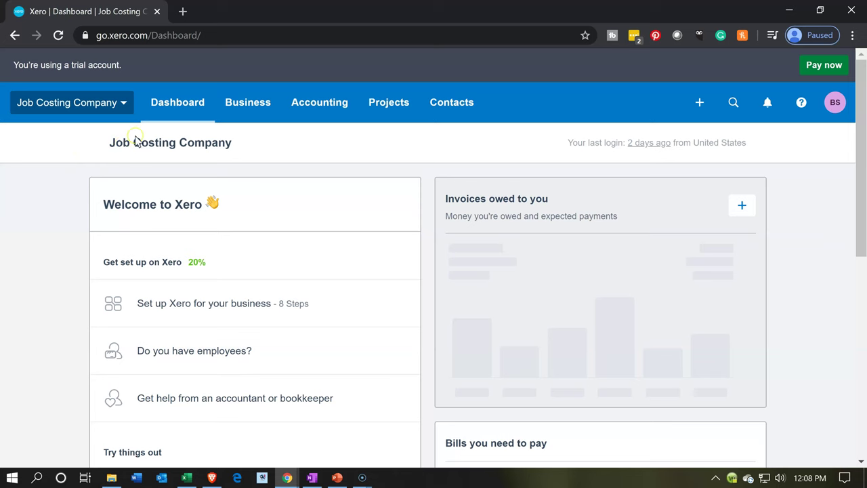
Switch to the Excel job cost workbook and review the transaction list and journal entries on the Ex 1.20 sheet
click(189, 480)
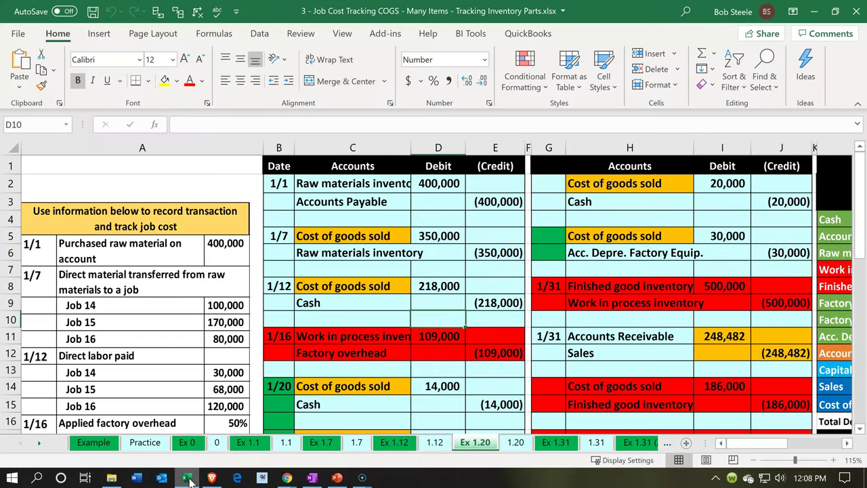
click(341, 331)
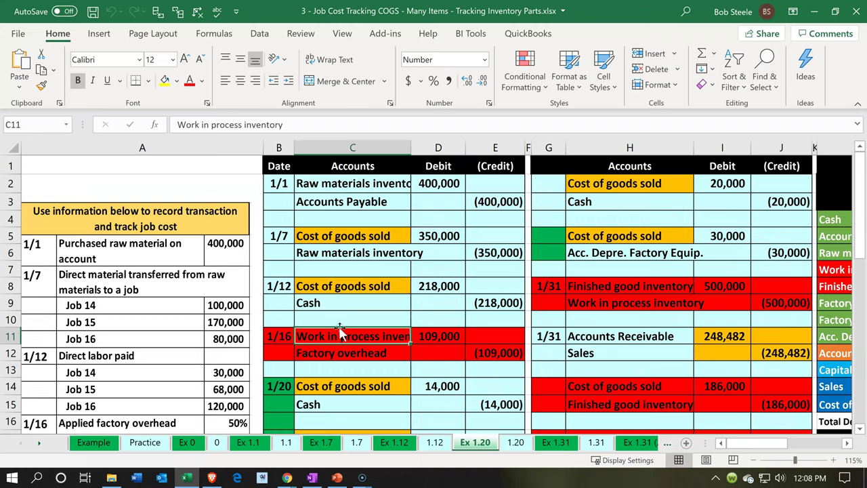
scroll(341, 332, down, 5)
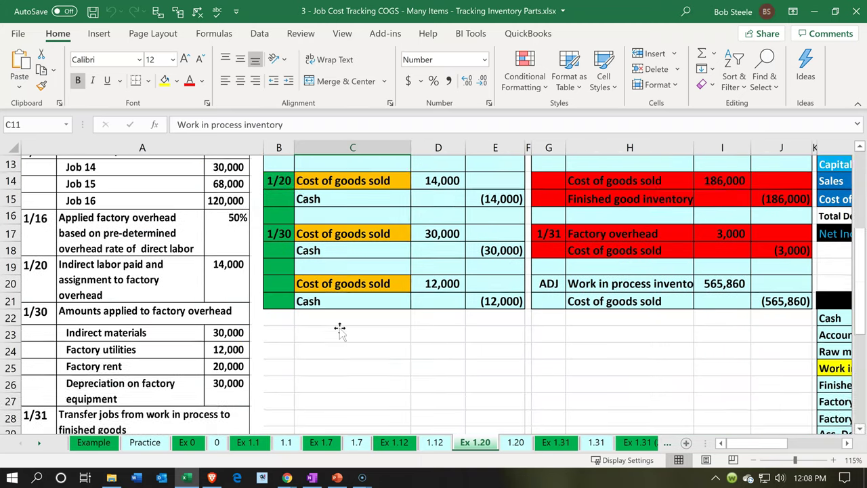
scroll(339, 329, down, 1)
scroll(339, 329, down, 1)
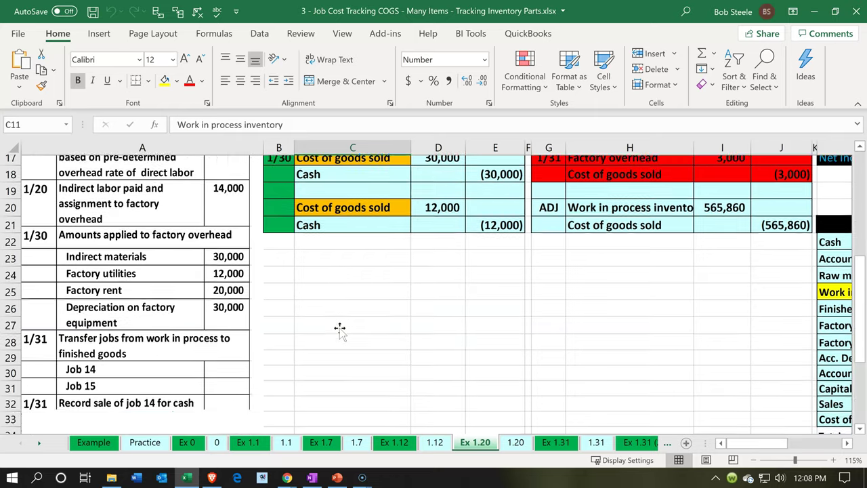
scroll(339, 329, up, 1)
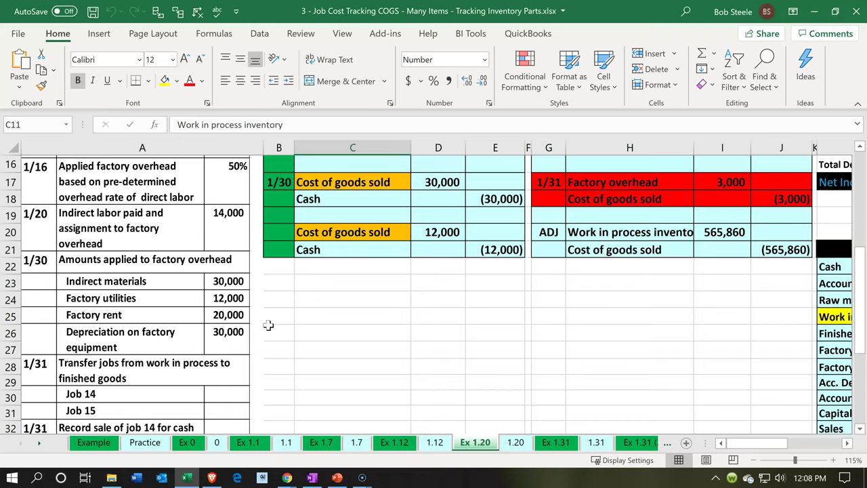
Examine the job cost records for Jobs 14, 15 and 16 and the open jobs reconciliation
click(269, 324)
click(347, 228)
key(Right)
key(Right)
key(Right)
key(Right)
key(Right)
key(Right)
key(Right)
key(Right)
key(Right)
key(Right)
key(Right)
key(Right)
key(Right)
key(Right)
key(Right)
key(Right)
key(Right)
key(Right)
key(Right)
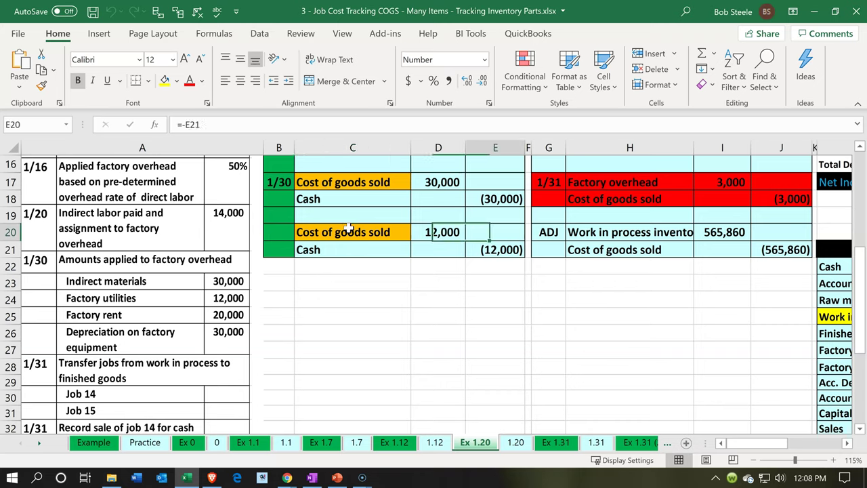
key(Right)
key(Right)
key(Right)
key(Right)
key(Right)
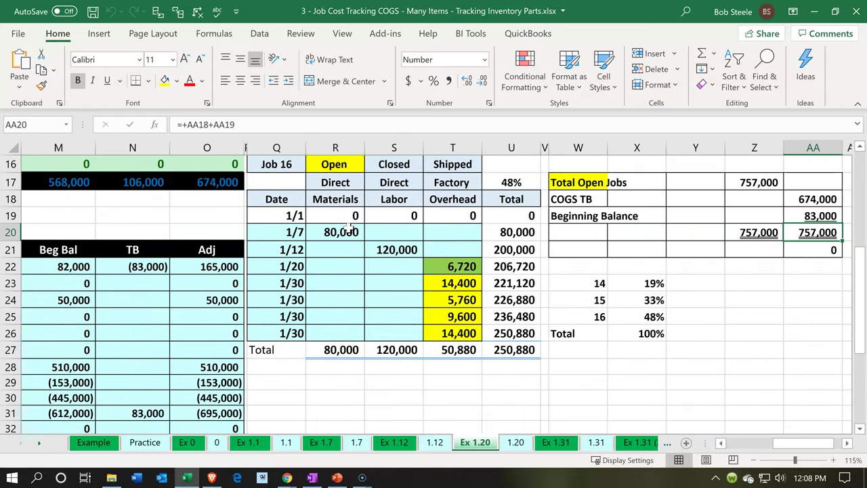
scroll(347, 229, up, 1)
scroll(348, 228, up, 5)
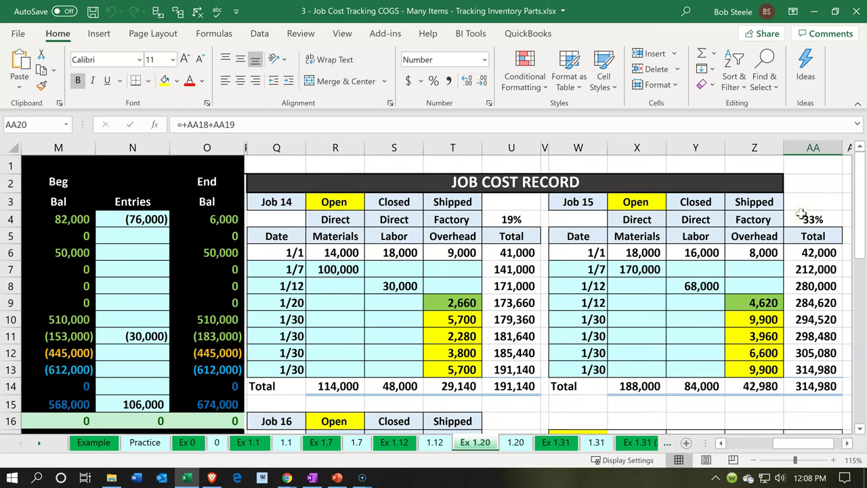
scroll(802, 216, down, 2)
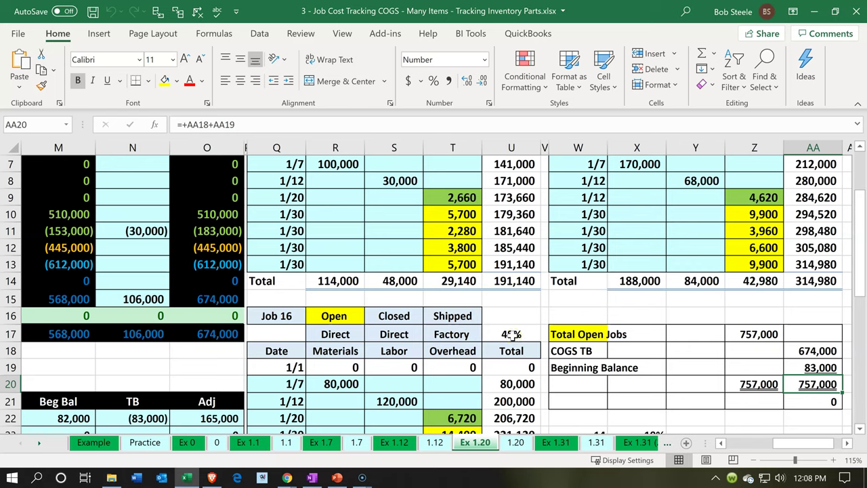
Return to the journal entries and examine the 1/30 entry debiting cost of goods sold and crediting cash
click(411, 294)
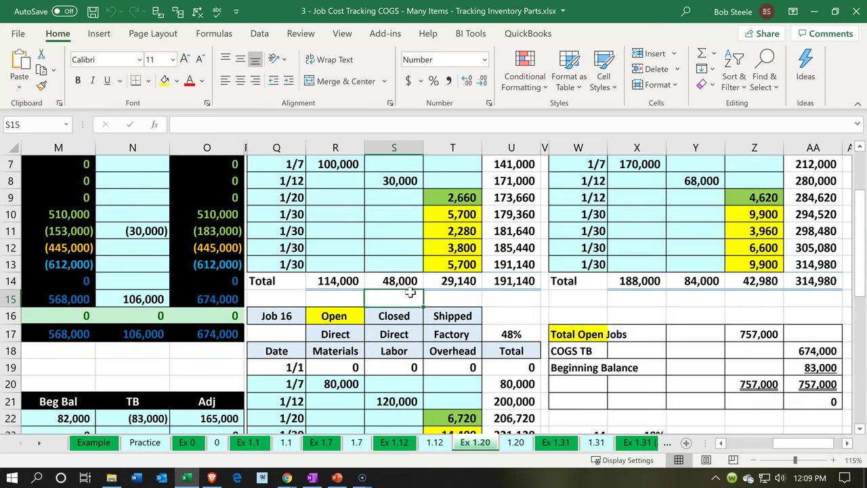
key(Left)
key(Left)
key(Left)
key(Left)
key(Left)
key(Left)
key(Left)
key(Left)
key(Left)
key(Left)
key(Left)
key(Left)
key(Left)
key(Left)
key(Left)
key(Left)
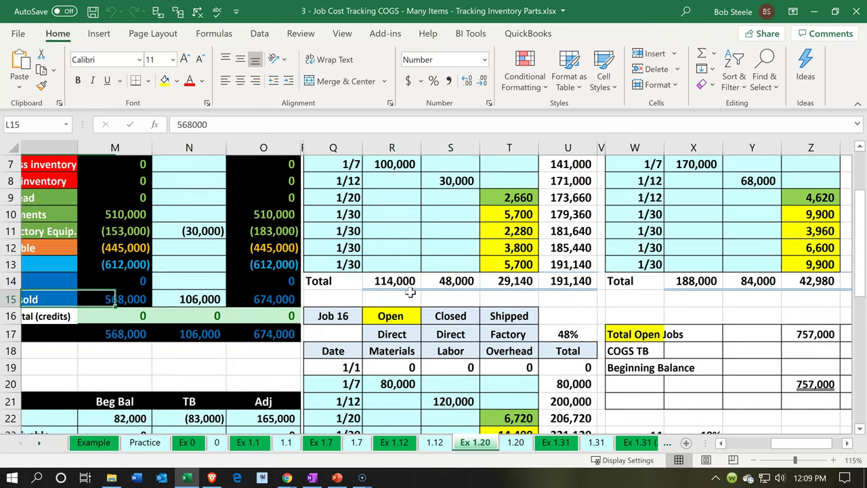
key(Left)
key(Left)
key(Right)
key(Right)
key(Right)
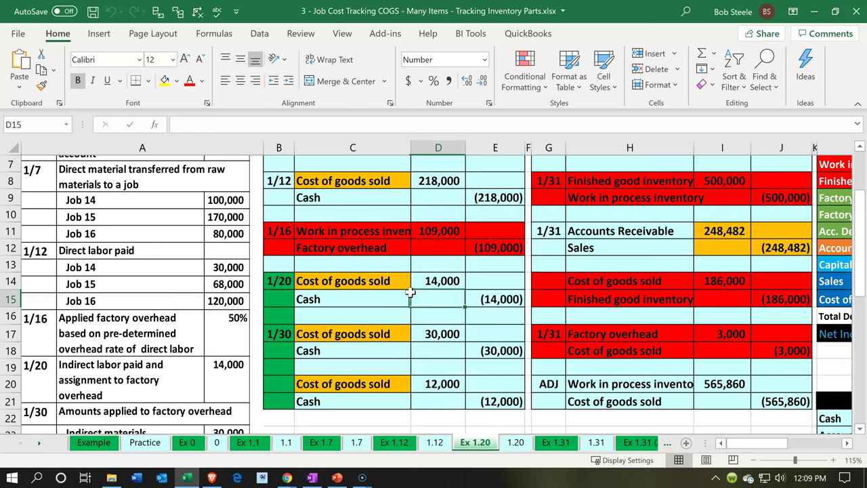
scroll(410, 291, down, 2)
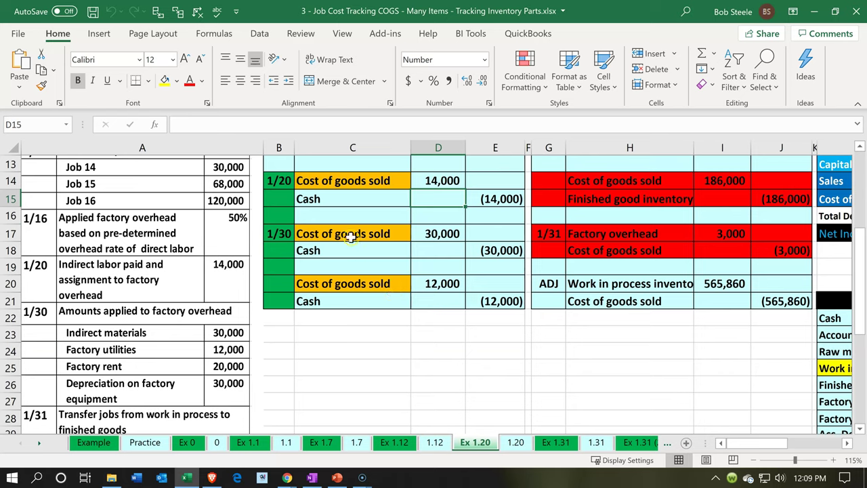
click(349, 234)
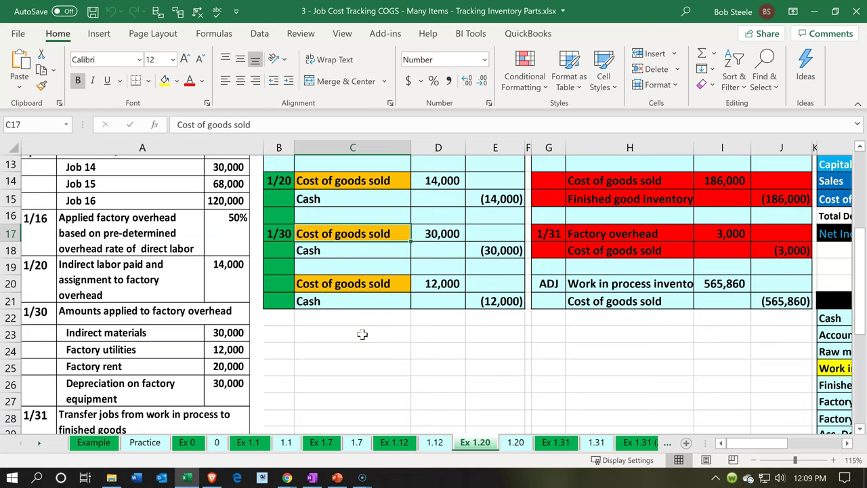
key(Right)
key(Down)
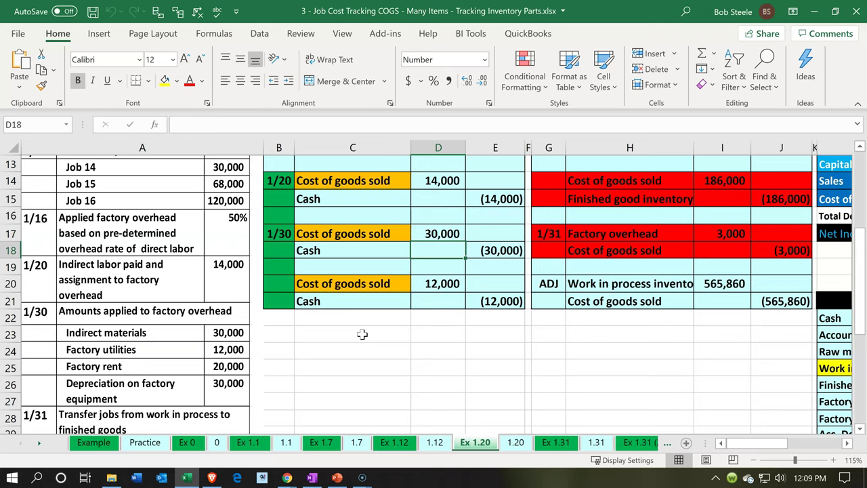
key(Up)
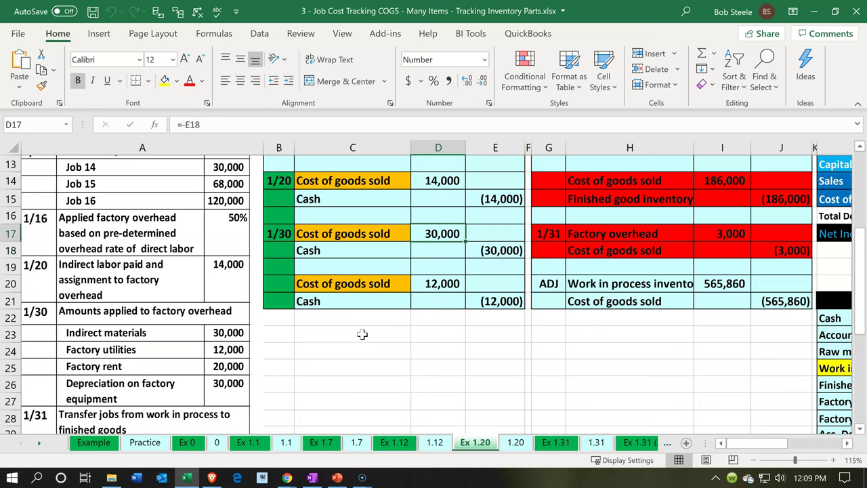
Examine the cost of goods sold ending balance in the trial balance
key(Down)
key(Right)
key(Right)
key(Right)
key(Right)
key(Right)
key(Right)
key(Right)
key(Right)
key(Right)
key(Right)
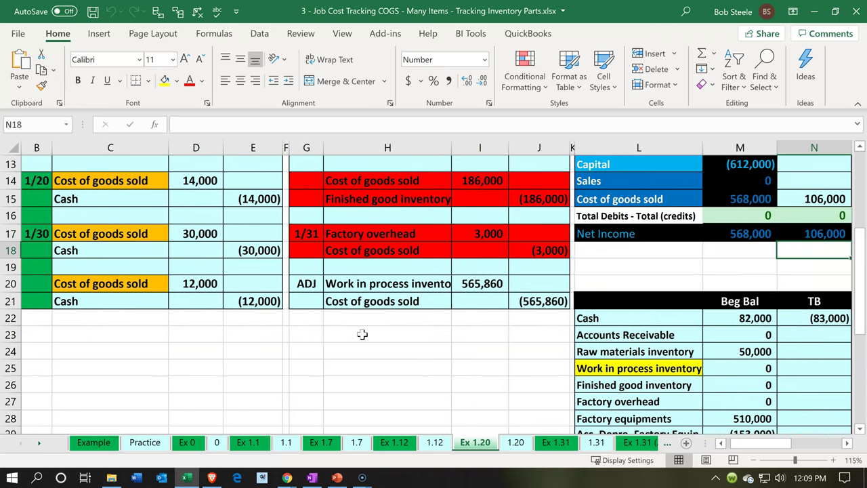
key(Right)
key(Right)
key(Right)
key(Right)
key(Right)
key(Right)
key(Right)
key(Right)
key(Right)
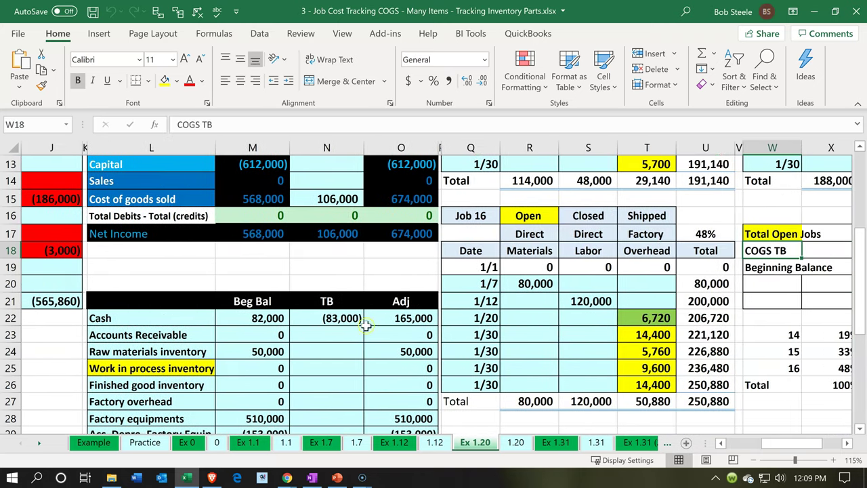
click(394, 202)
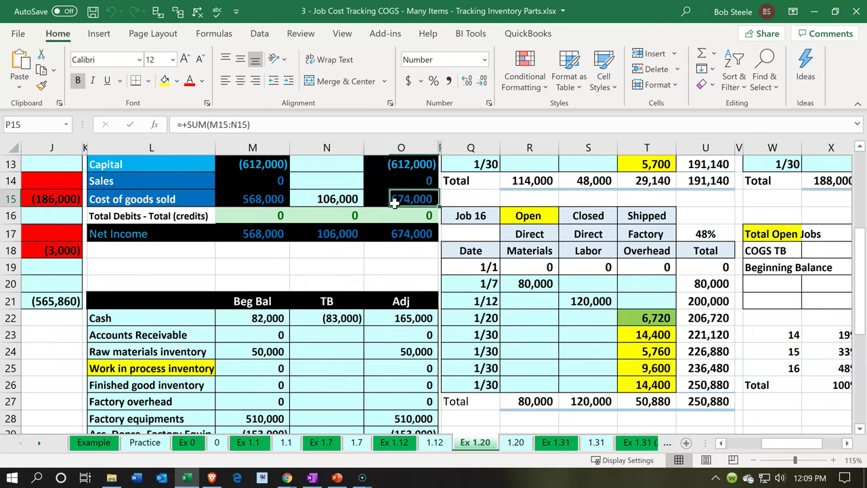
Inspect how the first 1/30 factory overhead amount is allocated to Jobs 14, 15 and 16 in the job cost record
key(Right)
key(Right)
key(Right)
key(Right)
key(Right)
key(Right)
key(Right)
key(Right)
key(Right)
key(Right)
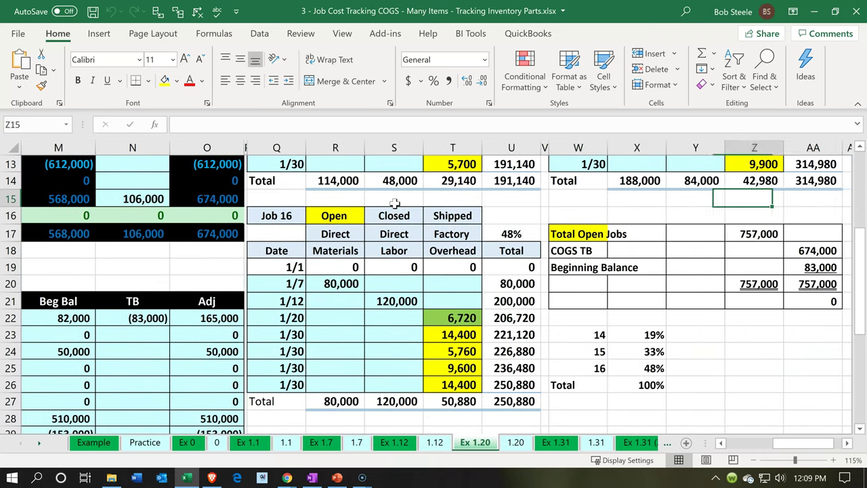
key(Right)
key(Right)
key(Right)
scroll(394, 201, up, 4)
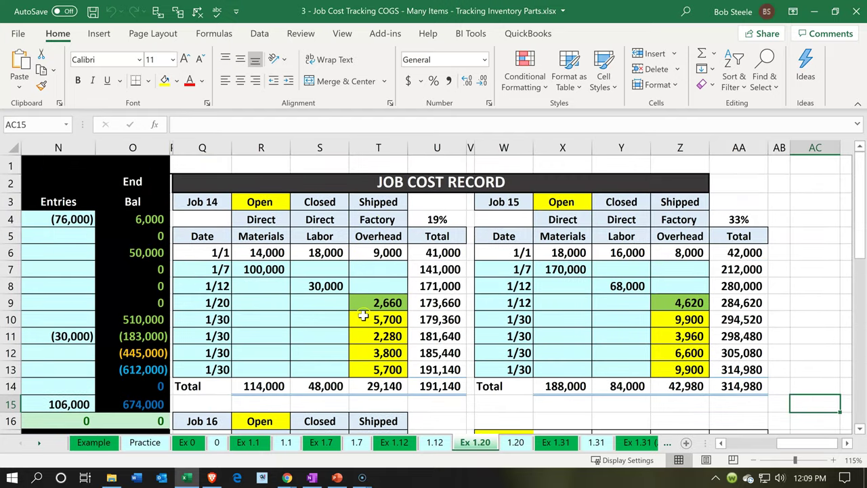
click(363, 315)
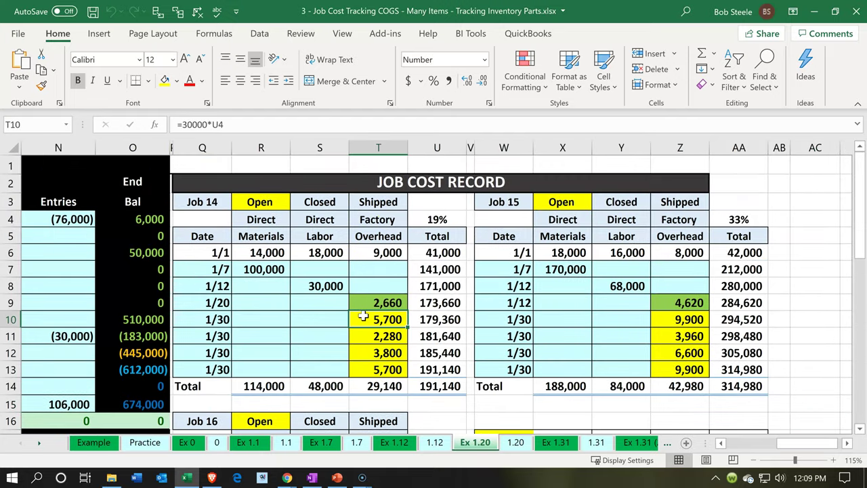
click(682, 322)
scroll(620, 350, down, 3)
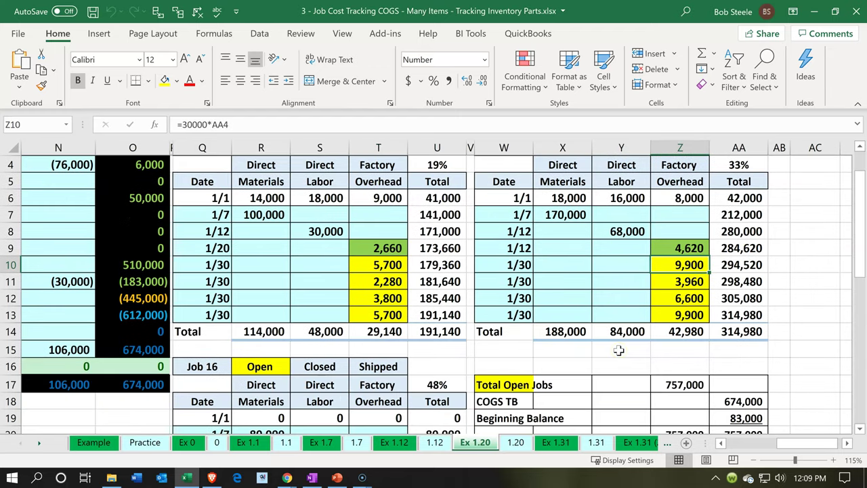
click(399, 384)
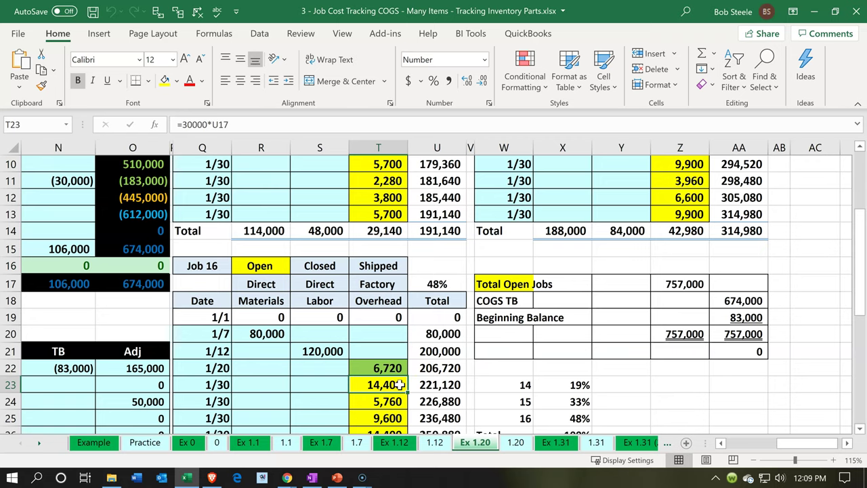
scroll(399, 384, up, 3)
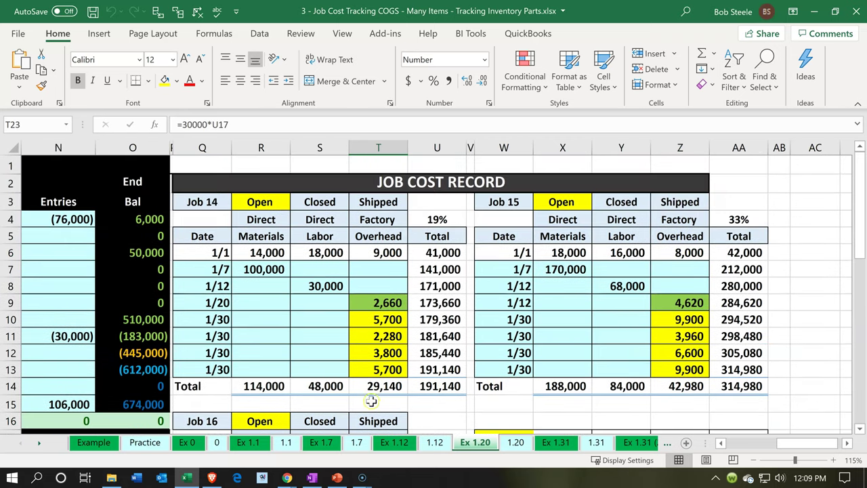
Switch to Xero and start a Spend Money transaction from the Checking Account with Home Depot as the new payee
click(187, 477)
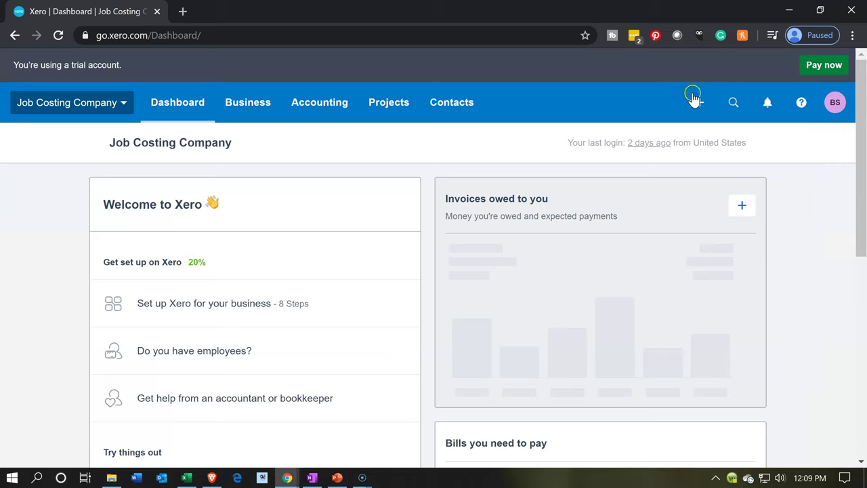
click(698, 105)
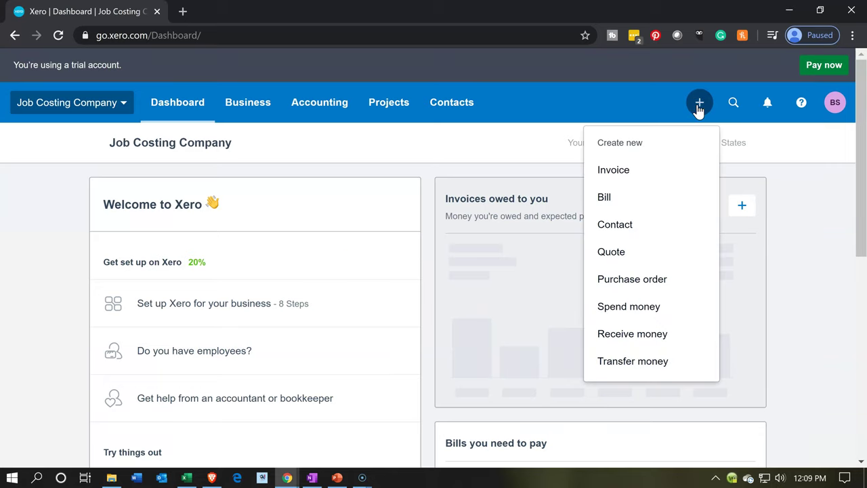
click(628, 312)
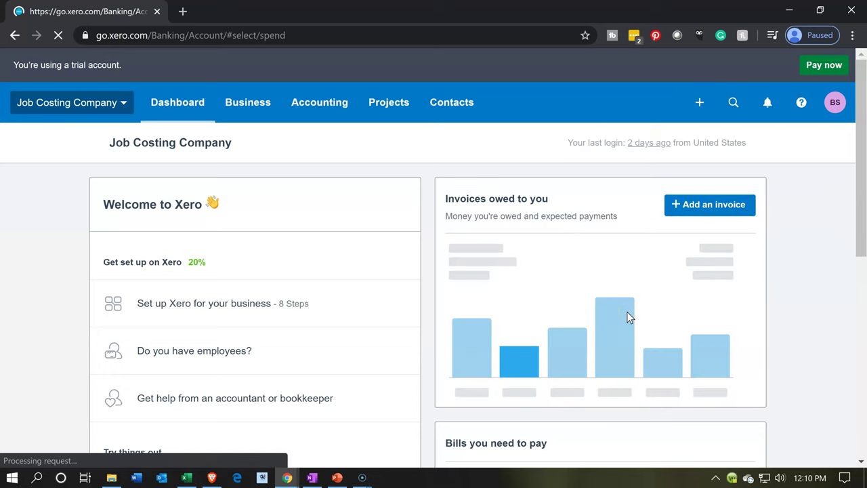
click(332, 260)
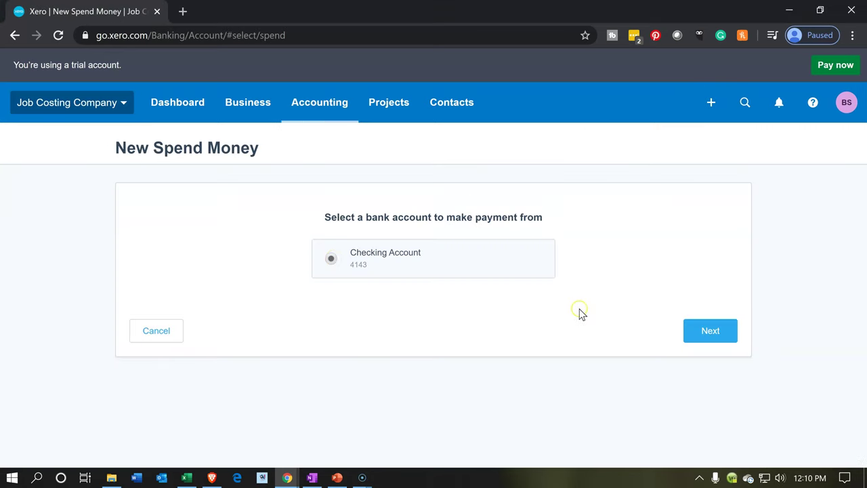
click(695, 344)
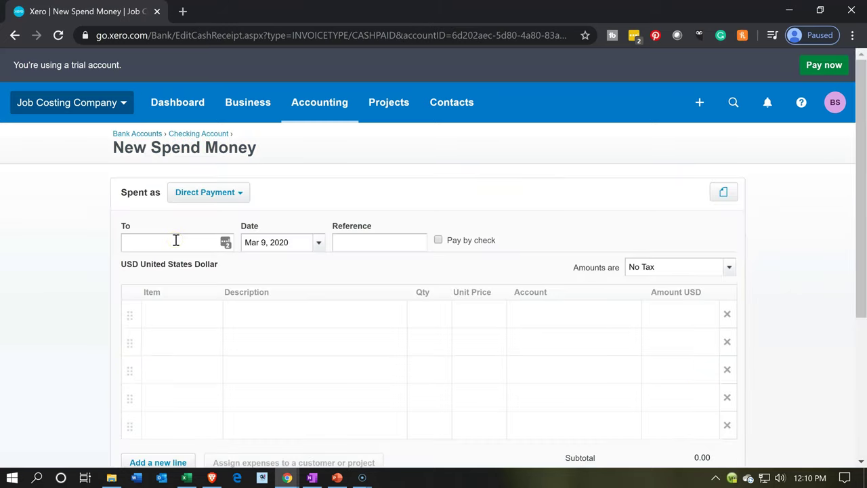
text(Home Depot)
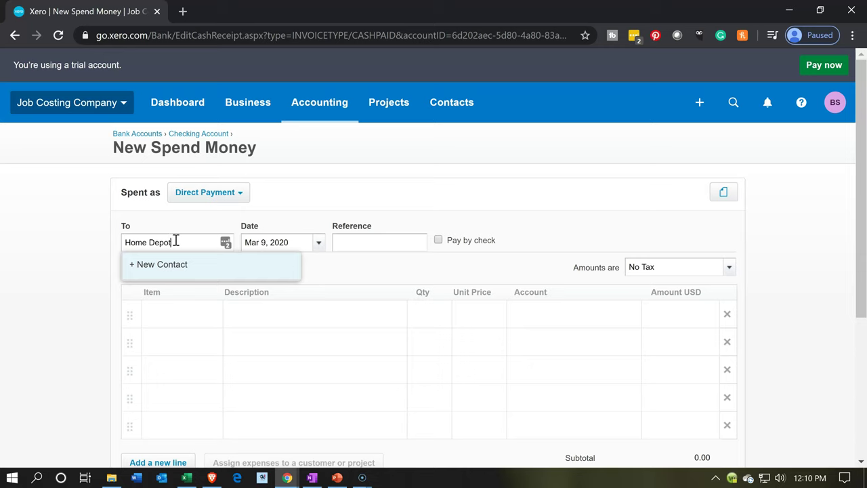
key(Tab)
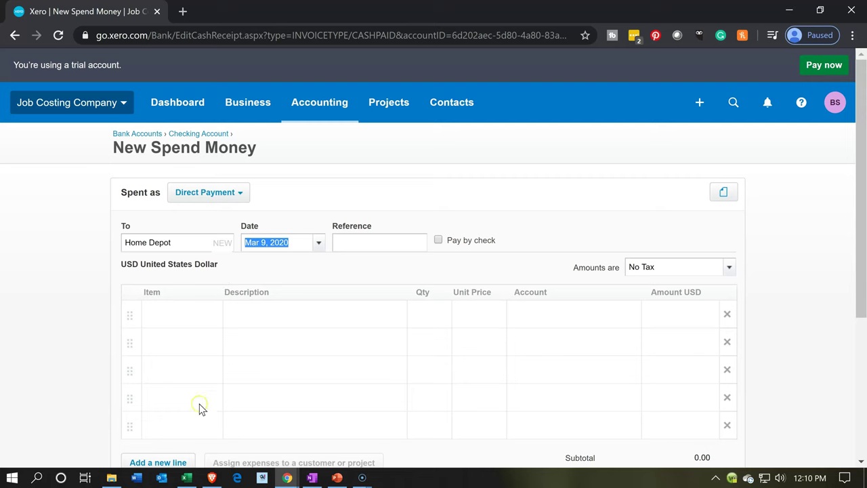
Check the 1/30 overhead lines in the Excel job cost record and return to the Xero spend money form
click(185, 480)
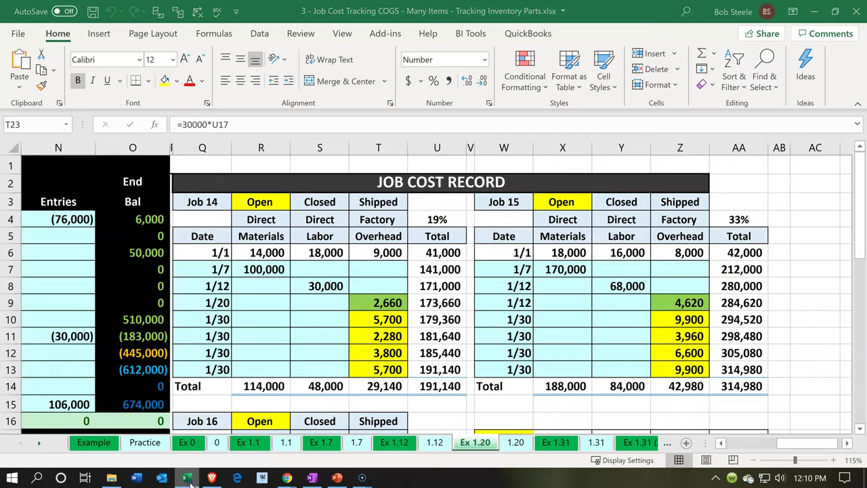
click(187, 480)
click(187, 479)
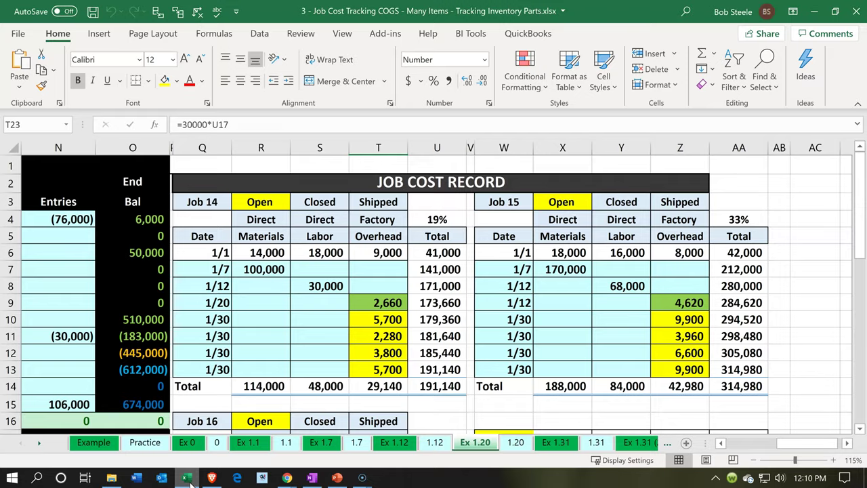
click(187, 479)
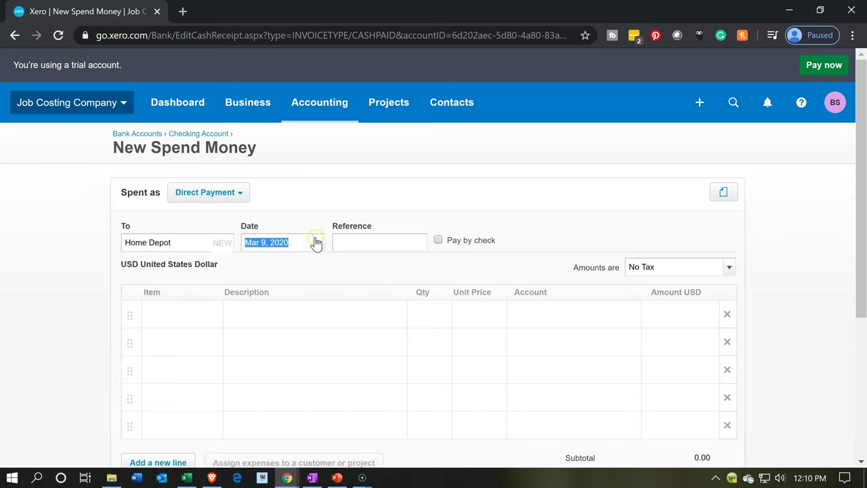
Set the spend money transaction date to Jan 30, 2020
click(319, 246)
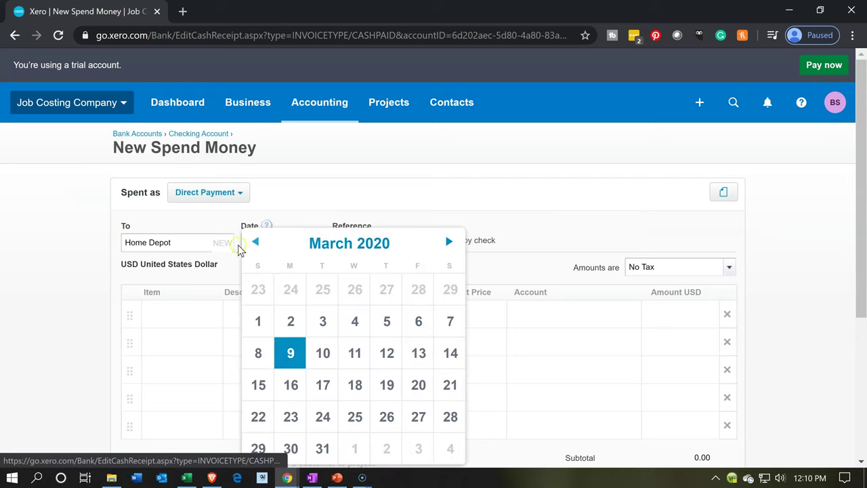
click(256, 244)
click(256, 244)
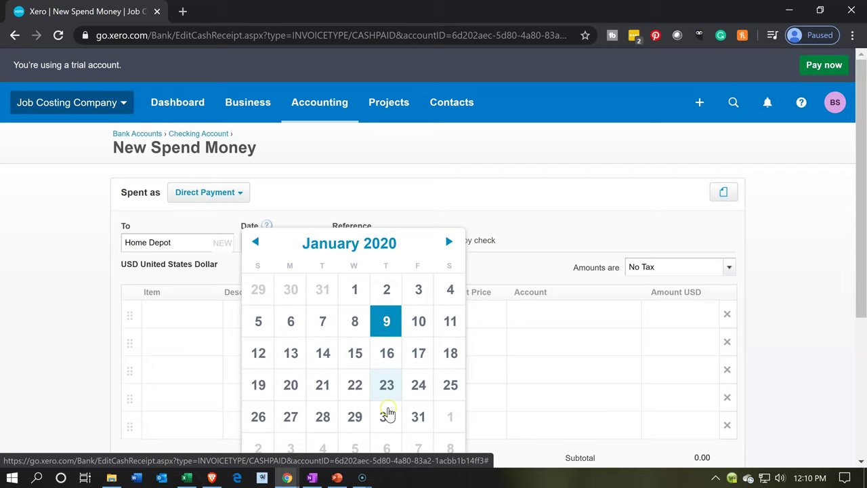
click(388, 411)
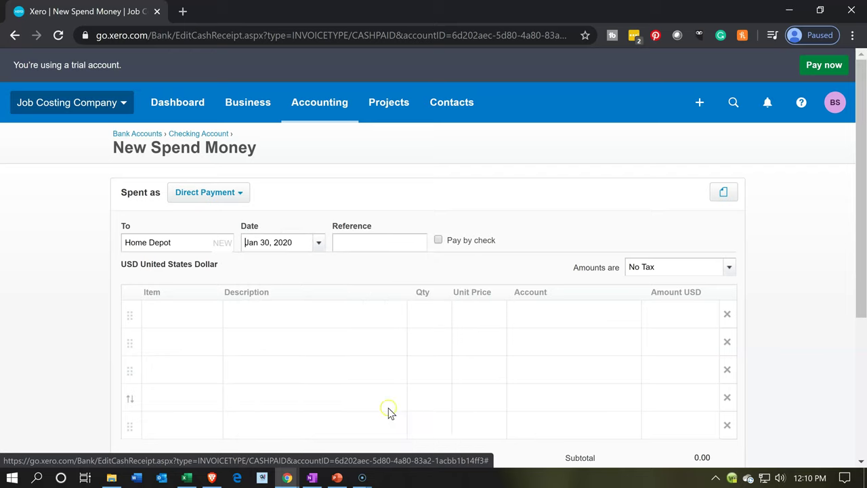
Start a new item for the first line, with Indirect Materials as both item code and item name
click(188, 316)
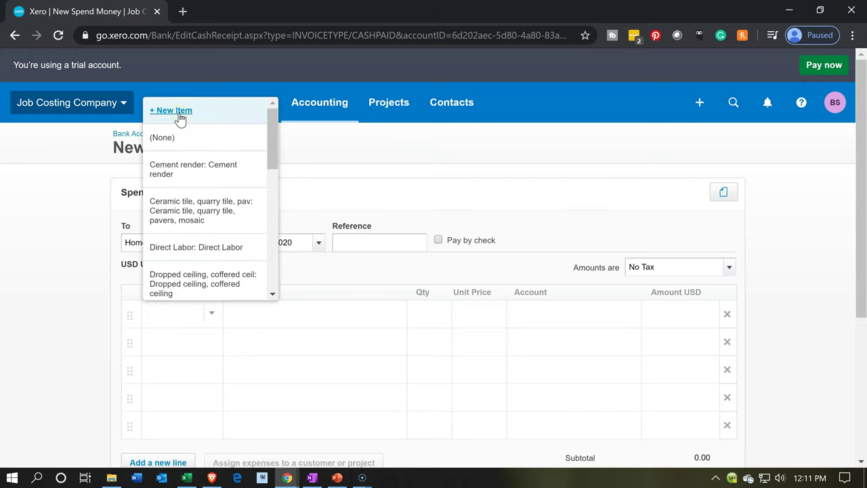
click(179, 115)
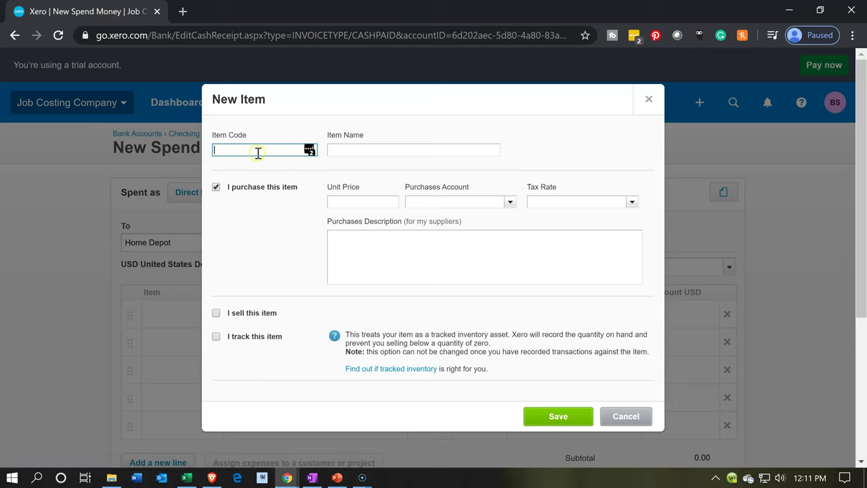
text(Indirect Materials)
key(Tab)
drag(278, 150, 103, 148)
key(ctrl+c)
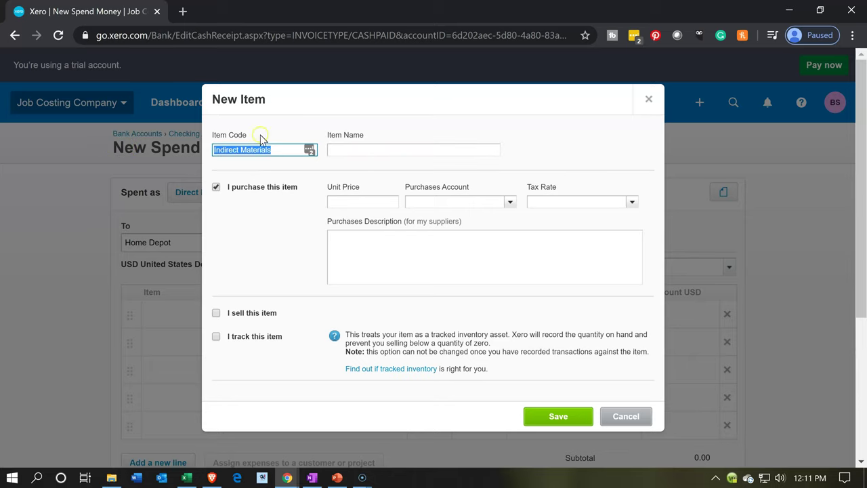
click(344, 150)
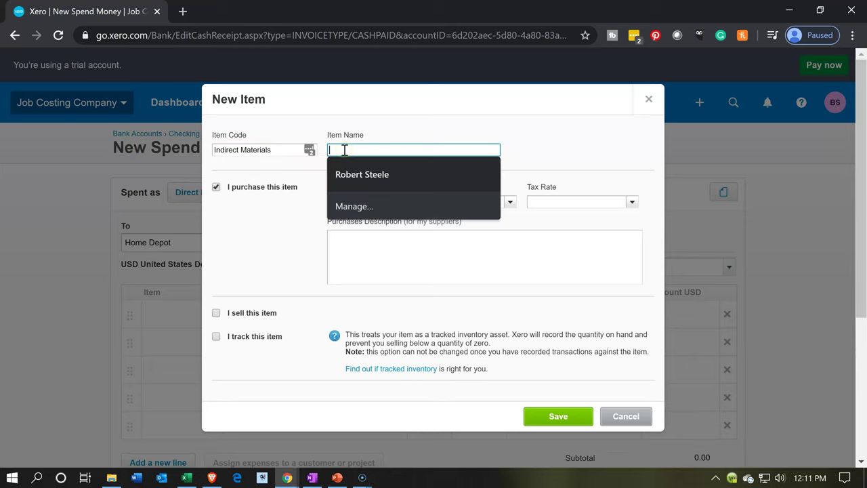
key(ctrl+v)
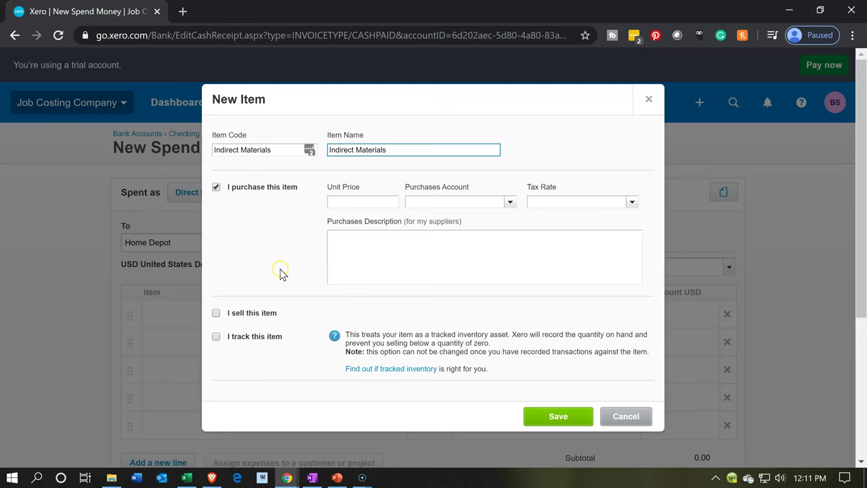
Start adding a new account as the Indirect Materials item's purchases account
click(450, 203)
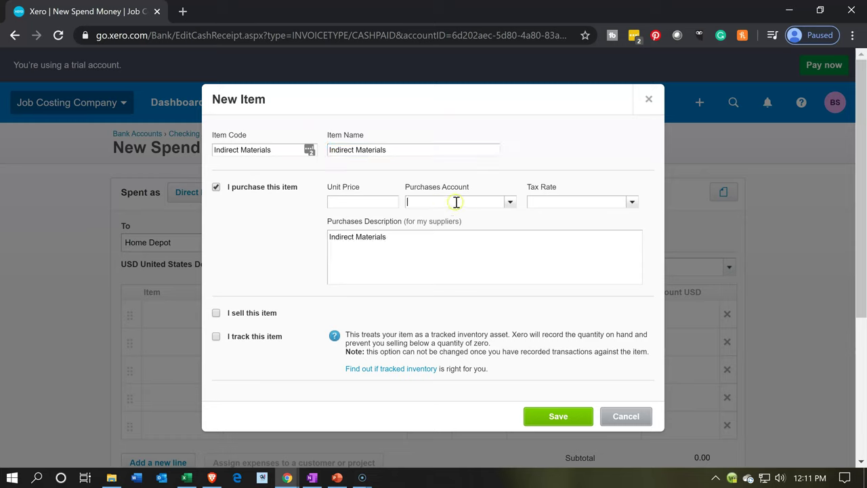
click(517, 203)
key(ctrl+v)
click(508, 203)
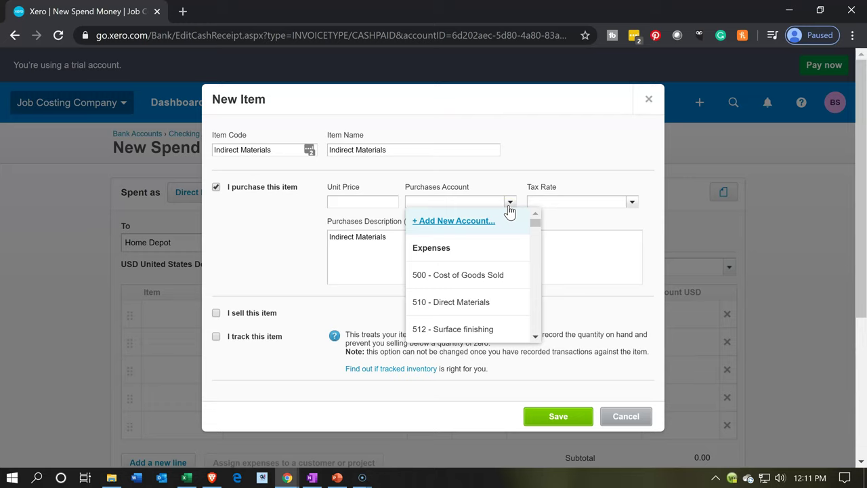
click(480, 222)
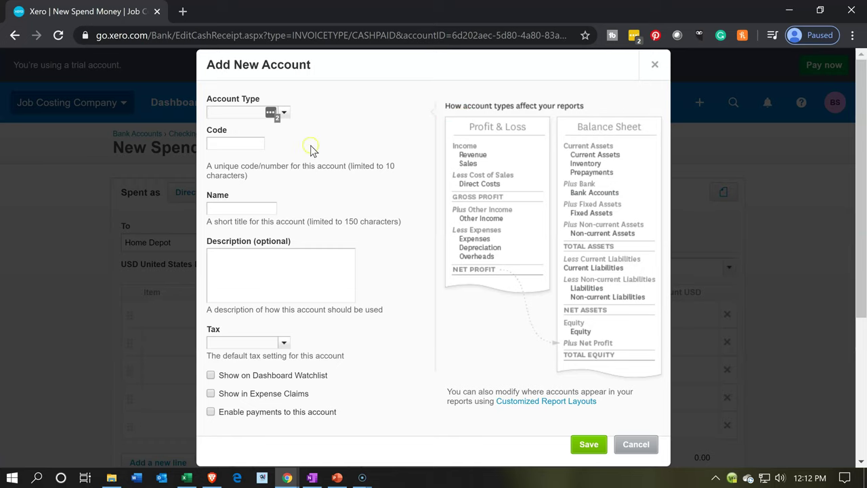
Check the codes of the Overhead and Indirect Labor accounts in the chart of accounts and return to the new account form
click(310, 148)
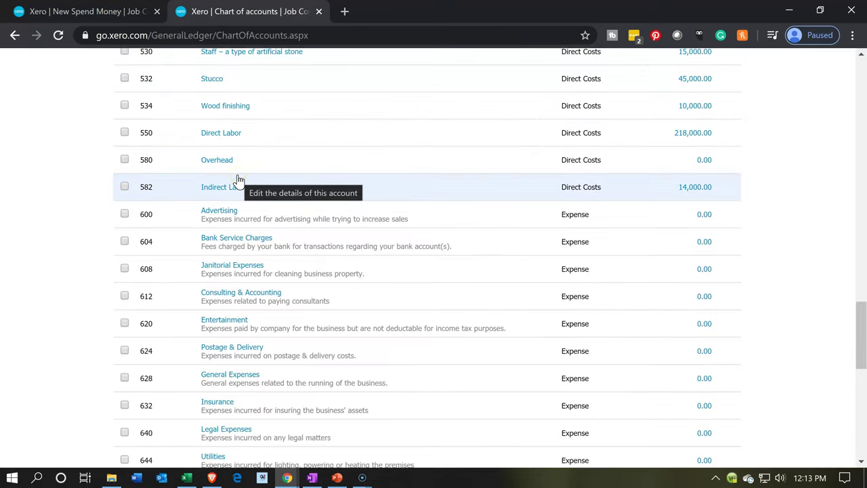
click(172, 175)
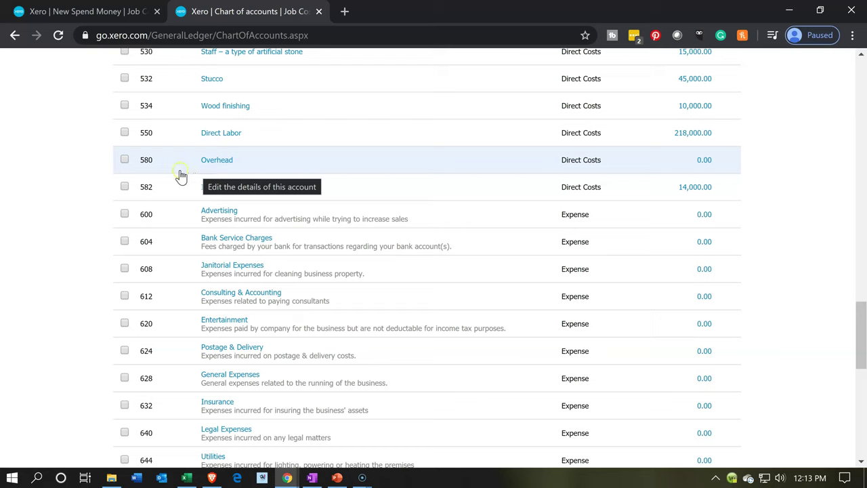
click(178, 174)
click(181, 190)
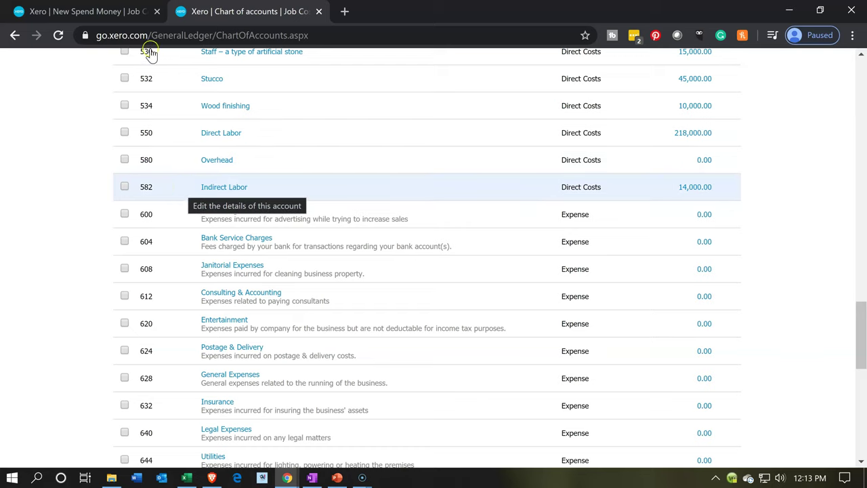
click(128, 14)
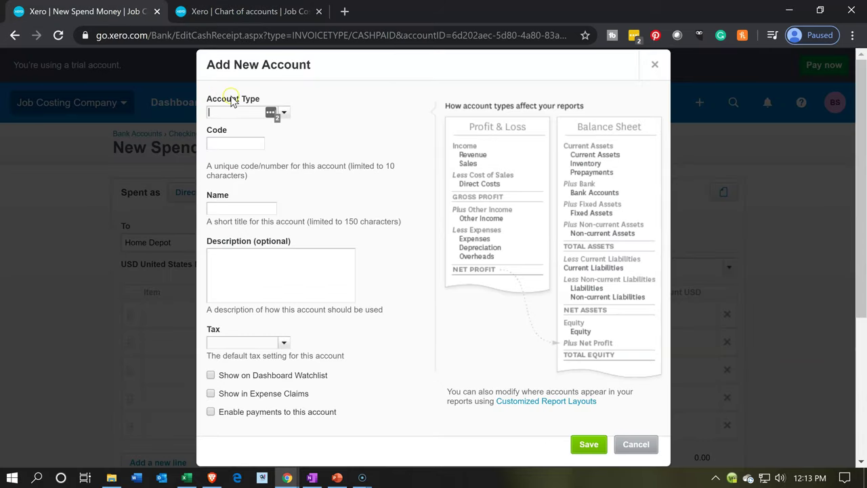
Give the new account the code 584 and the account type Direct Costs
text(58)
key(Tab)
text(584)
key(Tab)
click(285, 114)
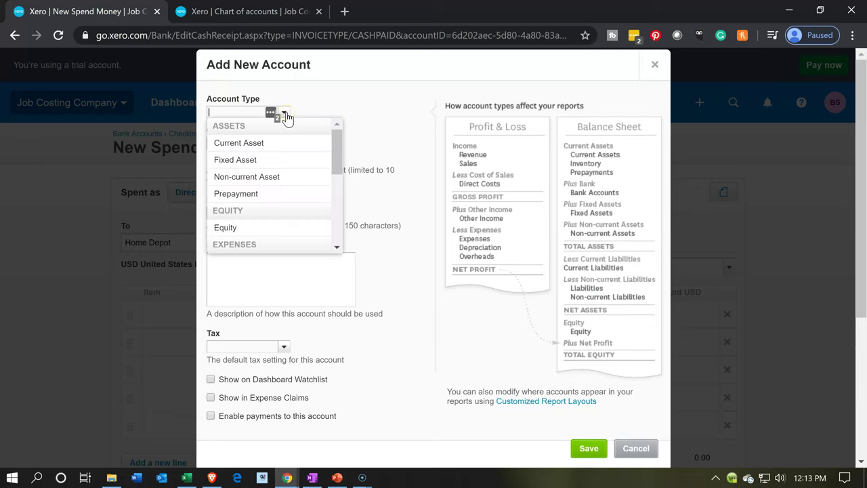
scroll(284, 163, down, 3)
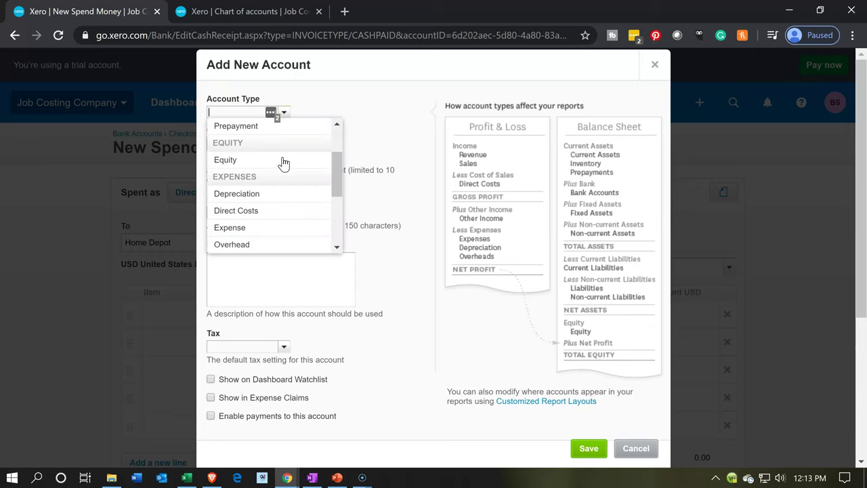
scroll(283, 164, down, 1)
scroll(284, 163, down, 2)
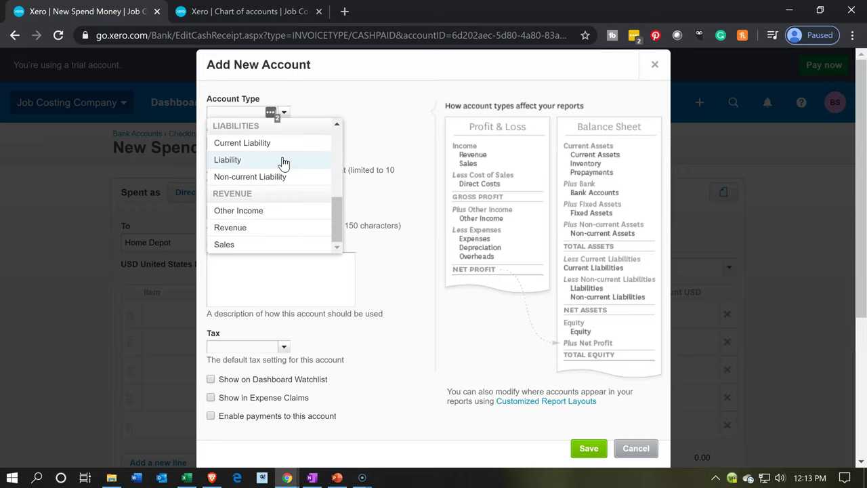
scroll(284, 163, down, 1)
scroll(284, 162, up, 2)
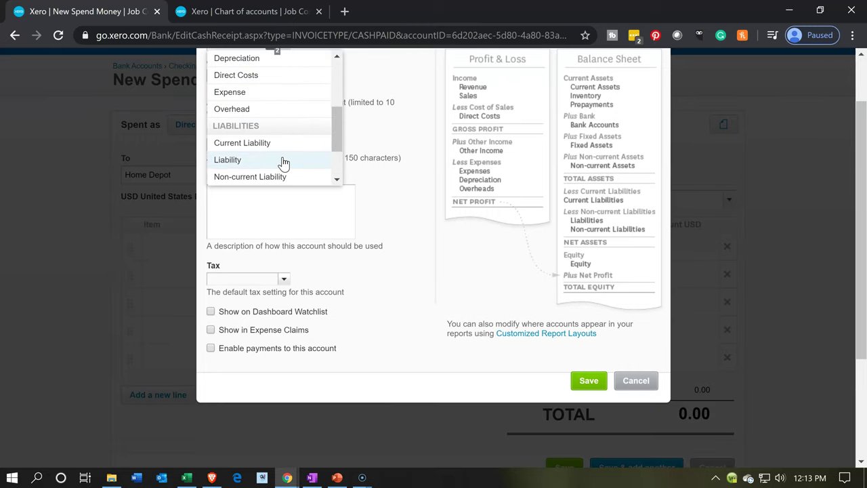
click(268, 80)
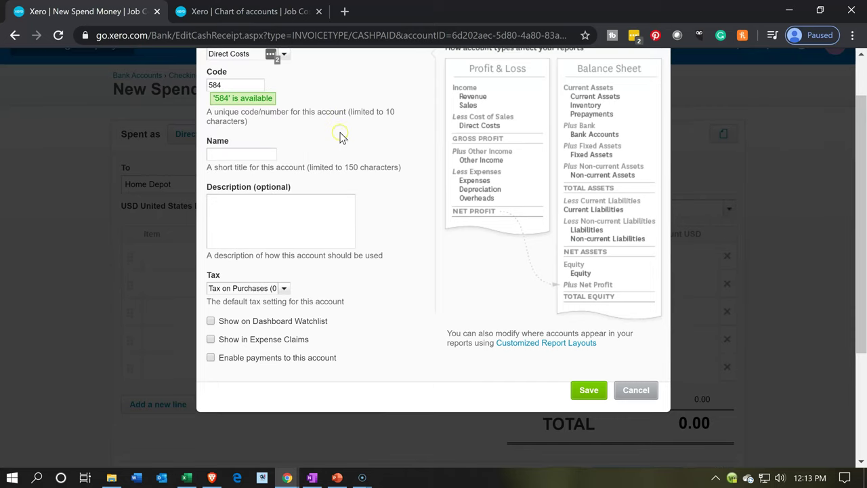
scroll(340, 136, up, 1)
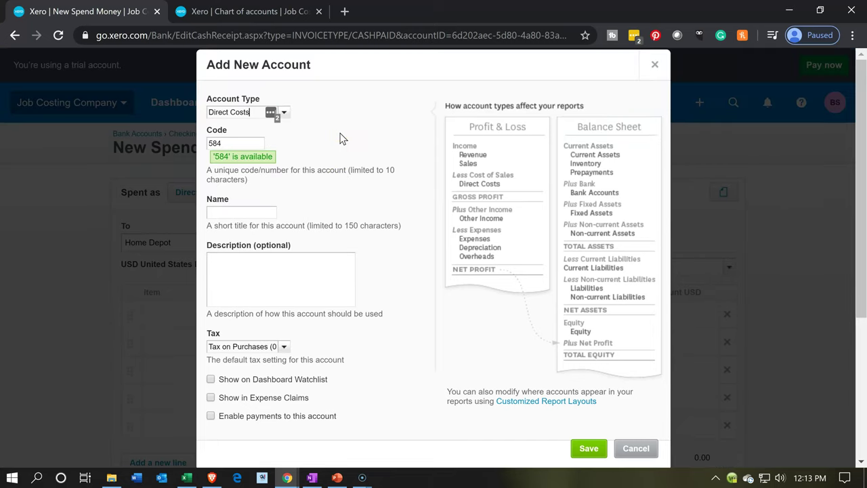
Name the new account Indirect Materials and save it
click(246, 211)
key(ctrl+v)
key(Tab)
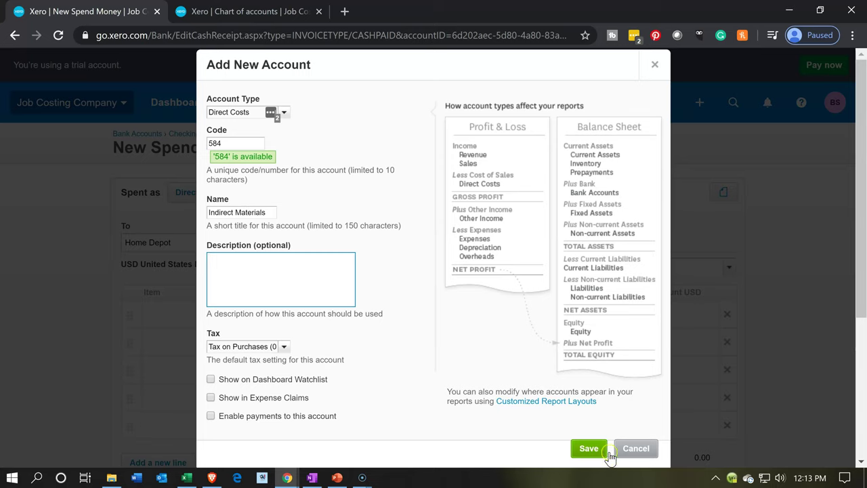
click(584, 449)
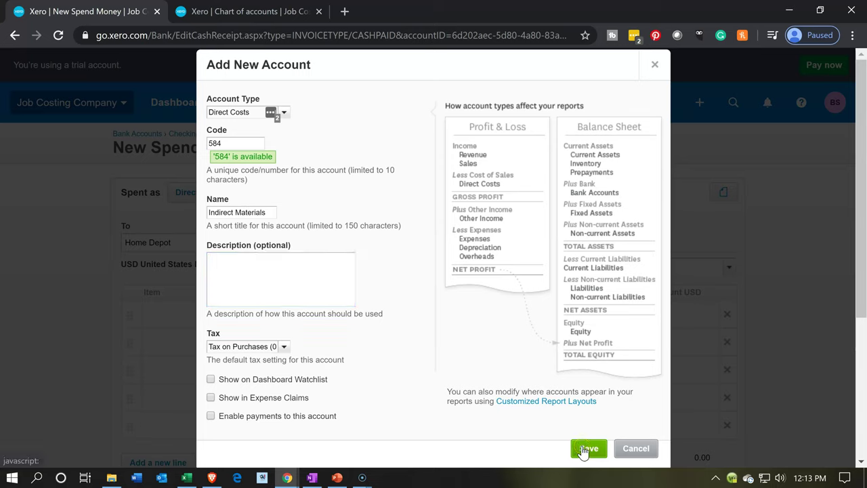
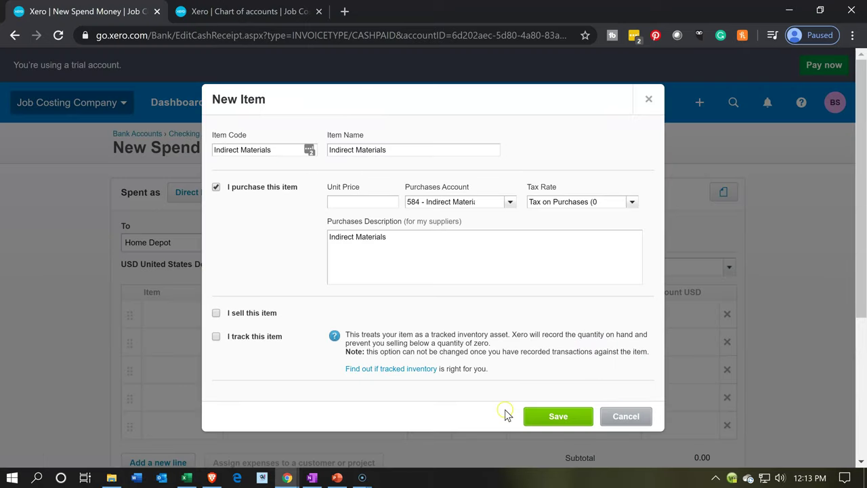
Mark the Indirect Materials item as sold, with 400 - Sales as its sales account, and save the item
click(386, 209)
click(222, 317)
click(215, 315)
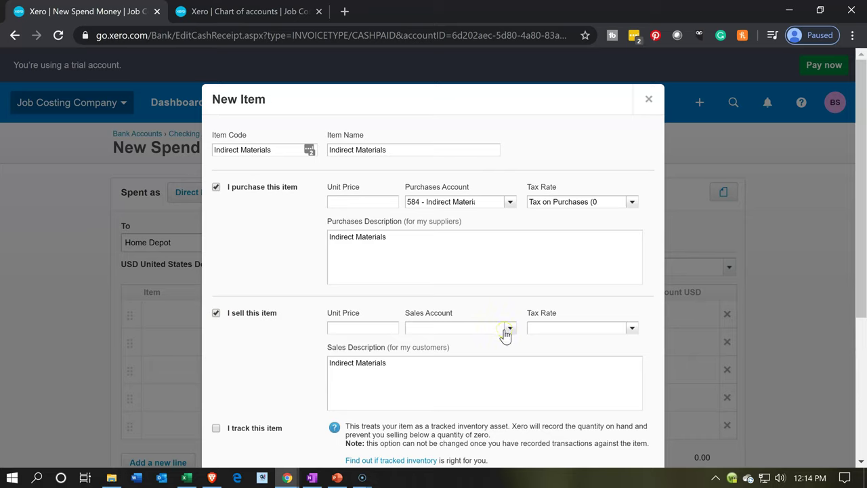
click(508, 330)
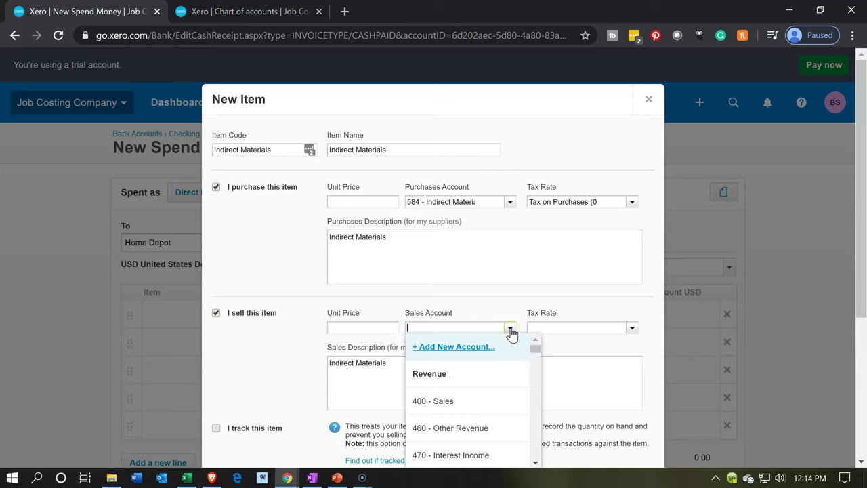
text(400)
key(Tab)
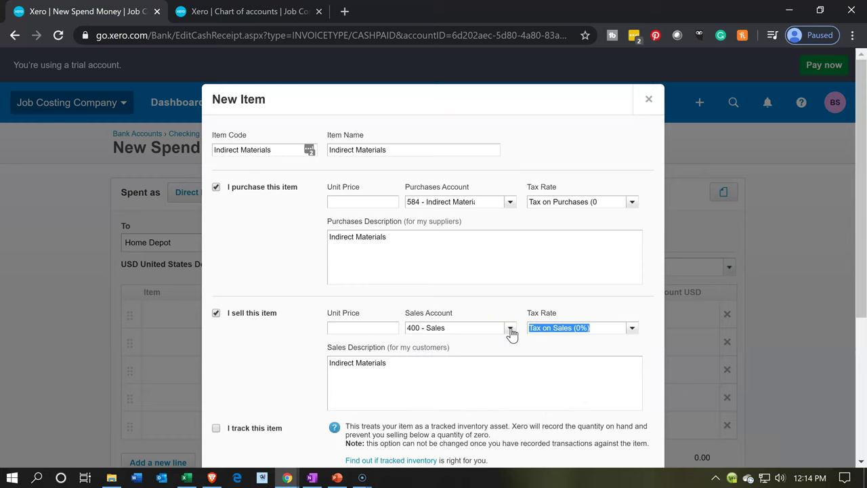
key(Tab)
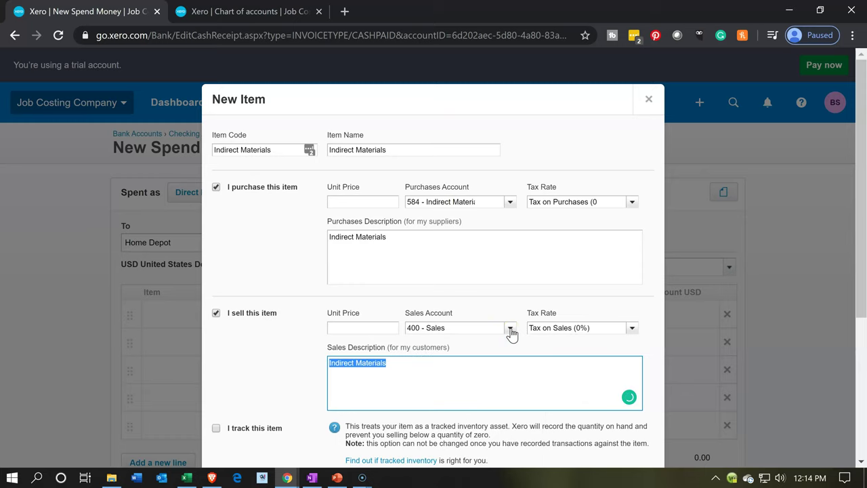
scroll(512, 332, down, 1)
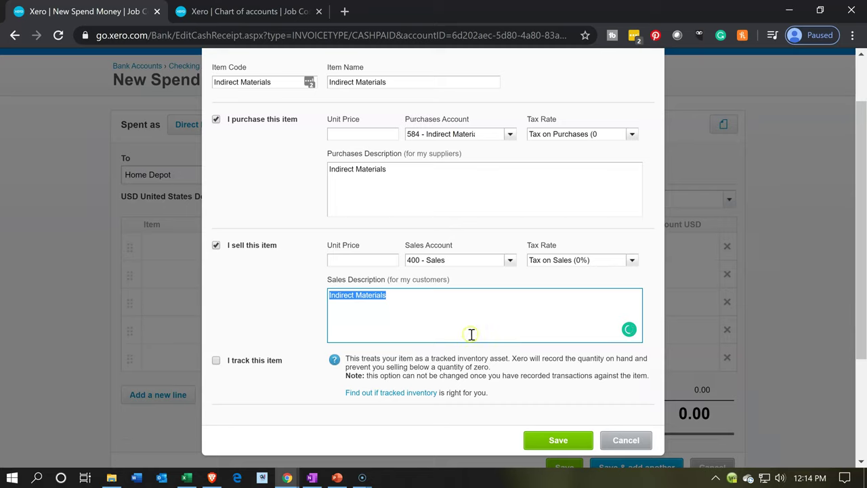
click(549, 443)
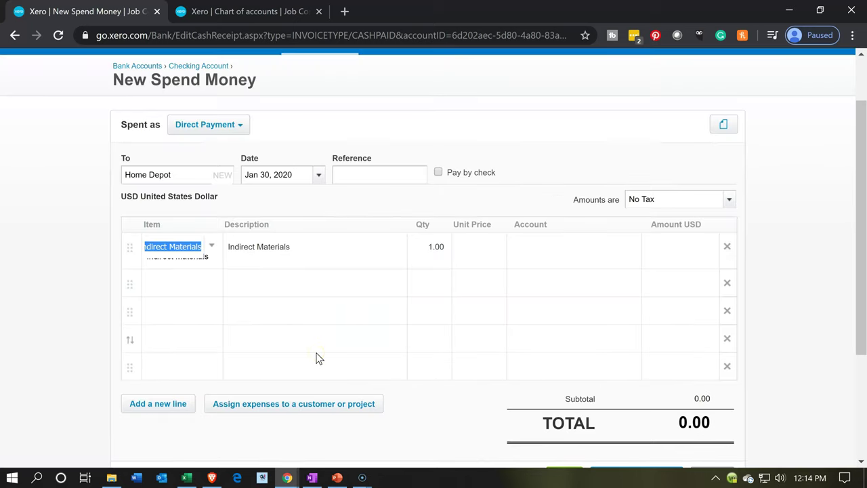
Look up Job 14's first 1/30 overhead amount in the Excel job cost record and enter 5700 as the Indirect Materials line's unit price in Xero
click(264, 317)
key(Tab)
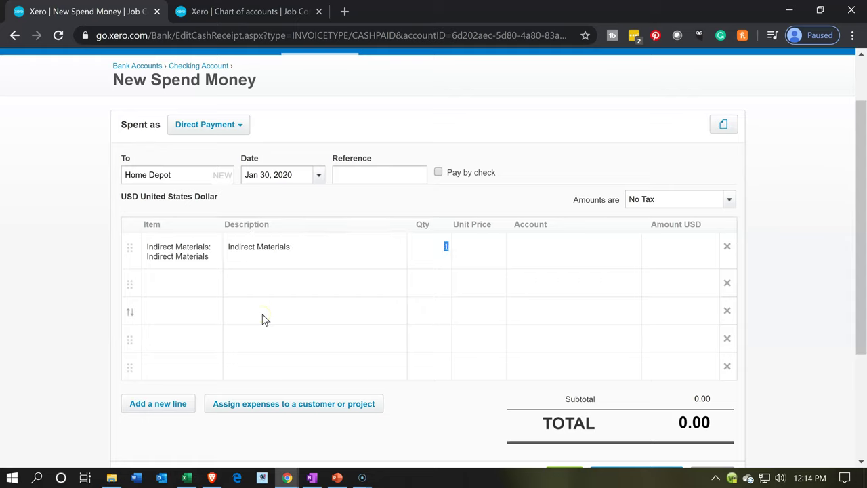
key(Tab)
click(195, 481)
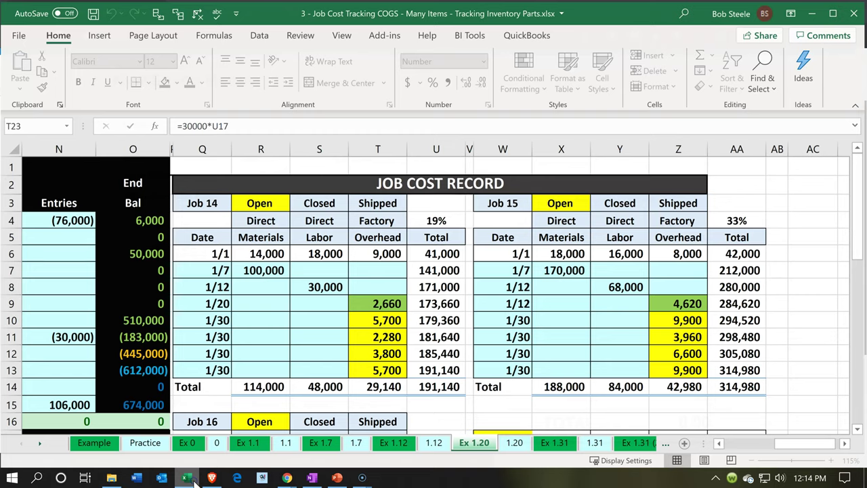
click(345, 330)
click(364, 325)
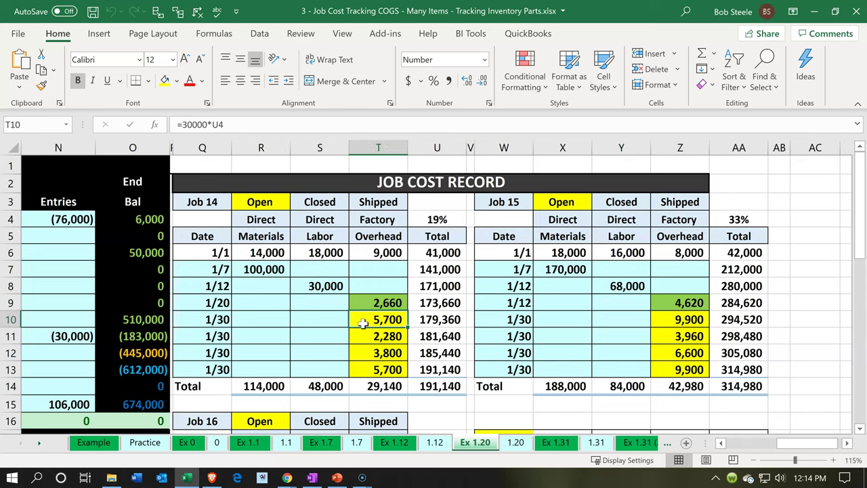
click(190, 477)
click(495, 252)
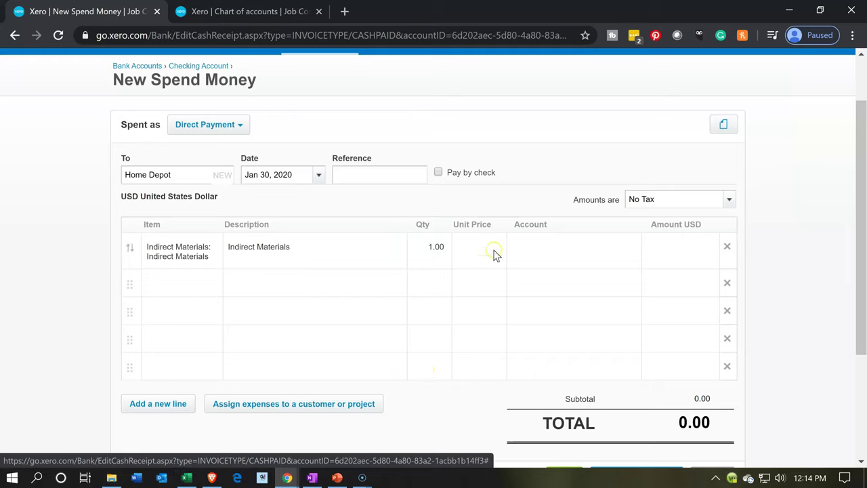
text(5700)
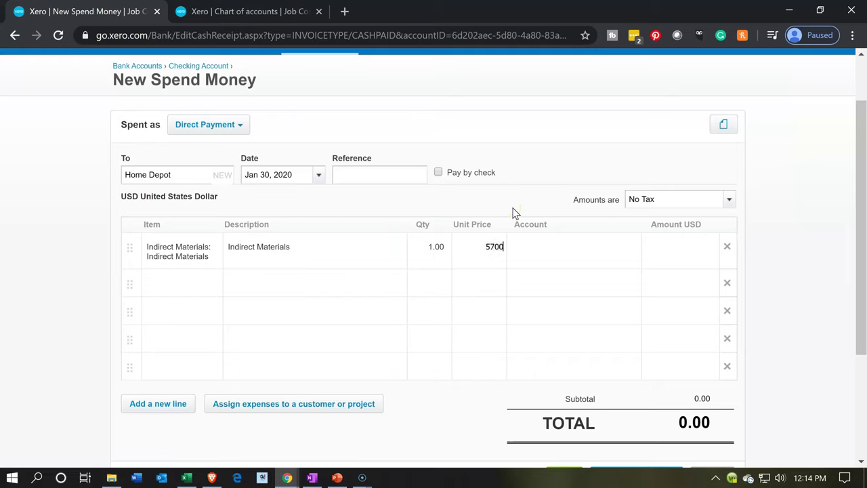
Enter 5700 as the unit price on the first Indirect Materials line, keeping account 584 - Indirect Materials
key(Tab)
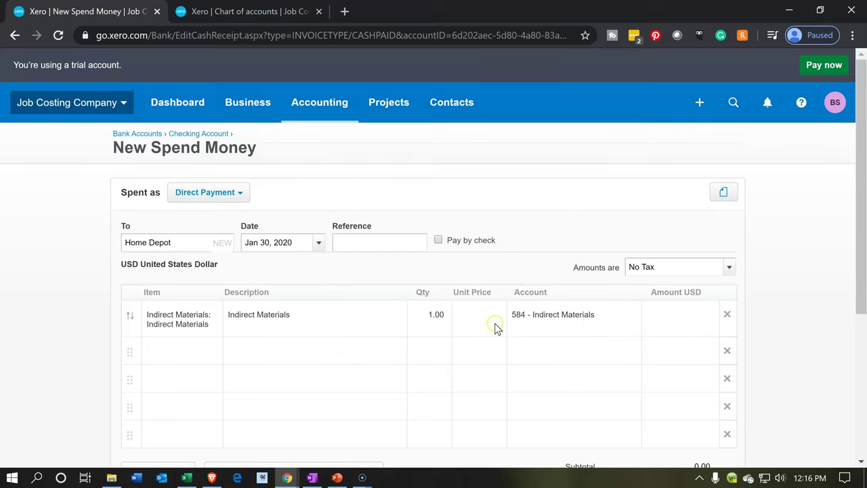
click(496, 324)
text(5700)
key(Tab)
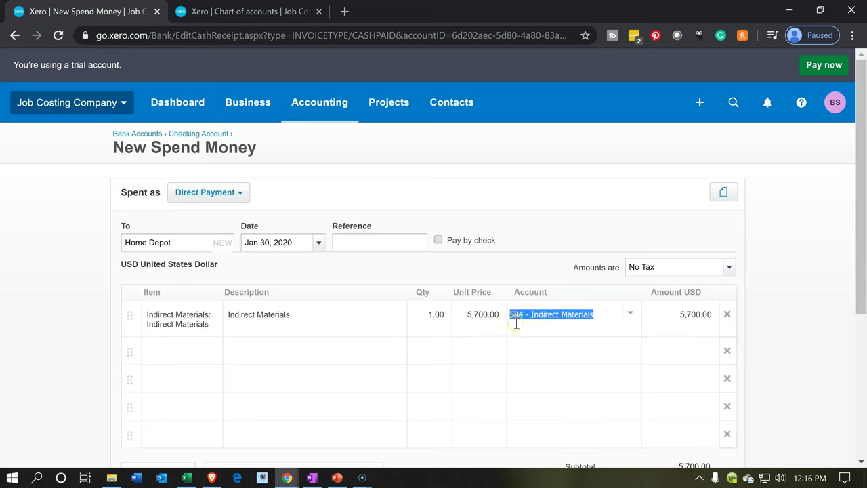
Choose the Indirect Materials item for the second line of the spend money transaction
click(188, 340)
key(Tab)
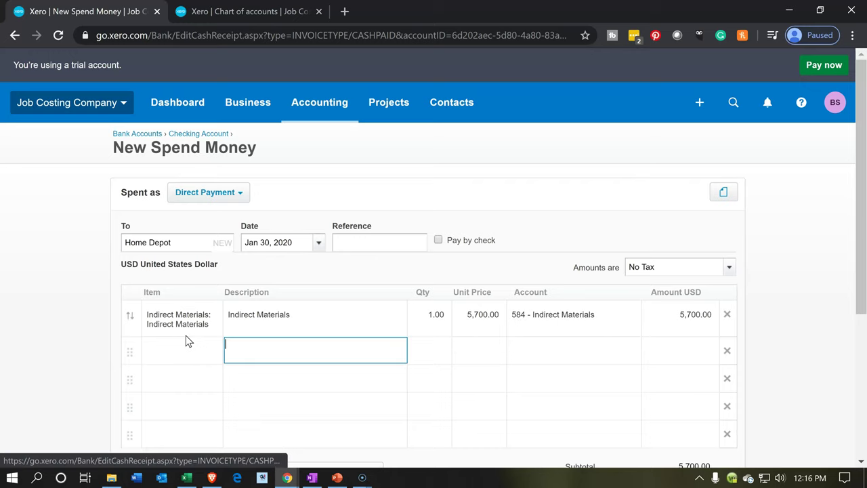
scroll(100, 360, down, 2)
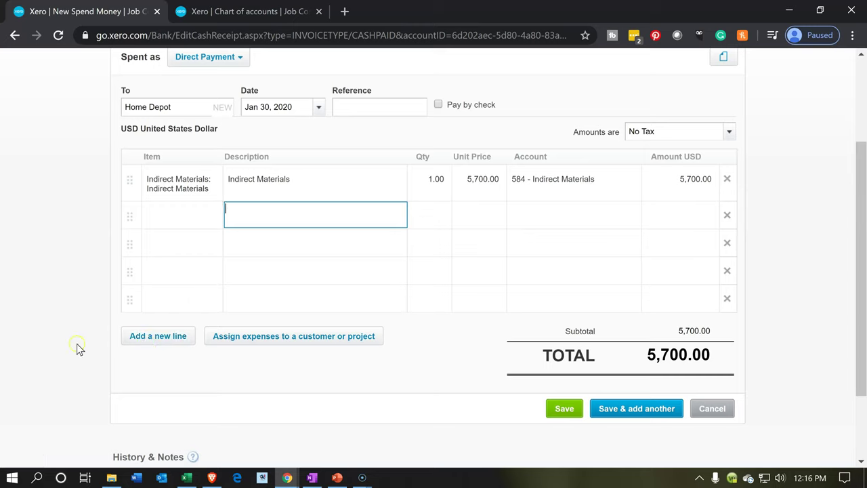
scroll(77, 348, up, 1)
click(181, 280)
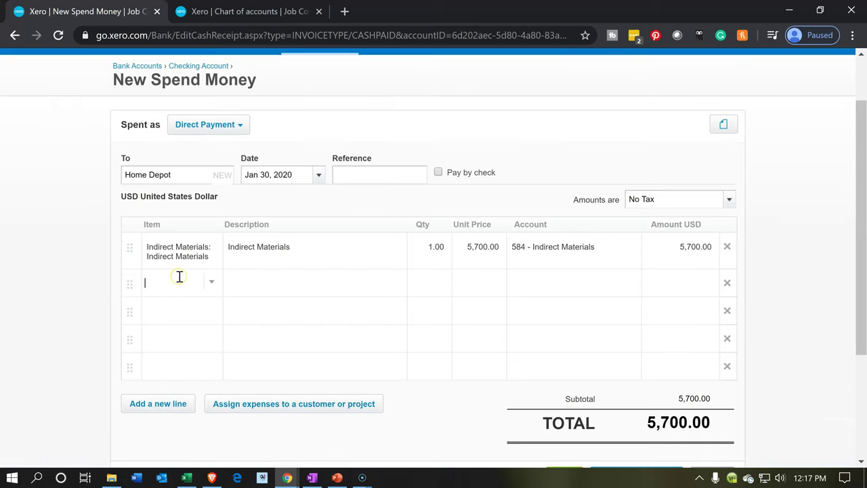
text(In)
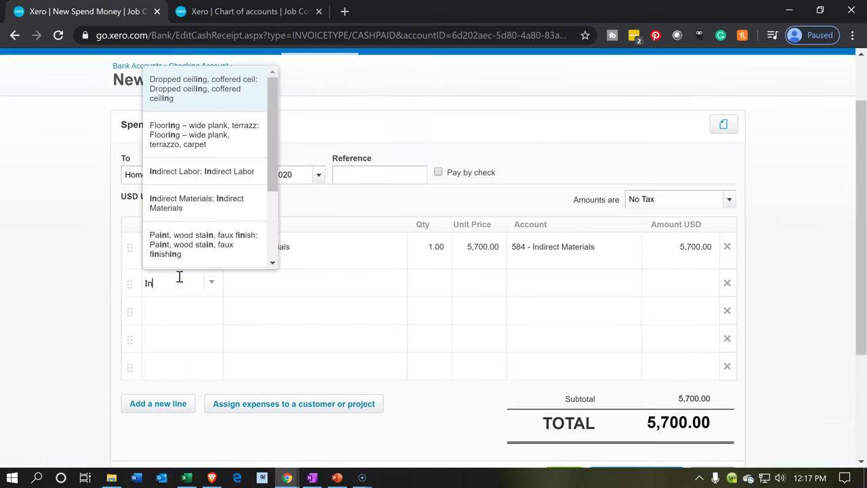
text(di)
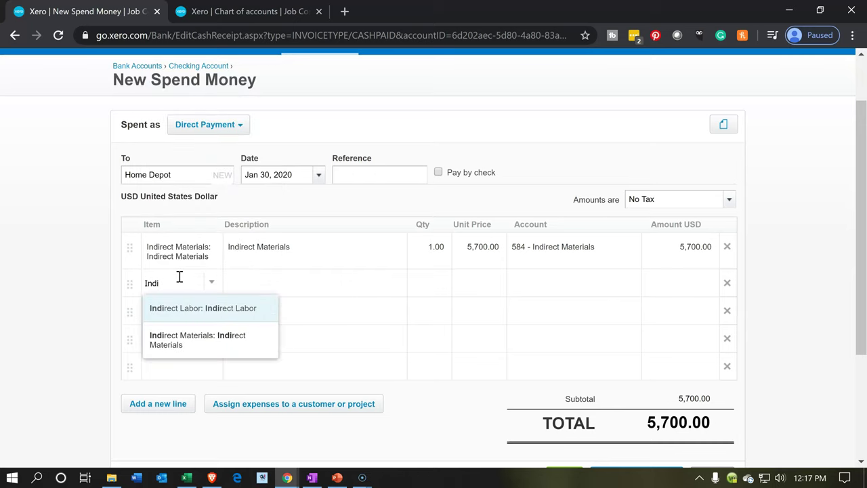
key(Down)
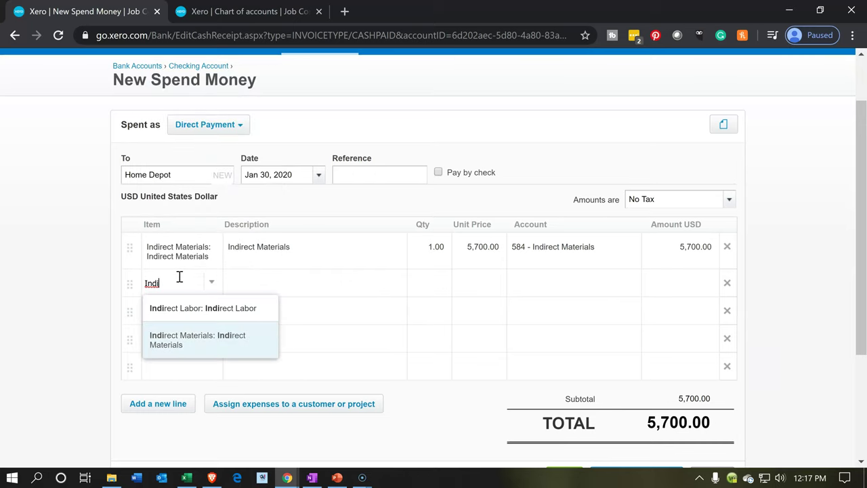
key(Tab)
key(Tab)
key(Tab)
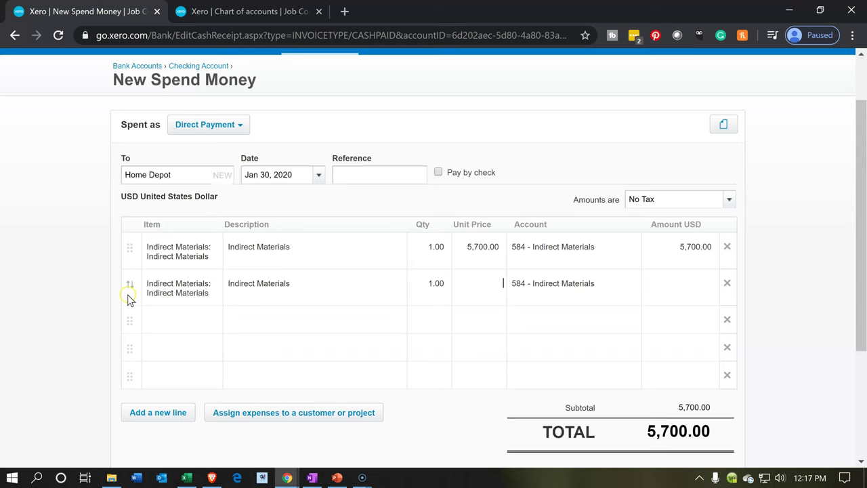
Look up Job 15's first 1/30 overhead amount in the Excel job cost record and enter 9,900 as the second line's unit price in Xero
click(185, 478)
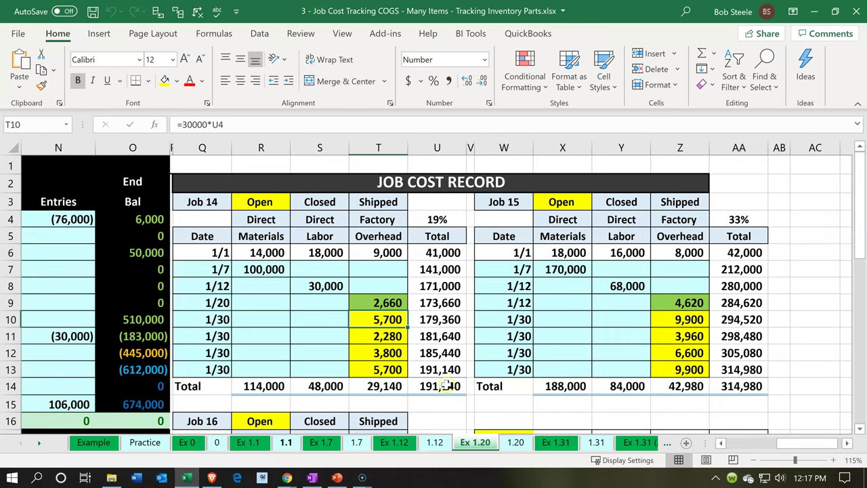
click(680, 315)
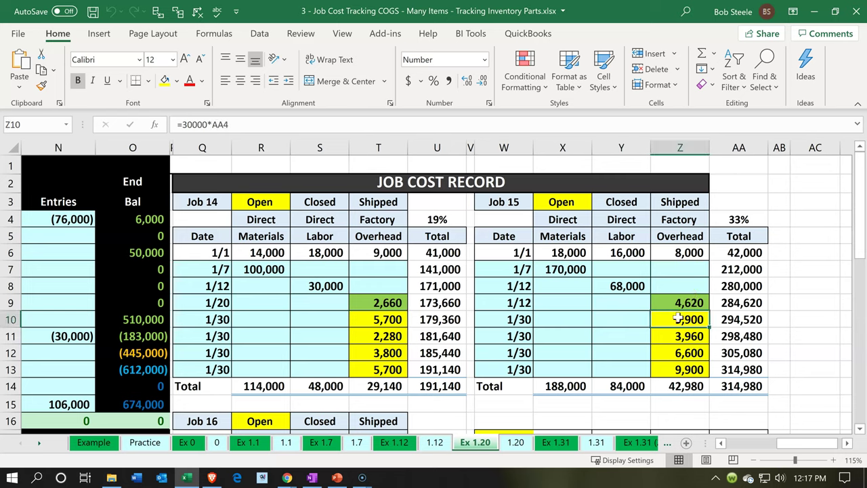
click(186, 478)
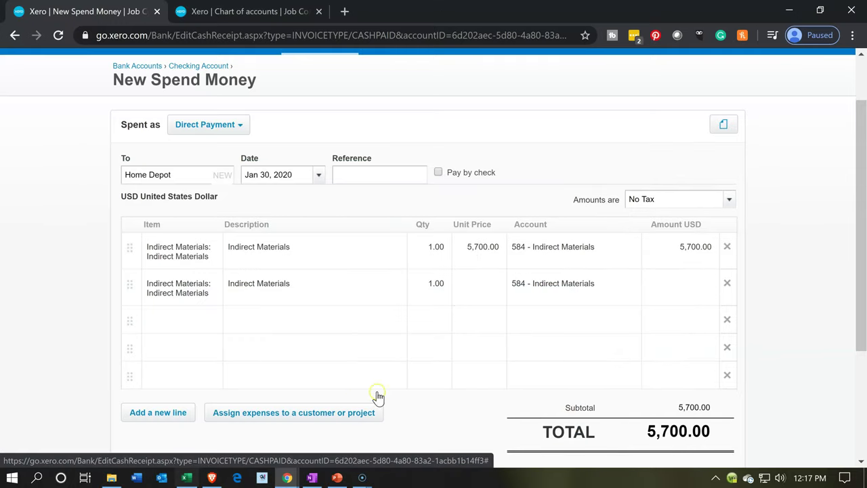
click(489, 296)
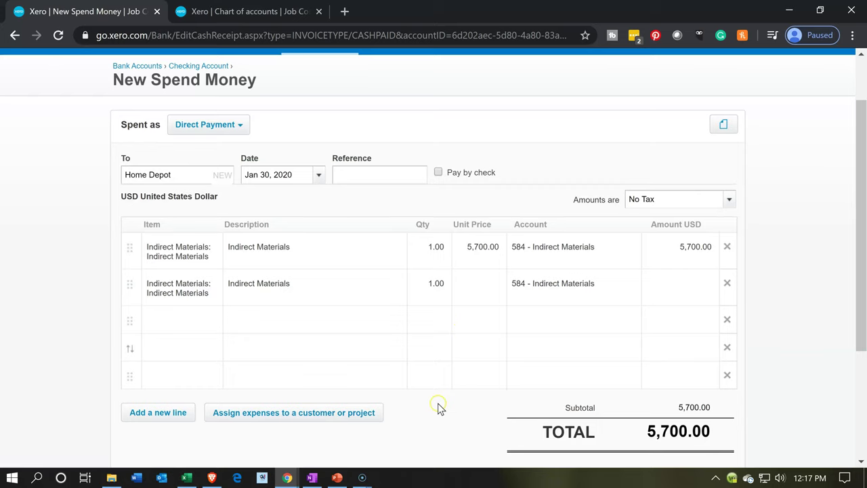
text(9,90)
text(00)
key(Tab)
key(Tab)
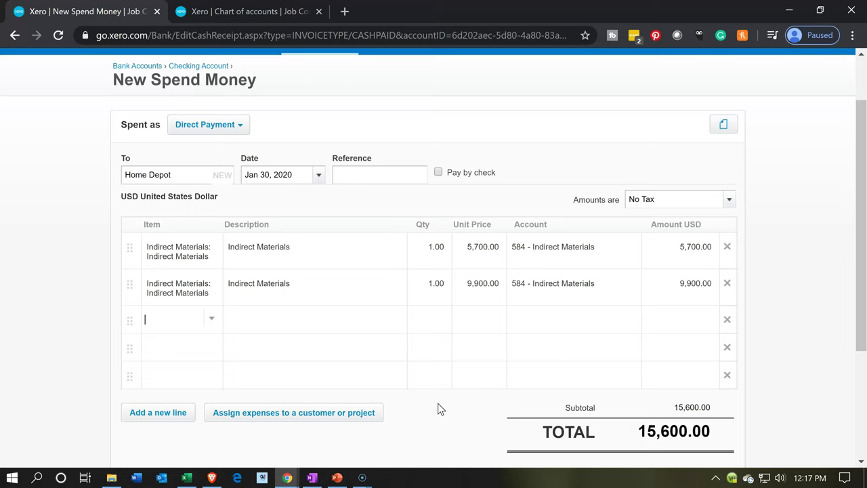
Choose the Indirect Materials item for the third line of the spend money transaction
text(I)
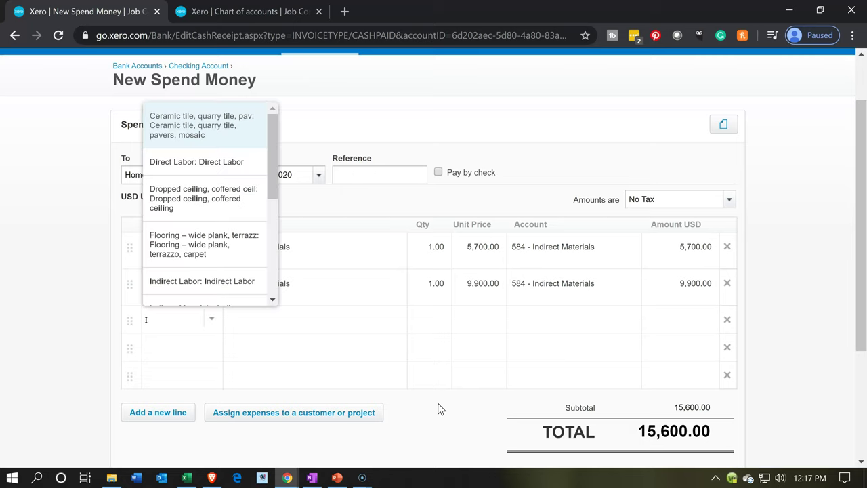
text(nd)
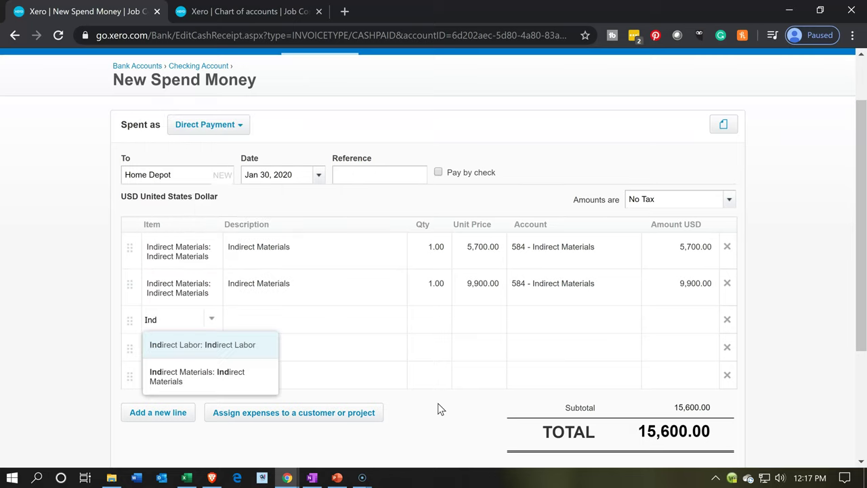
key(Down)
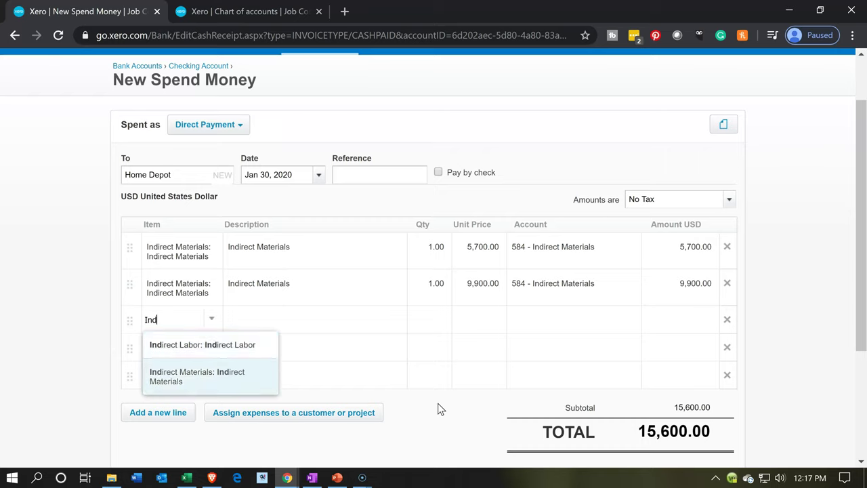
key(Return)
key(Tab)
key(Tab)
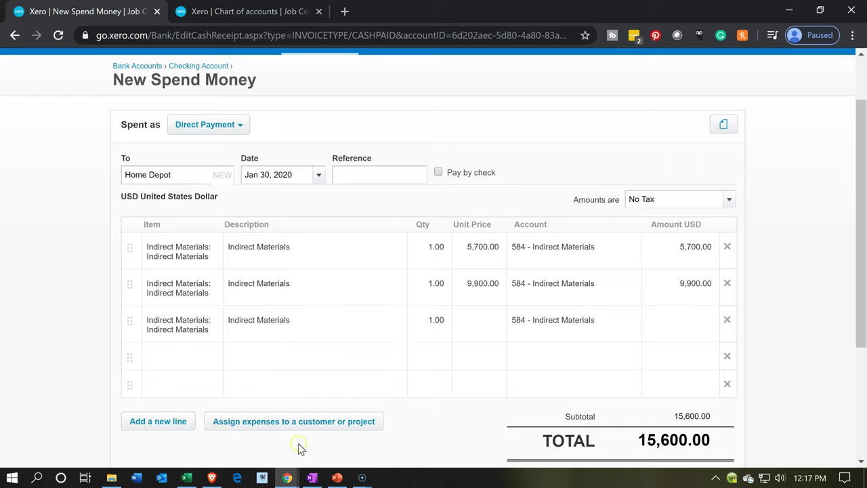
Check Job 16's overhead in the Excel job cost record and enter 14,400 as the third line's unit price in Xero
click(187, 475)
scroll(261, 323, down, 3)
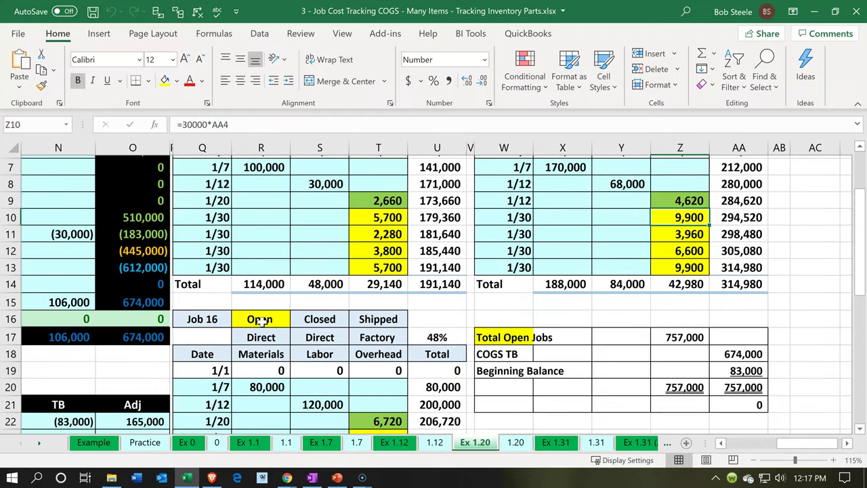
click(352, 383)
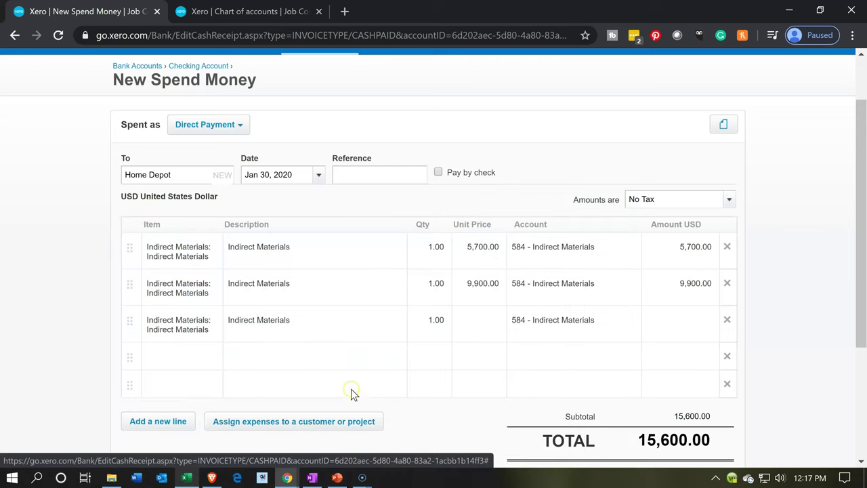
click(501, 328)
text(1)
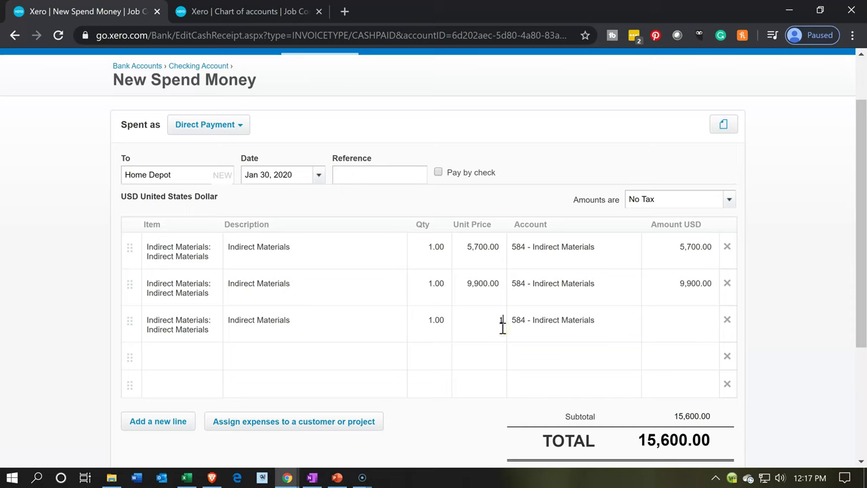
text(4,400)
key(Tab)
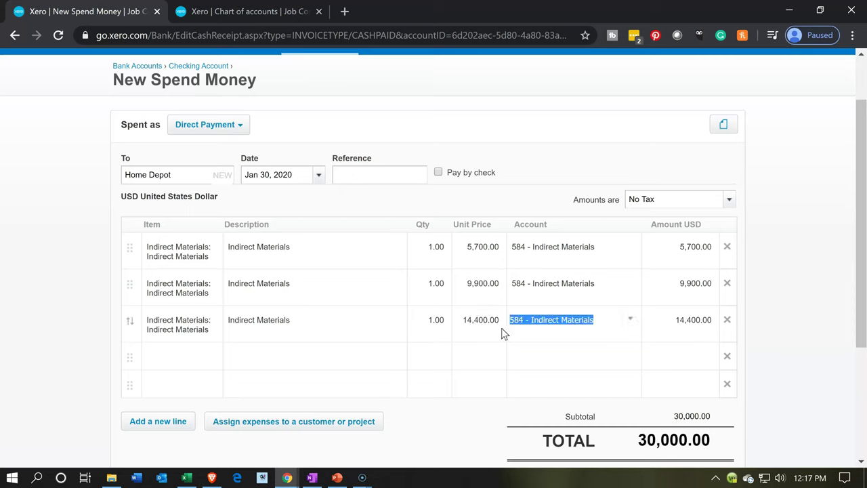
key(Tab)
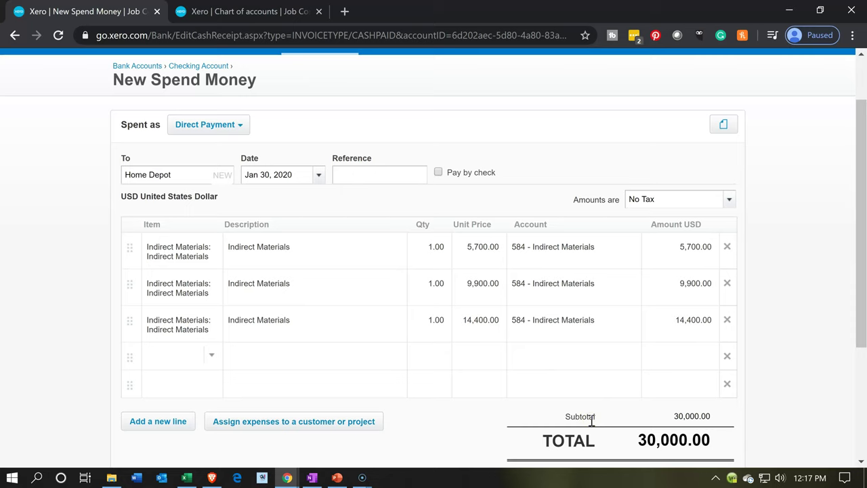
Open the expense assignment for customers or projects and assign the 5,700 Indirect Materials expense to project 14
click(359, 422)
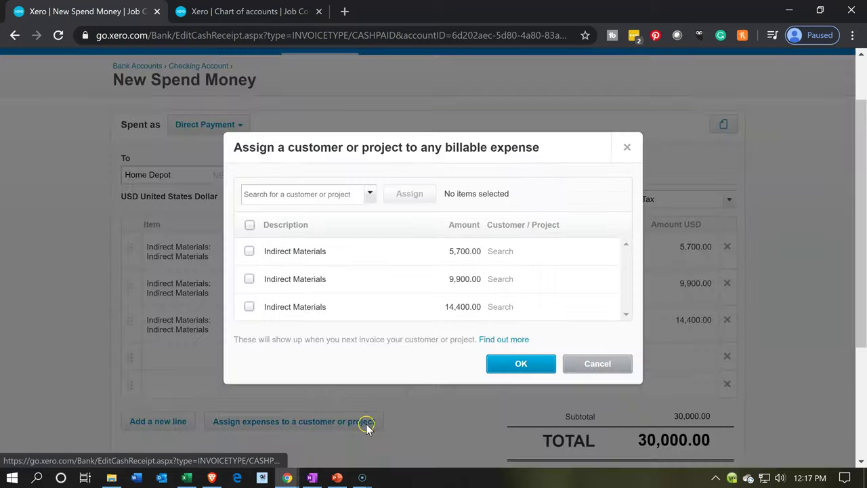
click(248, 251)
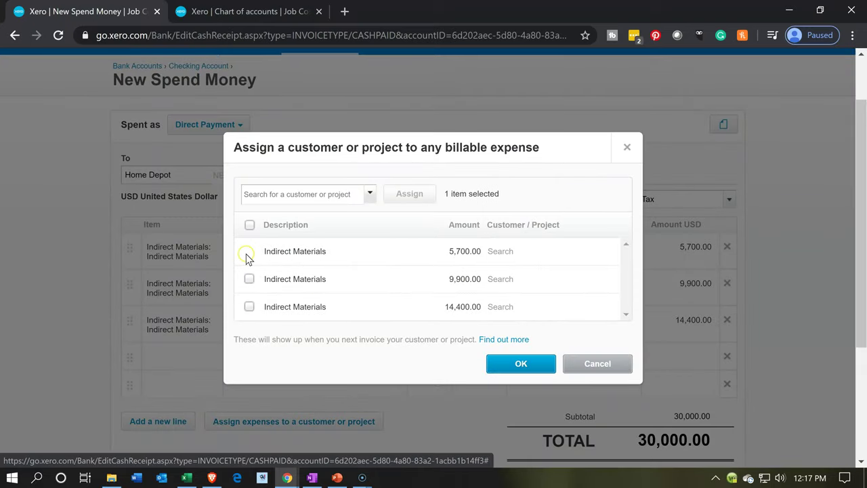
click(285, 193)
text(14)
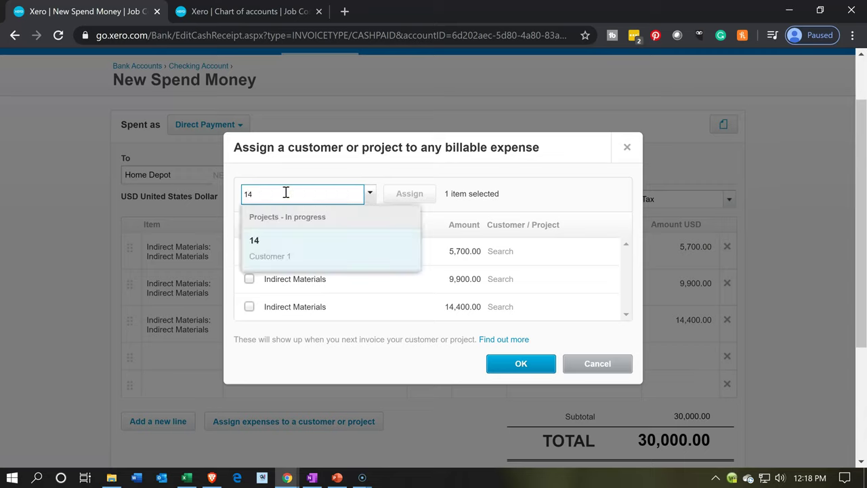
click(285, 259)
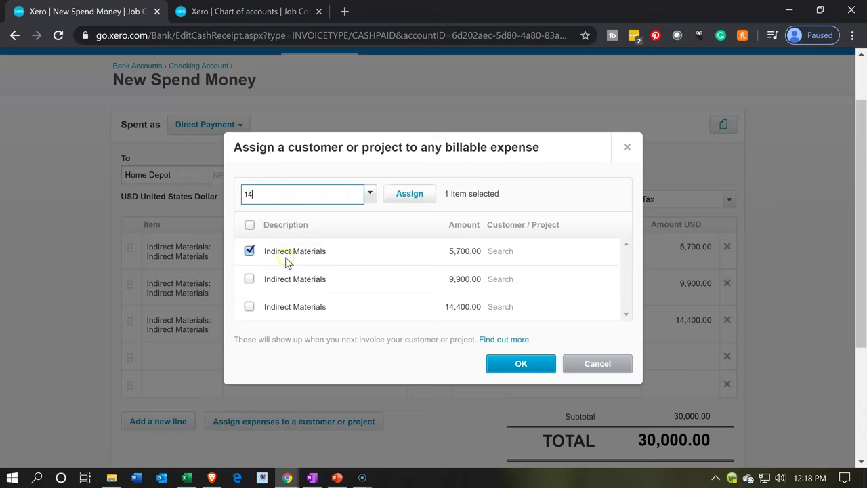
click(408, 195)
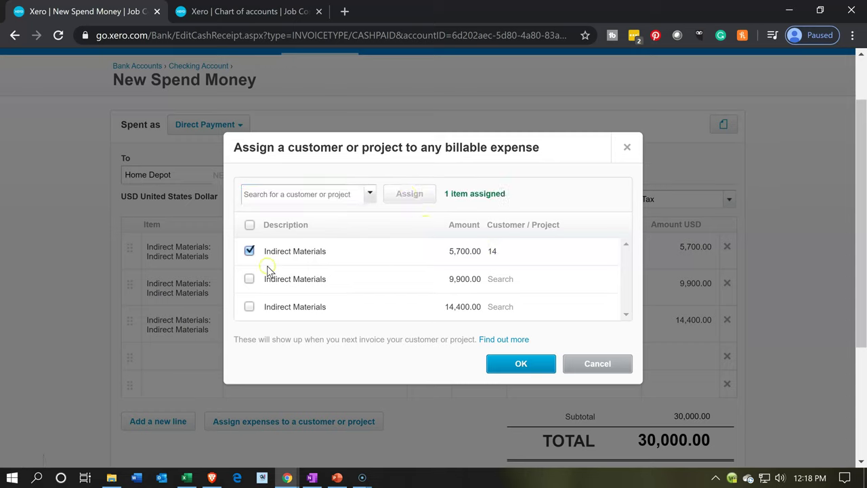
Select only the 9,900 Indirect Materials expense and assign it to project 15
click(248, 250)
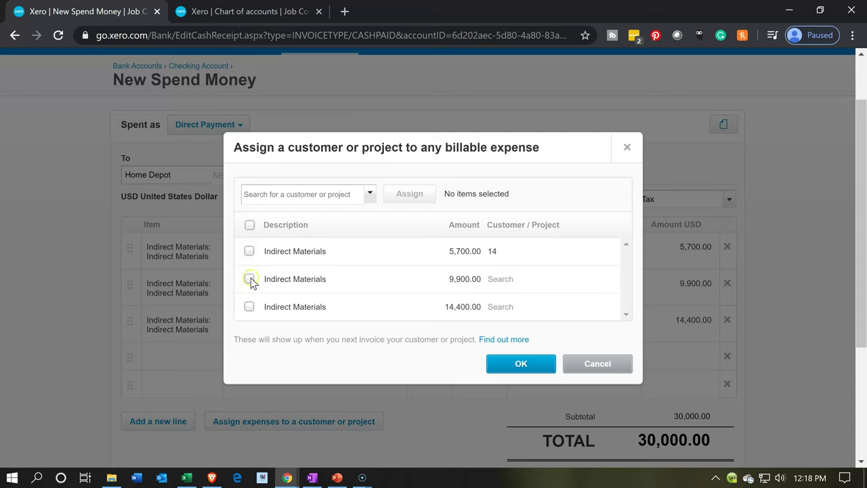
click(249, 278)
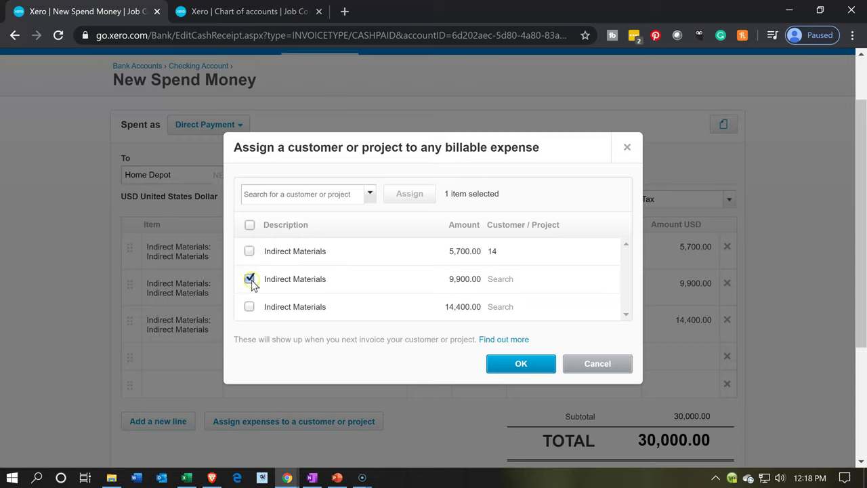
click(278, 192)
text(15)
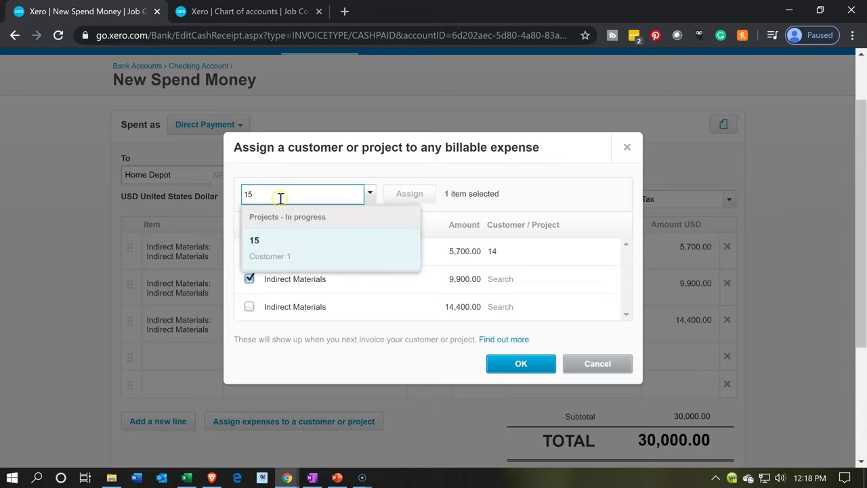
click(281, 243)
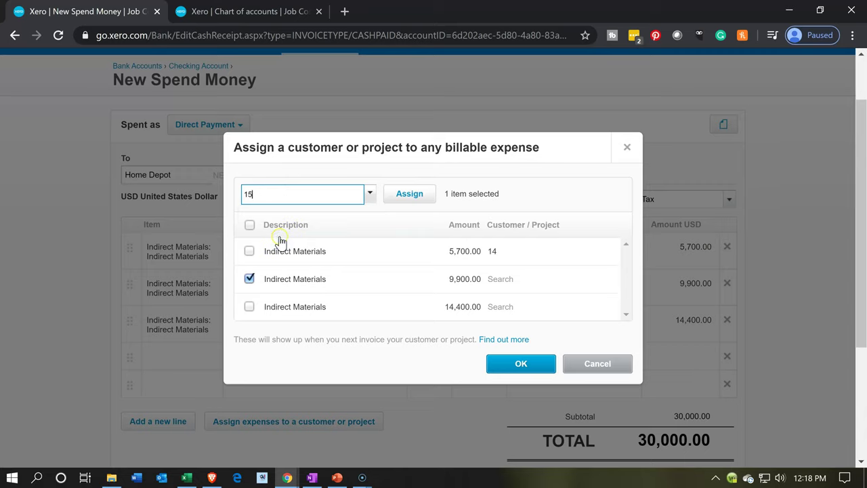
click(410, 197)
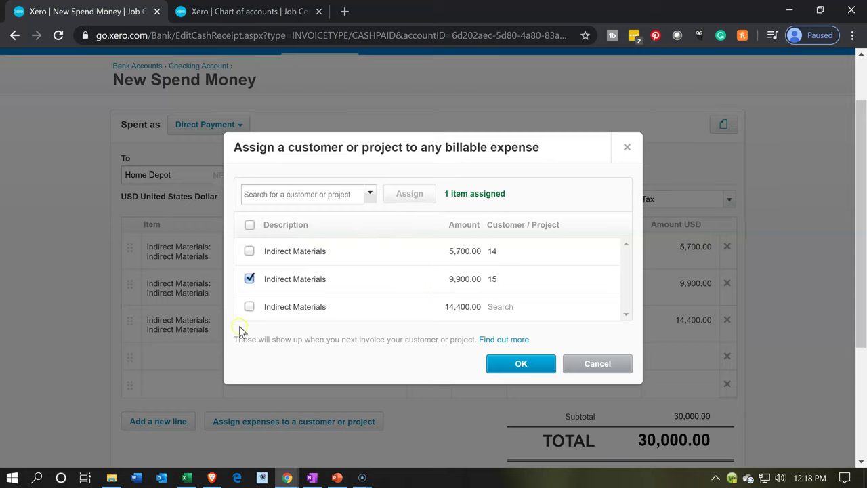
Select only the 14,400 Indirect Materials expense, assign it to project 16, and confirm the expense assignments
click(249, 307)
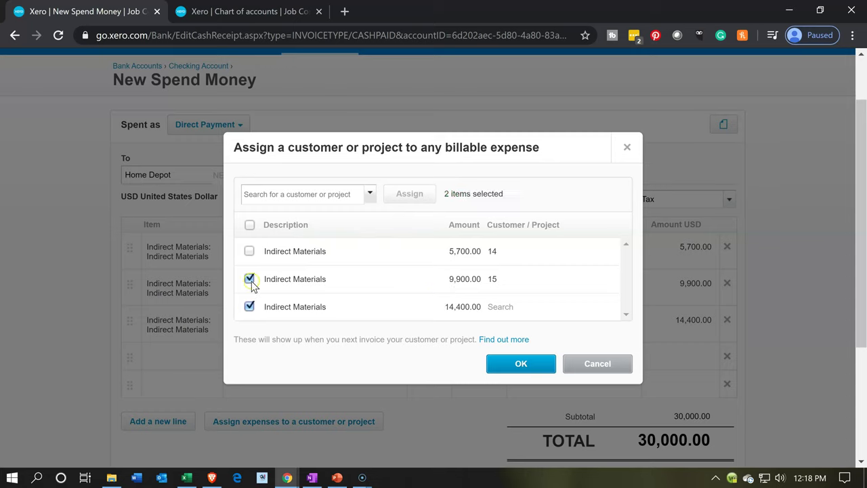
click(249, 279)
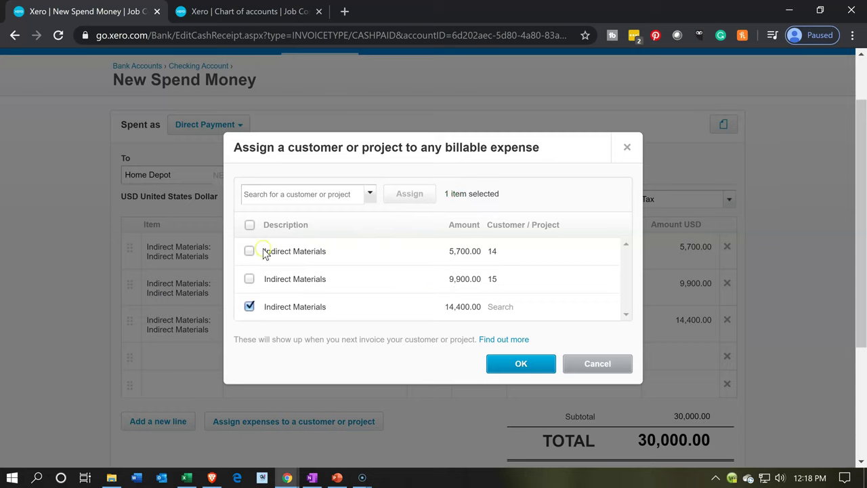
click(269, 195)
text(16)
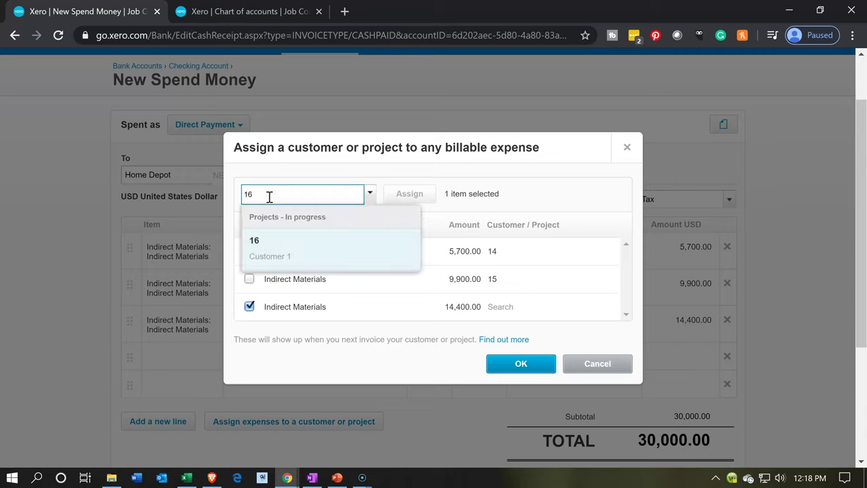
click(276, 242)
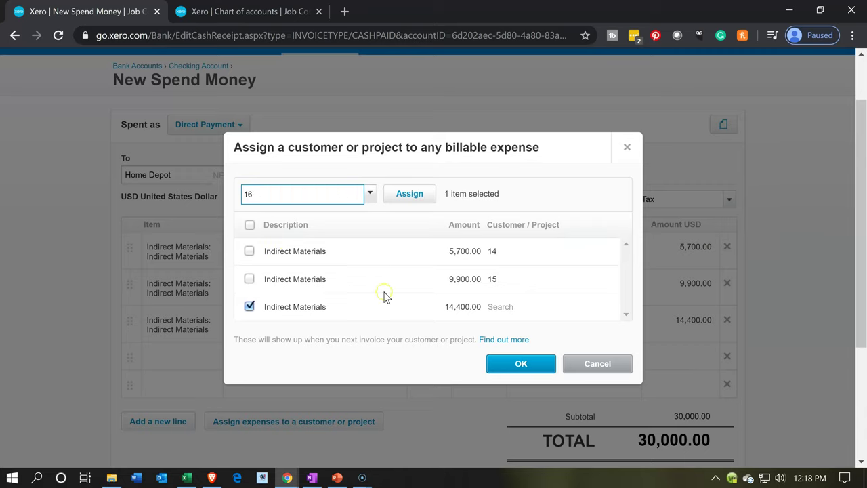
click(422, 197)
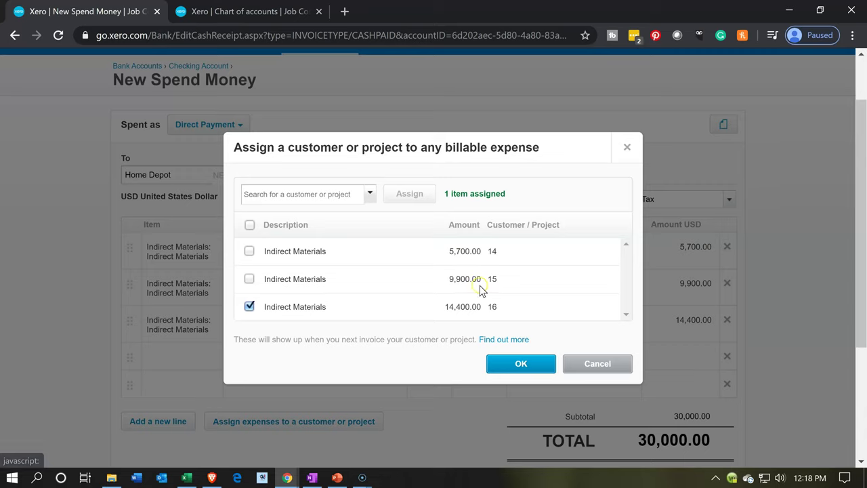
click(517, 364)
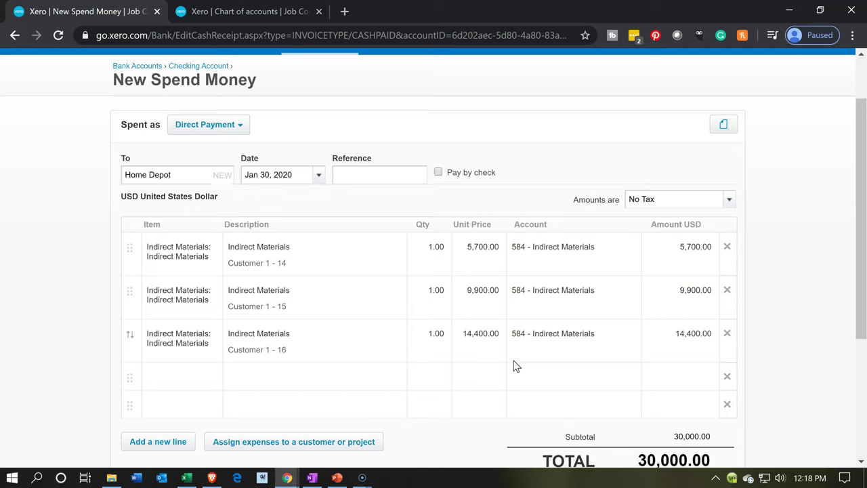
Review the three project-assigned Indirect Materials lines, save the spend money transaction, and start another one
click(303, 269)
click(338, 286)
click(222, 306)
click(493, 334)
scroll(339, 389, down, 2)
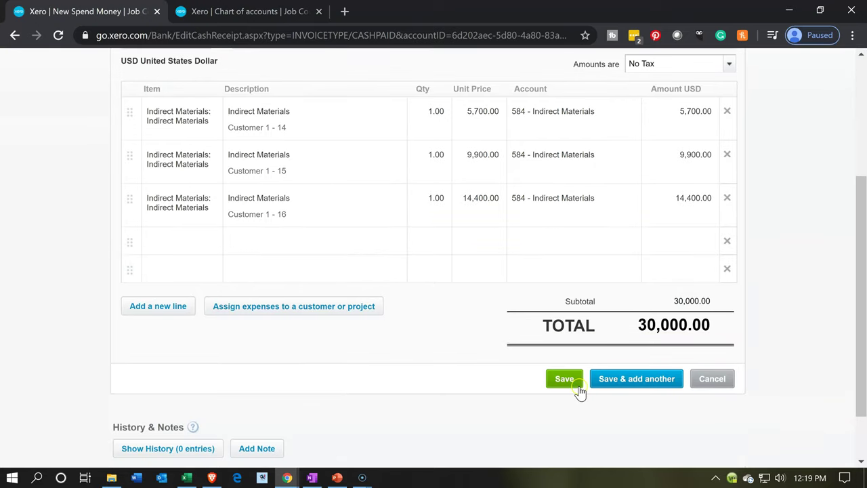
click(614, 388)
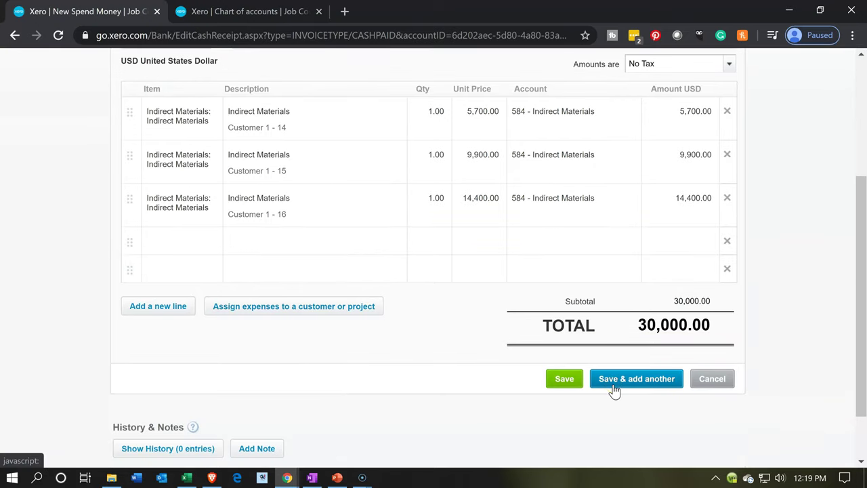
In the Excel job cost record, fill the 1/30 indirect materials overhead cells 5,700, 9,900 and 14,400 with light green
click(189, 478)
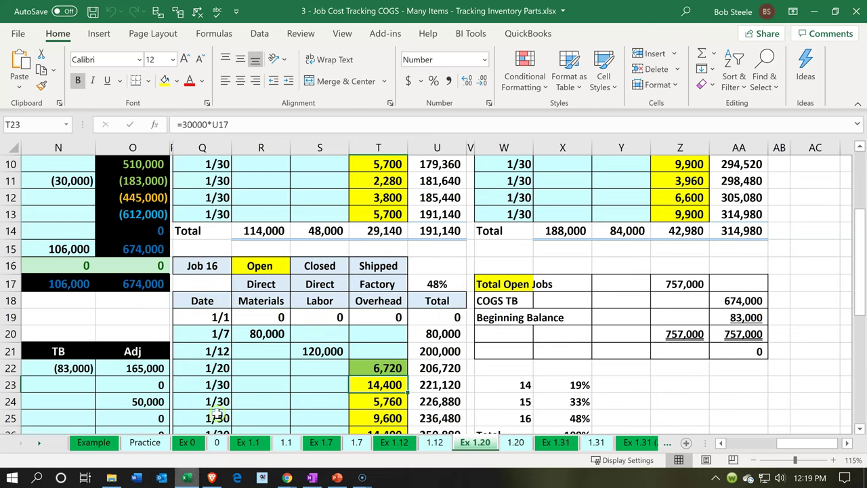
click(234, 314)
scroll(234, 312, up, 1)
scroll(234, 312, up, 1)
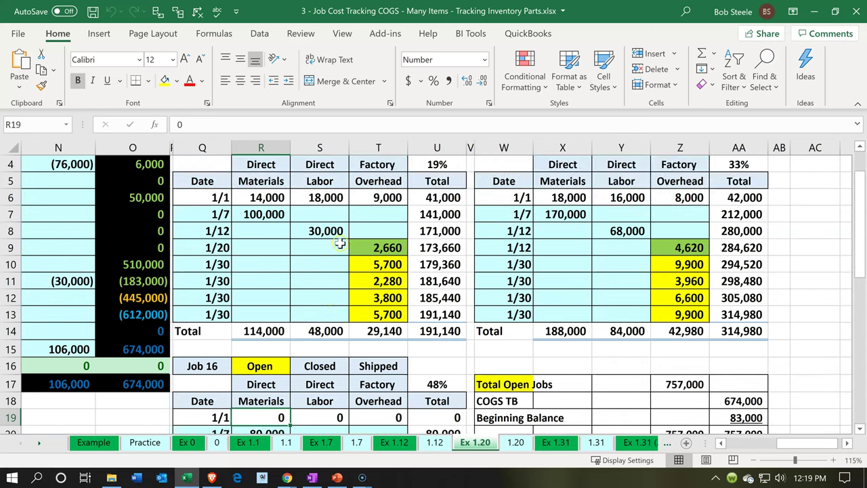
click(361, 267)
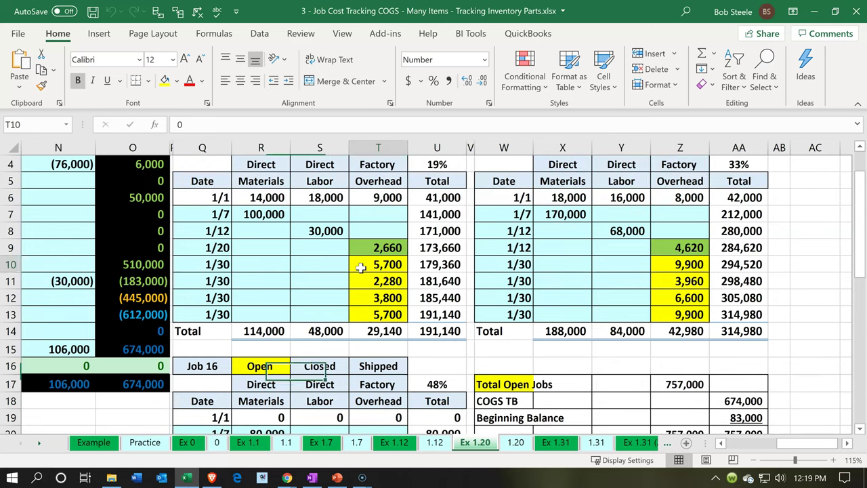
ctrl+click(665, 263)
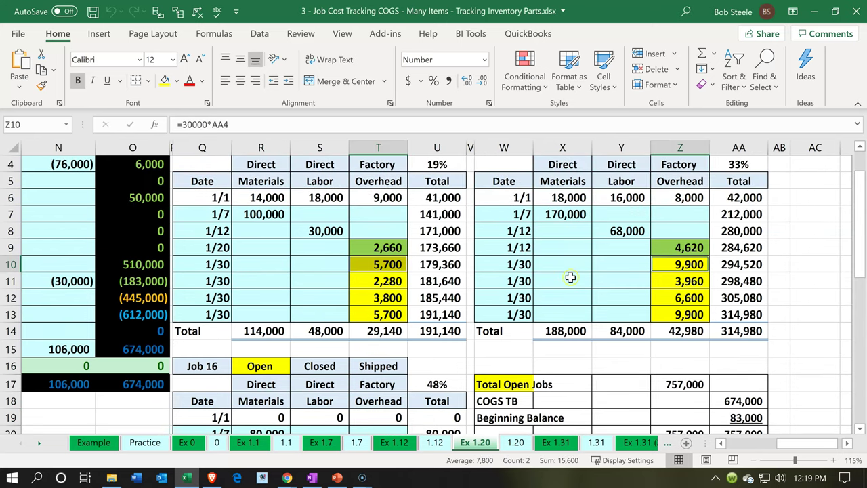
scroll(572, 277, down, 2)
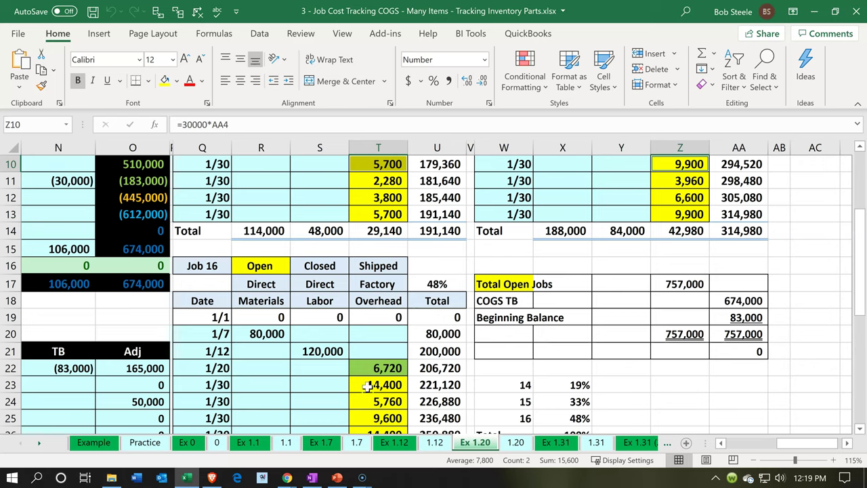
ctrl+click(369, 379)
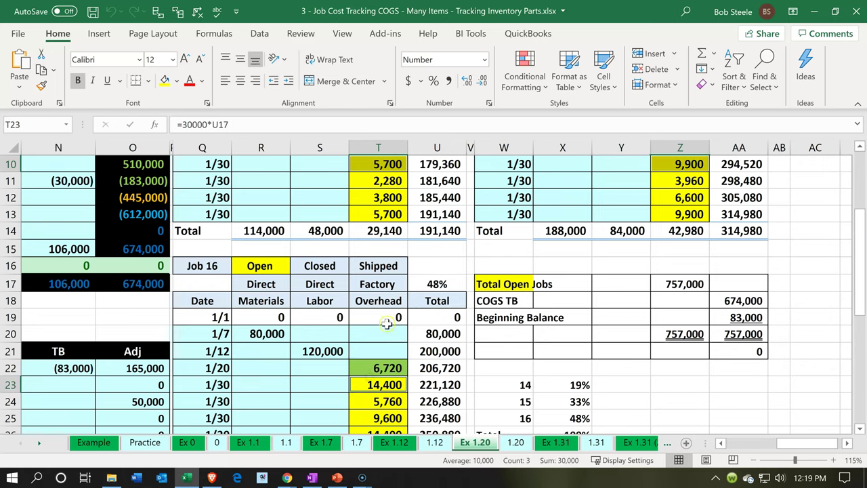
right_click(384, 377)
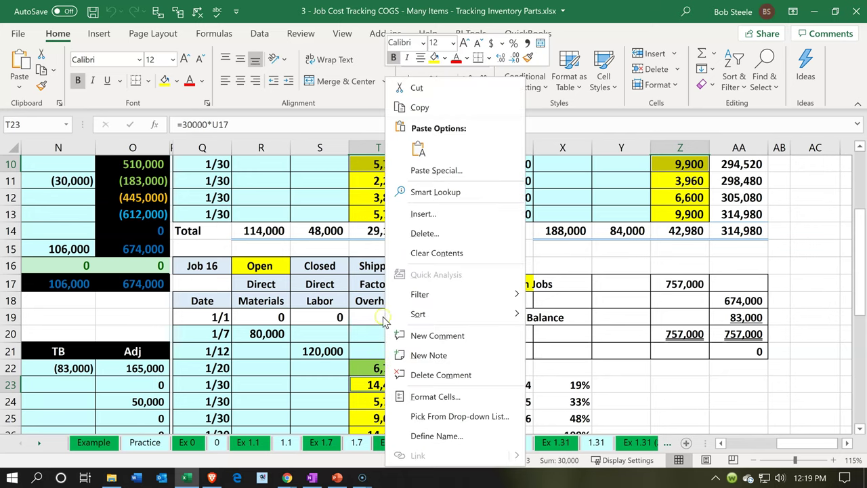
click(444, 58)
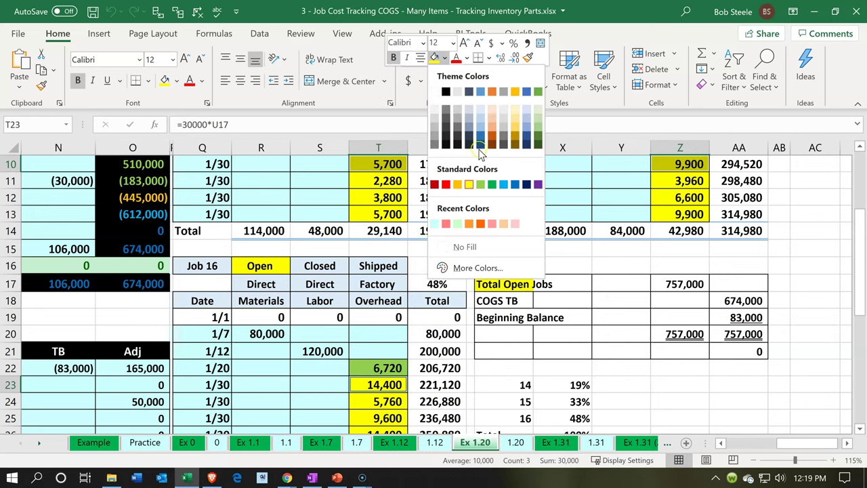
click(481, 185)
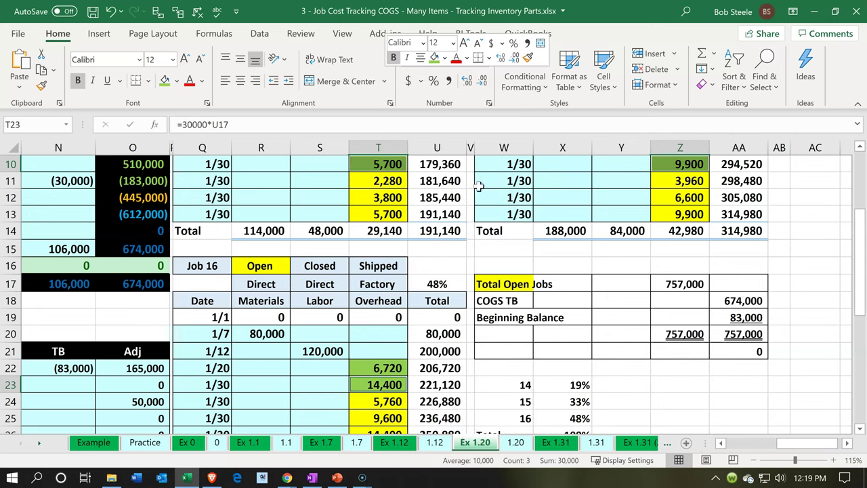
Examine the 1/30 factory overhead items in the transaction list and the journal entry for factory utilities
click(366, 234)
key(Left)
key(Left)
key(Left)
key(Left)
key(Left)
key(Left)
key(Left)
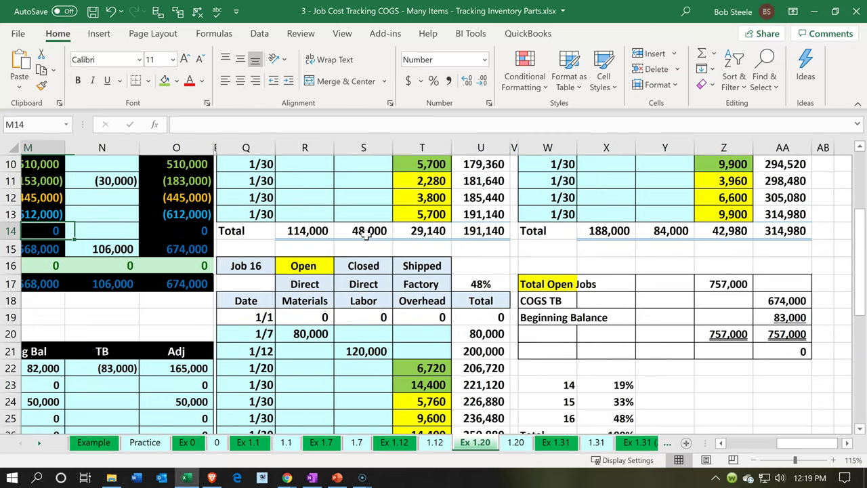
key(Left)
key(Left)
key(Left)
key(Left)
key(Left)
key(Left)
key(Left)
key(Left)
key(Left)
key(Left)
key(Left)
key(Left)
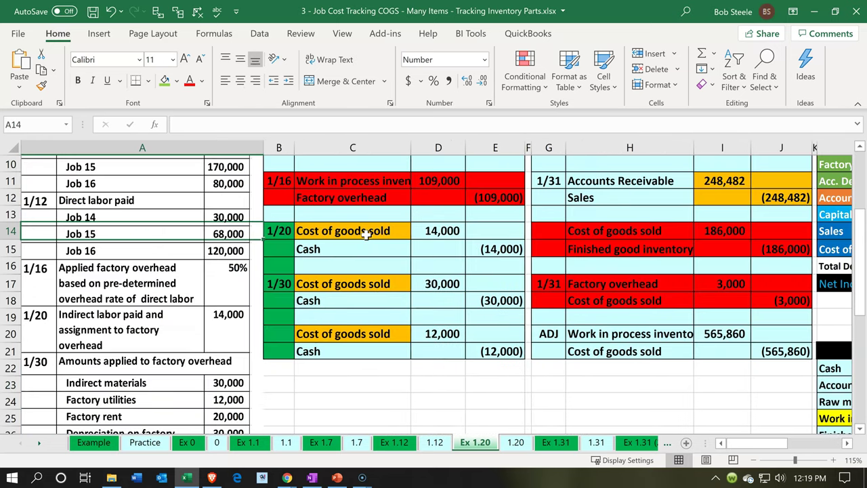
scroll(366, 233, down, 2)
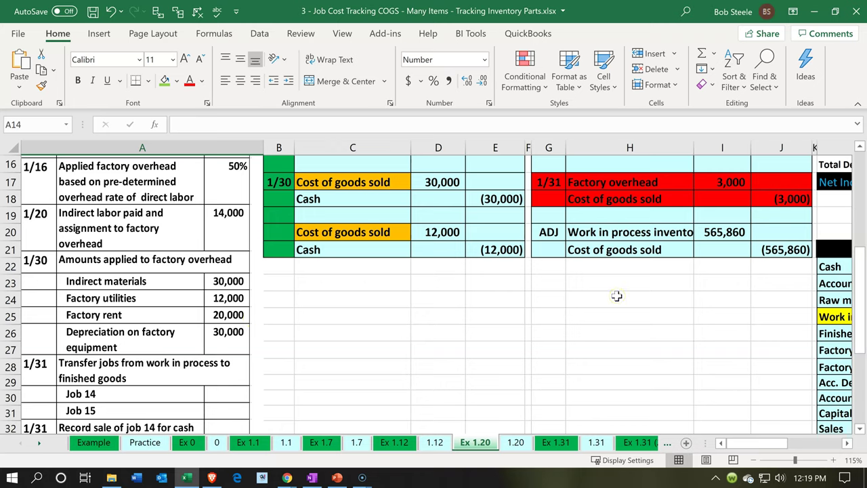
click(392, 218)
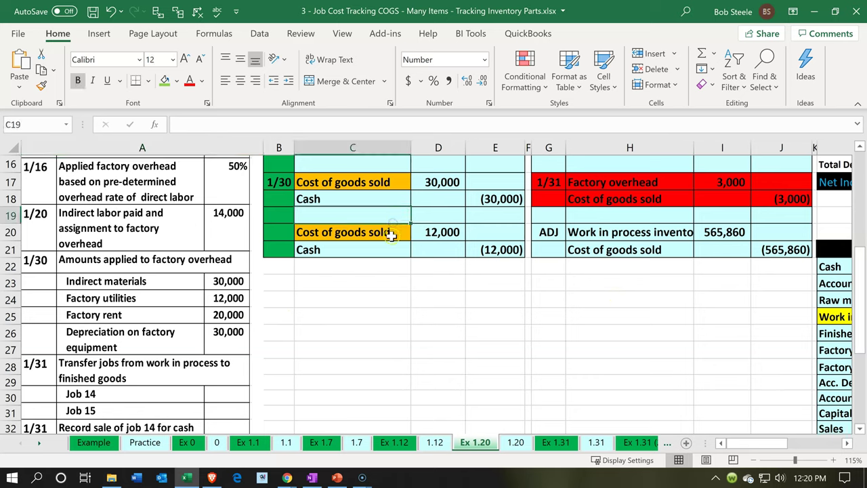
key(Down)
key(Down)
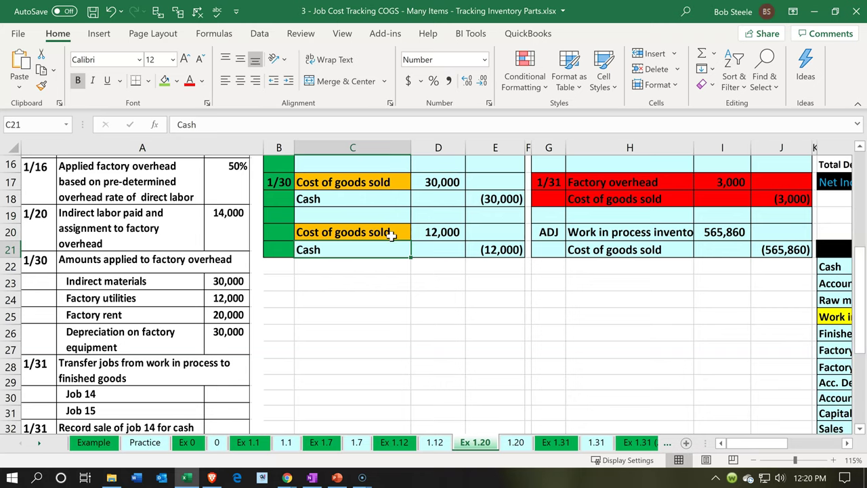
Check the job cost record for the jobs' overhead allocation percentages and the 1/30 factory utilities amounts
key(Right)
key(Right)
key(Right)
key(Right)
key(Right)
key(Right)
key(Right)
key(Right)
key(Right)
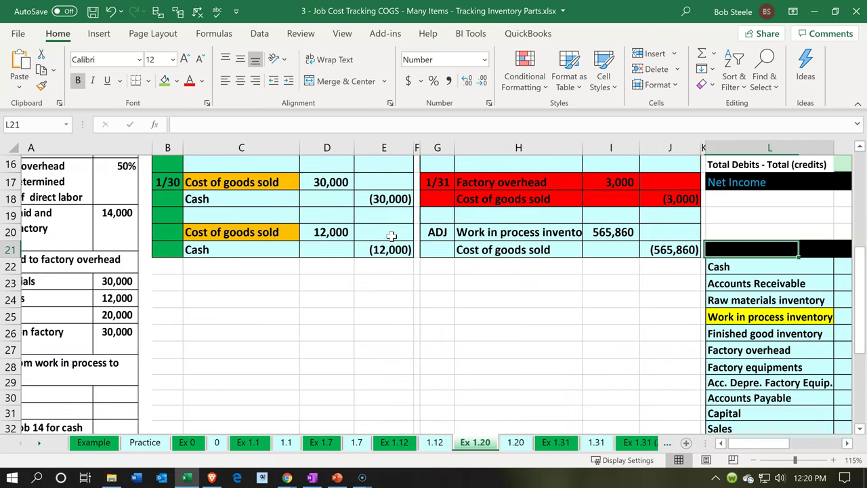
key(Right)
key(Right)
key(Right)
key(Right)
key(Right)
key(Up)
key(Up)
key(Up)
key(Up)
key(Up)
key(Up)
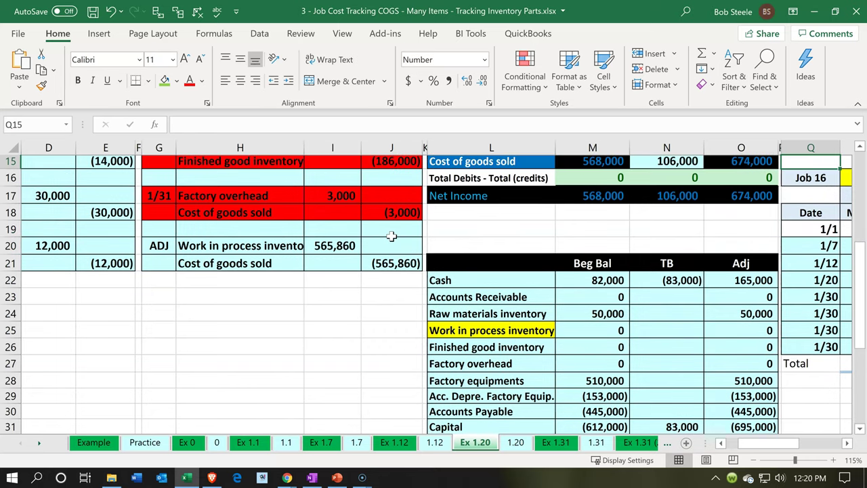
key(Up)
key(Up)
key(Up)
key(Up)
key(Down)
key(Down)
key(Down)
key(Down)
key(Left)
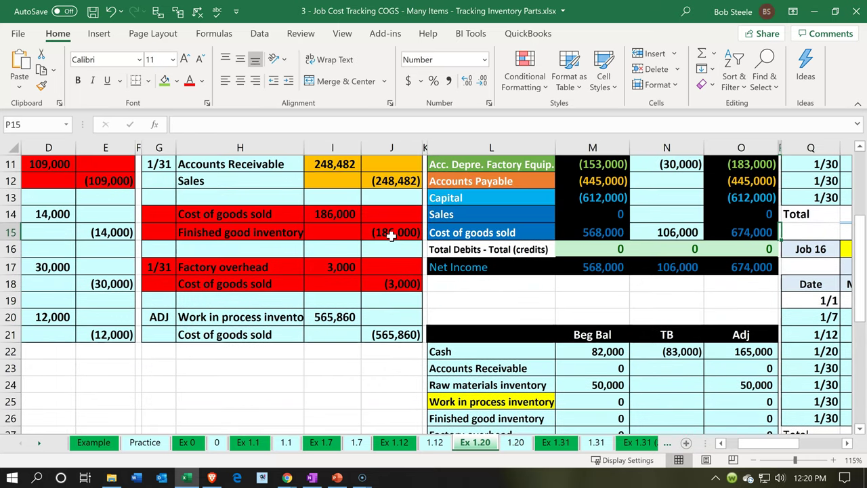
key(Left)
key(Right)
key(Right)
key(Right)
key(Right)
key(Right)
key(Right)
key(Right)
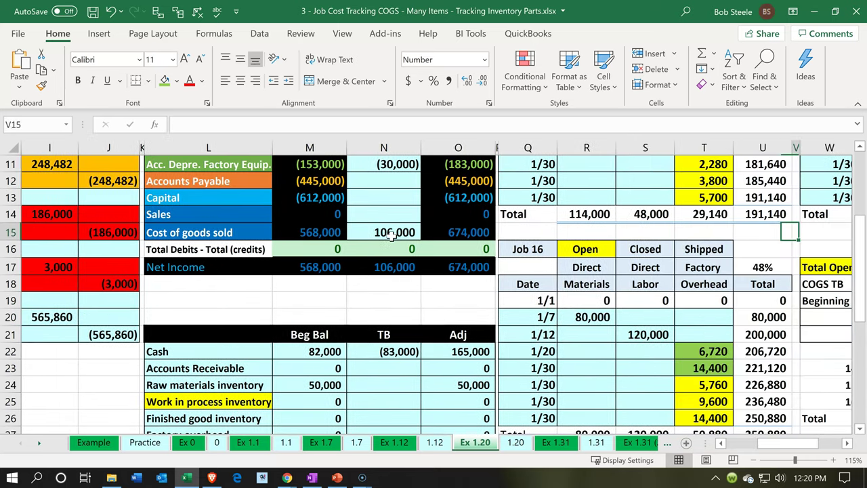
key(Right)
key(Right)
key(Right)
key(Right)
key(Right)
key(Right)
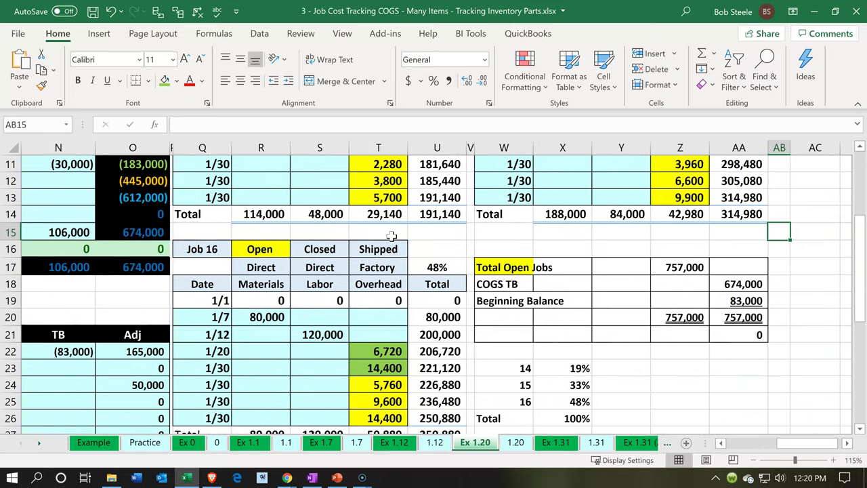
scroll(392, 235, up, 3)
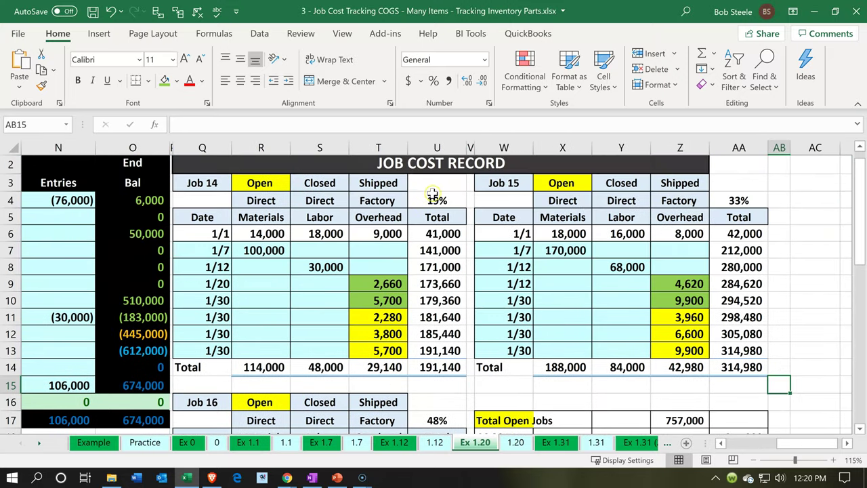
click(433, 186)
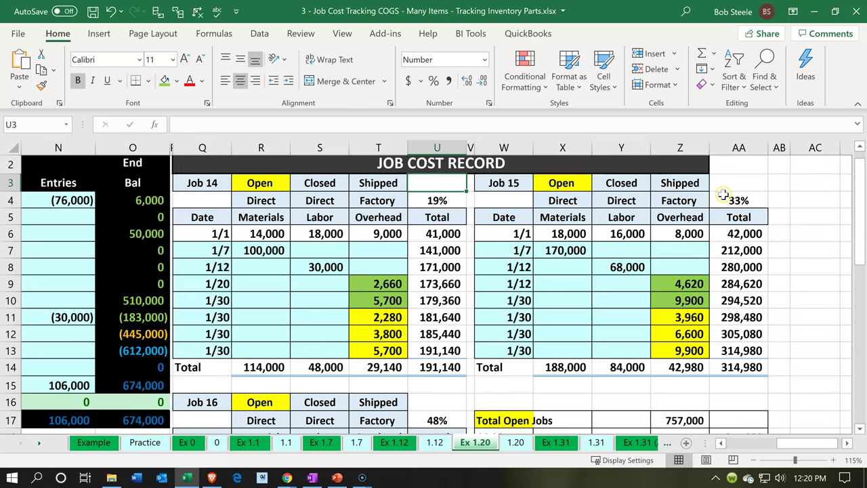
scroll(723, 195, down, 1)
click(388, 264)
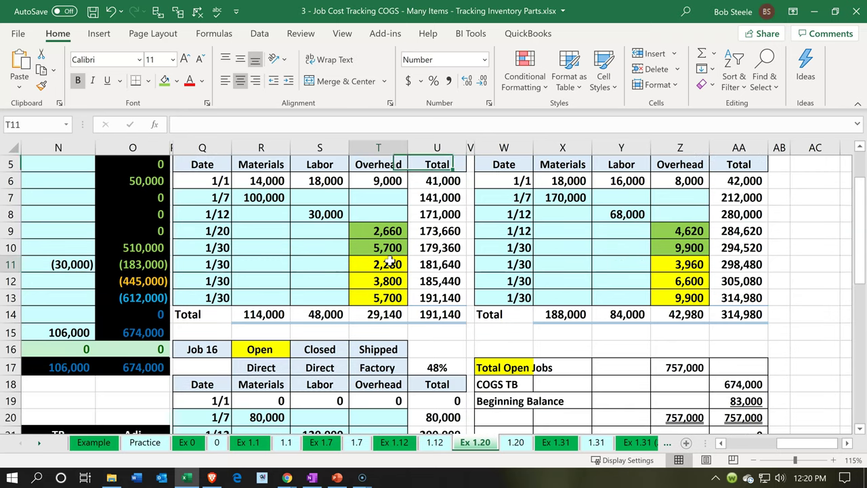
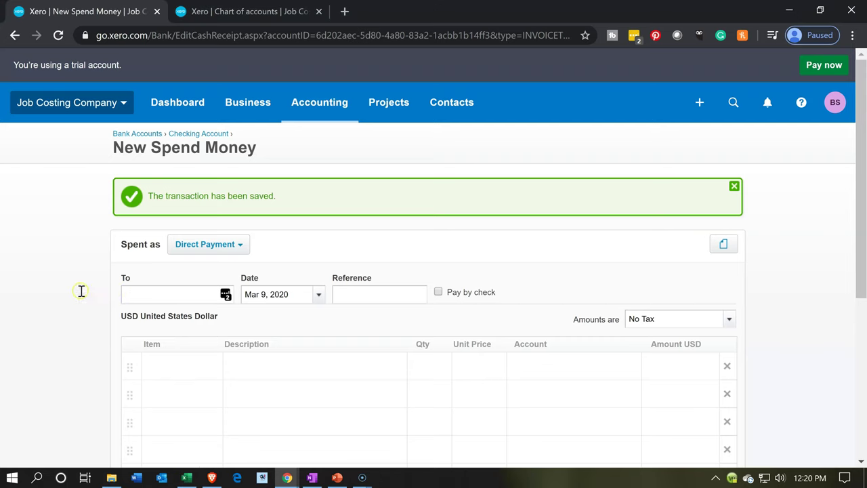
Enter Edison as the payee of the new spend money transaction and date it Jan 30, 2020
text(Edison)
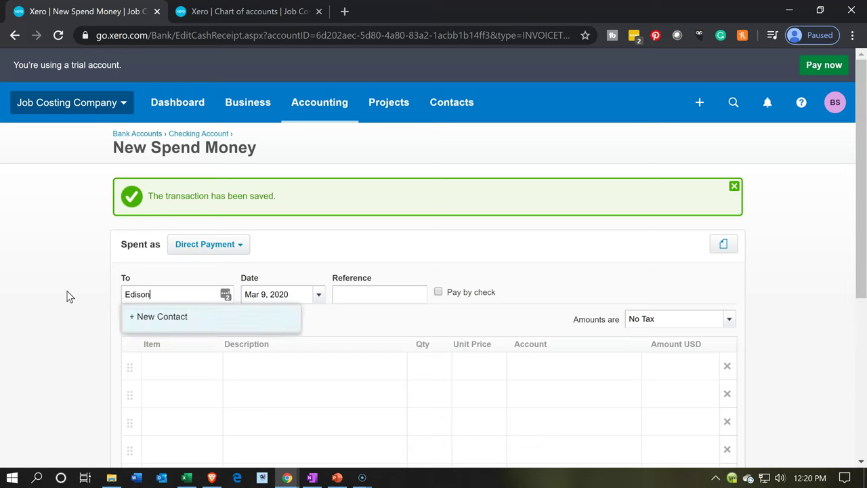
key(Tab)
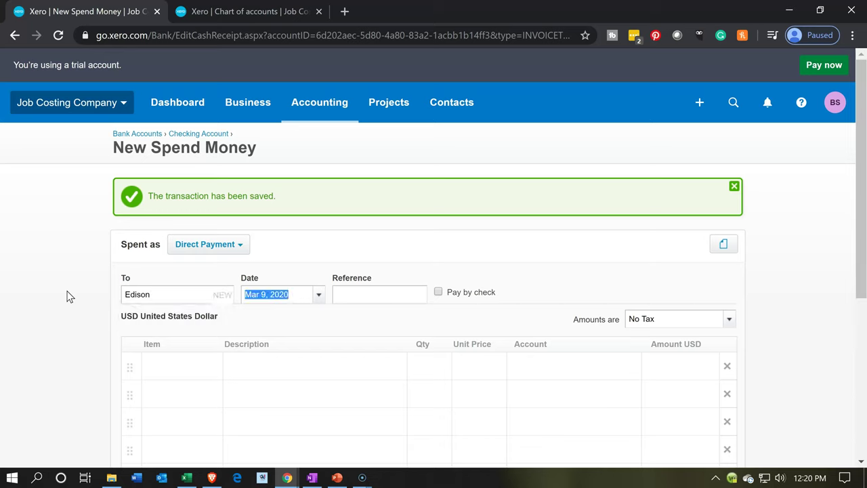
click(323, 298)
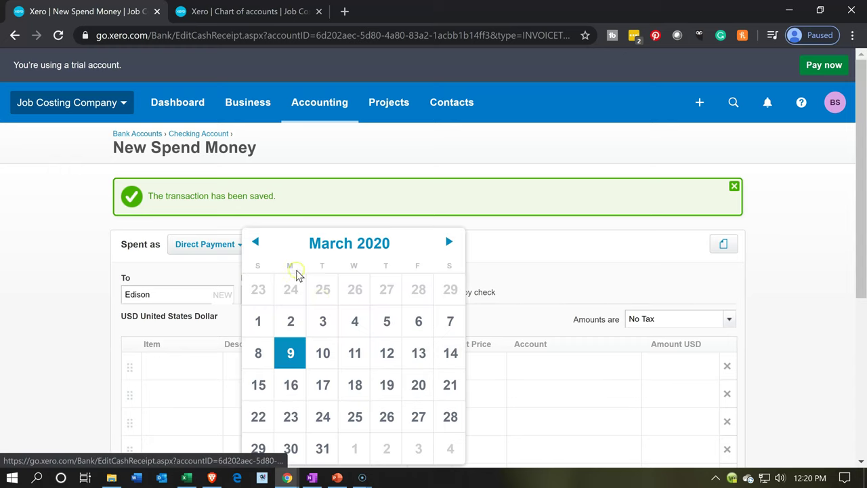
click(261, 247)
click(262, 247)
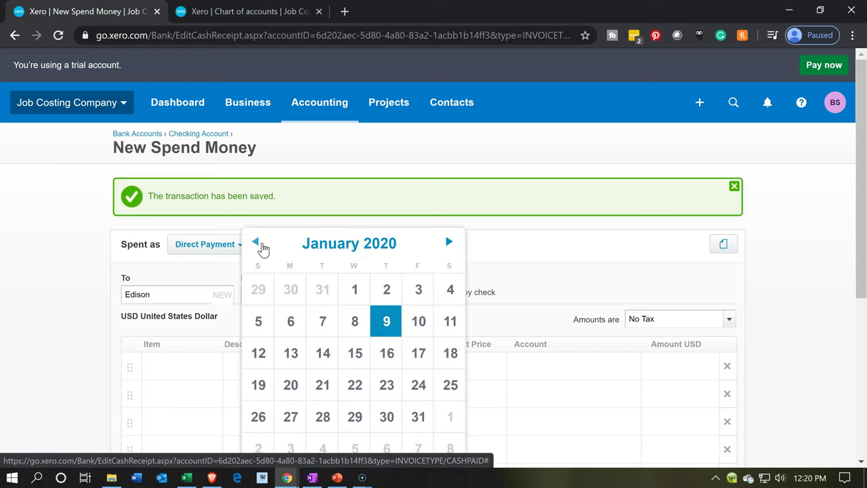
click(391, 417)
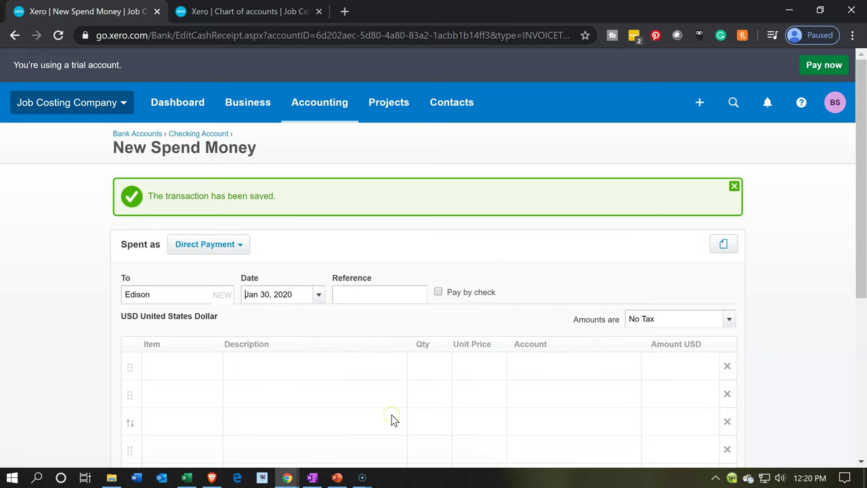
key(Tab)
key(Tab)
scroll(36, 349, down, 1)
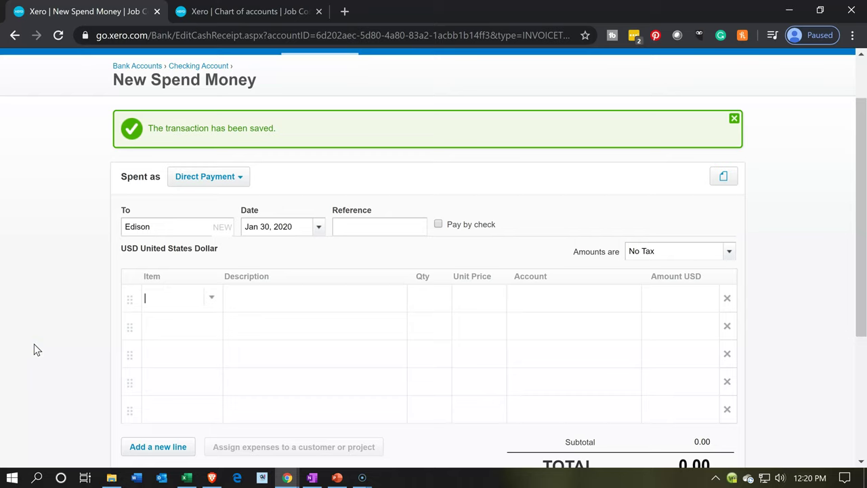
text(Util)
key(BackSpace)
key(BackSpace)
key(BackSpace)
key(BackSpace)
key(BackSpace)
key(BackSpace)
key(BackSpace)
key(BackSpace)
Start a new item for the first transaction line with Utilities as its item code and item name
click(214, 298)
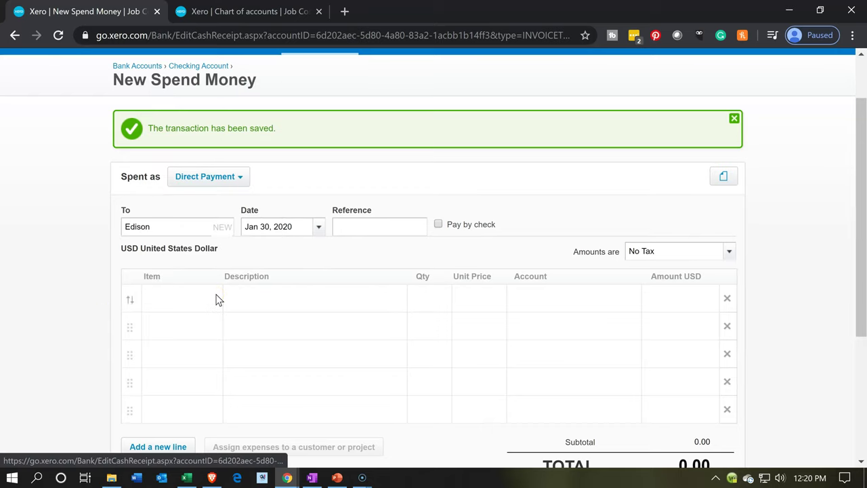
click(209, 302)
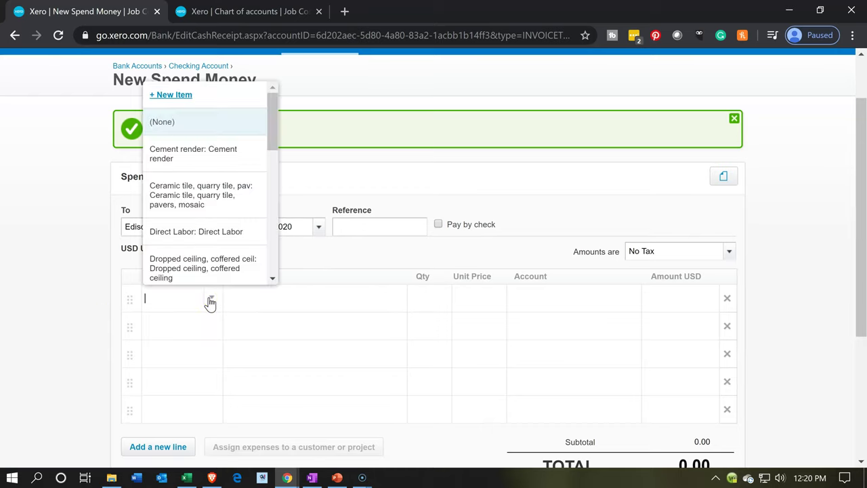
click(171, 98)
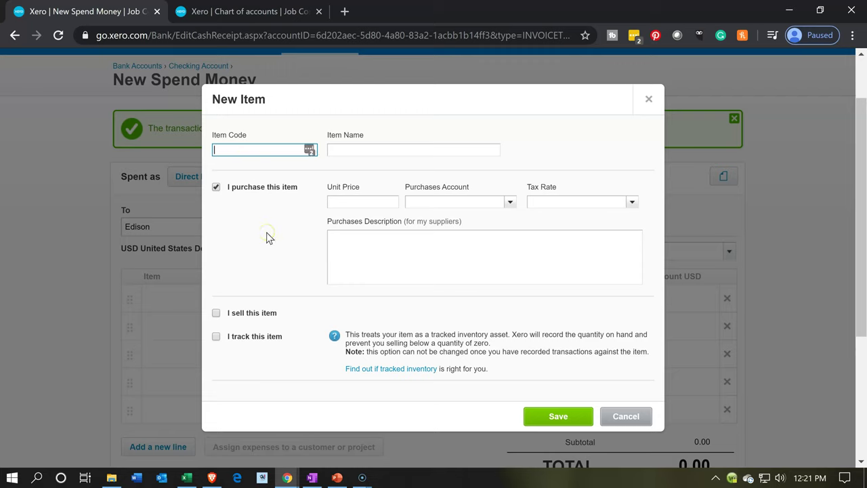
text(Utilities)
key(ctrl+a)
key(ctrl+c)
key(Tab)
key(ctrl+v)
key(Tab)
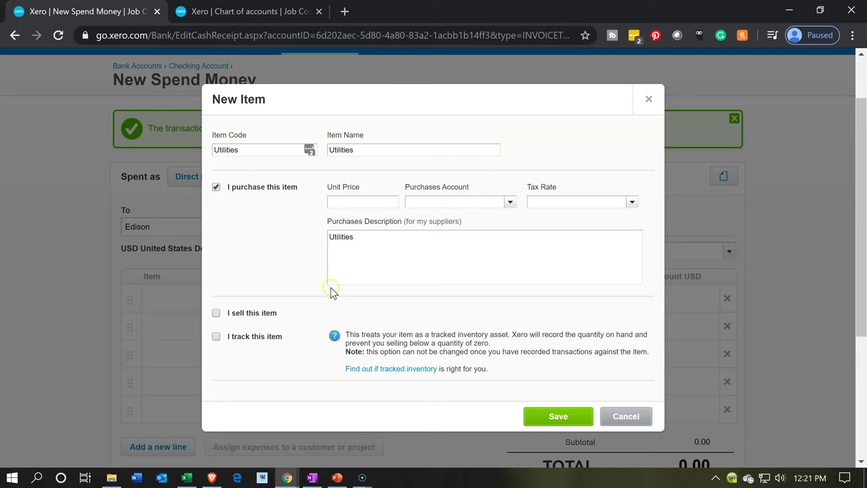
Start a new purchases account for the item, check the chart of accounts' numbering, and give it code 586 and type Direct Costs
click(509, 206)
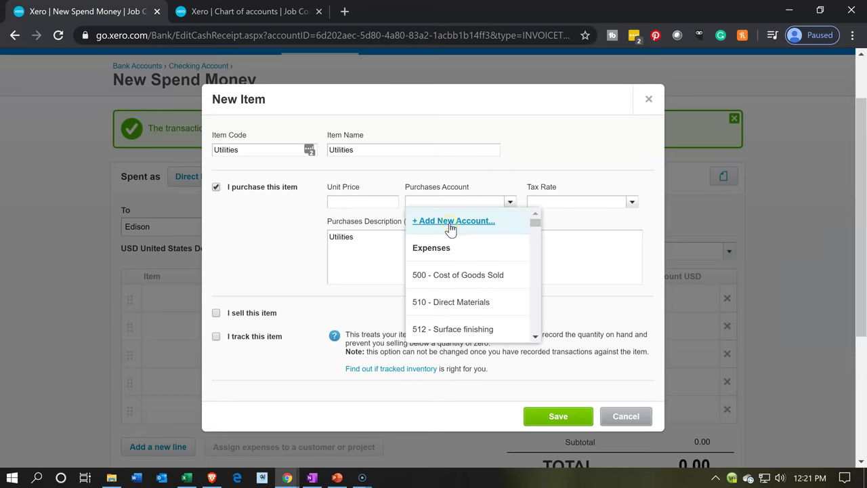
click(451, 227)
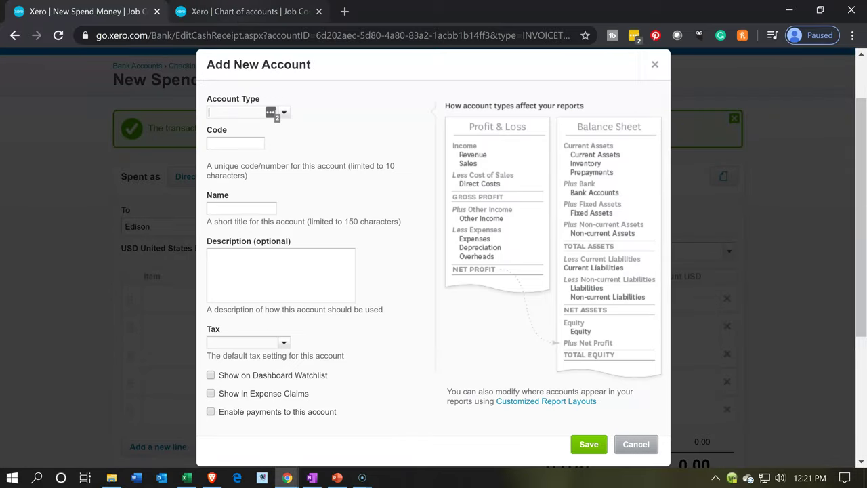
click(235, 16)
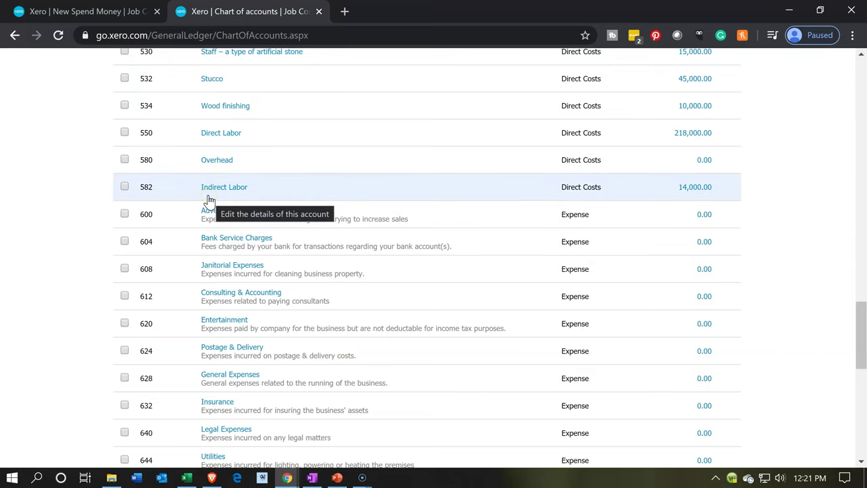
click(94, 21)
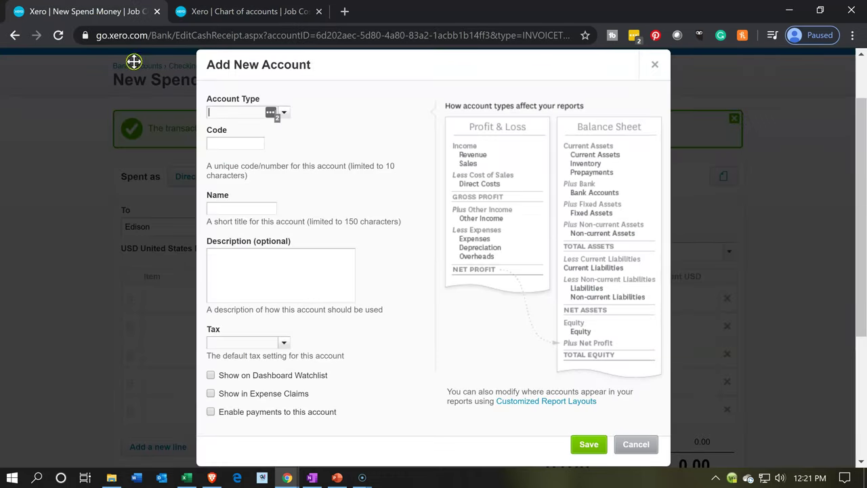
click(221, 141)
text(586)
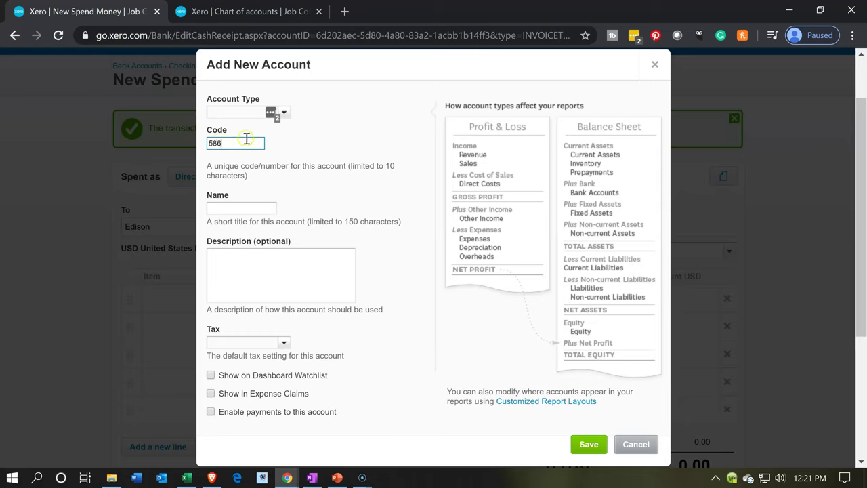
click(284, 103)
text(dir)
key(Tab)
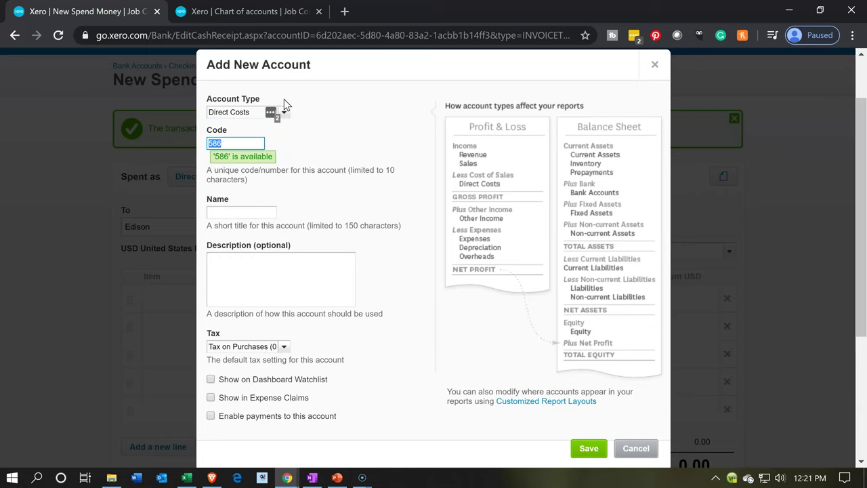
key(Tab)
key(Tab)
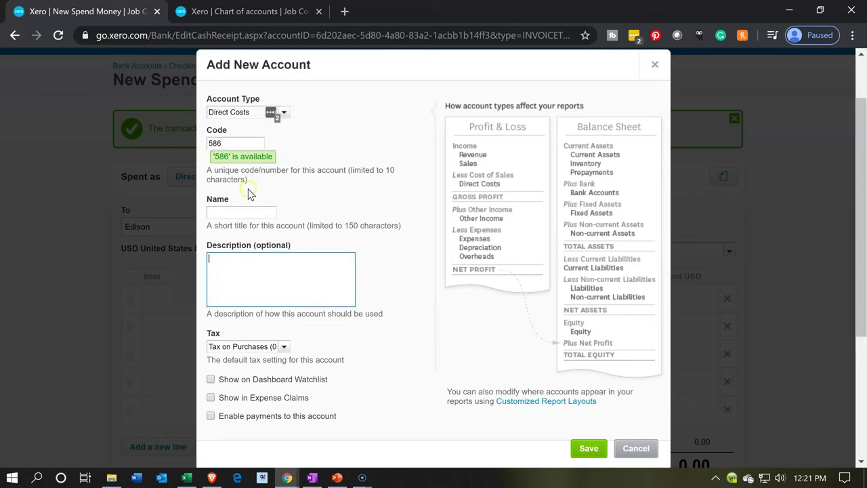
Name the new account Utilities Job and save it as the item's purchases account
click(241, 211)
text(Utilit)
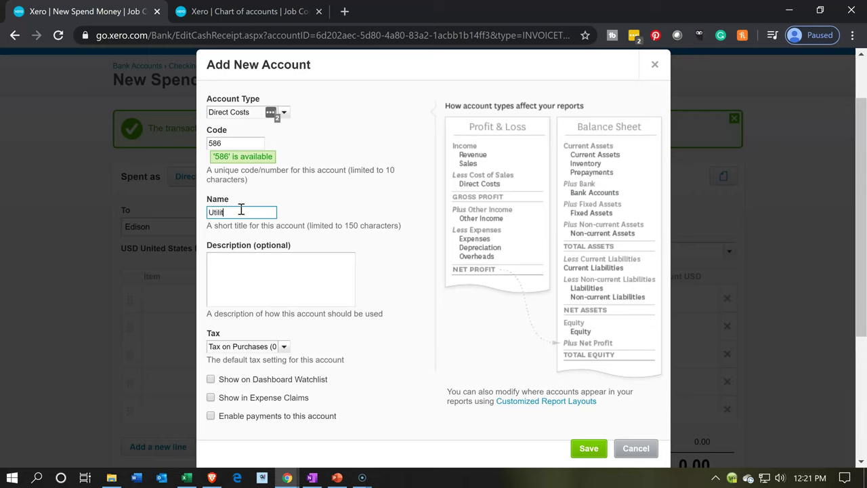
text(ies Job)
key(Tab)
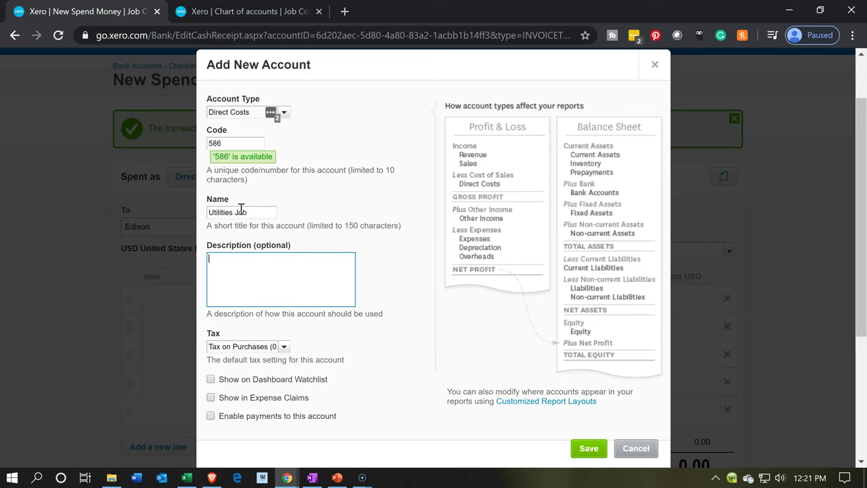
scroll(241, 209, down, 1)
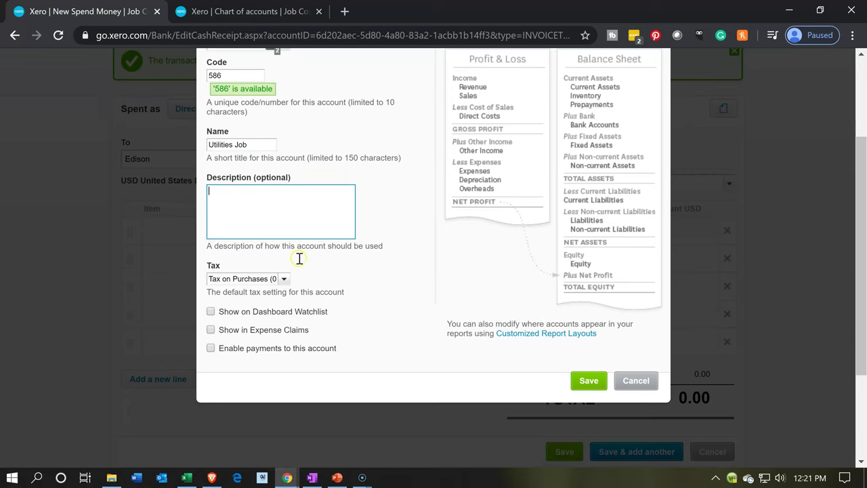
scroll(504, 348, up, 1)
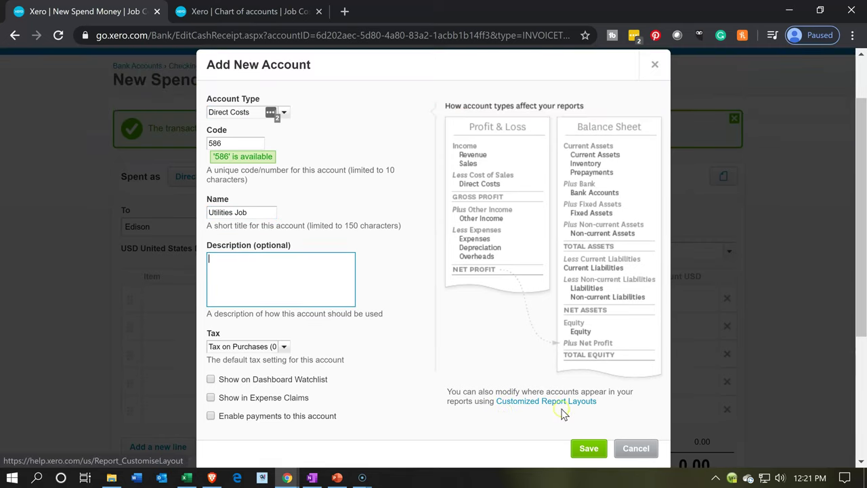
click(588, 449)
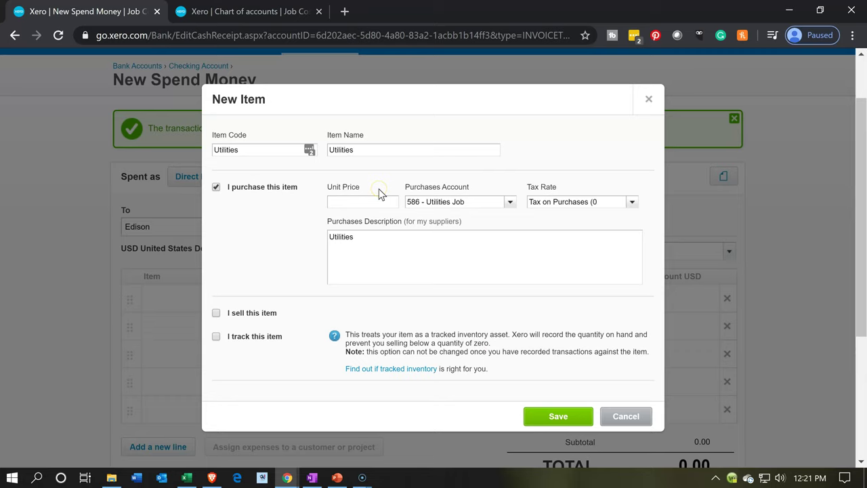
Mark the Utilities item as also sold and try a Utilities account as its sales account
click(216, 314)
click(431, 330)
text(Utilities)
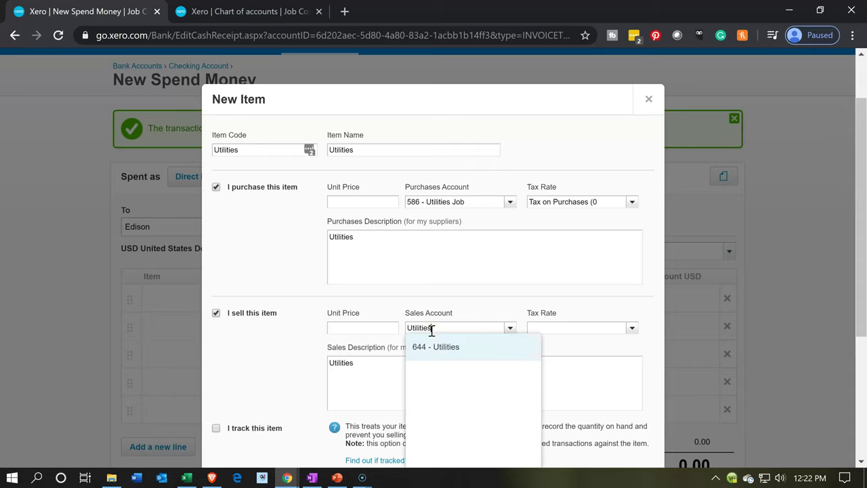
click(431, 348)
key(BackSpace)
key(BackSpace)
key(BackSpace)
key(BackSpace)
key(BackSpace)
key(BackSpace)
key(BackSpace)
key(BackSpace)
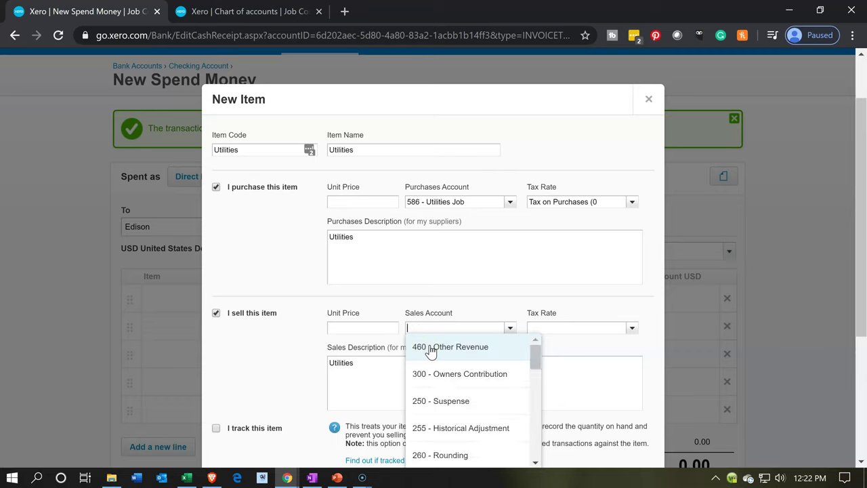
Set the item's sales account to 400 - Sales and save the Utilities item
text(400)
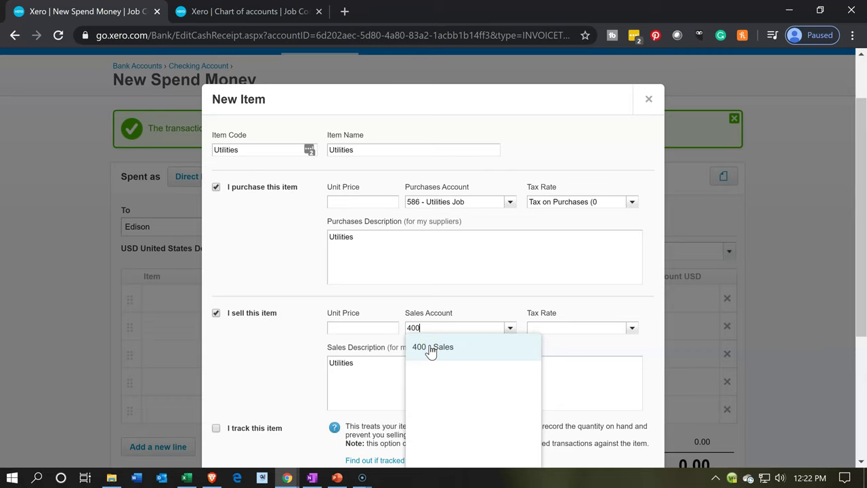
click(429, 348)
key(Tab)
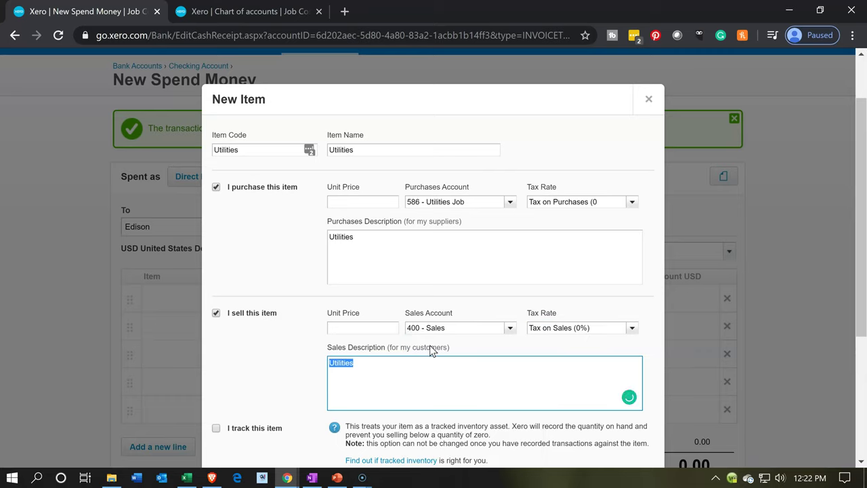
click(405, 348)
scroll(304, 376, down, 1)
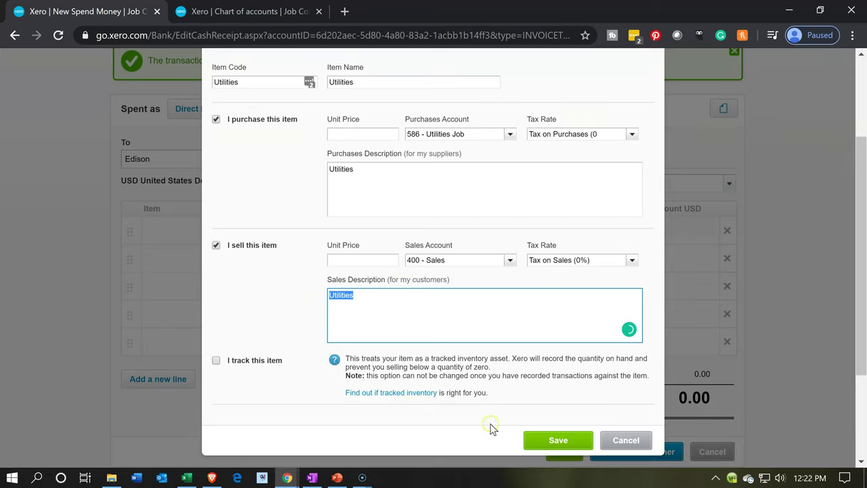
click(535, 447)
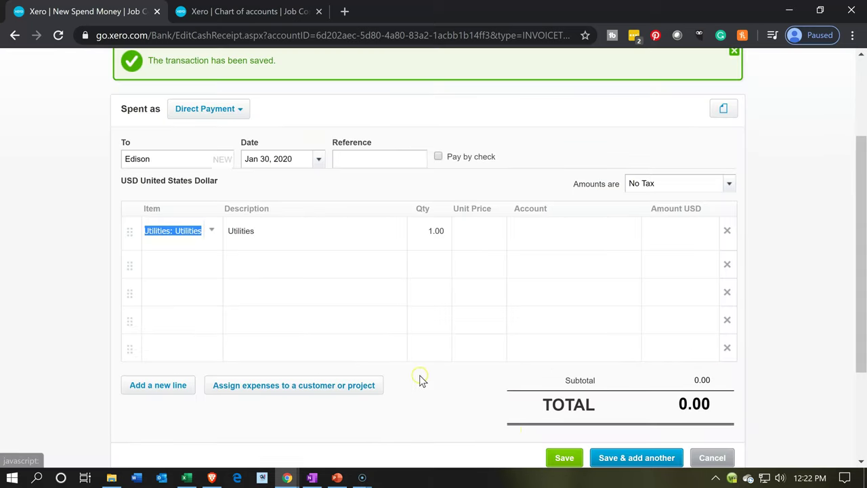
Enter the first 1/30 utilities overhead amount from the Excel job cost record, 2,280, as the Utilities line's unit price
click(416, 378)
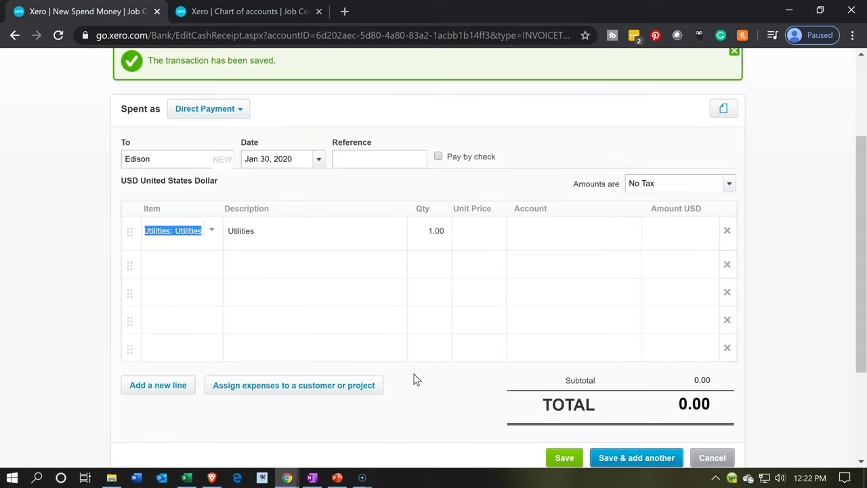
key(Tab)
key(Tab)
key(Tab)
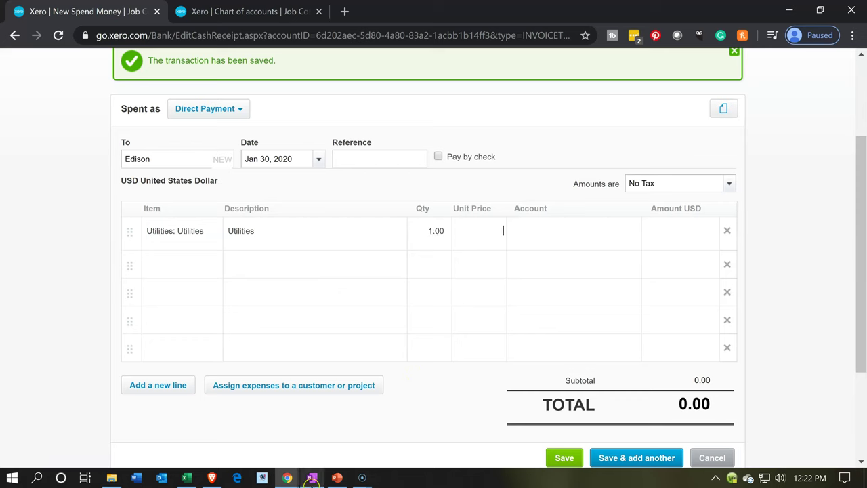
click(190, 478)
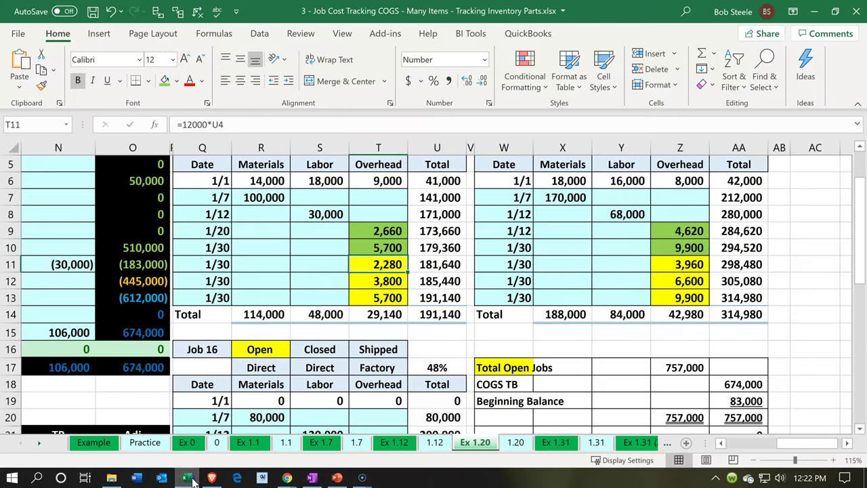
click(190, 478)
click(493, 279)
click(478, 237)
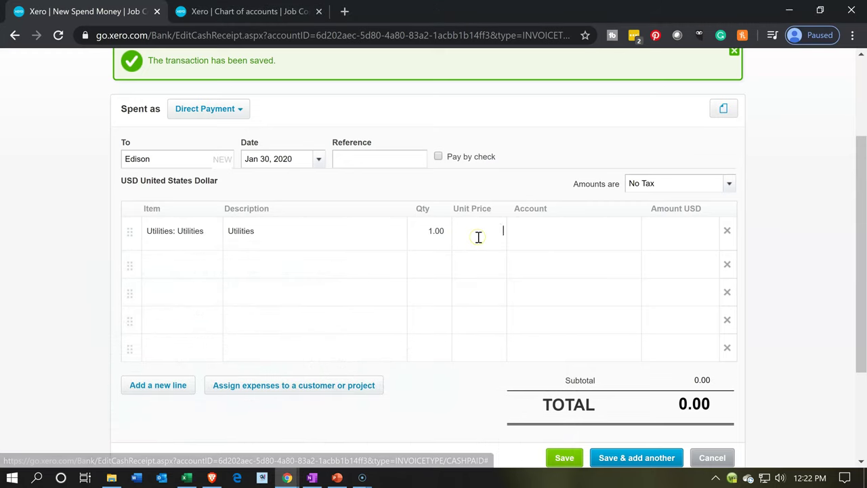
text(2280)
key(Tab)
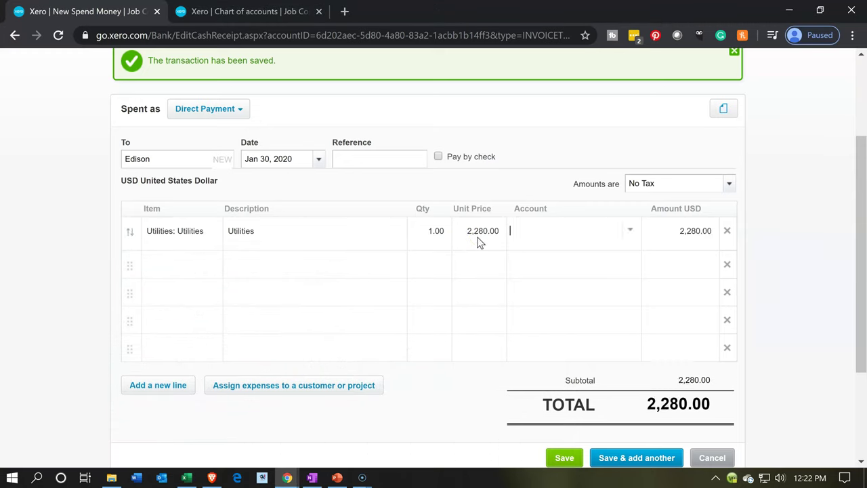
Cancel the unsaved Edison spend money entry whose Utilities line has no account
click(524, 236)
click(535, 240)
click(714, 456)
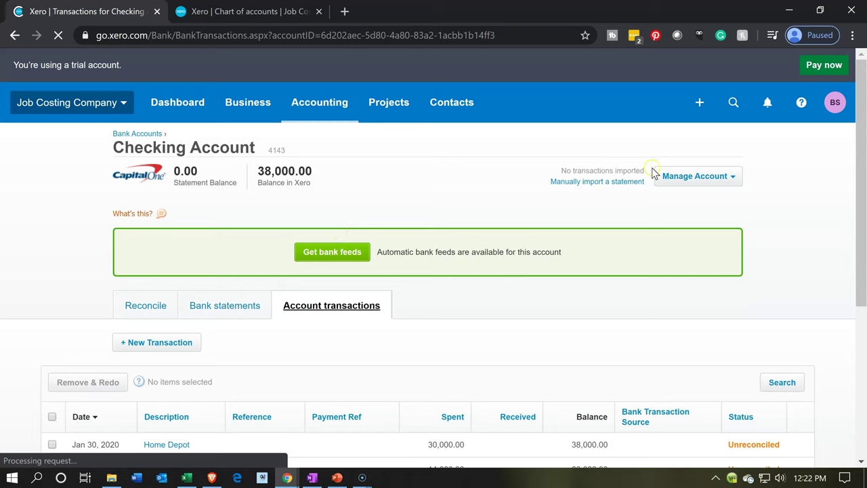
Create a new spend money transaction paid from the Checking Account
click(696, 111)
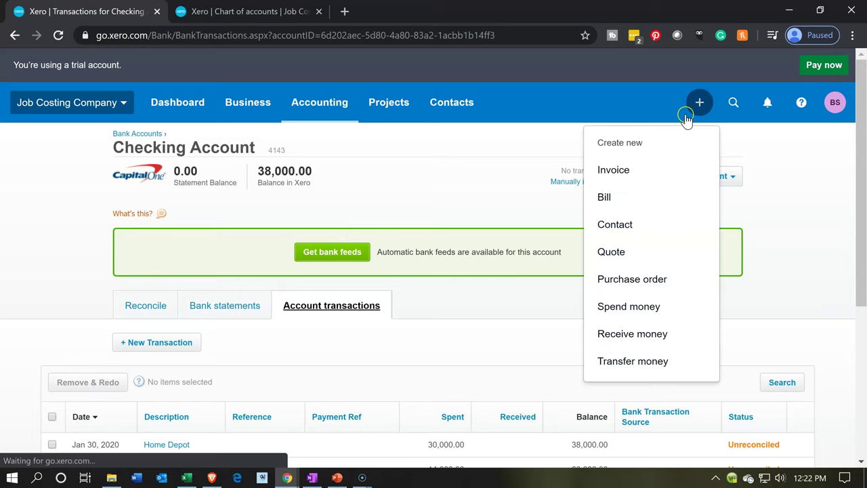
click(633, 309)
click(330, 261)
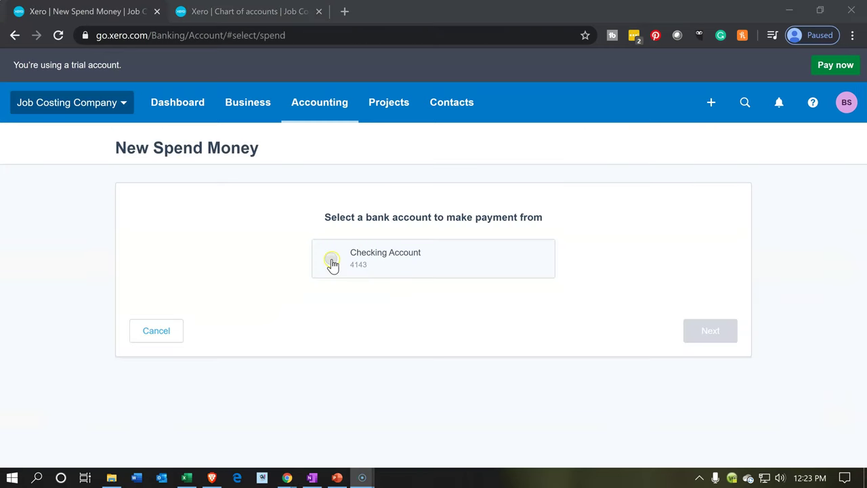
click(715, 337)
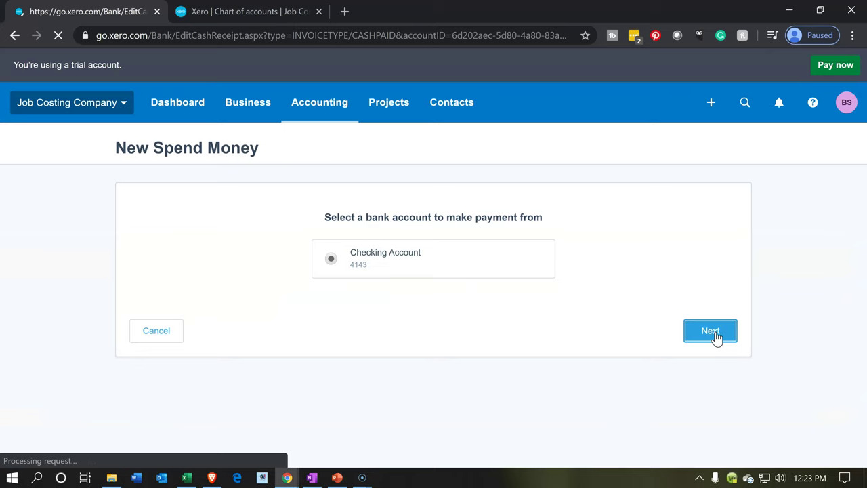
Enter Edison as the new payee of the spend money transaction
click(158, 246)
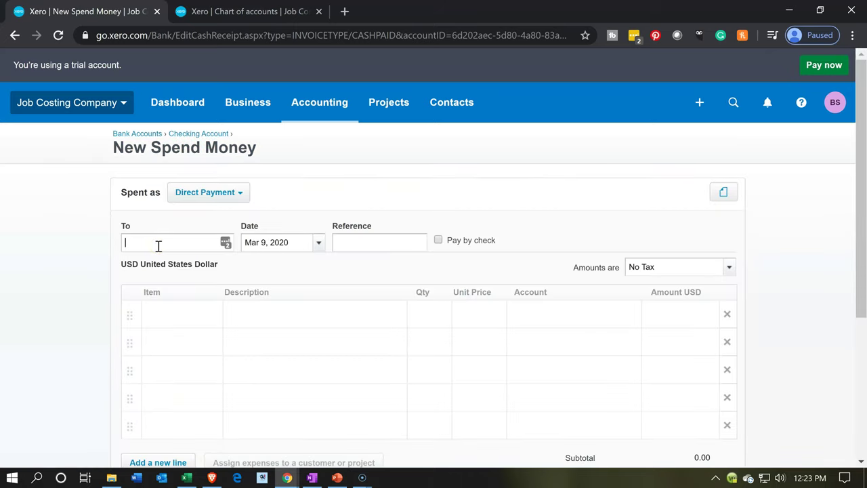
text(e)
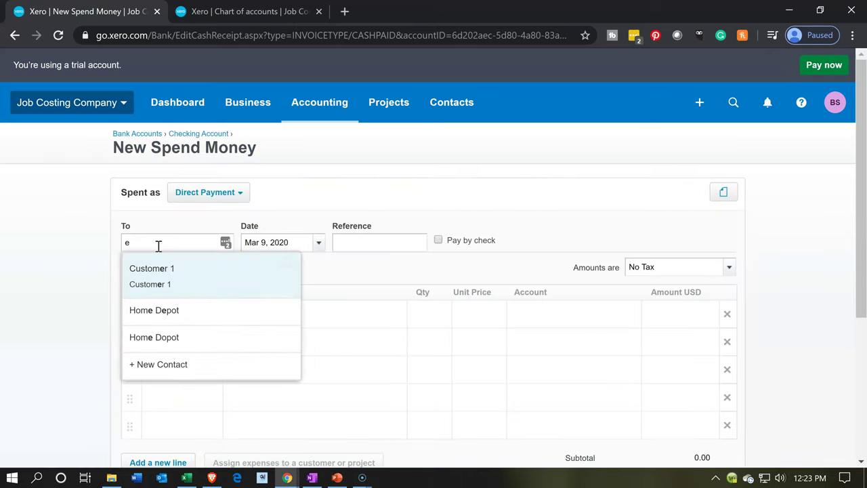
text(di)
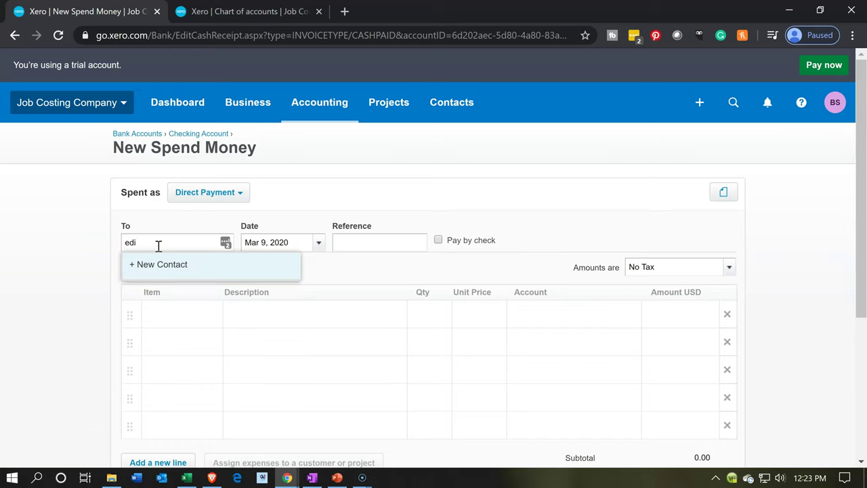
key(BackSpace)
text(E)
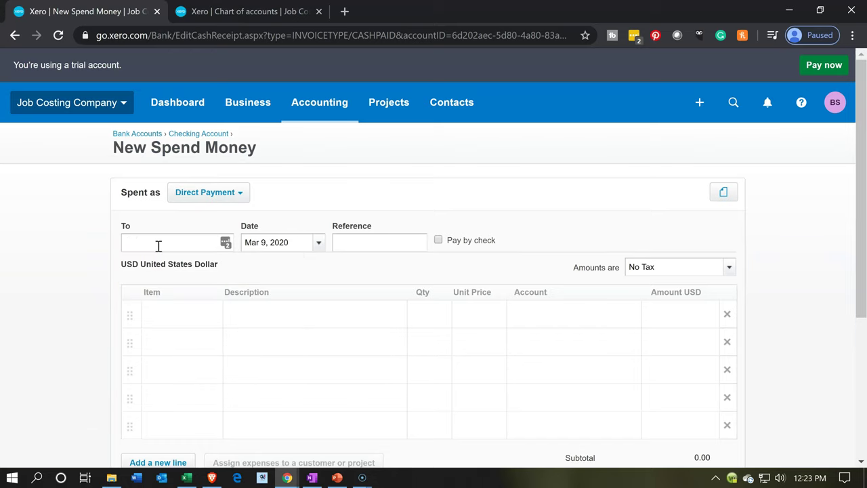
text(dison)
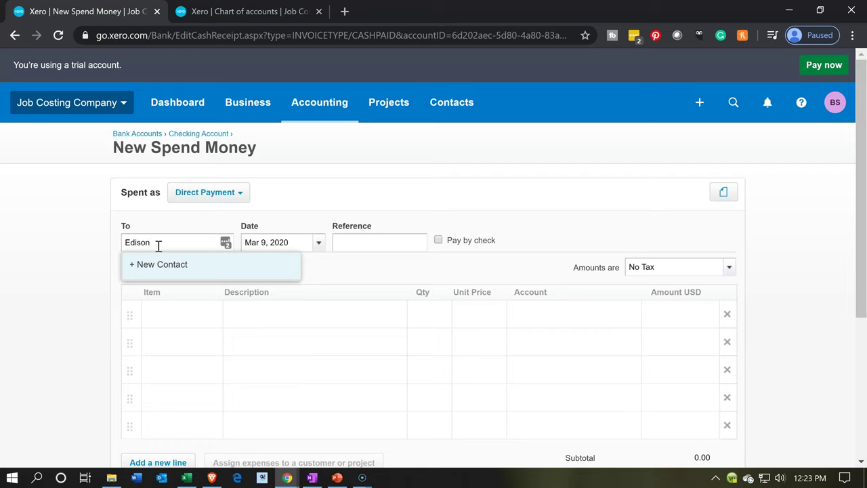
key(Tab)
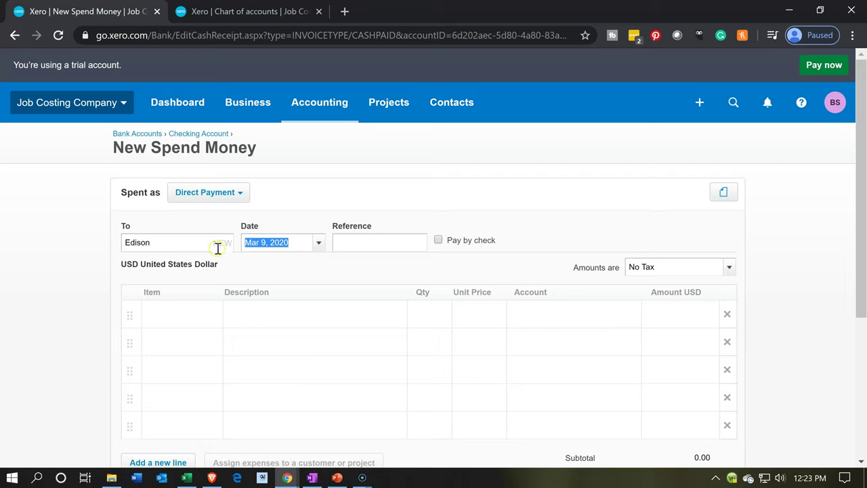
Set the transaction date to Jan 30, 2020
click(317, 242)
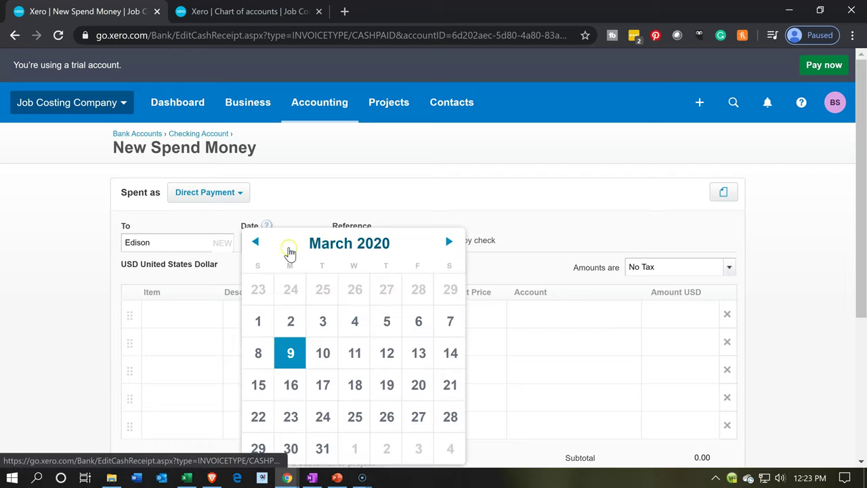
click(258, 243)
click(258, 244)
click(258, 243)
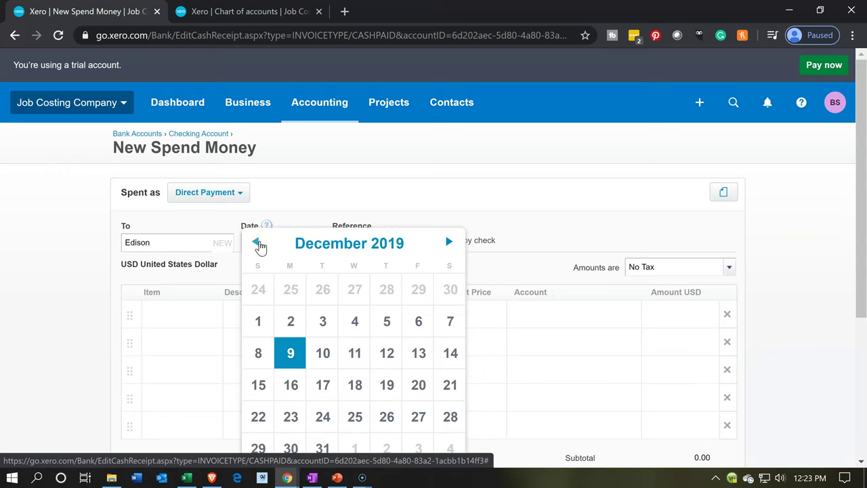
click(449, 242)
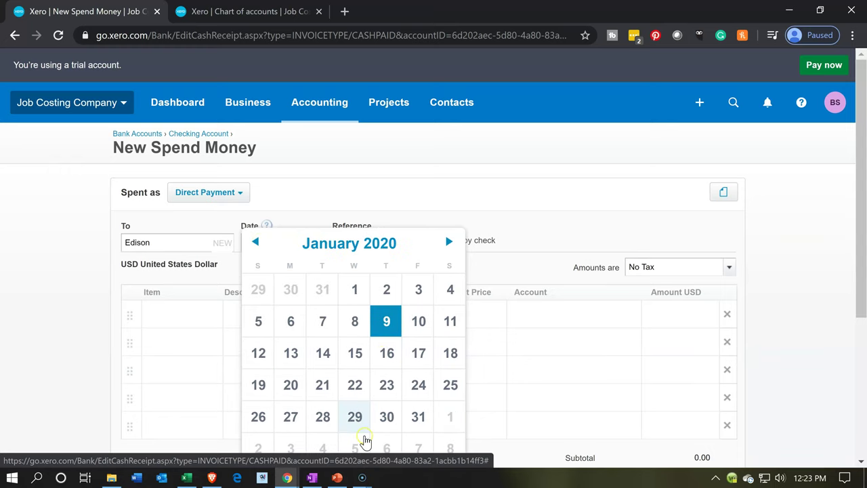
click(382, 417)
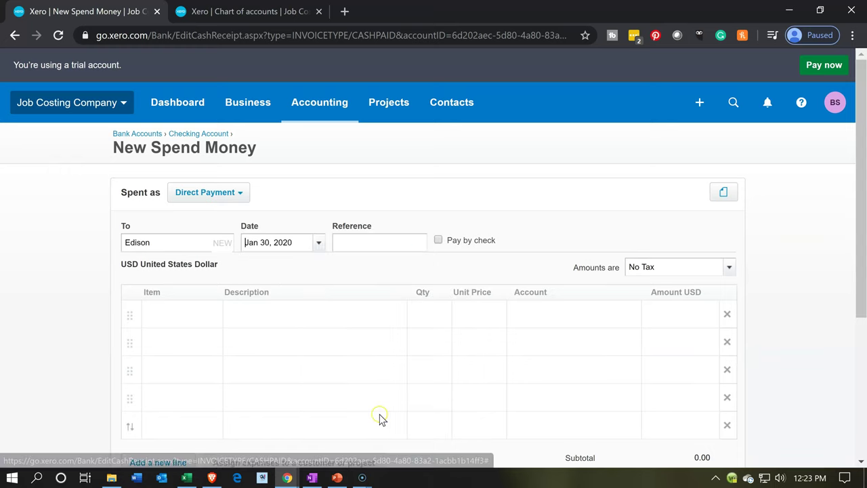
Add the Utilities item as the first line with unit price 2,280, taken from the 1/30 overhead in cell T11 of the Excel job cost sheet
click(171, 317)
text(Uti)
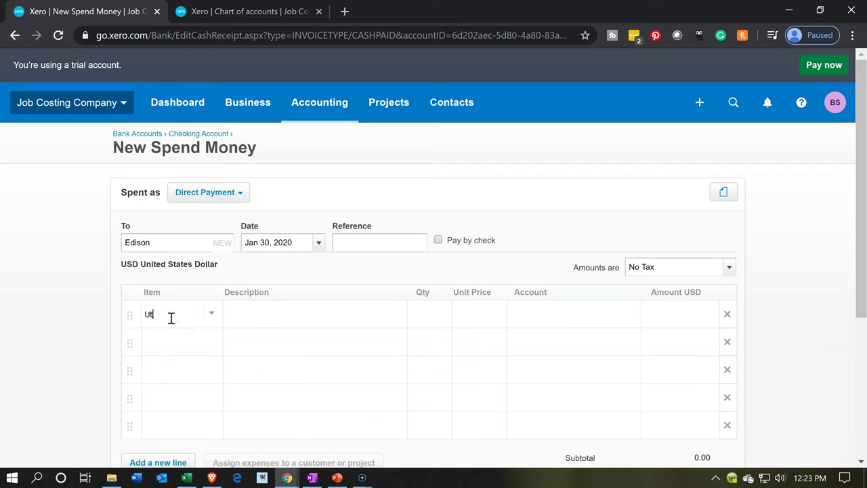
key(Tab)
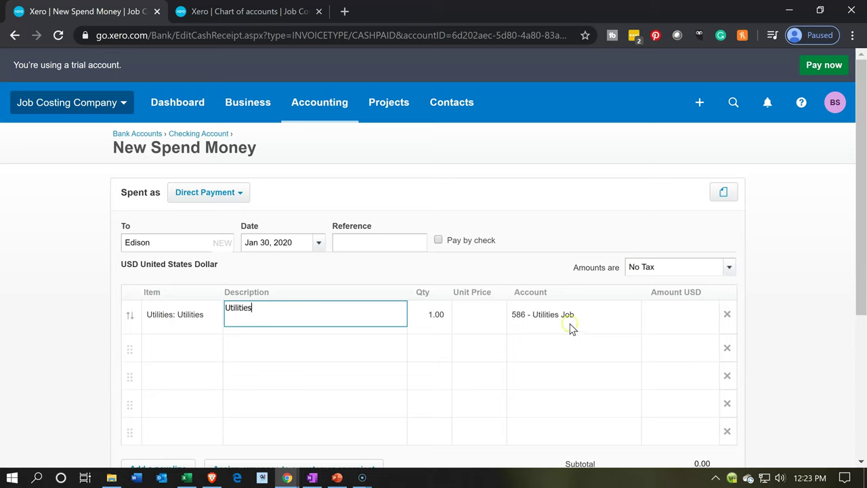
key(Tab)
key(Tab)
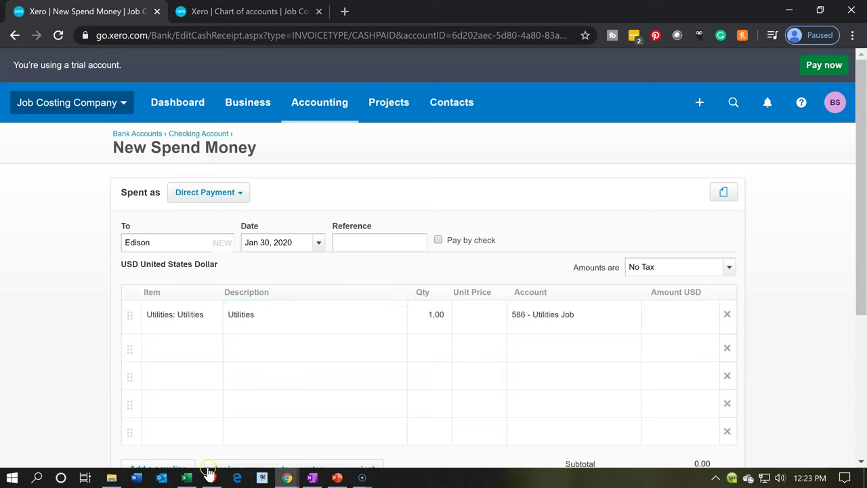
click(186, 478)
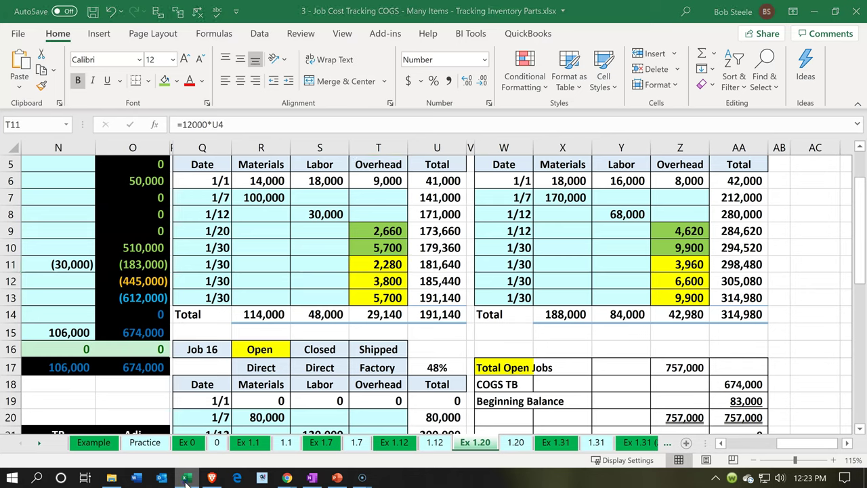
click(186, 478)
click(479, 324)
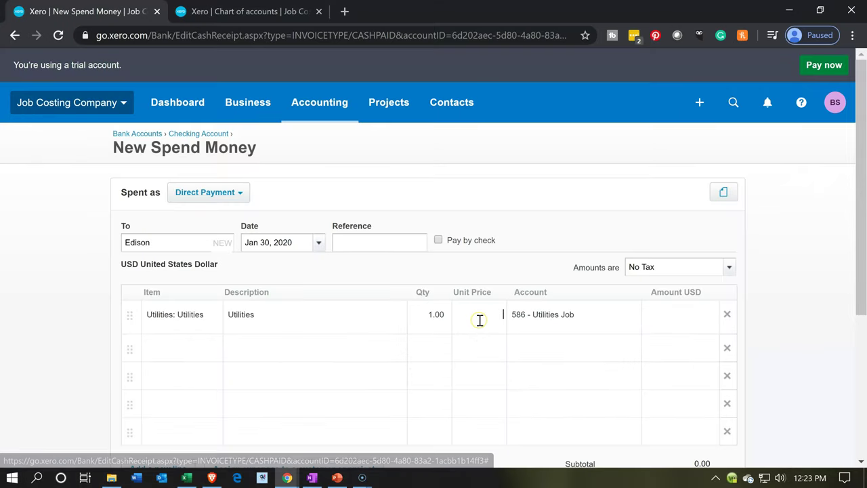
text(2,280)
key(Tab)
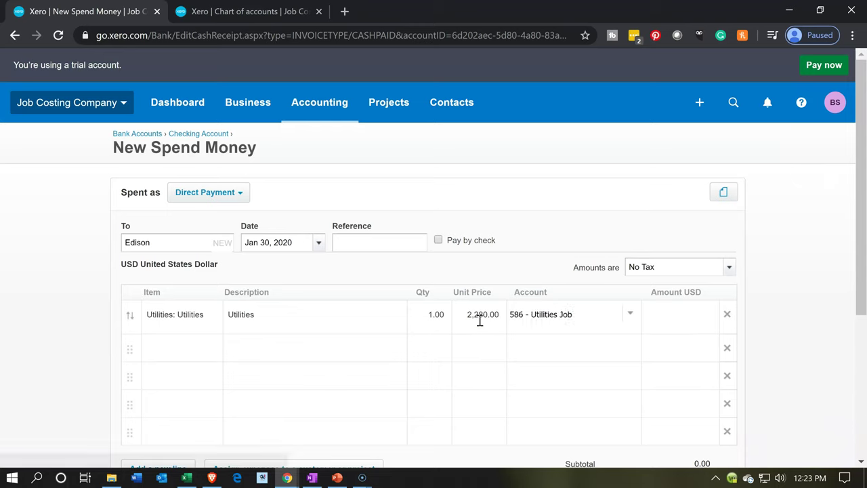
key(Tab)
Add a second Utilities line with unit price 3,960, taken from the 1/30 overhead in cell Z11 of the Excel sheet
key(Tab)
text(Ut)
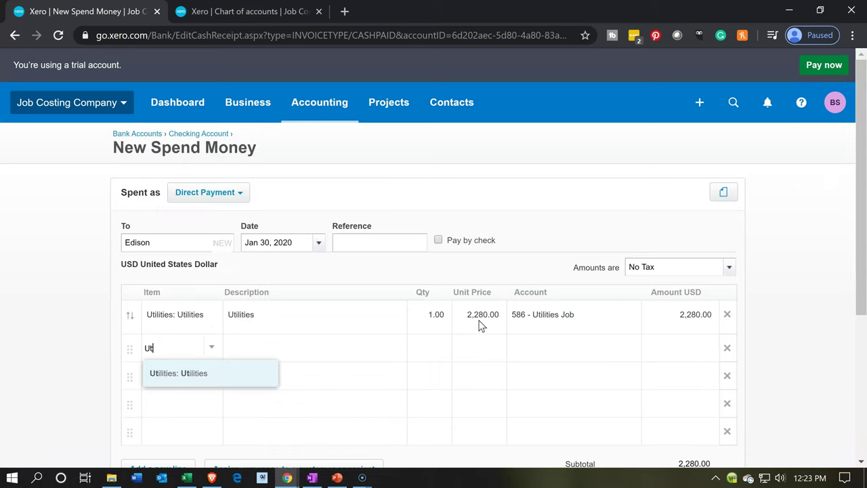
key(Tab)
key(Tab)
key(Tab)
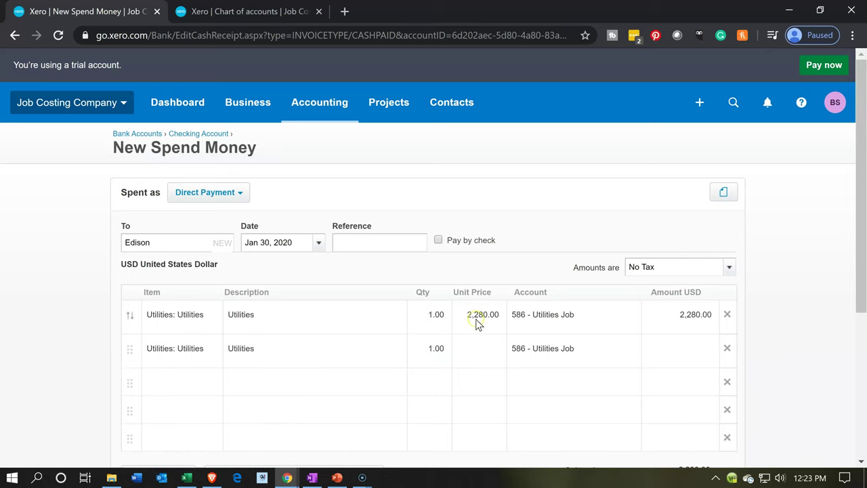
click(192, 478)
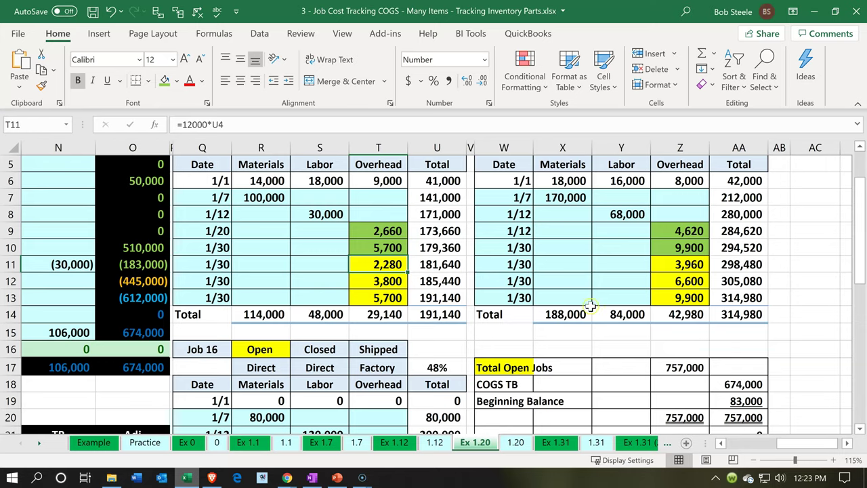
click(679, 268)
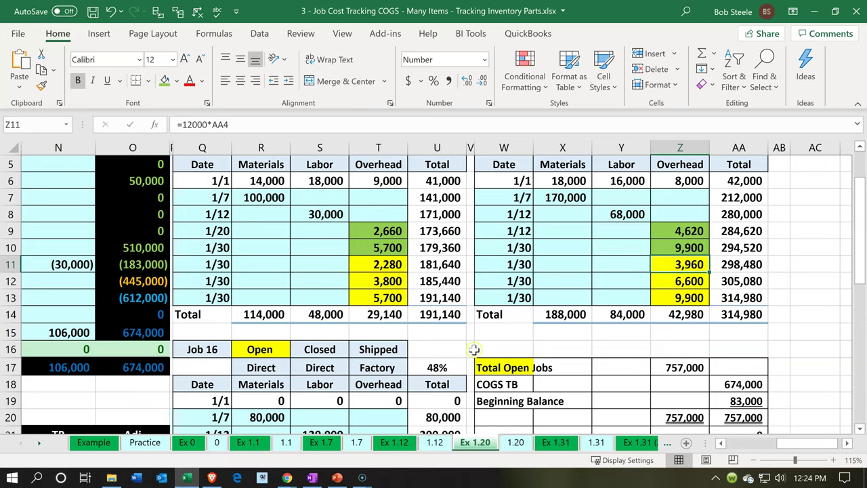
click(189, 479)
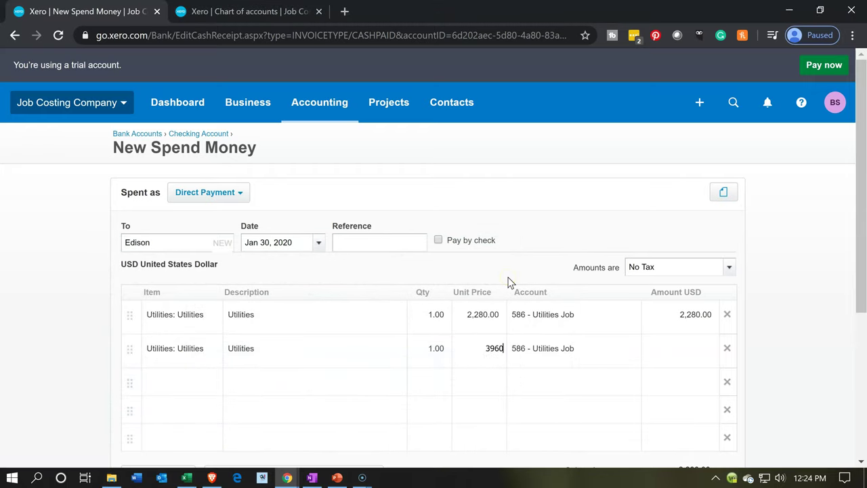
text(3960)
key(Tab)
key(Tab)
Add a third Utilities line with unit price 5,760, taken from Job 16's 1/30 overhead in cell T24 of the Excel sheet
key(Tab)
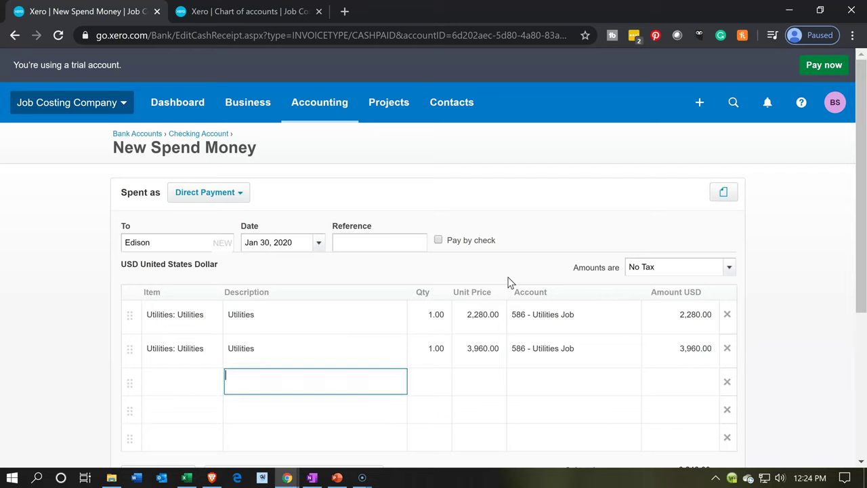
click(189, 383)
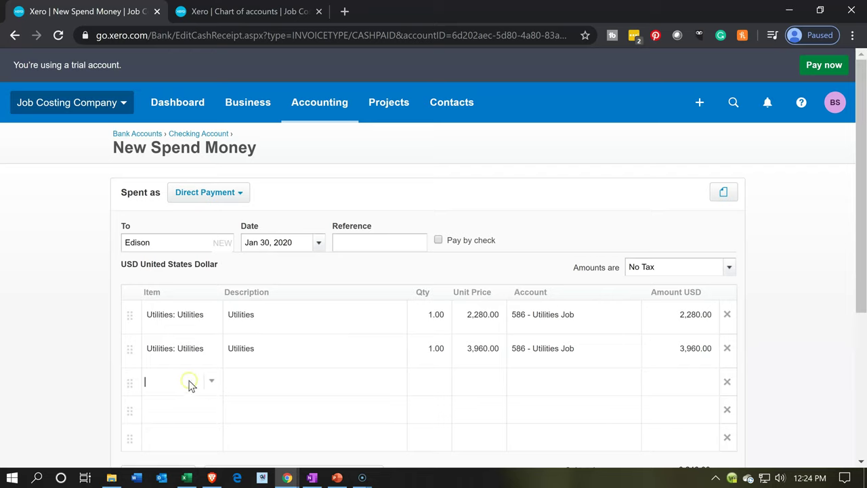
text(ut)
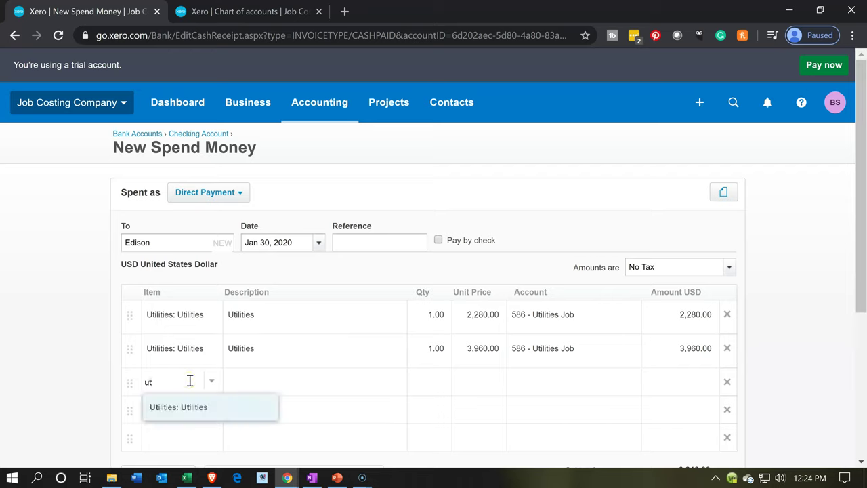
key(Tab)
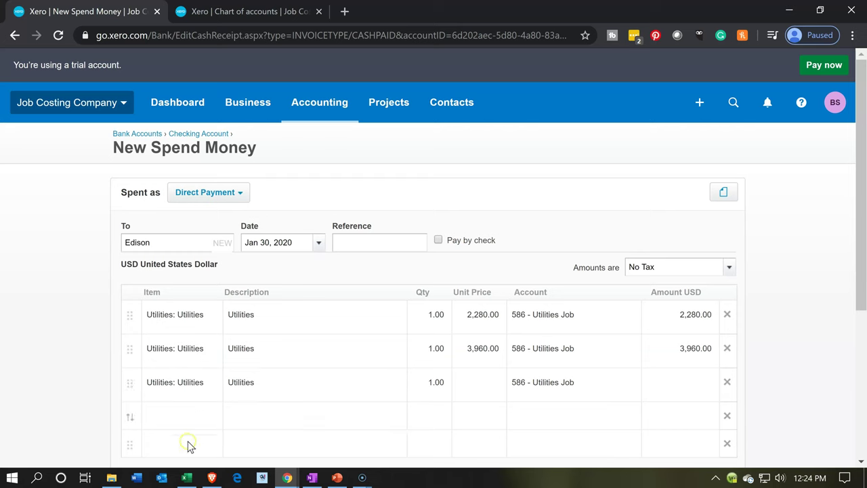
click(187, 478)
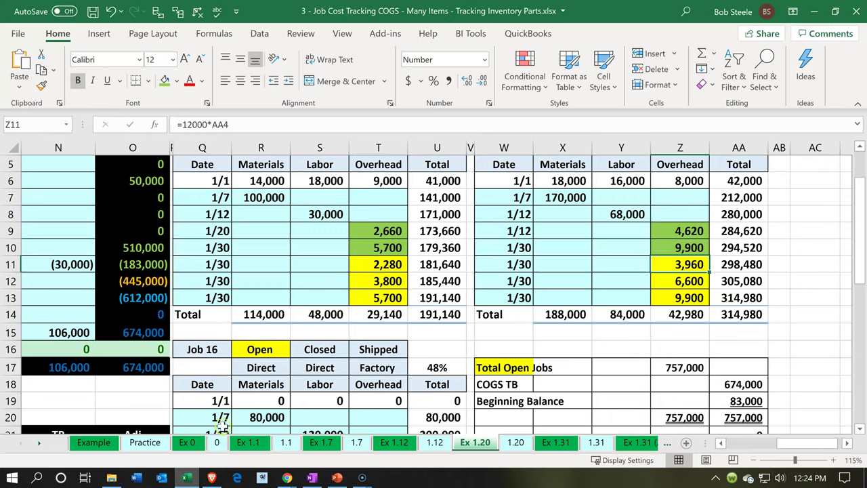
scroll(255, 405, down, 2)
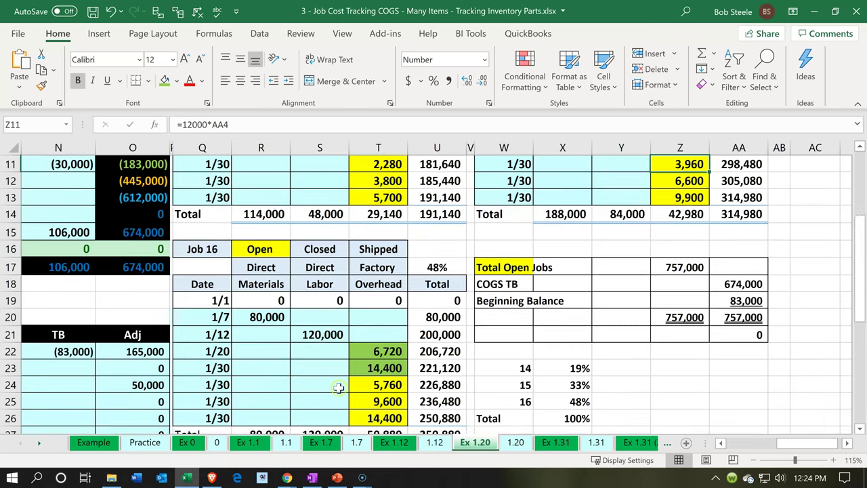
click(391, 383)
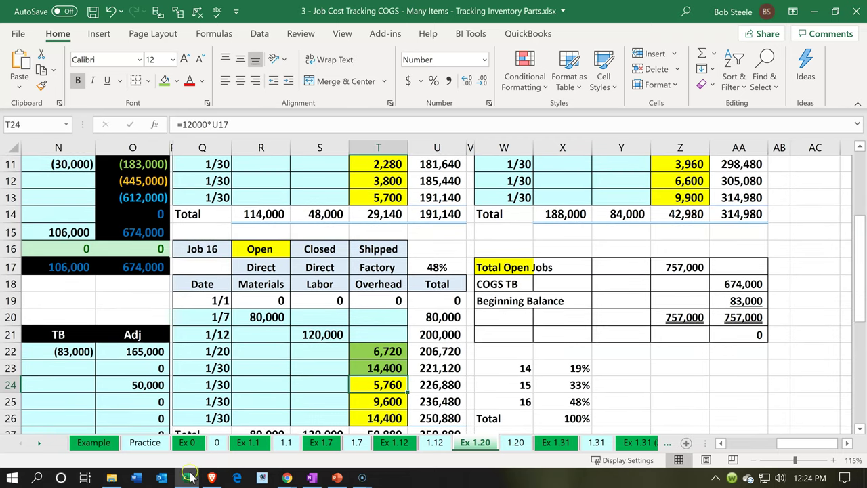
click(287, 477)
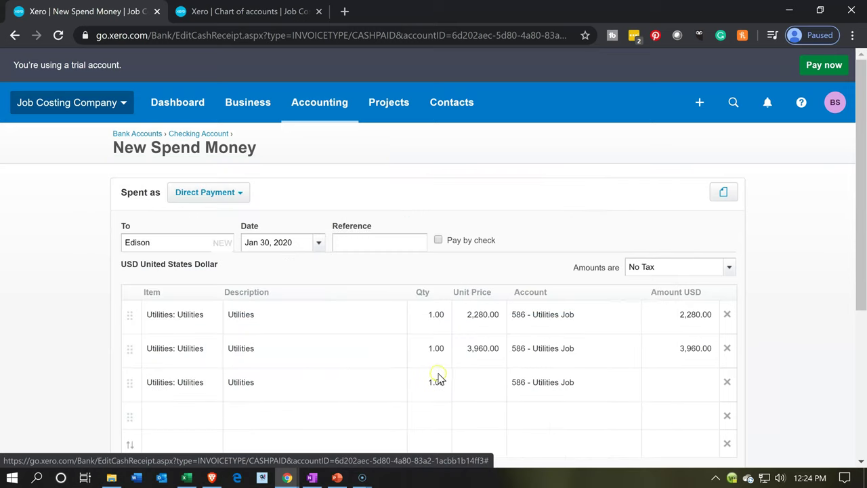
text(5760)
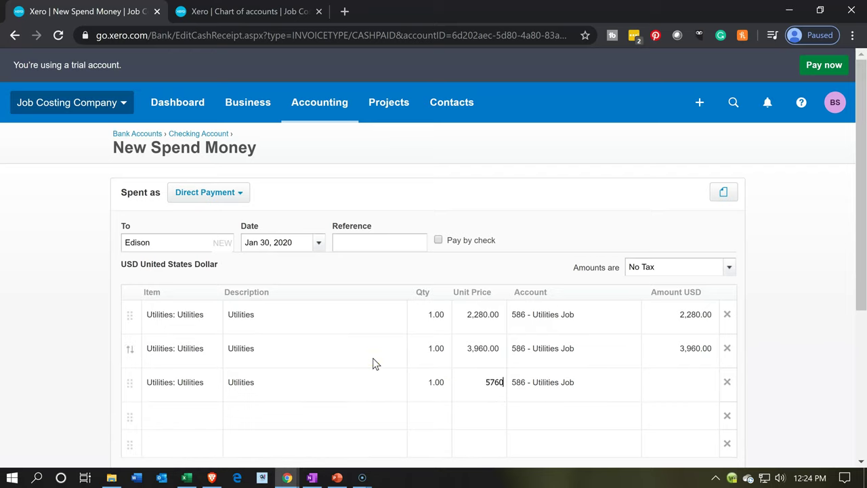
key(Tab)
key(Tab)
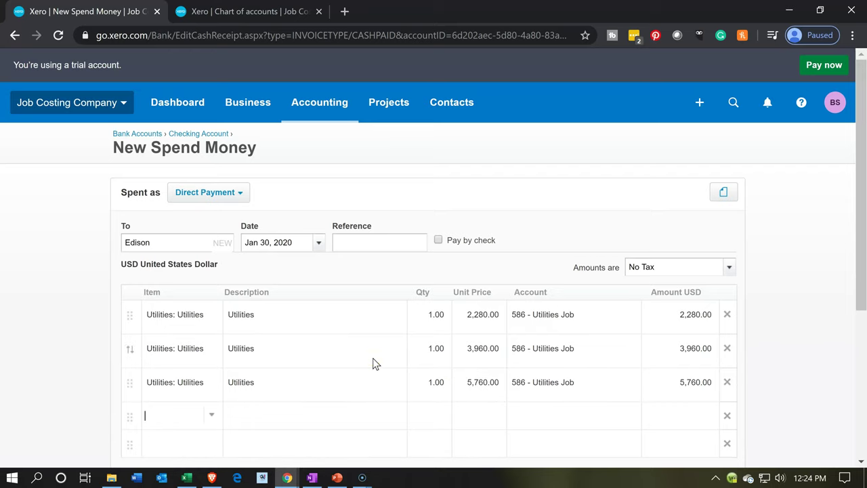
Start assigning expenses to projects and assign the 2,280.00 Utilities line to project 14
scroll(84, 384, down, 1)
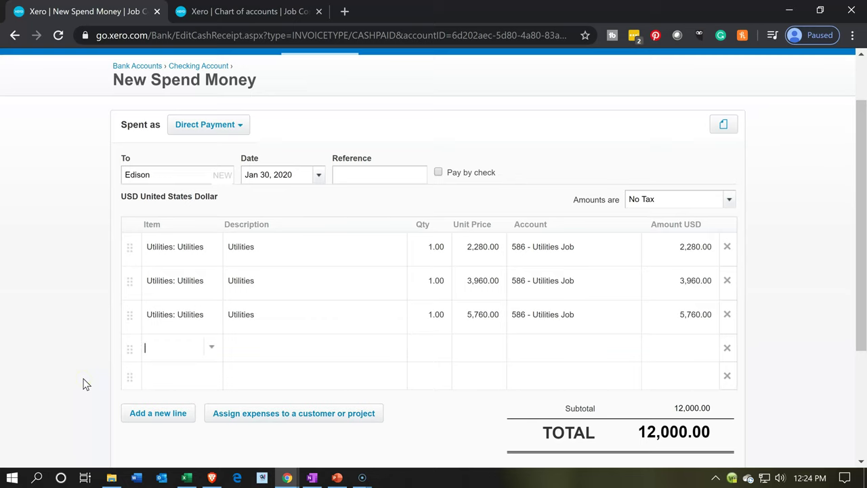
click(268, 427)
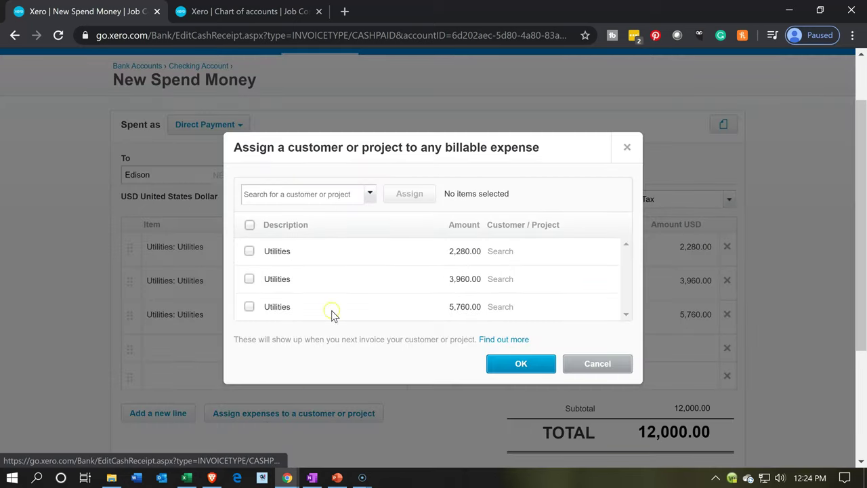
click(355, 166)
click(249, 250)
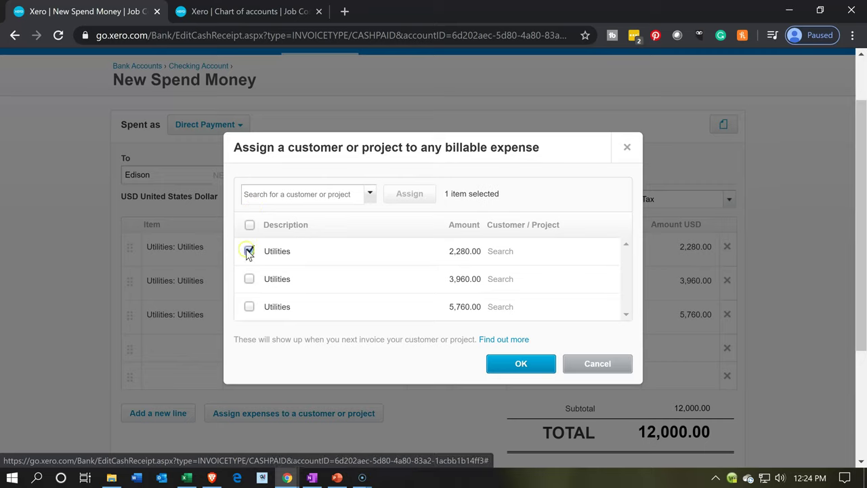
click(281, 197)
text(14)
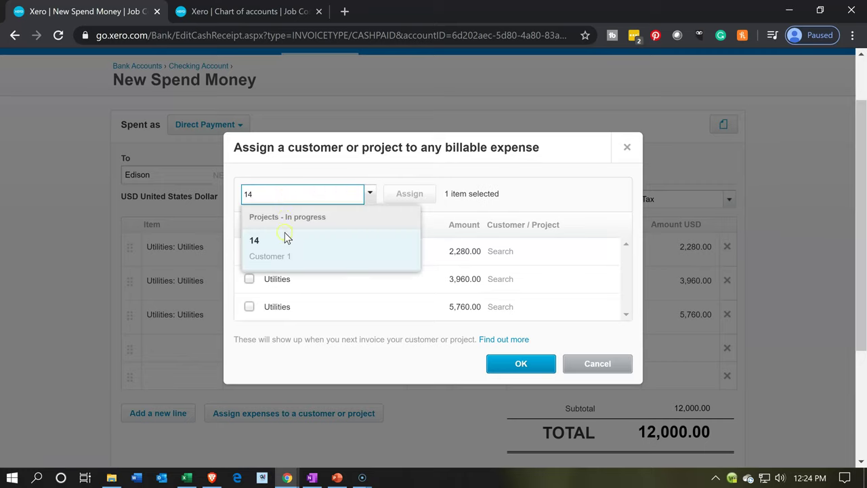
click(285, 247)
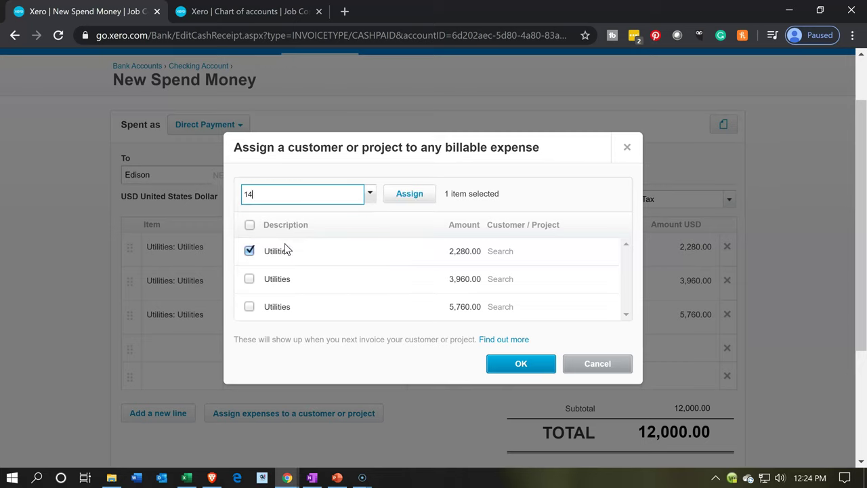
click(418, 195)
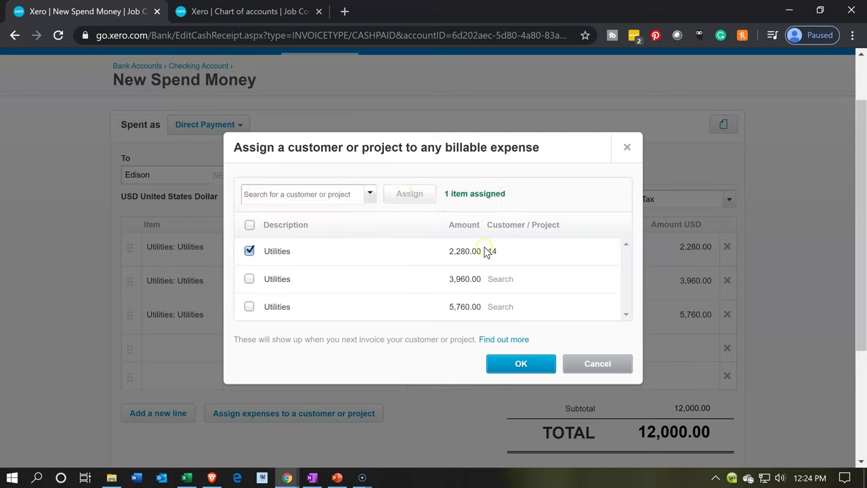
Assign only the 3,960.00 Utilities line to project 15
click(250, 251)
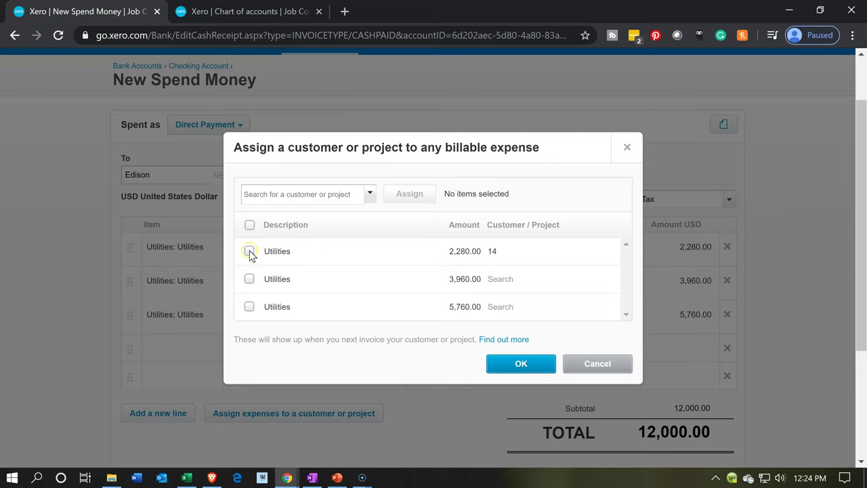
click(249, 279)
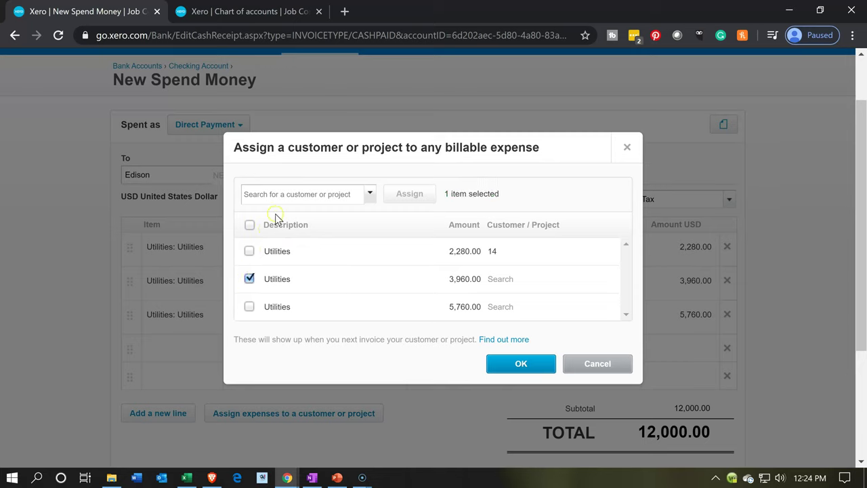
click(279, 200)
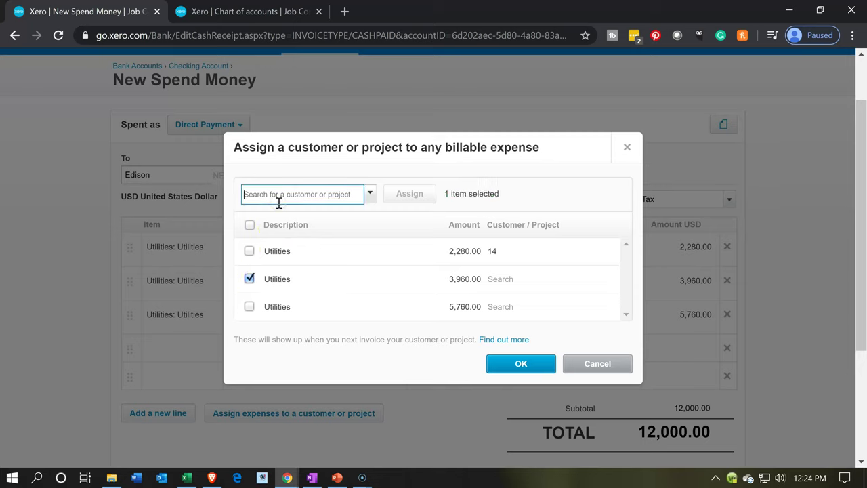
text(15)
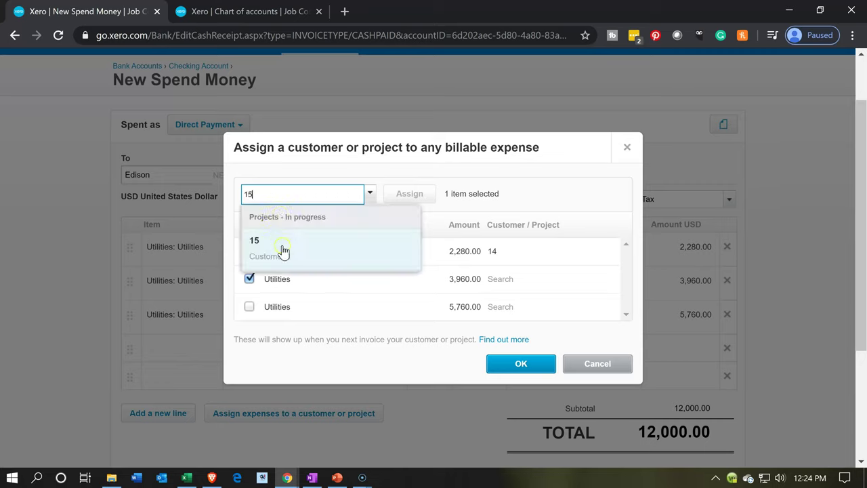
click(284, 249)
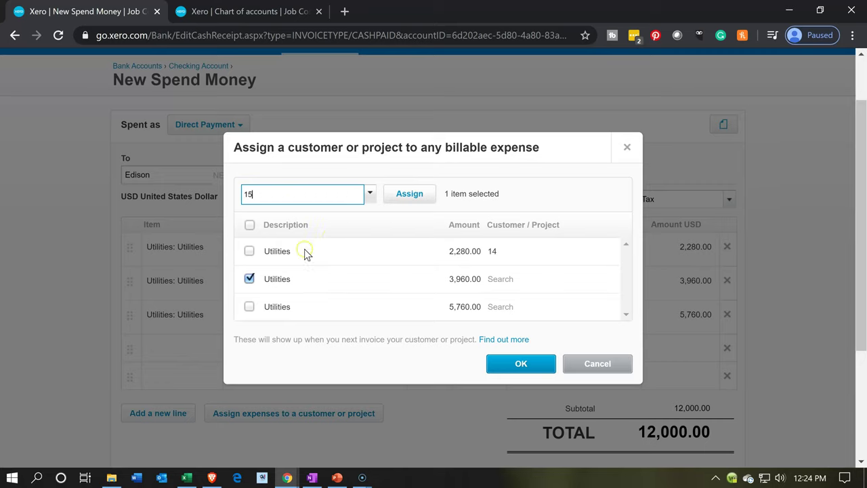
click(410, 194)
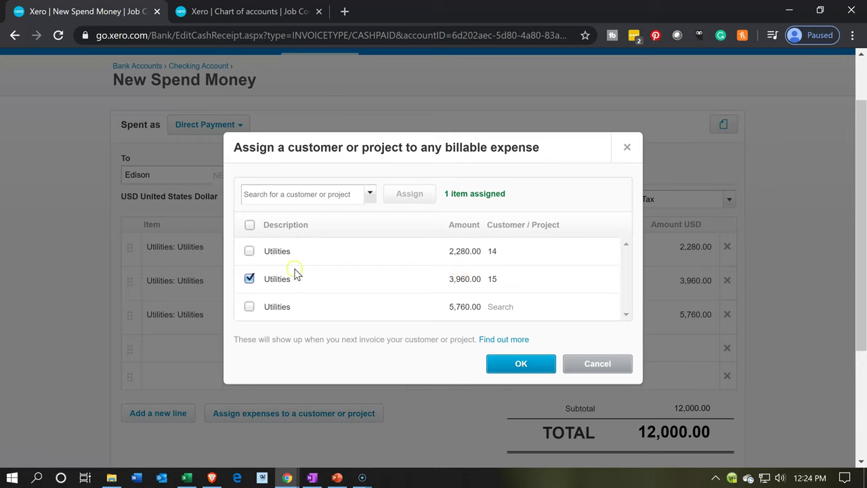
Assign only the 5,760.00 Utilities line to project 16 and accept the project assignments
click(250, 278)
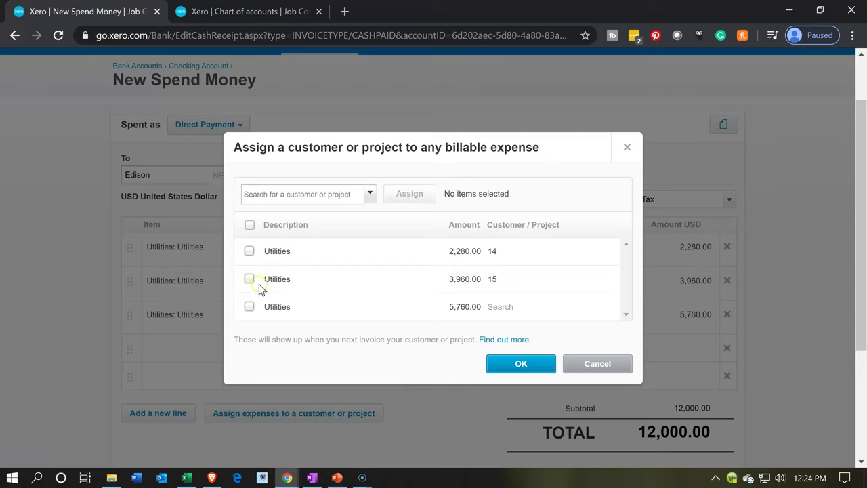
click(249, 307)
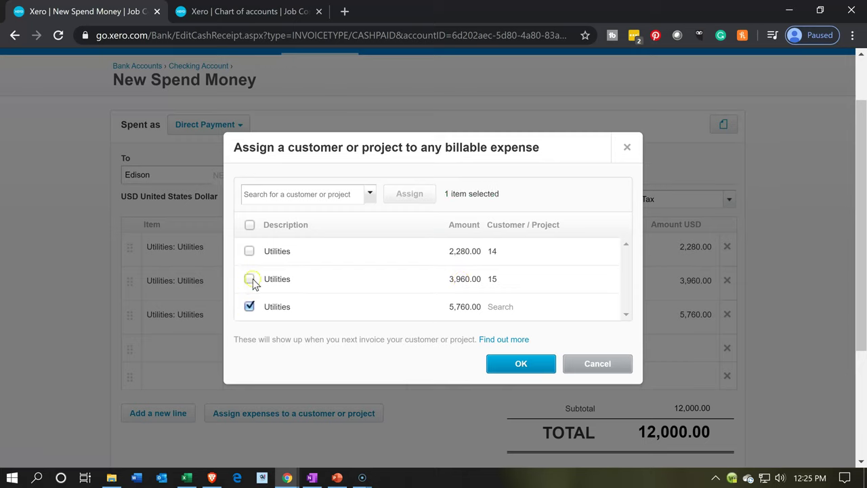
click(265, 195)
text(16)
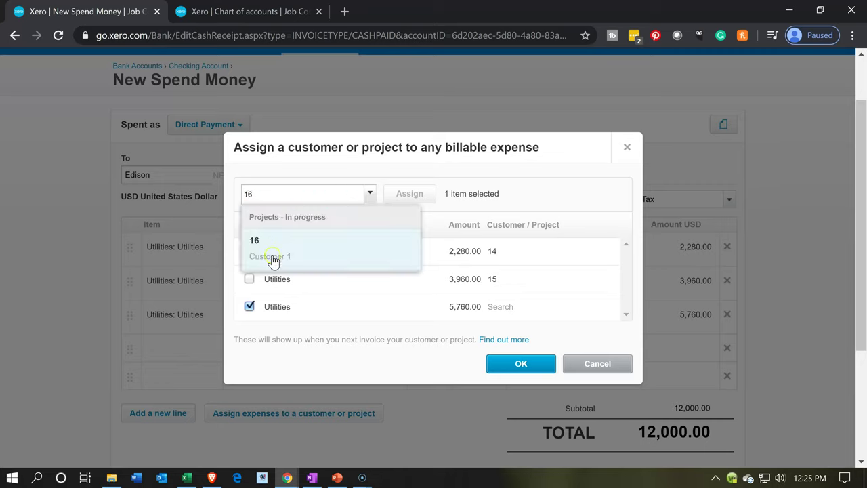
click(274, 243)
click(403, 194)
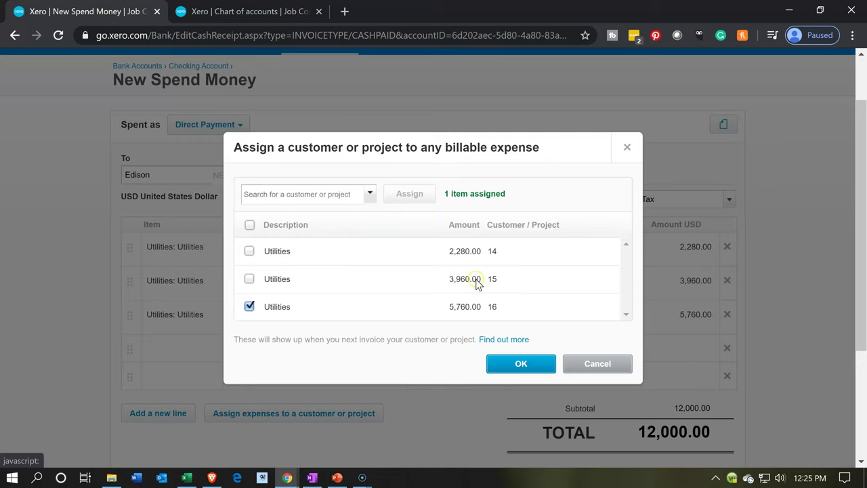
click(505, 364)
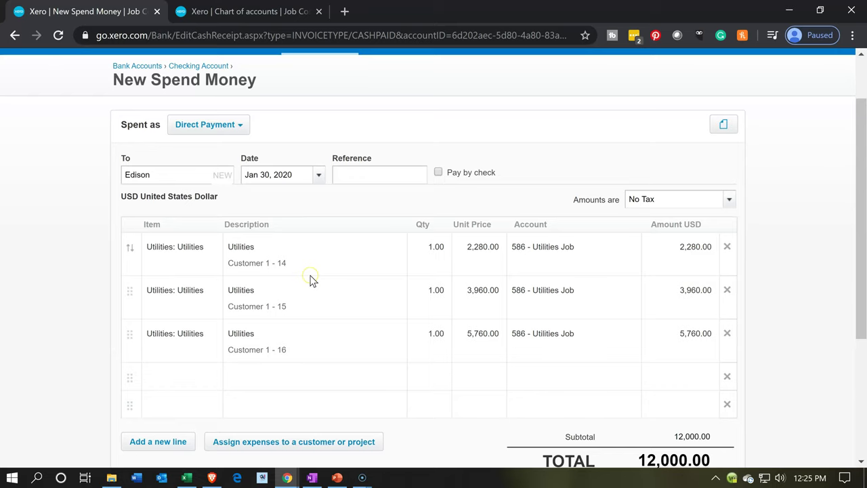
Save the Edison spend money transaction and start another one
click(303, 340)
scroll(304, 347, down, 2)
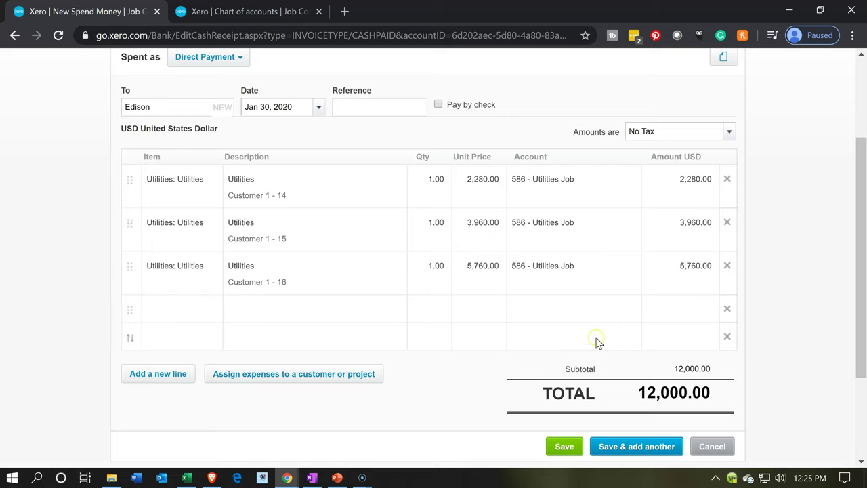
click(623, 451)
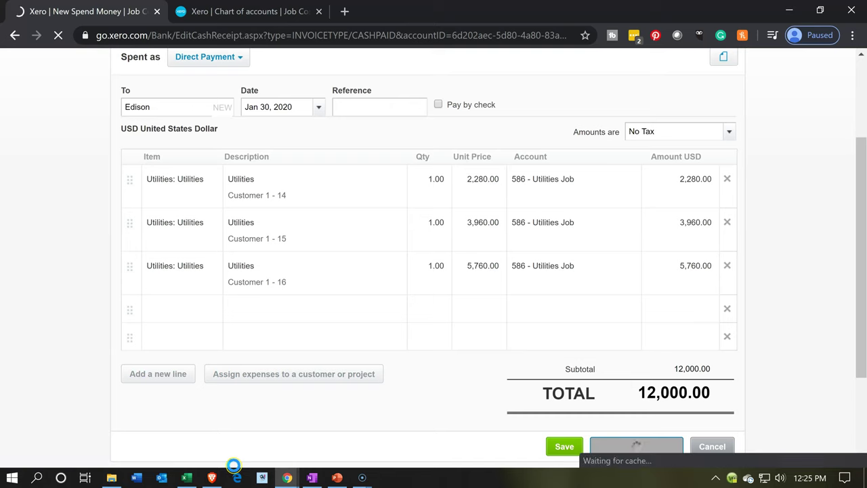
Switch to the Excel job cost sheet and fill the 1/30 utilities overhead cells T11, Z11 and T24 green
click(186, 478)
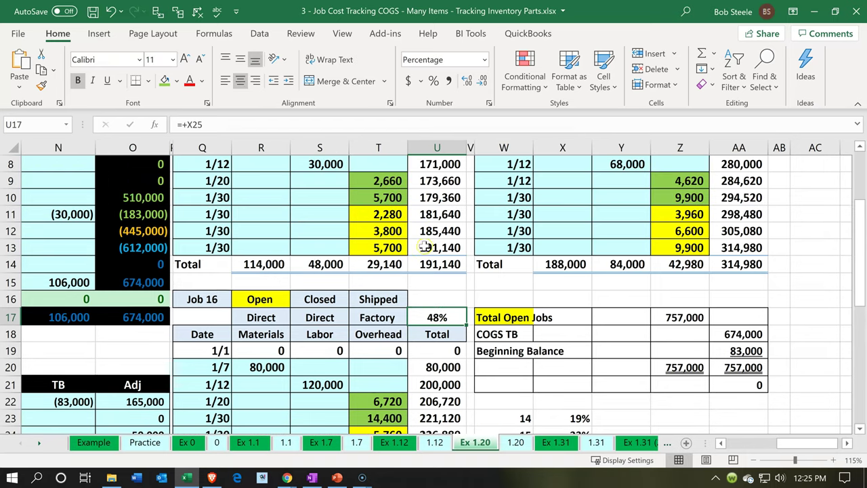
click(394, 215)
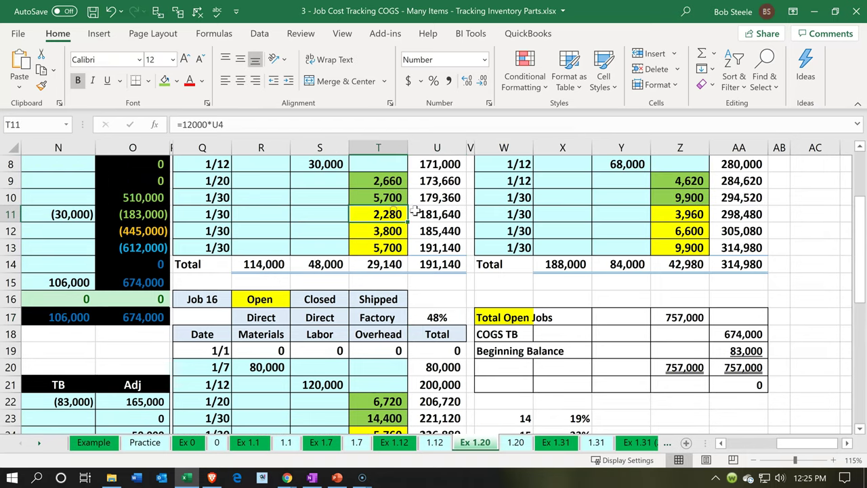
click(656, 214)
scroll(477, 284, down, 1)
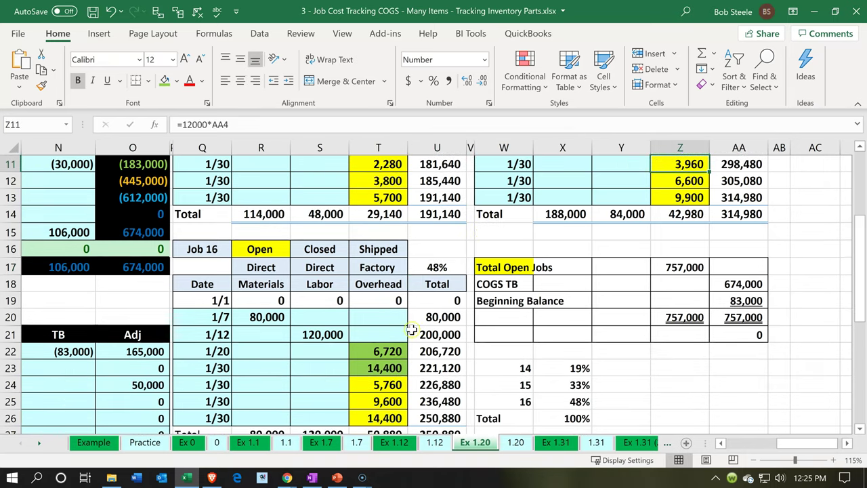
ctrl+click(386, 384)
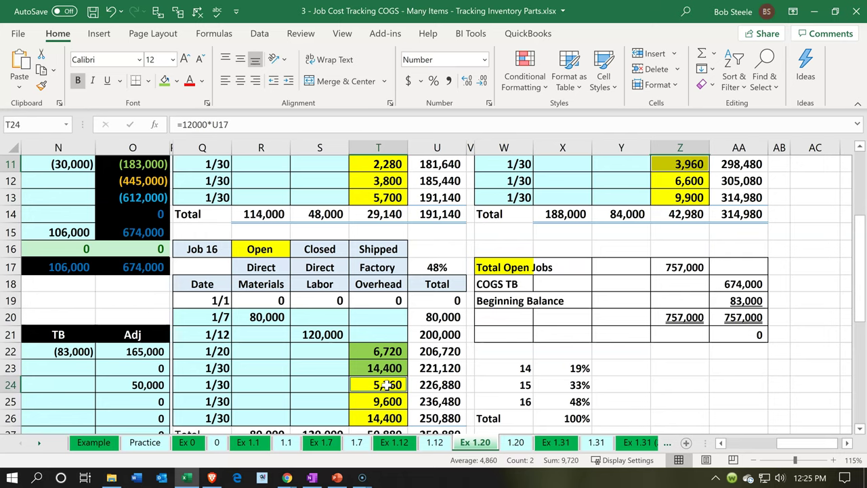
right_click(387, 386)
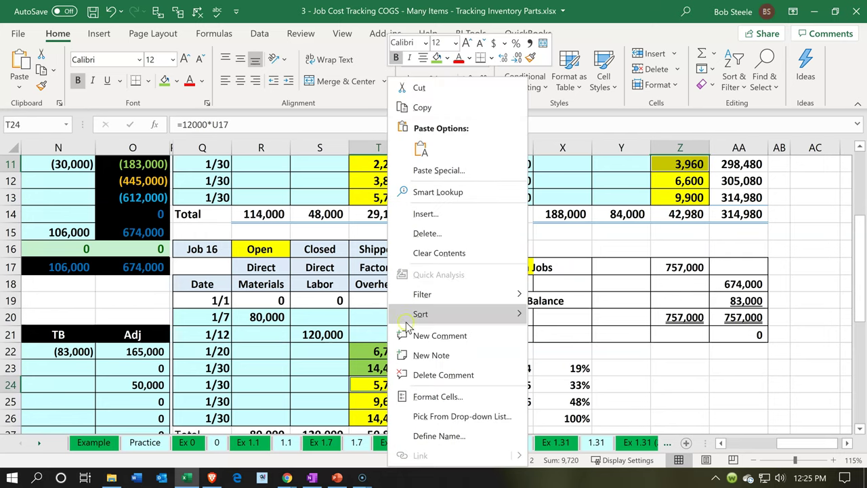
click(438, 59)
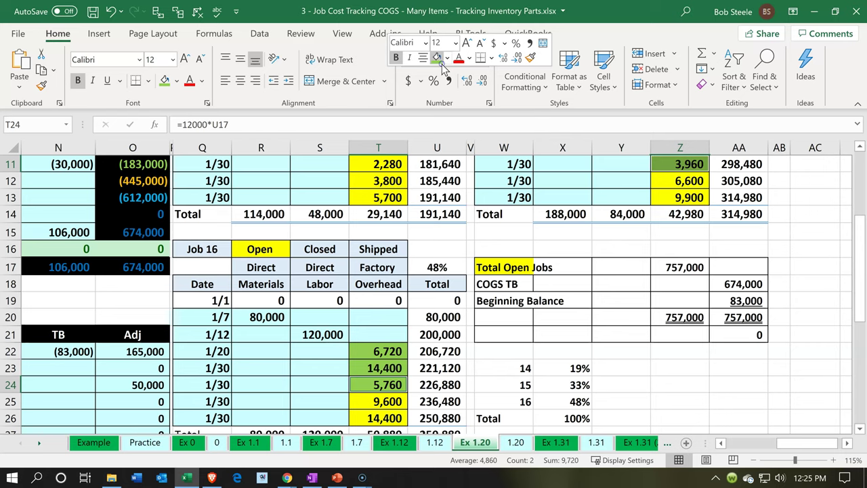
click(383, 165)
right_click(383, 165)
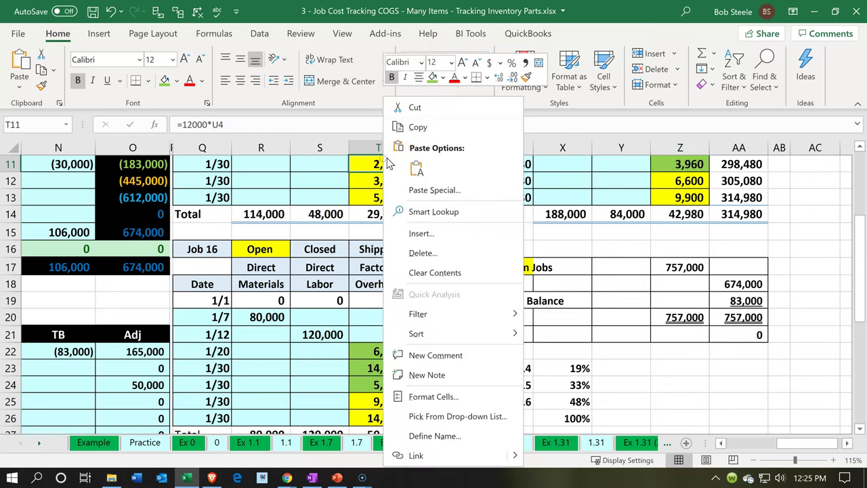
click(431, 73)
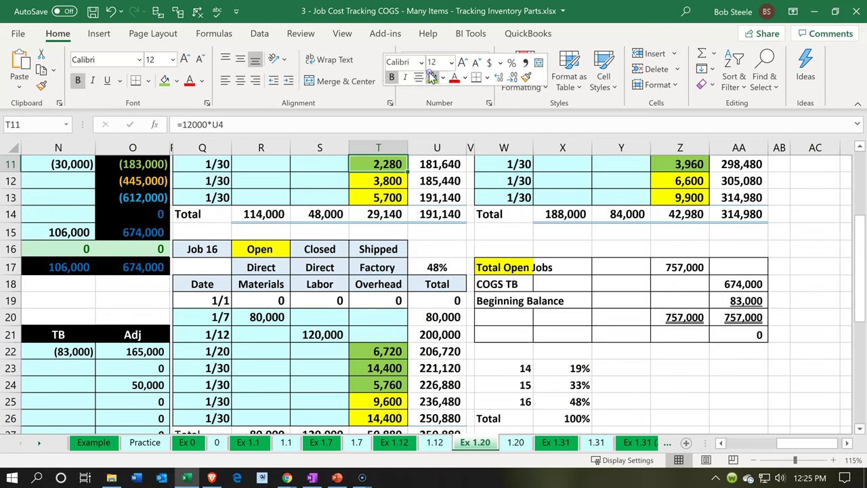
Examine the 1/30 amounts applied to factory overhead in the transaction list in column A
click(380, 198)
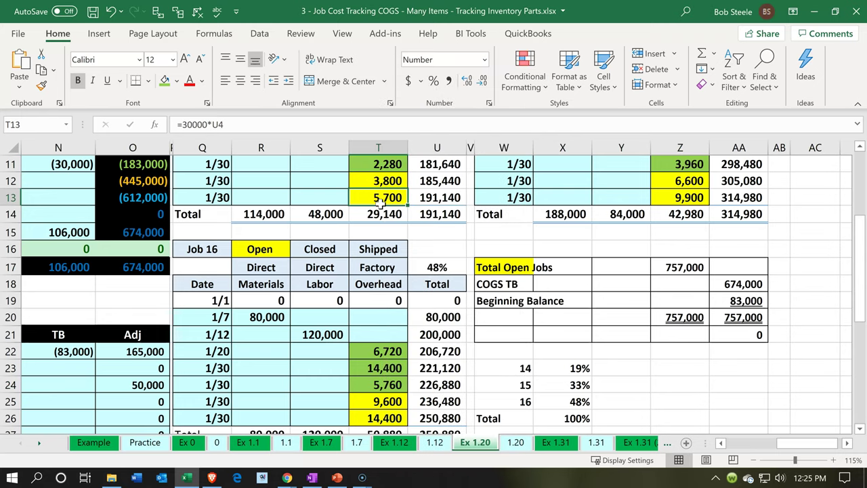
key(Left)
key(Left)
key(Left)
key(Left)
key(Left)
key(Left)
key(Left)
key(Left)
key(Left)
key(Left)
key(Left)
key(Left)
key(Left)
key(Left)
key(Left)
key(Left)
key(Left)
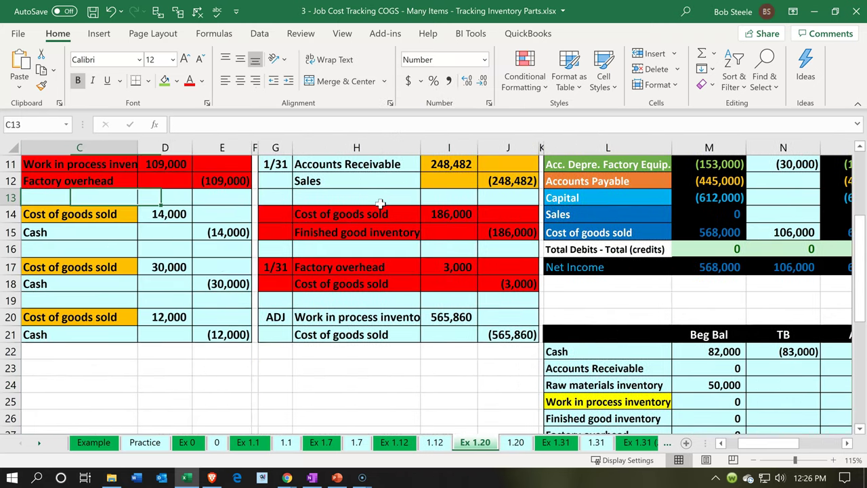
key(Left)
key(Left)
scroll(380, 203, down, 2)
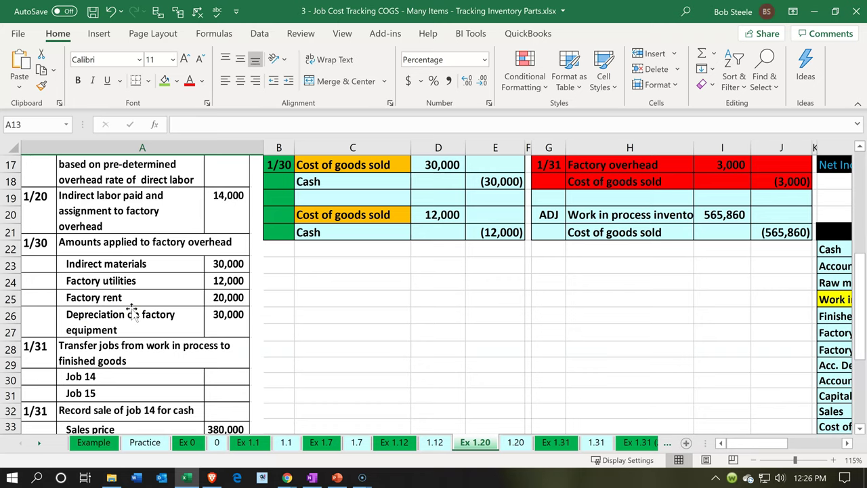
Examine the factory rent journal entry in rows 2 and 3 and the ending cost of goods sold balance
click(605, 317)
scroll(606, 319, up, 5)
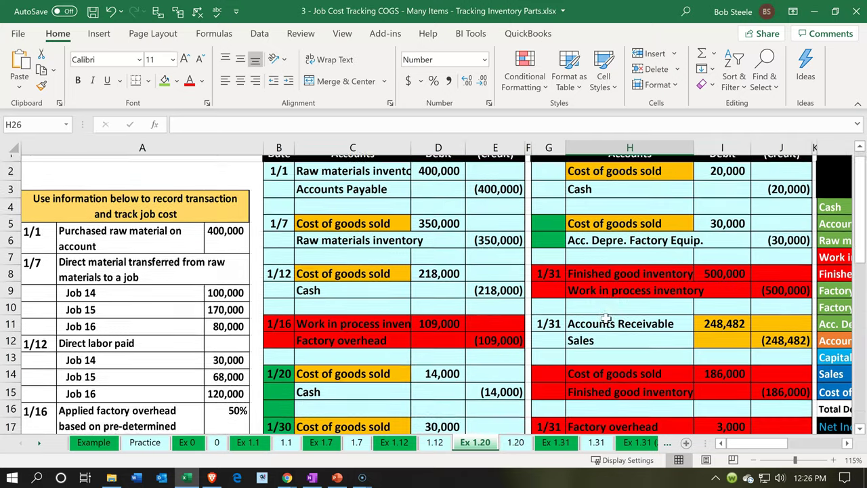
scroll(605, 317, up, 1)
click(679, 185)
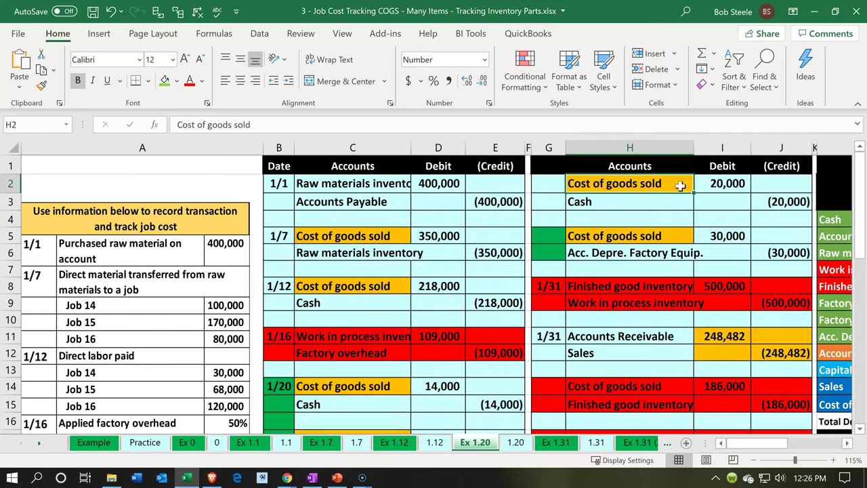
key(Right)
key(Right)
key(Right)
key(Right)
key(Right)
key(Right)
key(Right)
key(Right)
key(Right)
key(Right)
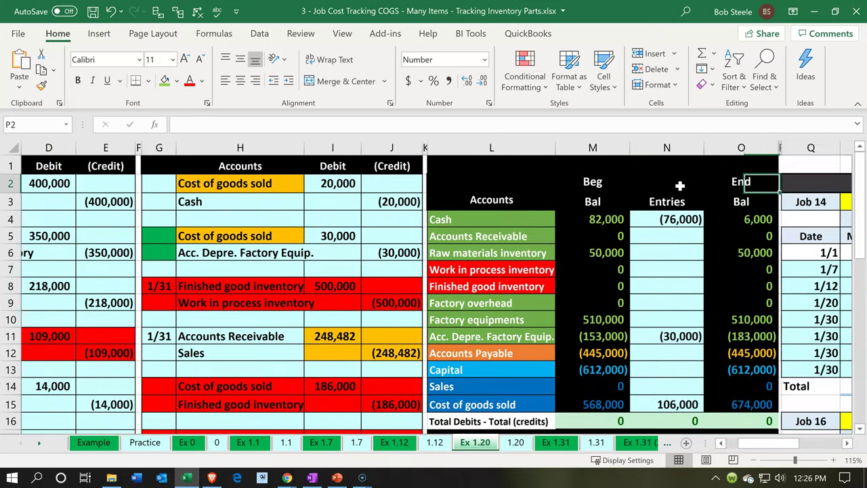
scroll(680, 185, down, 1)
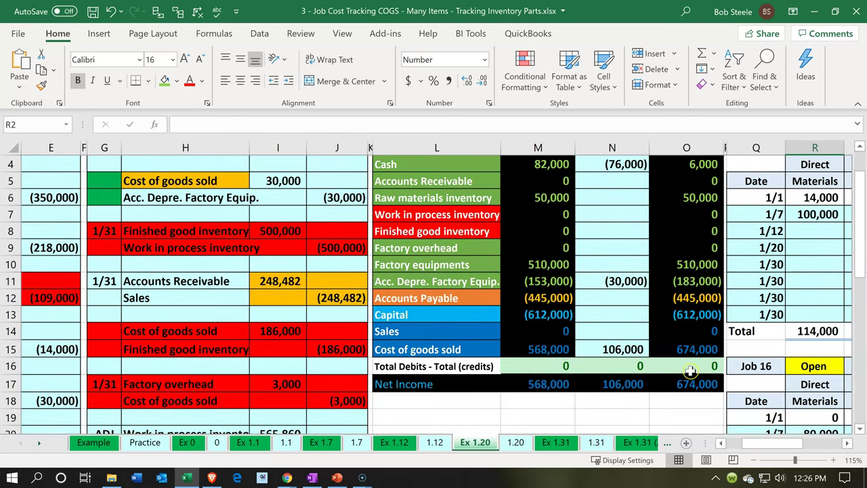
click(680, 353)
Examine the 1/30 factory rent allocations for jobs 14, 15 and 16 in cells T12, Z12 and T25
key(Right)
key(Right)
key(Right)
key(Right)
key(Right)
key(Right)
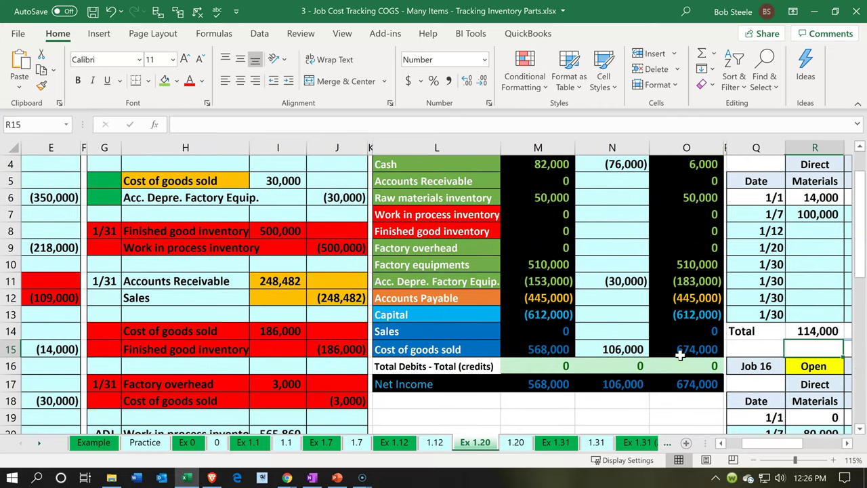
key(Right)
key(Right)
key(Right)
key(Right)
key(Right)
key(Right)
key(Right)
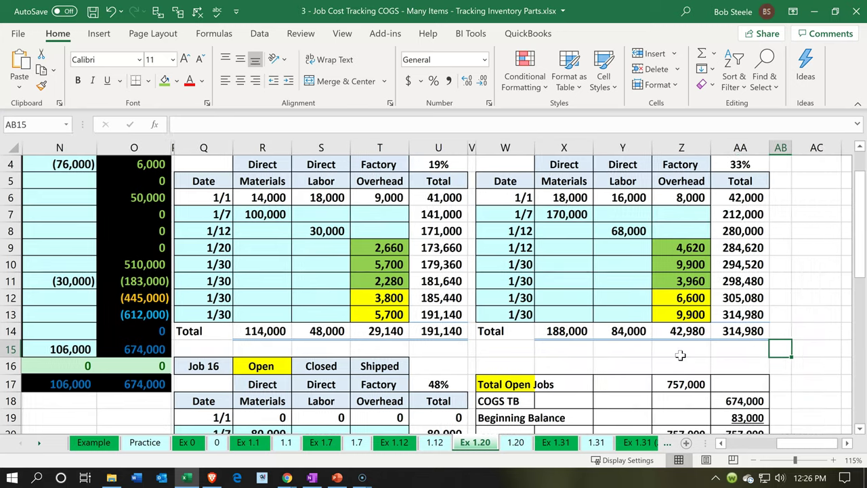
click(388, 298)
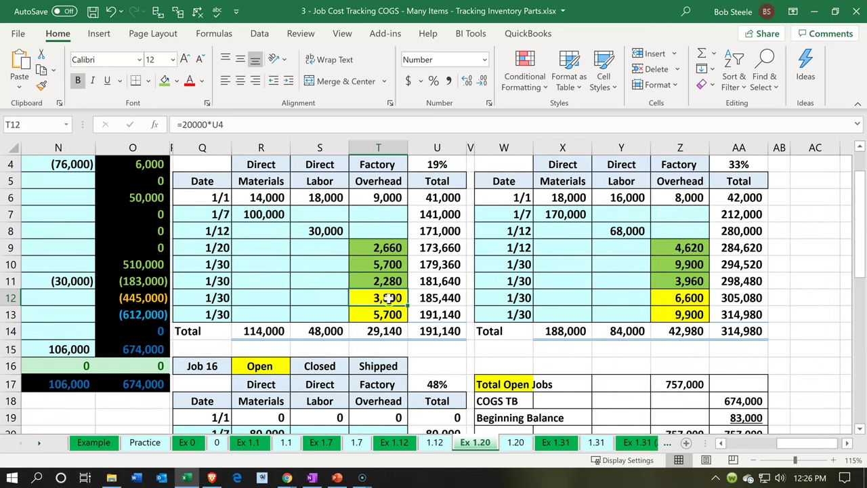
click(703, 295)
scroll(703, 295, down, 2)
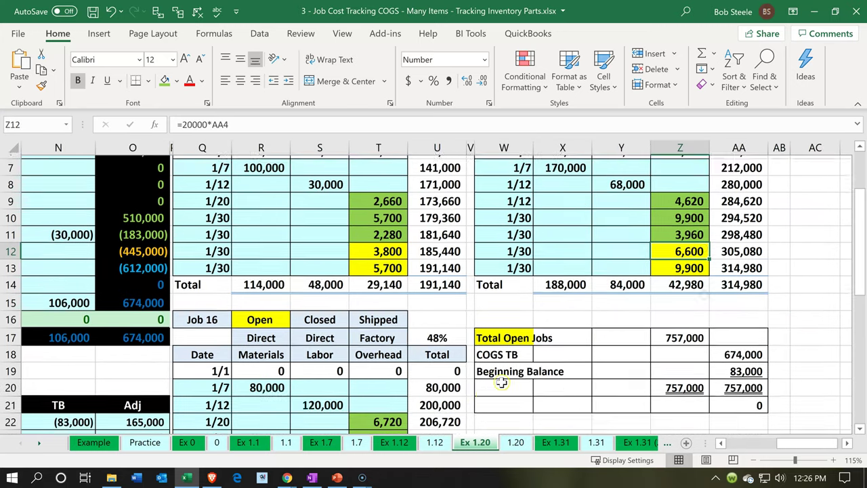
click(389, 415)
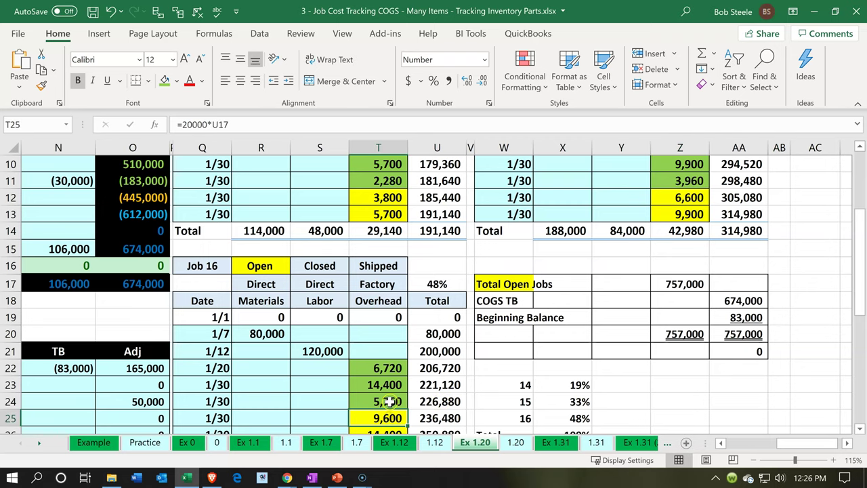
scroll(389, 416, up, 2)
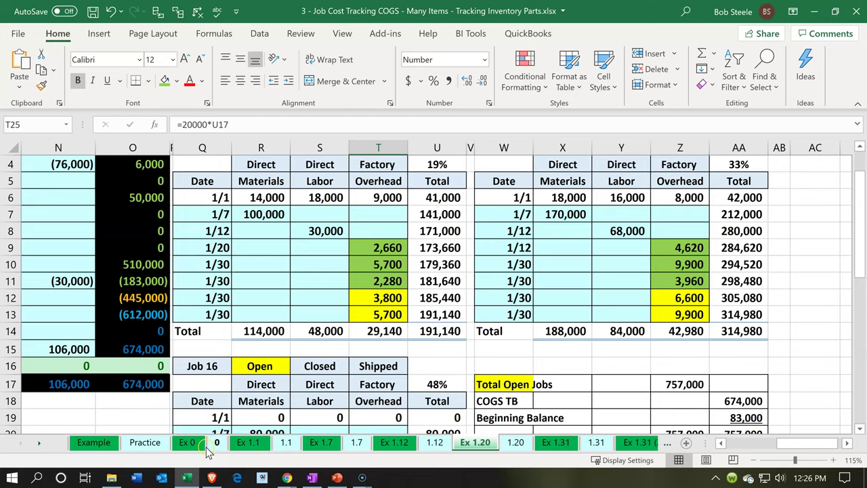
Switch back to the new spend money form in Xero and enter Rental Company as the payee
click(186, 477)
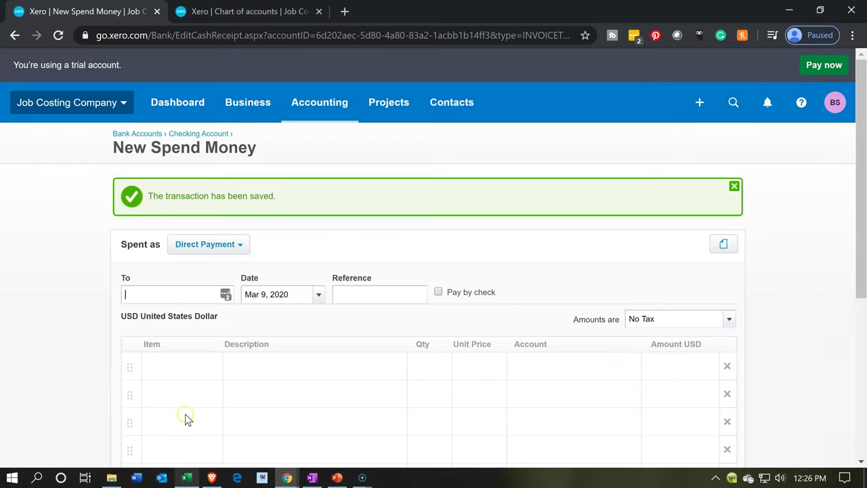
click(157, 288)
text(Re)
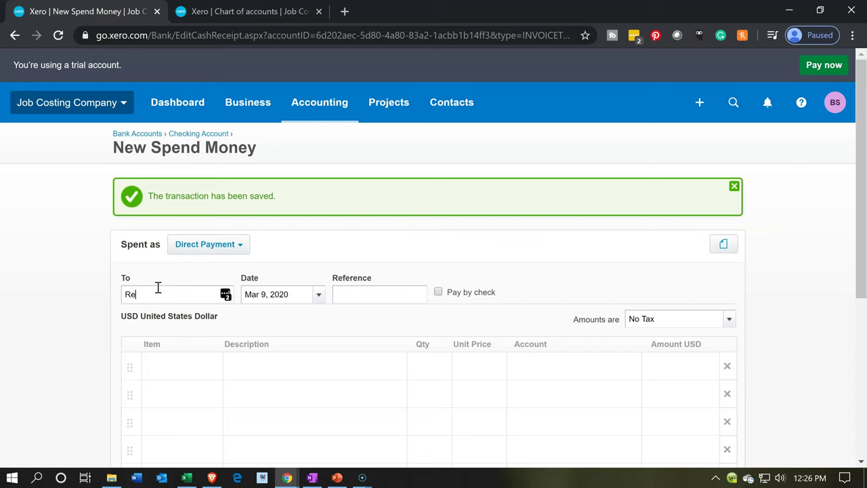
text(ntal Comp)
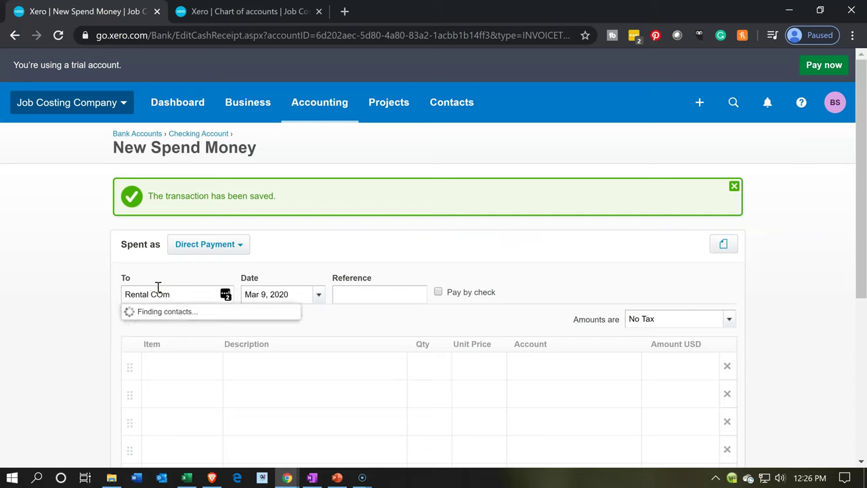
key(BackSpace)
key(BackSpace)
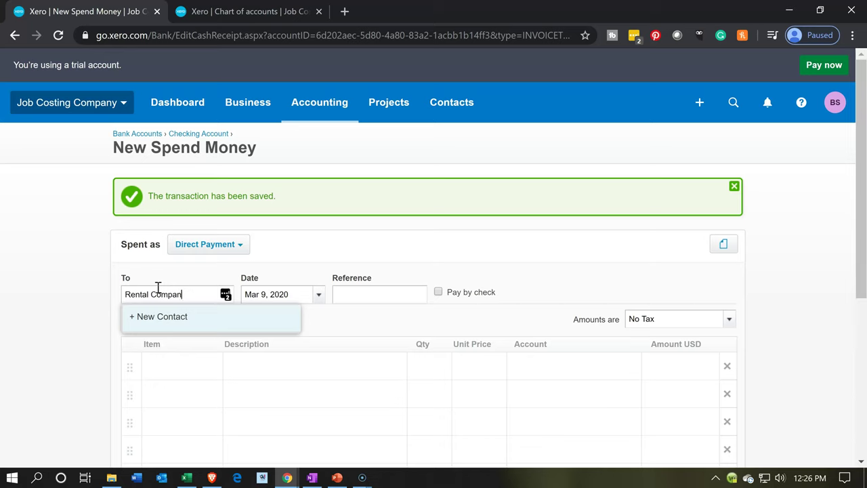
key(Tab)
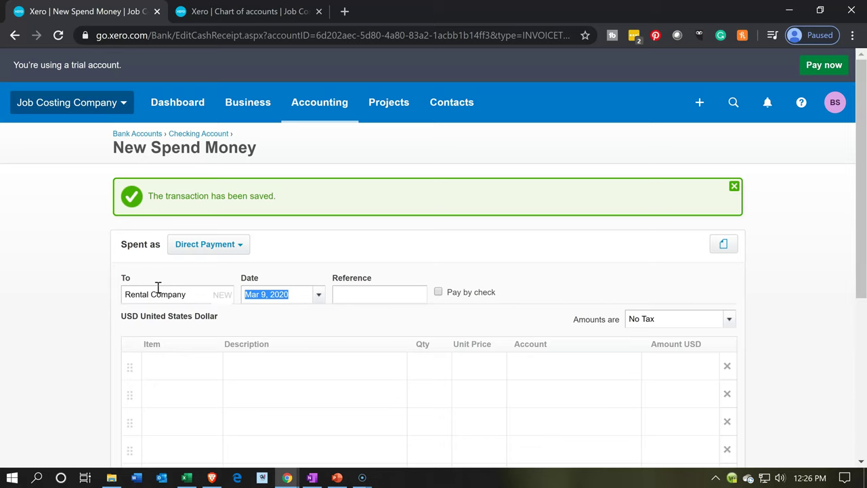
Set the spend money date to Jan 30, 2020 and go to the first line's item
click(317, 294)
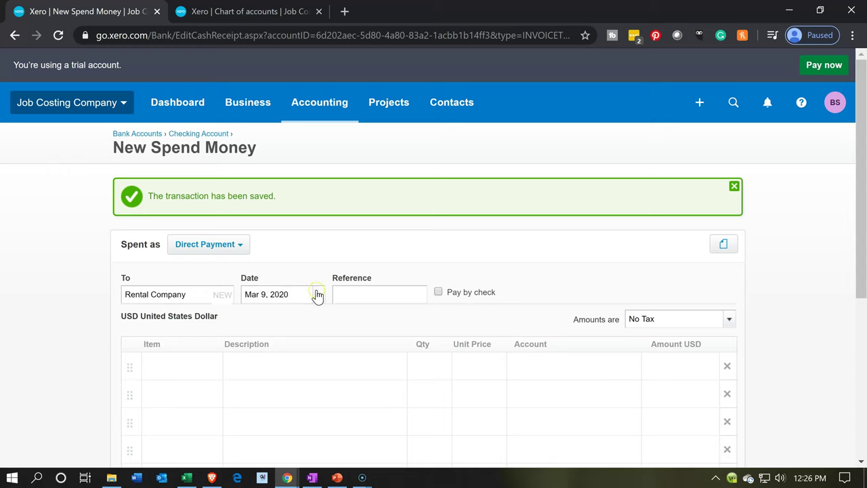
click(262, 249)
click(262, 250)
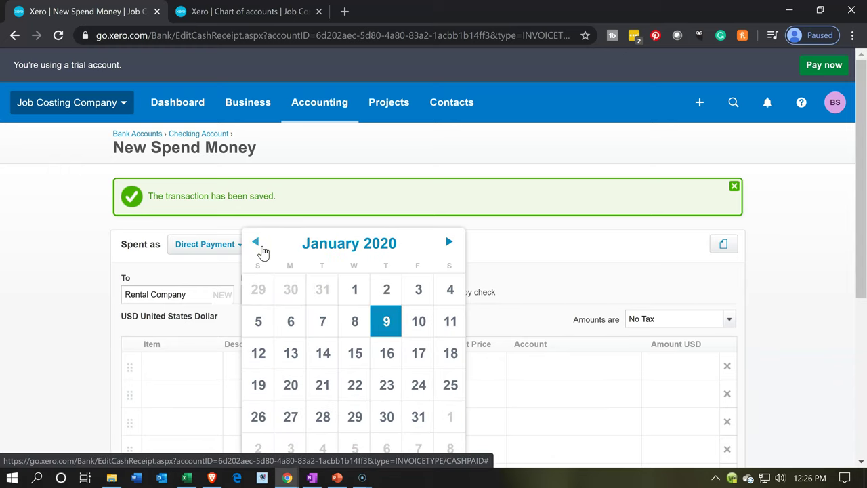
click(394, 419)
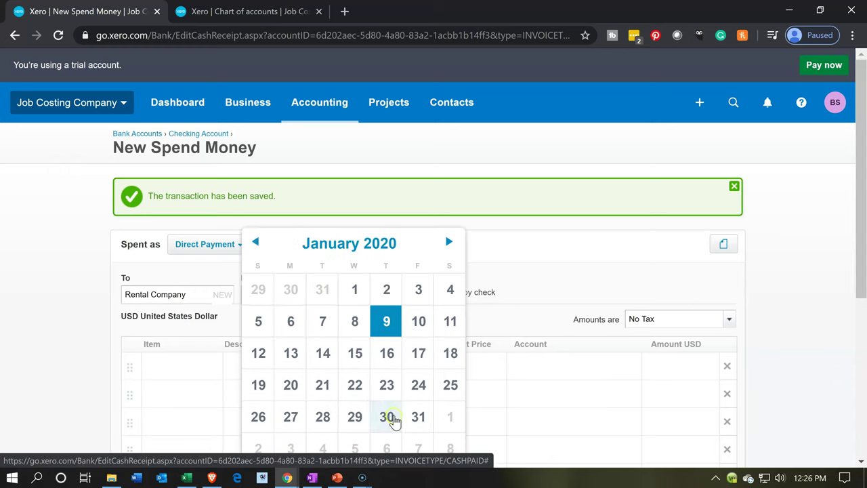
key(Tab)
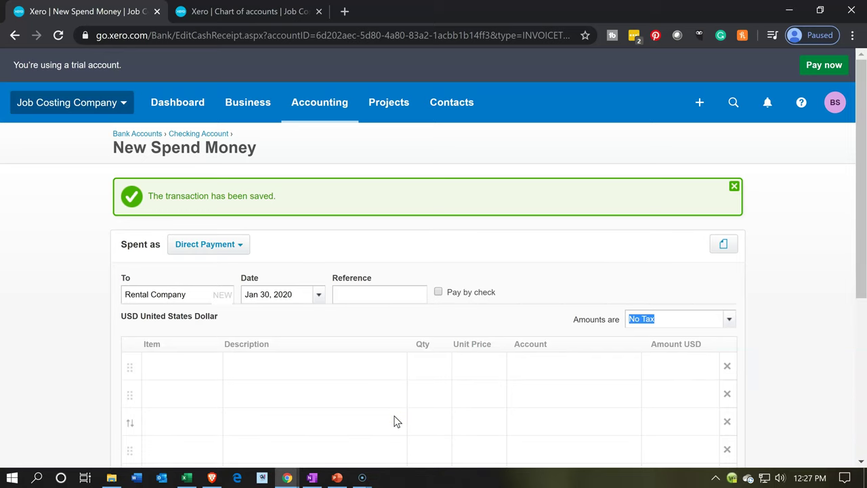
key(Tab)
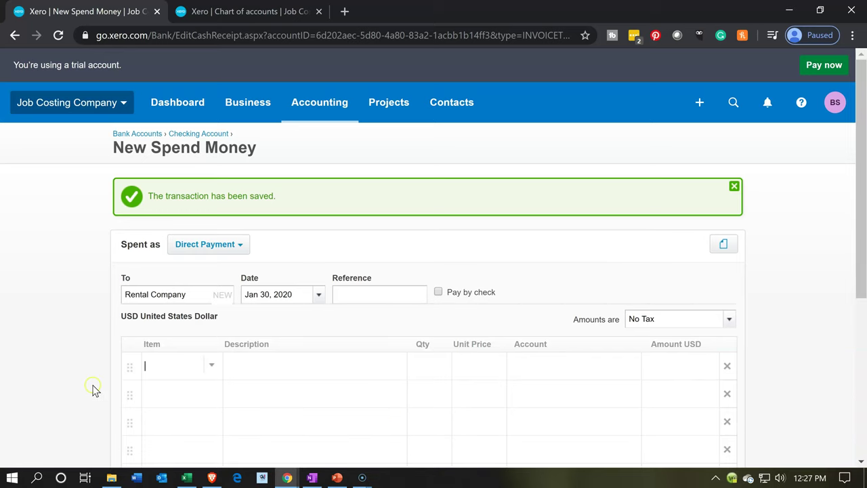
Start a new item for the first line with Rent as both its code and its name
scroll(152, 356, down, 1)
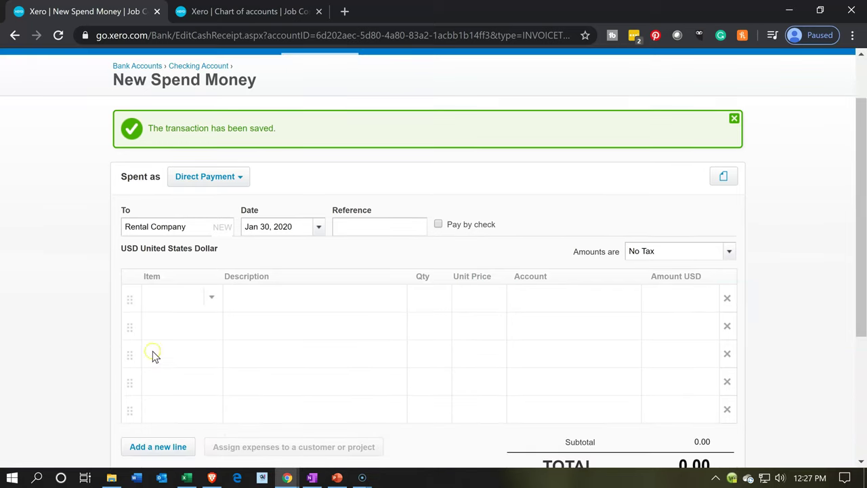
click(212, 309)
click(214, 298)
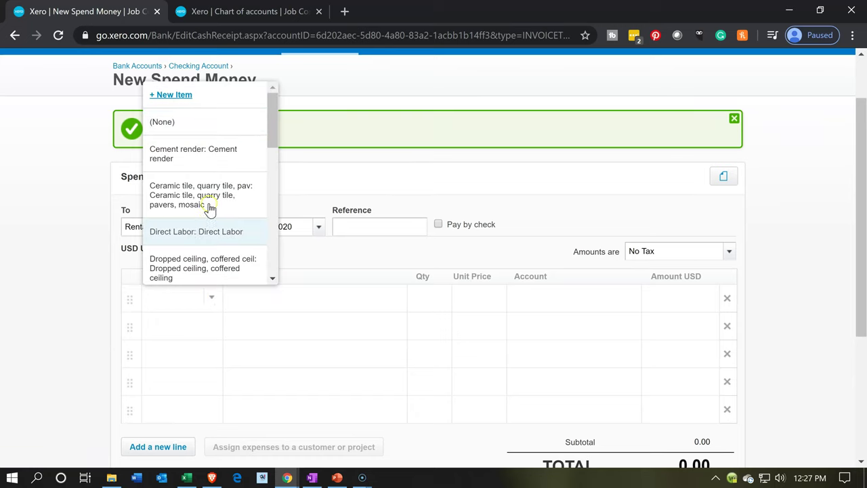
click(175, 97)
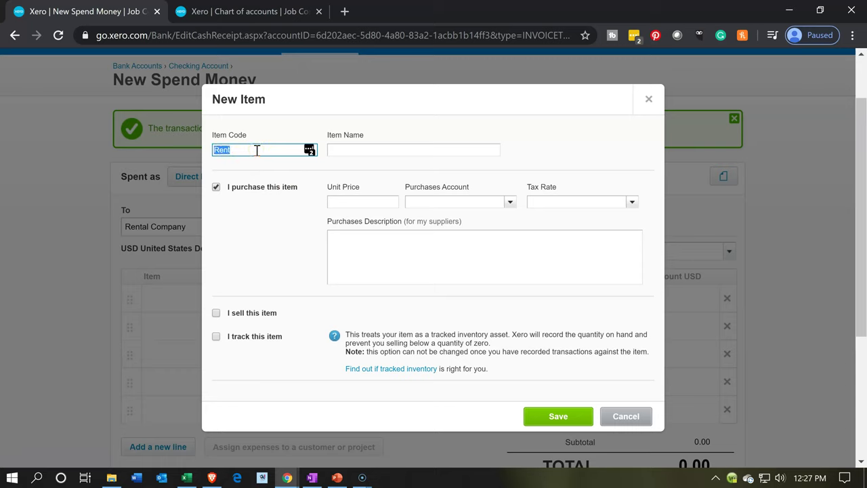
key(Tab)
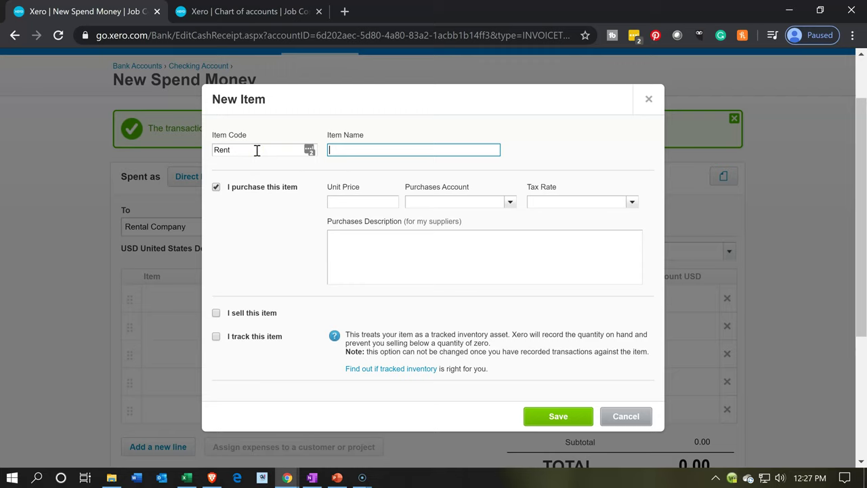
text(Utilities)
key(Tab)
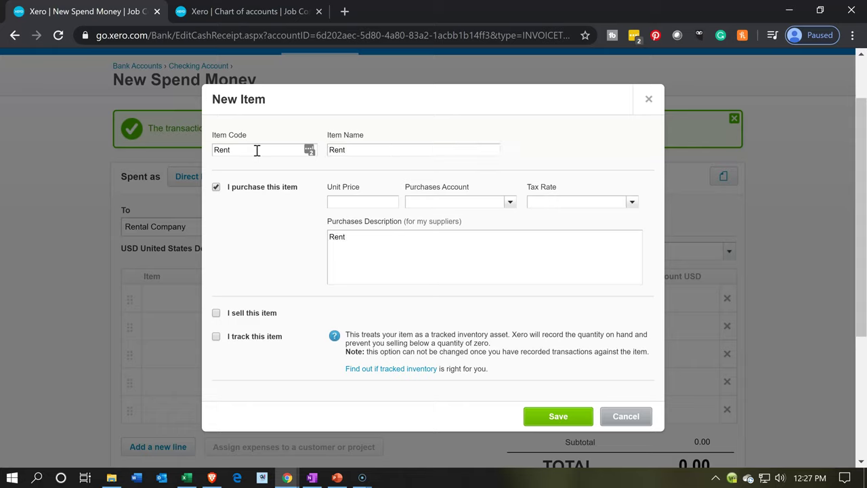
Begin adding a new account to use as the Rent item's purchases account
click(509, 207)
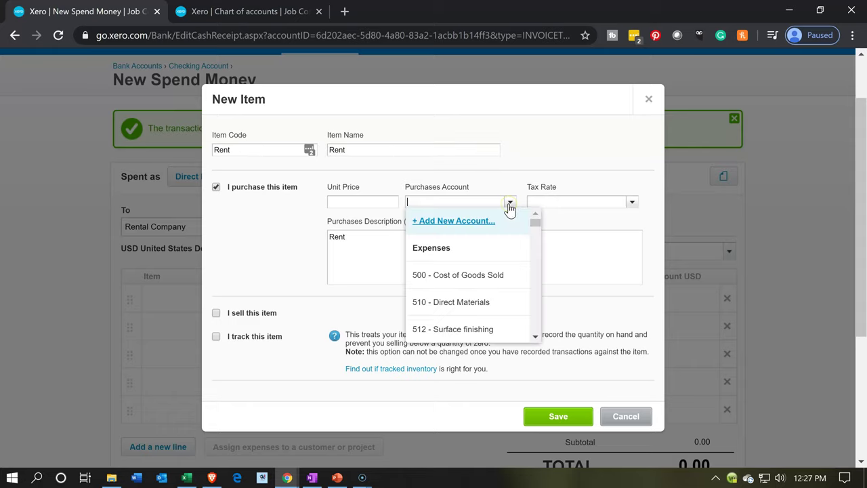
click(465, 225)
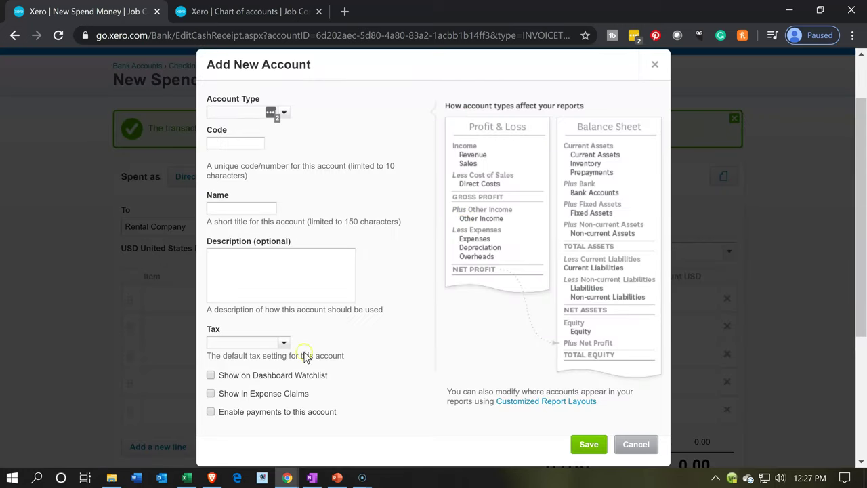
Check the refreshed chart of accounts for the Direct Costs codes in use, and give the new account code 588 and type Direct Costs
click(238, 14)
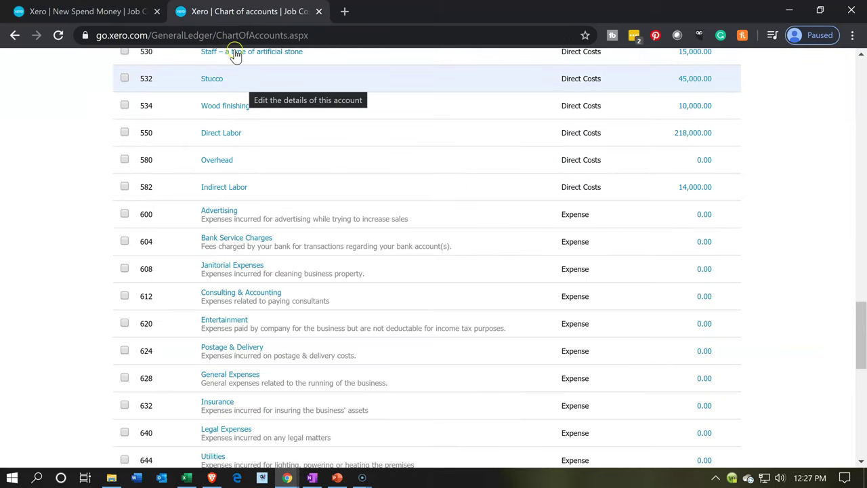
click(234, 34)
key(Return)
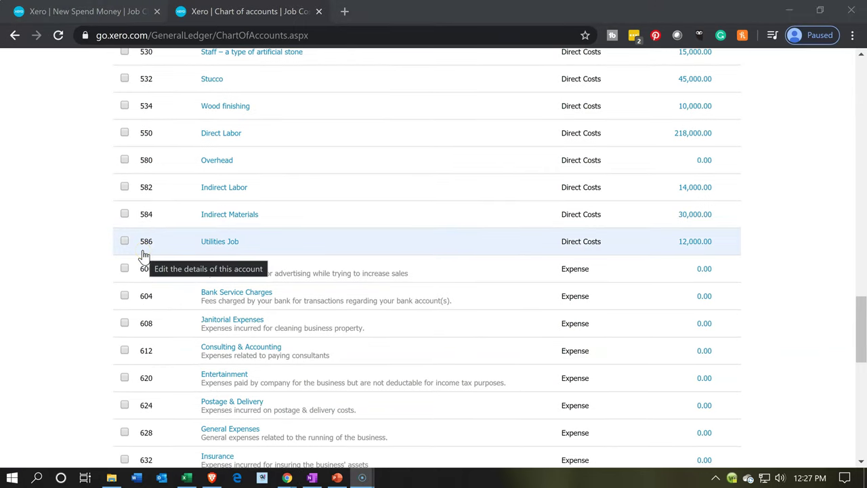
click(123, 15)
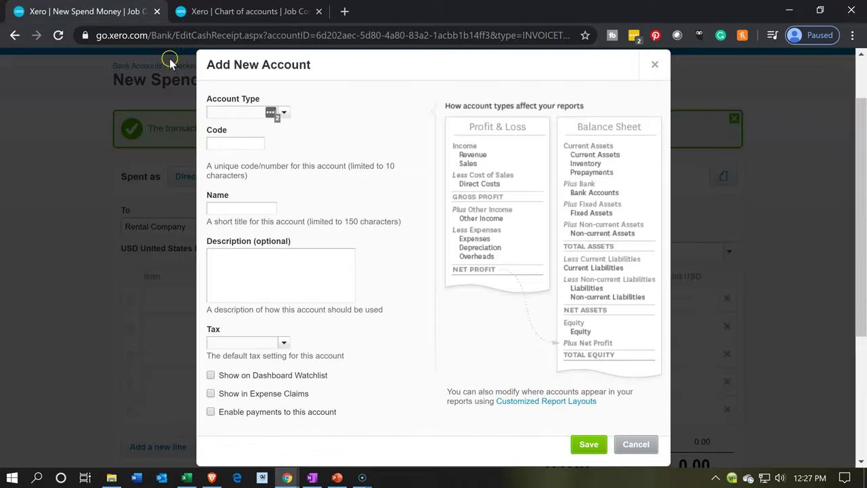
click(250, 139)
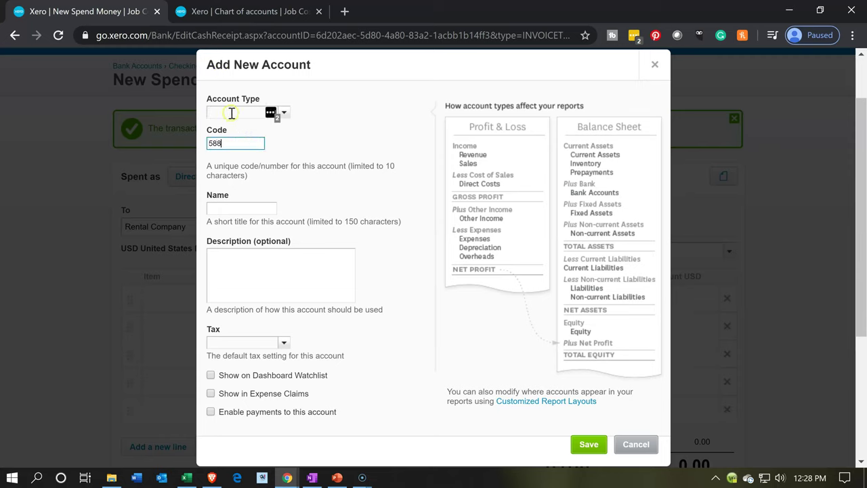
click(276, 115)
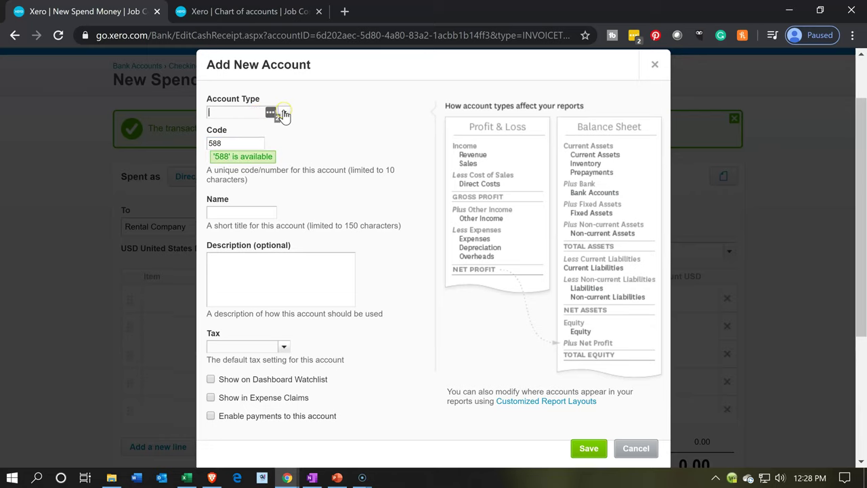
text(dire)
key(Tab)
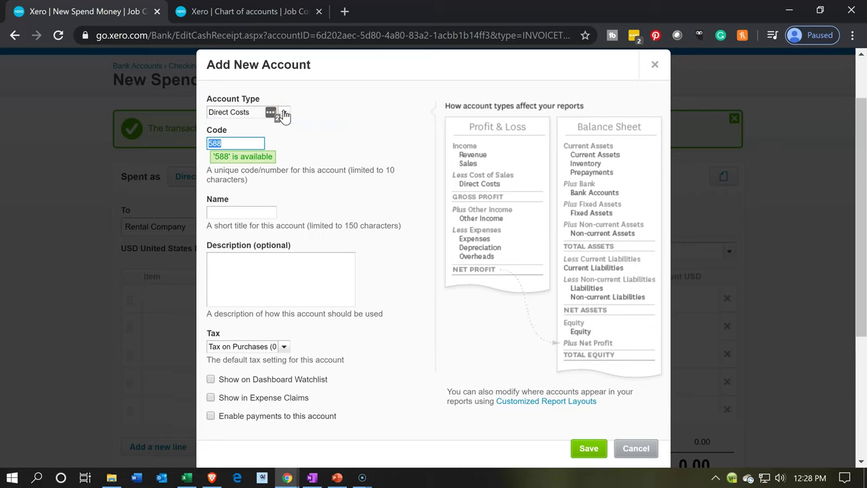
Name the new account Rent Jobs, leave its description empty, and save it
key(Tab)
key(Tab)
key(Tab)
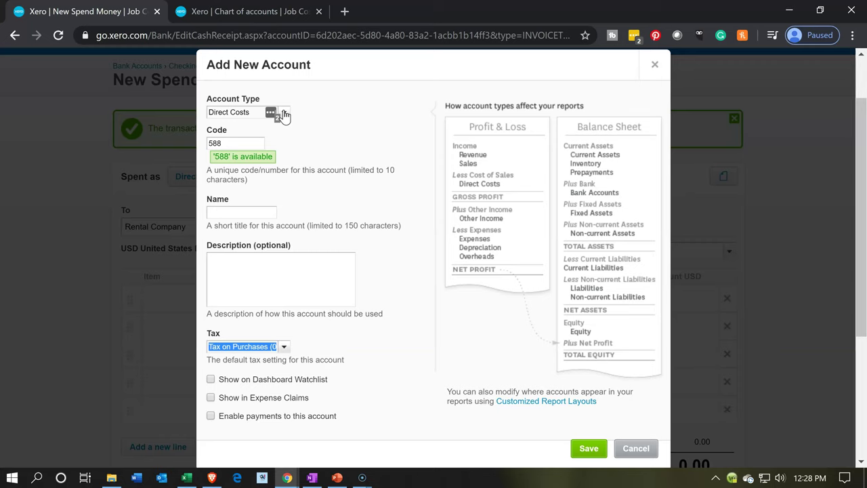
click(241, 214)
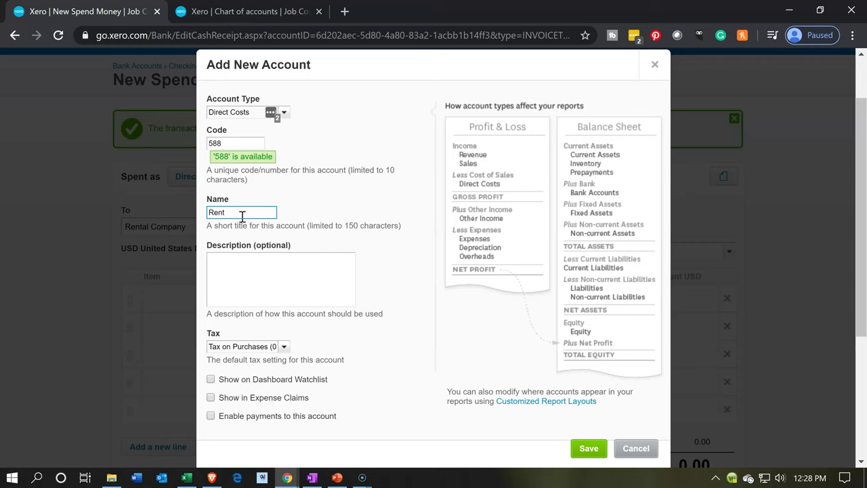
text(Rent Jobs)
key(Tab)
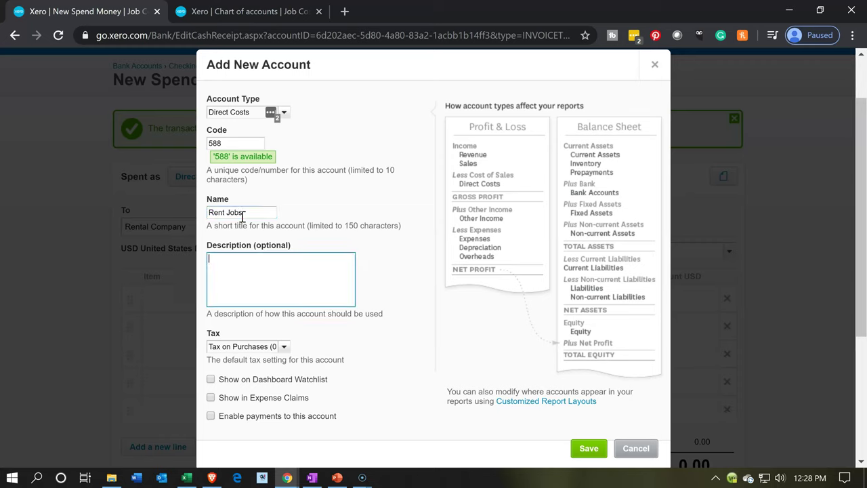
key(Tab)
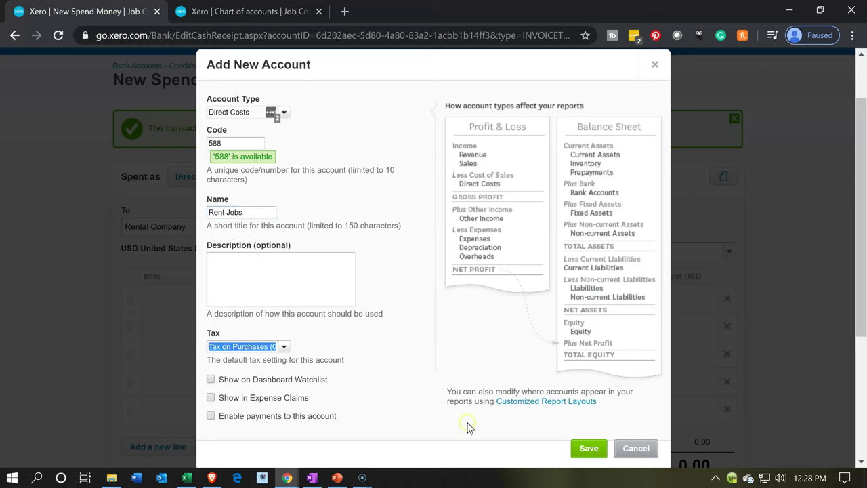
click(593, 451)
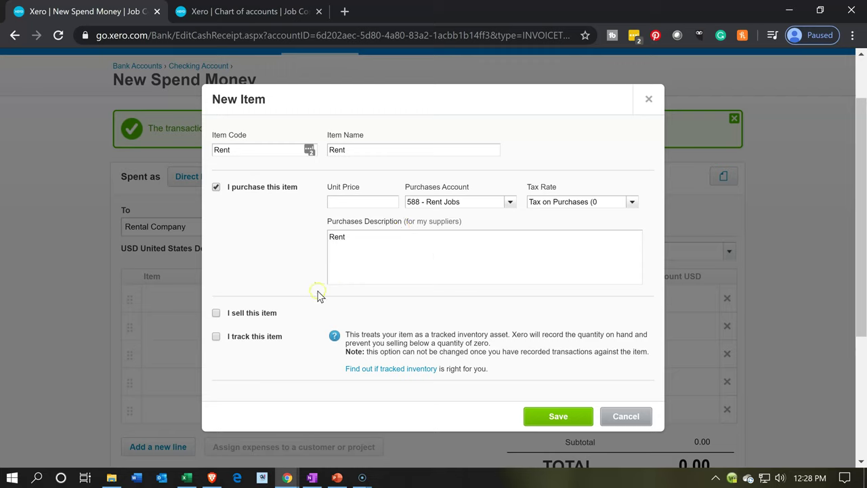
Mark the new Rent item as also sold, assign it to the 400 - Sales account, and save the item
click(215, 313)
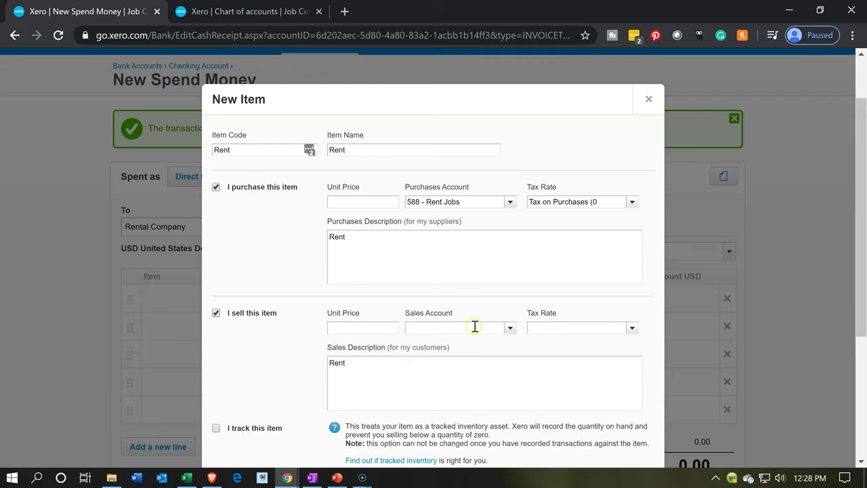
text(400)
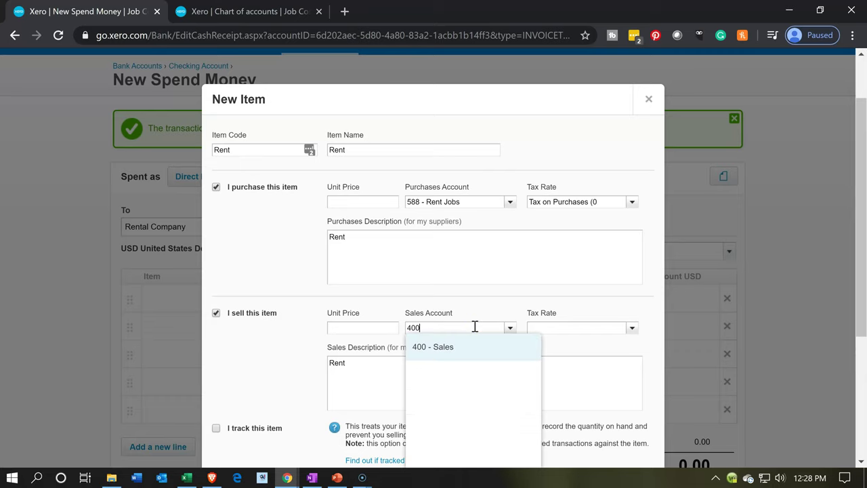
key(Tab)
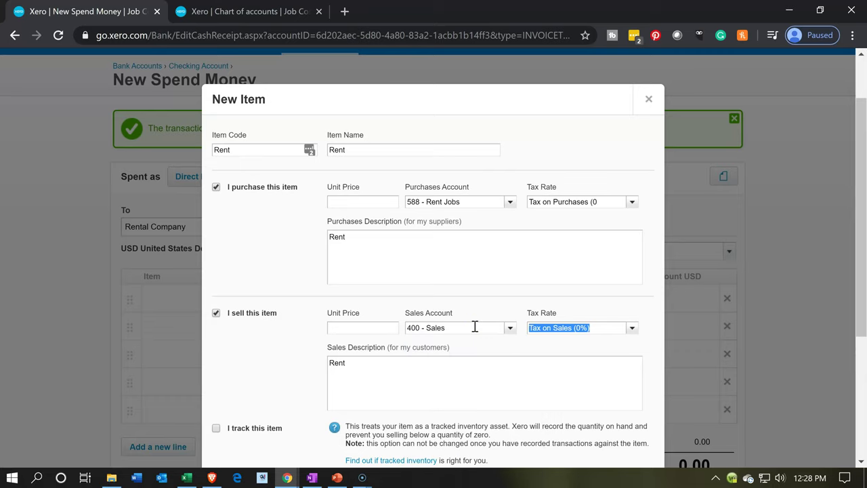
scroll(474, 327, down, 1)
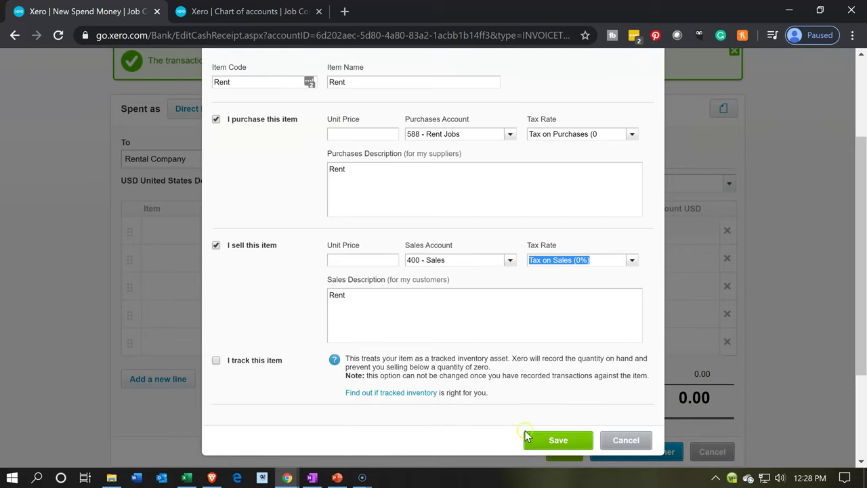
click(541, 447)
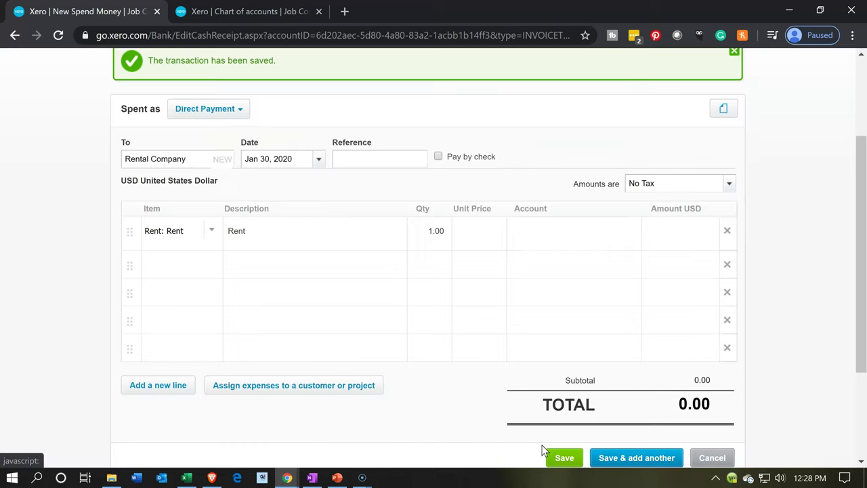
click(555, 239)
click(172, 261)
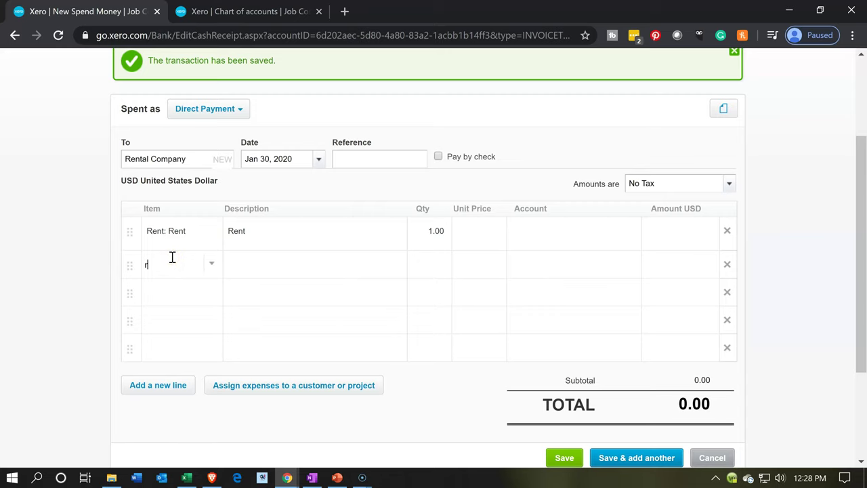
text(ren)
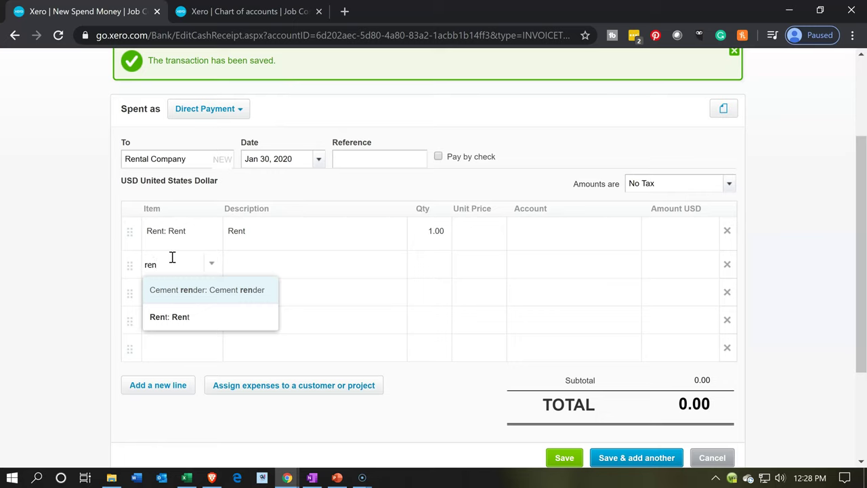
key(Down)
key(Tab)
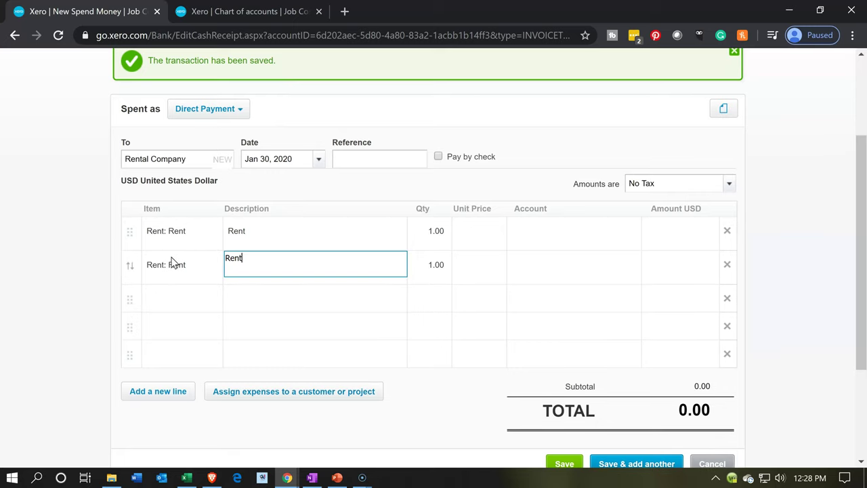
scroll(257, 300, down, 1)
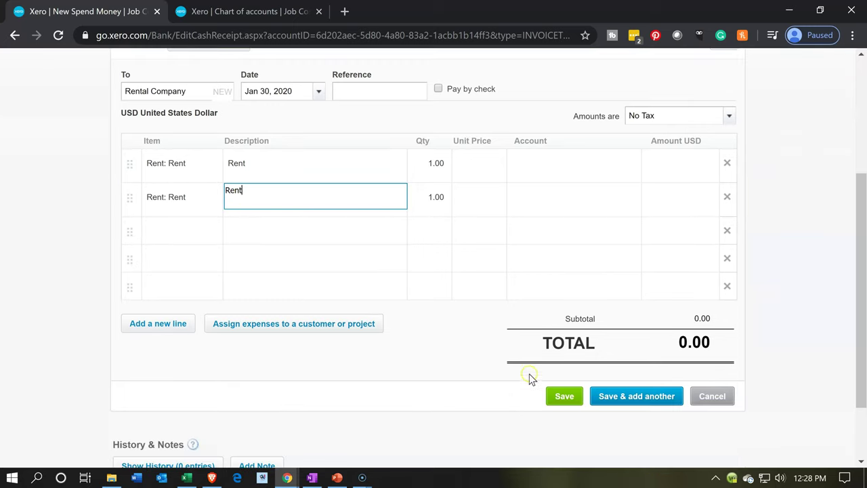
Discard the unfinished rent payment and start a new spend money transaction from the Checking Account
click(697, 400)
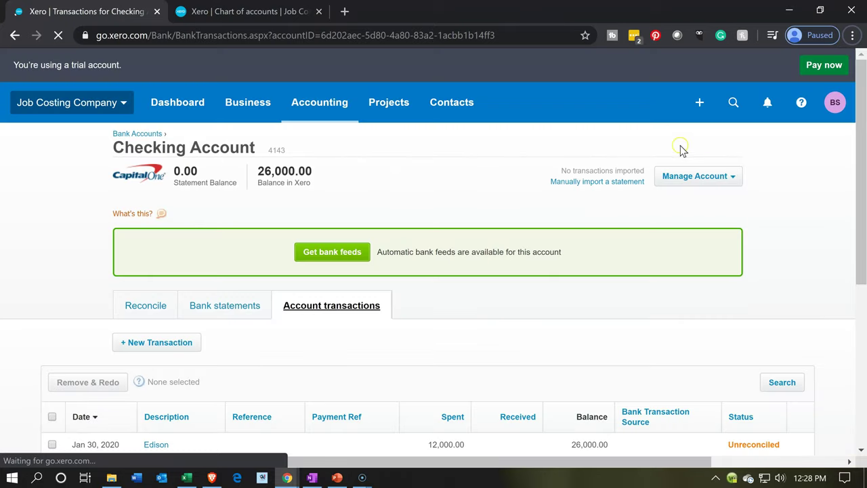
click(699, 105)
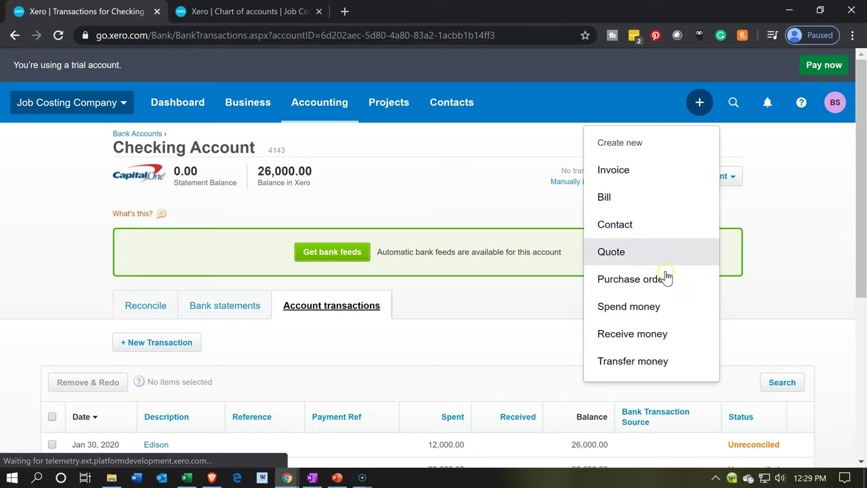
click(654, 316)
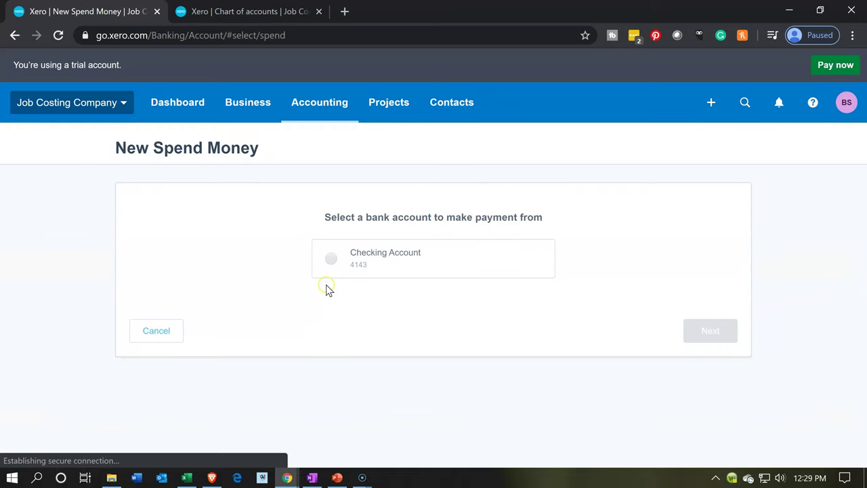
click(330, 260)
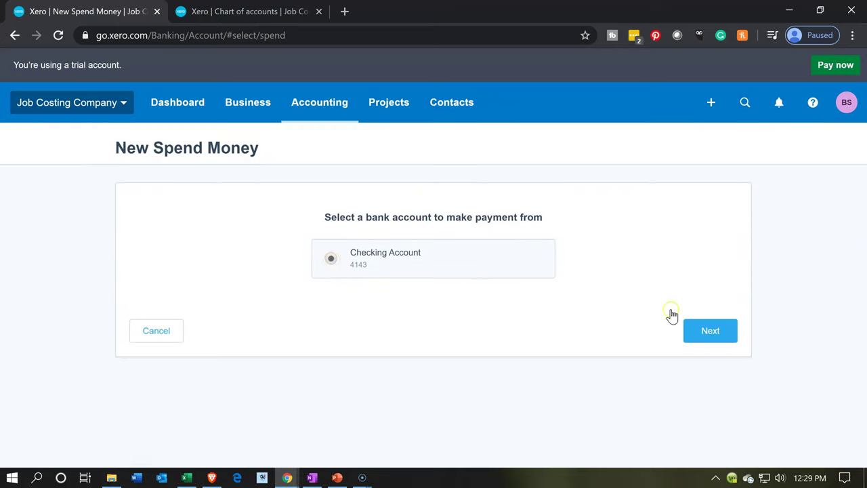
click(710, 330)
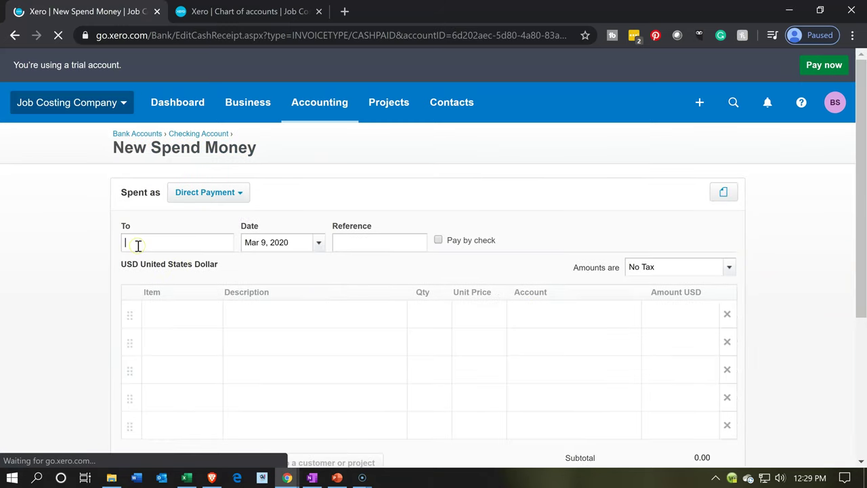
Enter Rental Company as the payee of the new spend money transaction
text(REntal)
key(BackSpace)
key(BackSpace)
key(BackSpace)
key(BackSpace)
key(BackSpace)
key(BackSpace)
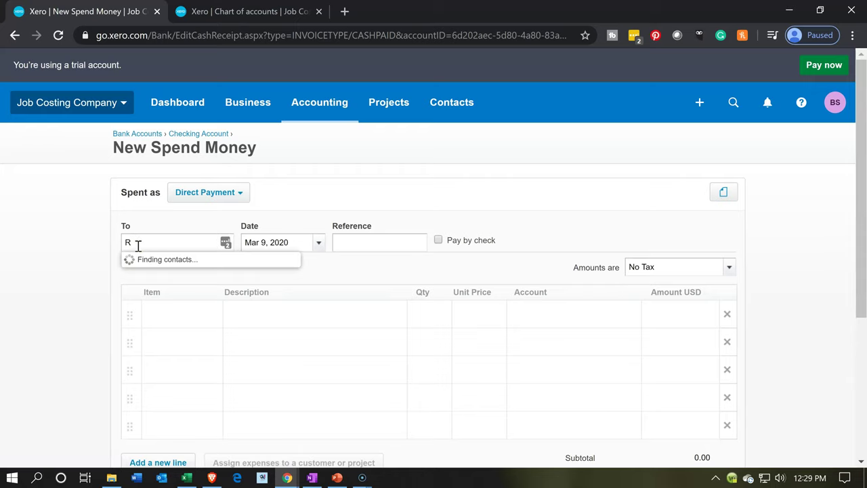
text(ental)
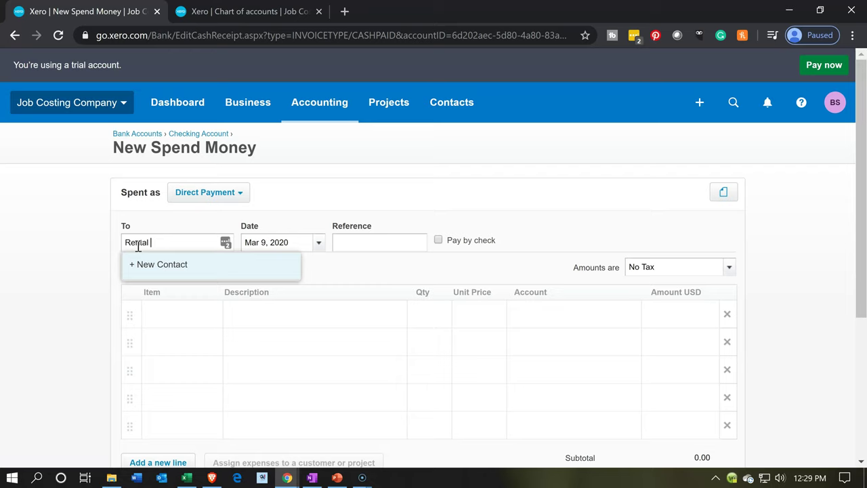
text( Company)
key(Tab)
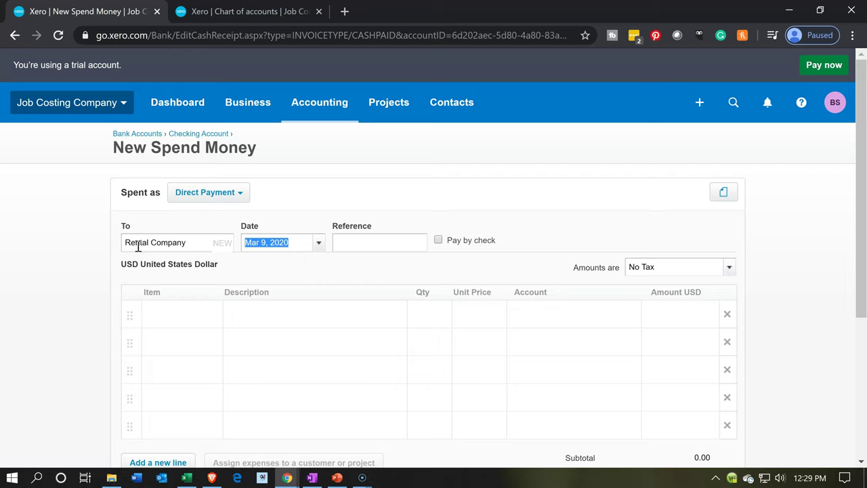
Set the transaction date to Jan 30, 2020
click(314, 250)
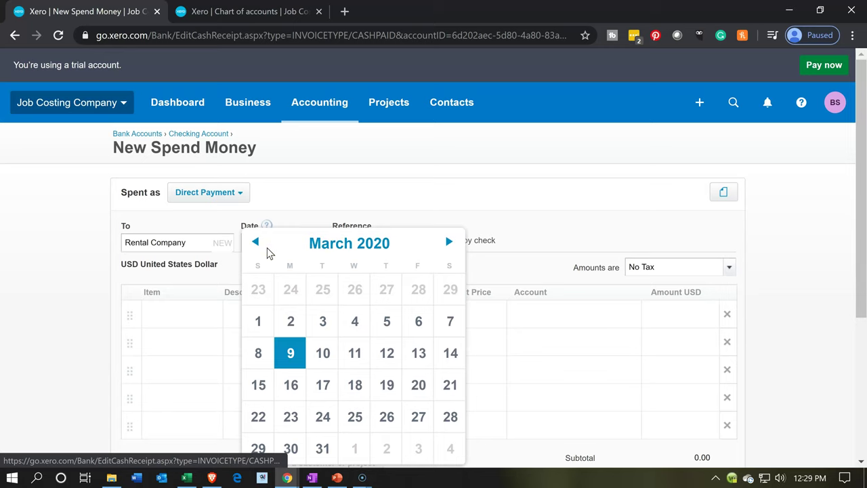
click(257, 247)
click(257, 247)
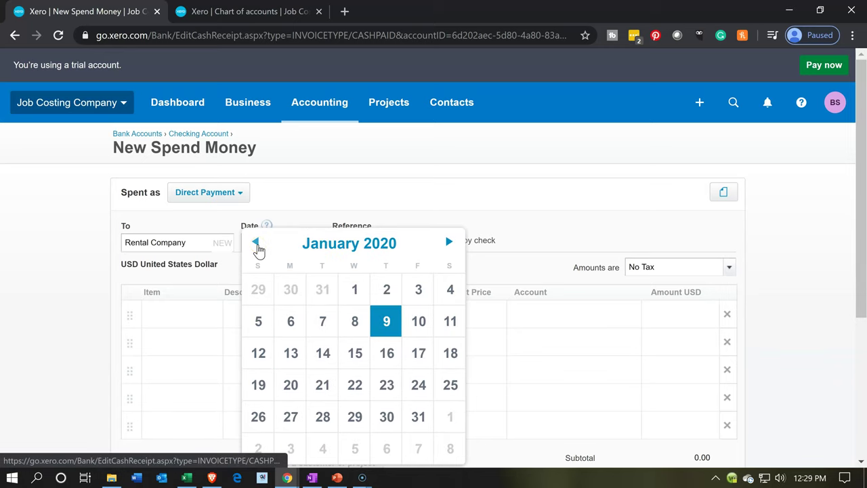
click(380, 415)
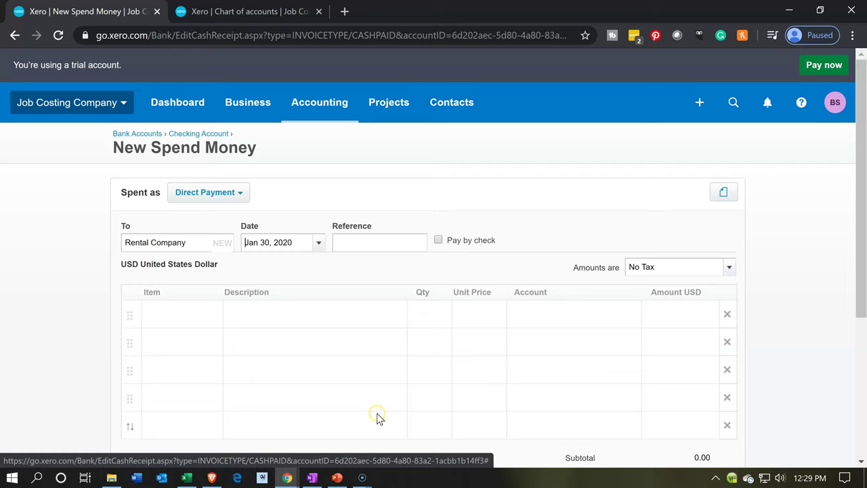
Add the Rent item to the first line of the transaction and move on to its unit price
click(153, 317)
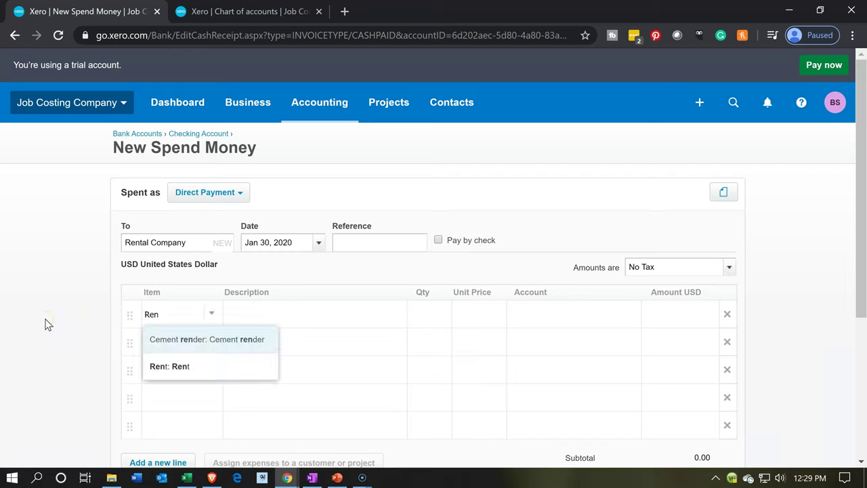
key(Down)
key(Tab)
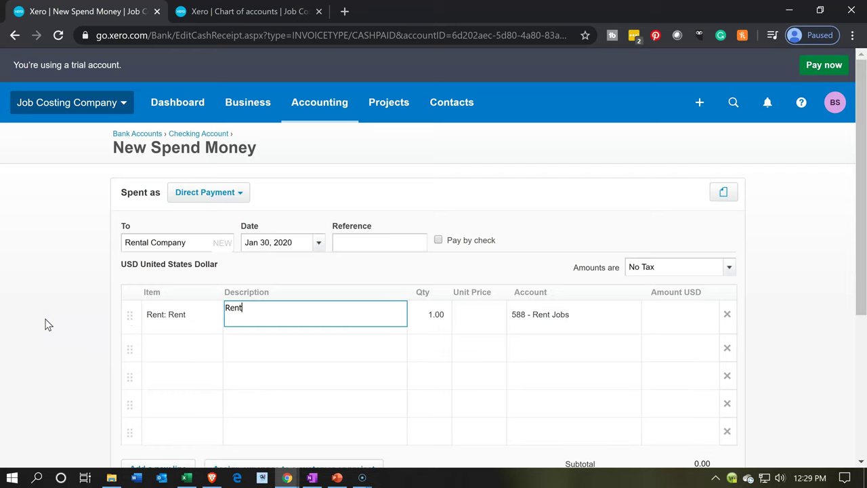
key(Tab)
key(Tab)
Look up Job 14's January 30 rent share in the Excel job cost sheet and set the first Rent line's unit price to 3,800 in Xero
click(187, 477)
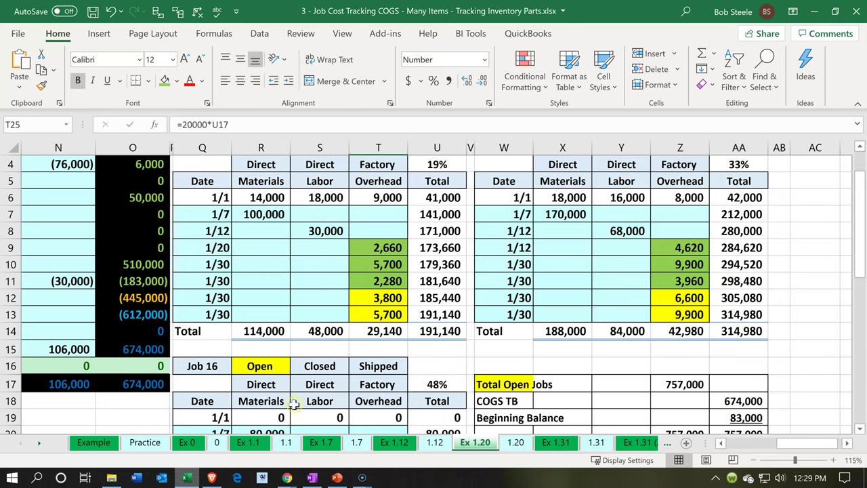
click(393, 297)
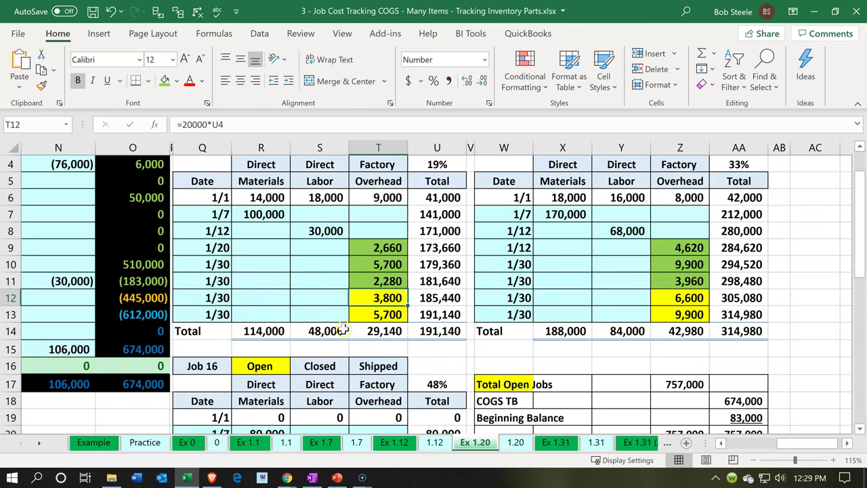
click(189, 478)
click(469, 319)
text(3,800)
key(Tab)
key(Tab)
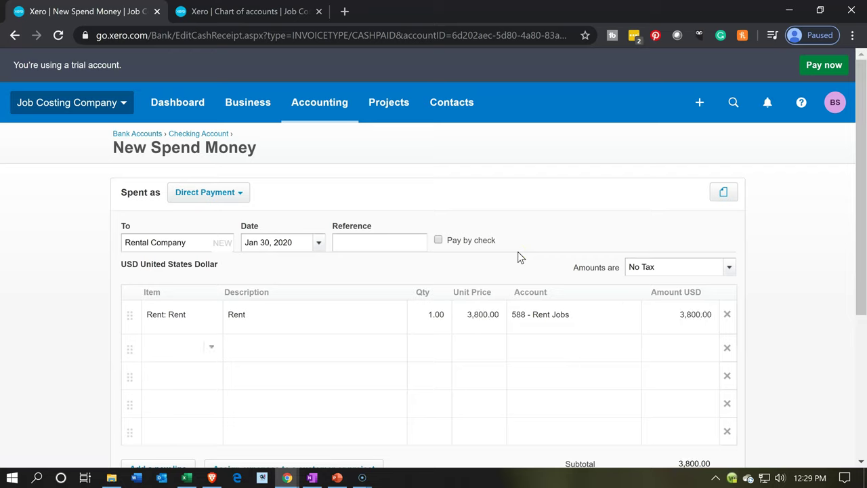
Add a second Rent line with a unit price of 6,600, taken from Job 15's rent share in the Excel job cost sheet
text(Rent)
key(Tab)
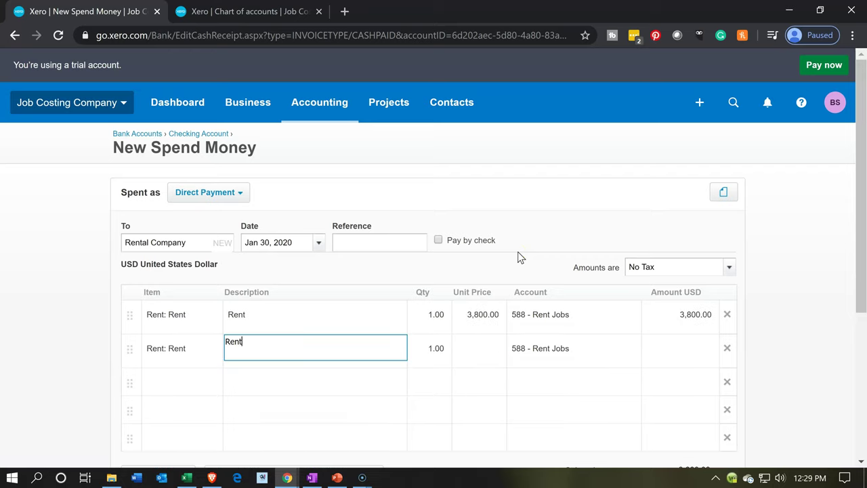
key(Tab)
key(Tab)
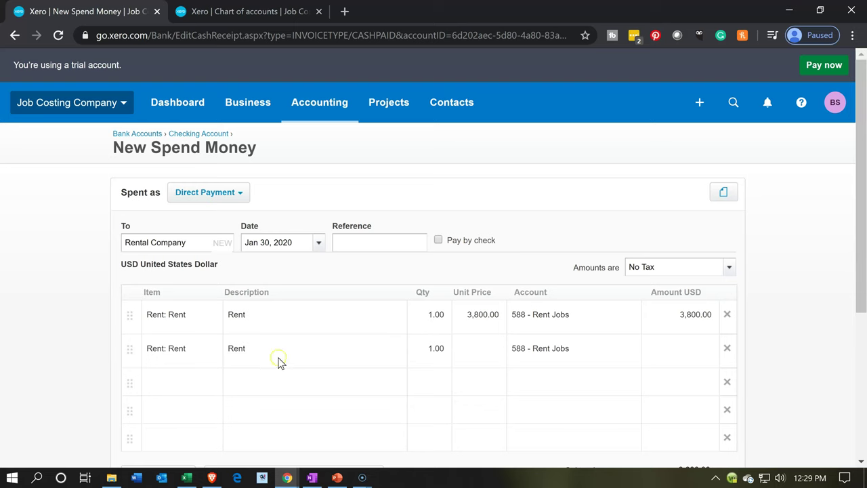
click(189, 477)
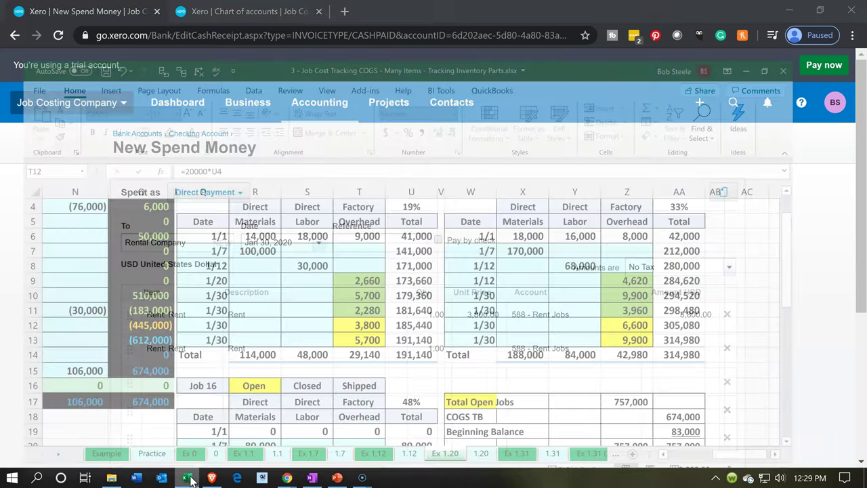
click(662, 301)
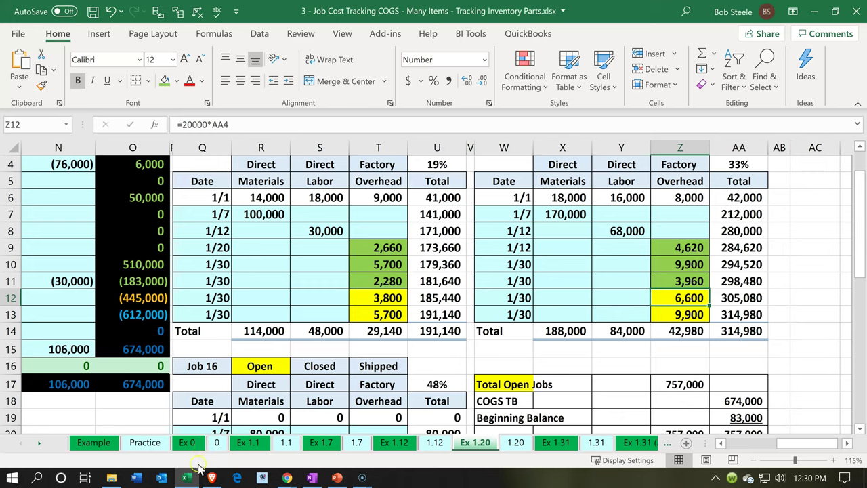
click(188, 480)
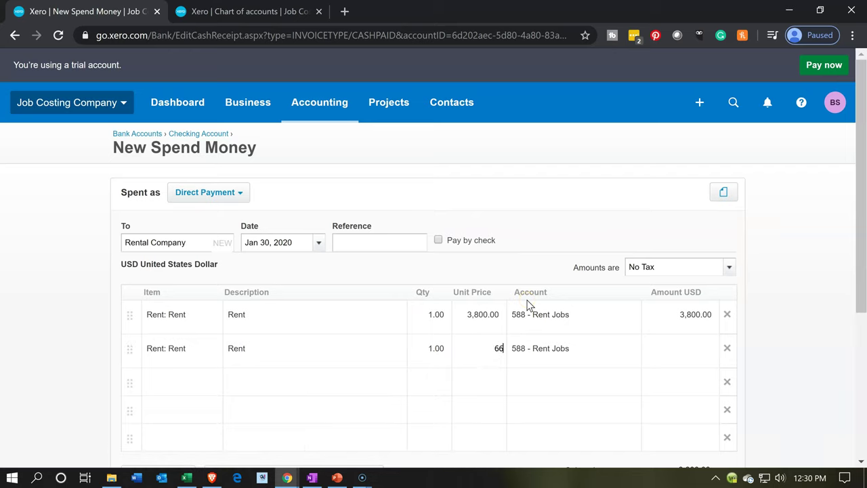
key(Tab)
key(Tab)
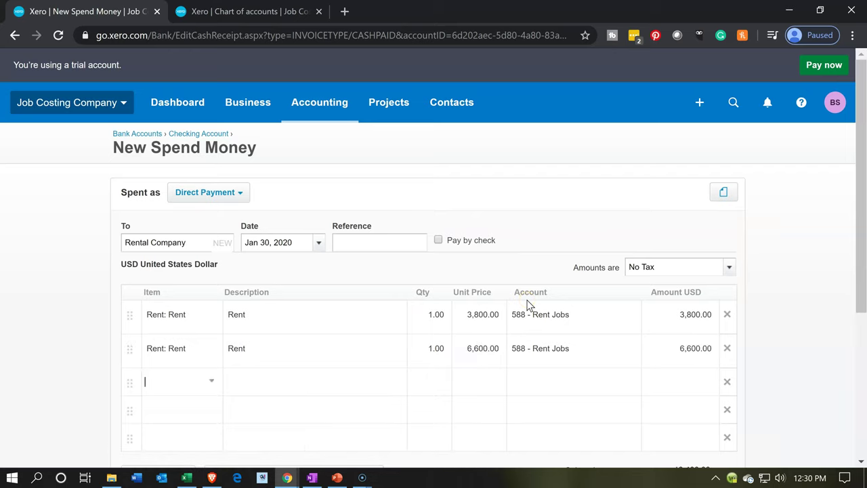
Add the Rent item to the third line of the spend money transaction
text(Ren)
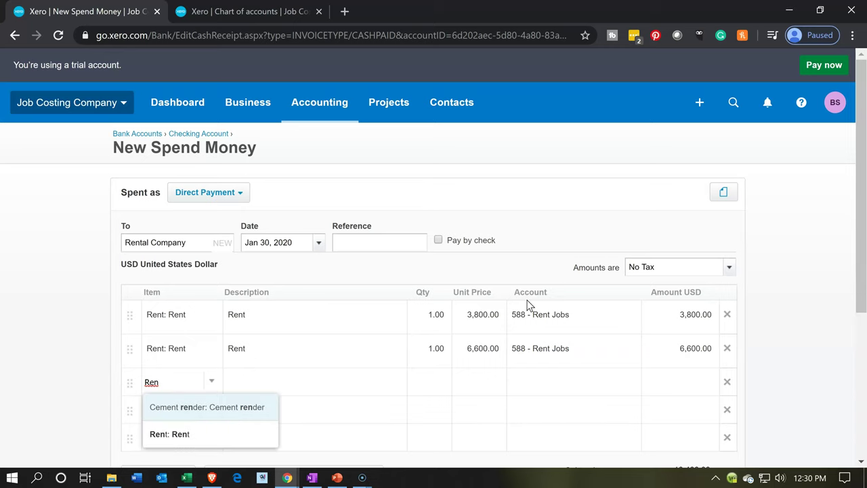
key(Down)
key(Tab)
key(Tab)
key(Tab)
click(190, 442)
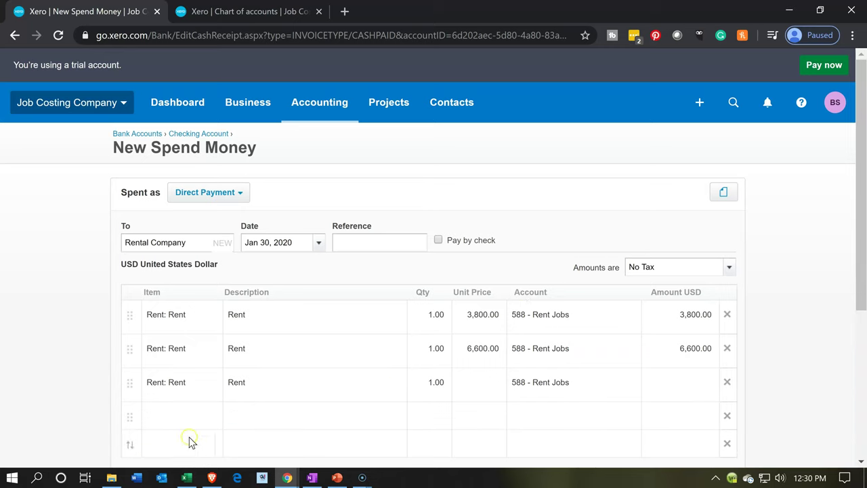
Look up Job 16's rent share in the Excel job cost sheet and set the third Rent line's unit price to 9,600 in Xero
click(186, 477)
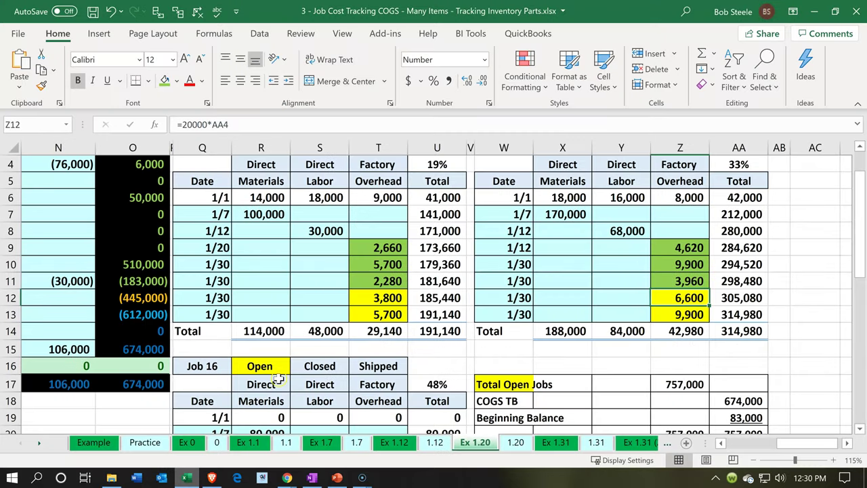
scroll(309, 351, down, 1)
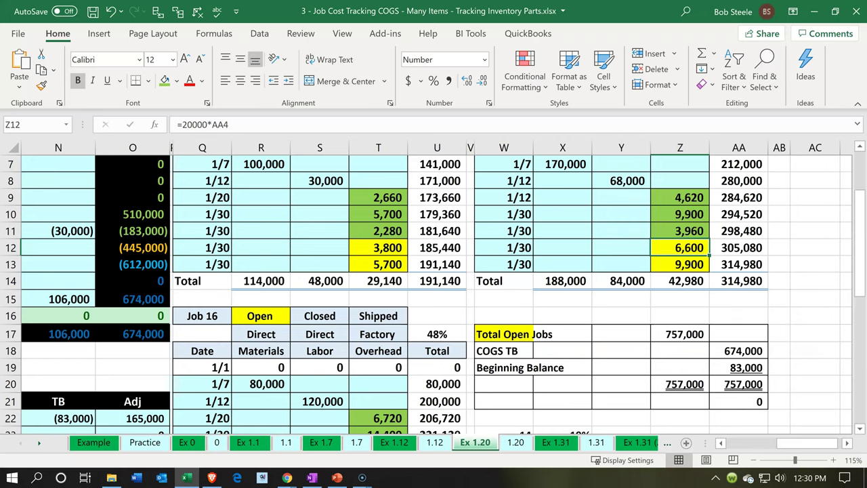
scroll(403, 203, down, 1)
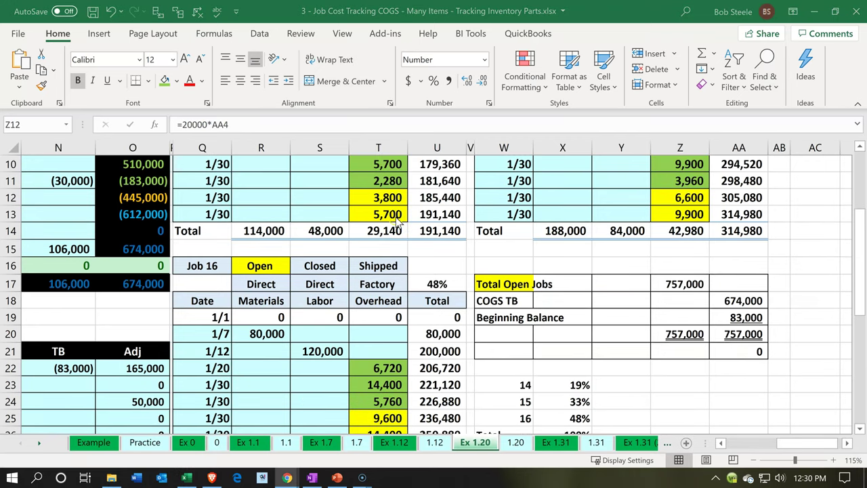
scroll(399, 220, down, 1)
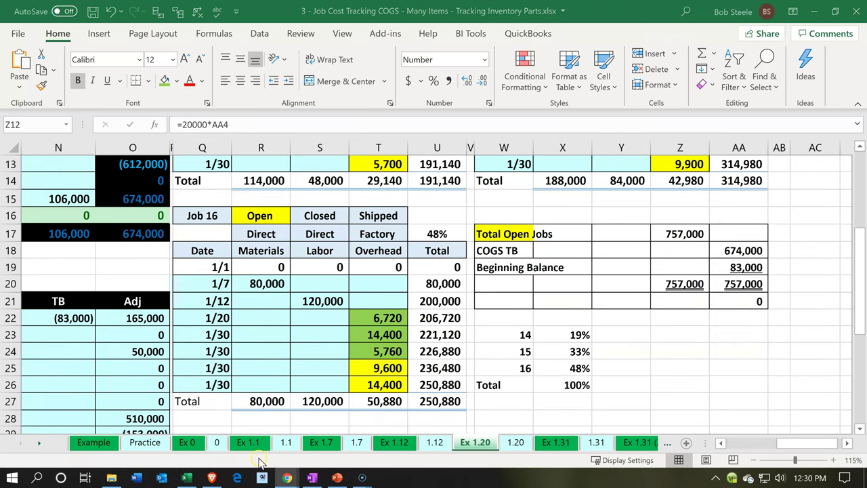
mouse_move(206, 480)
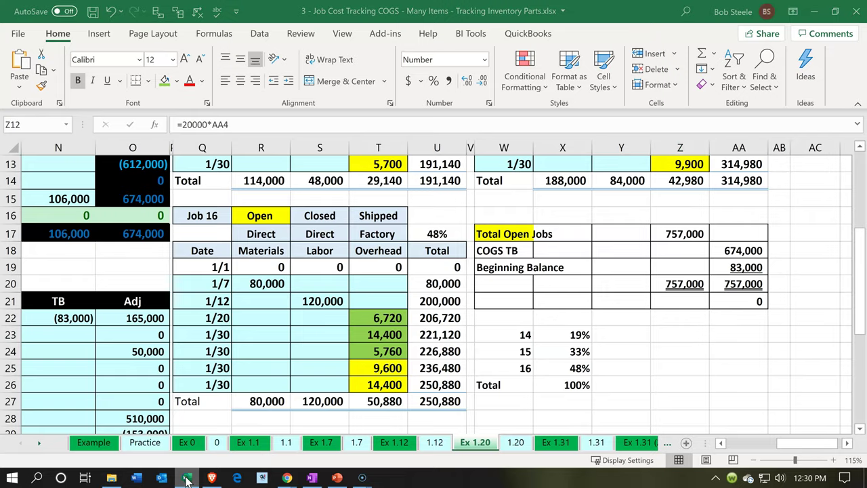
click(184, 479)
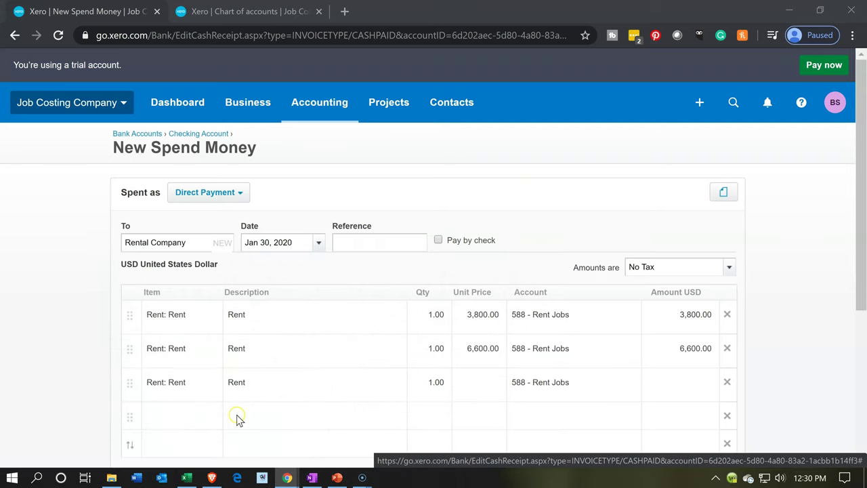
click(472, 390)
key(Tab)
key(Tab)
key(Tab)
scroll(505, 304, down, 1)
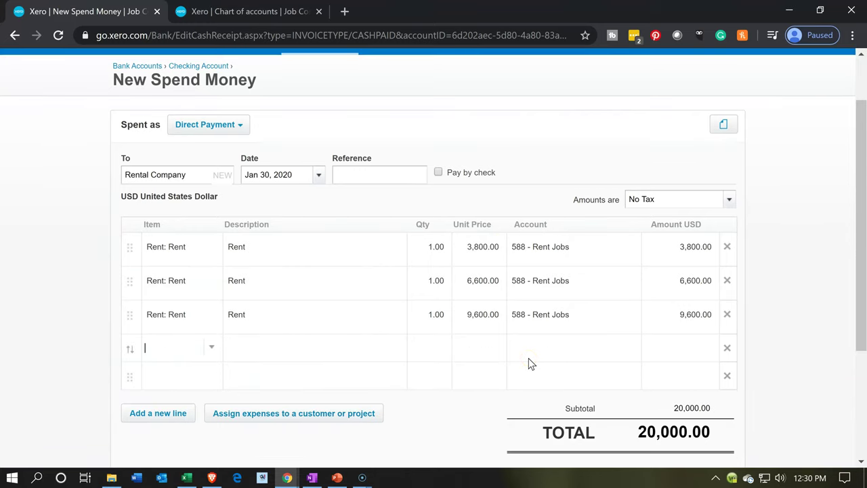
Open the assignment of expenses to customers or projects and assign the 3,800.00 Rent line to project 14
click(272, 413)
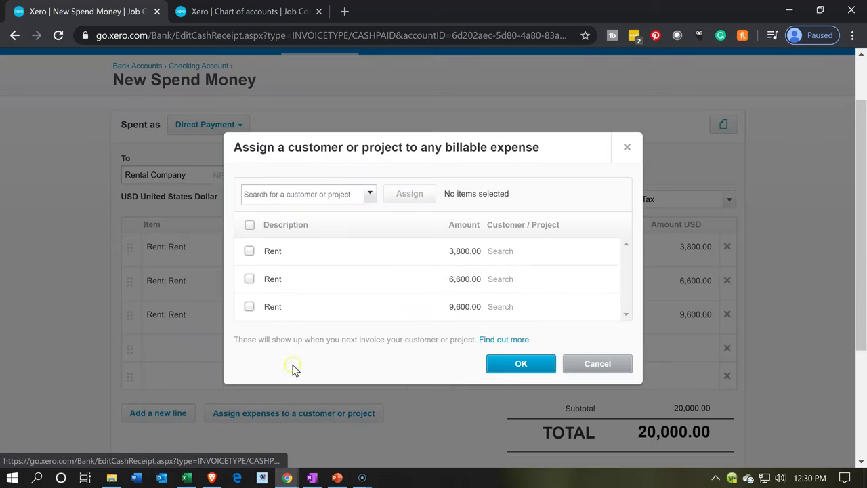
click(249, 251)
click(267, 192)
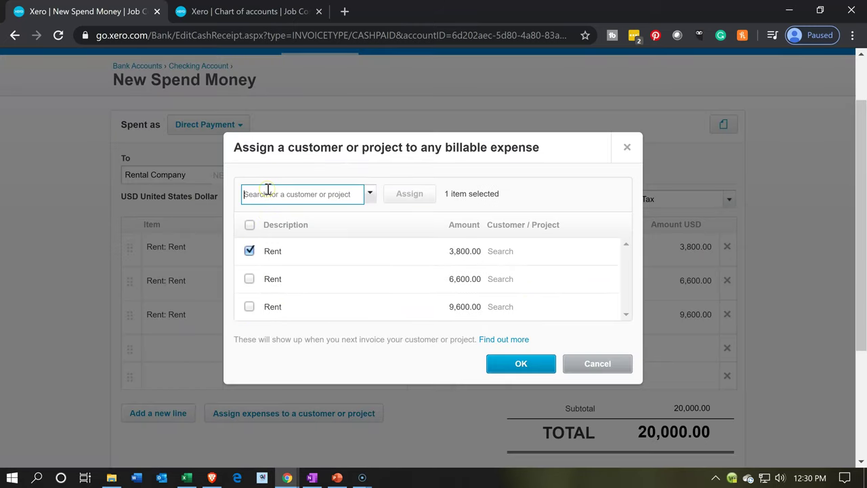
text(14)
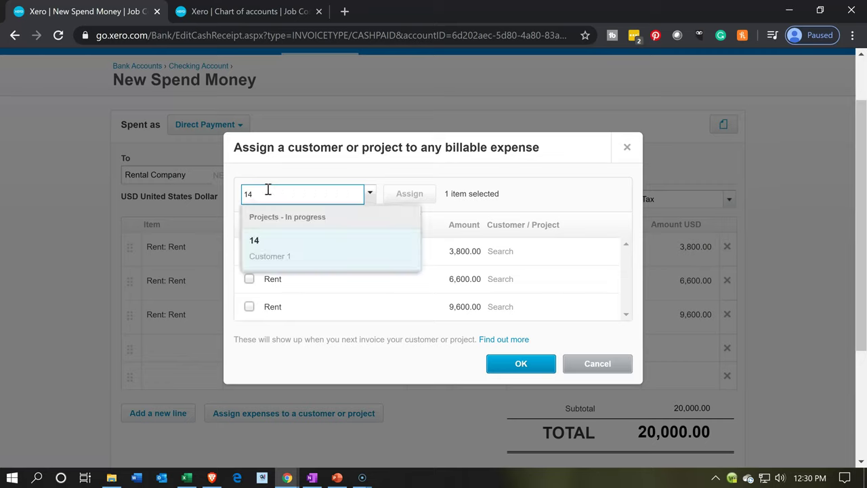
click(285, 252)
click(425, 195)
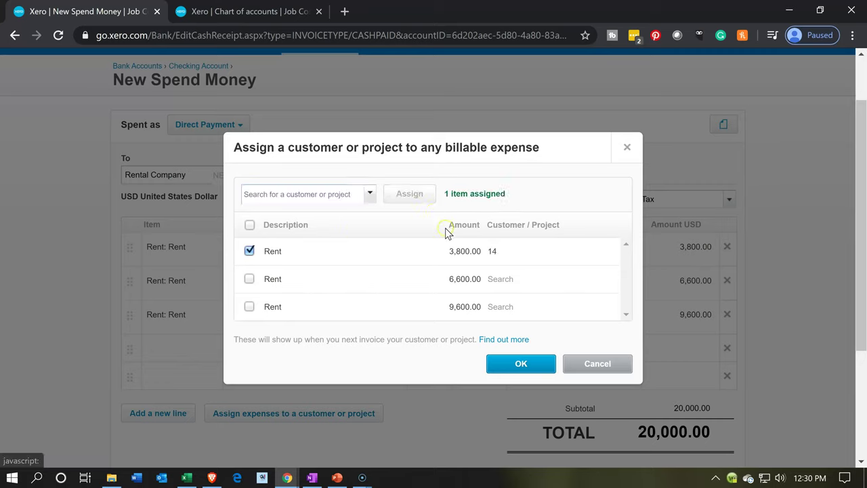
Assign only the 6,600.00 Rent line to project 15
click(249, 251)
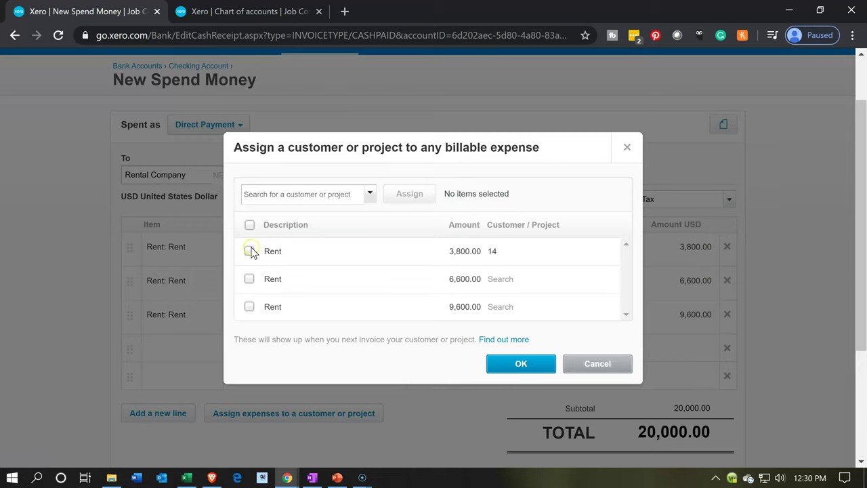
click(248, 279)
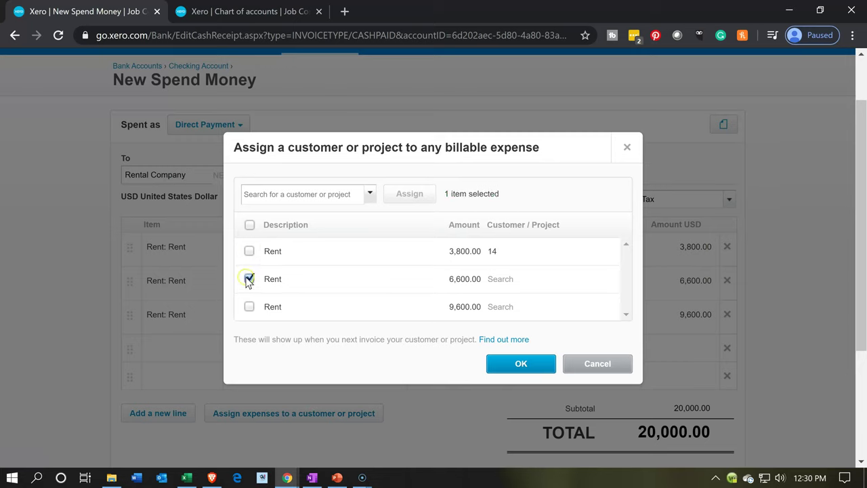
click(258, 198)
text(15)
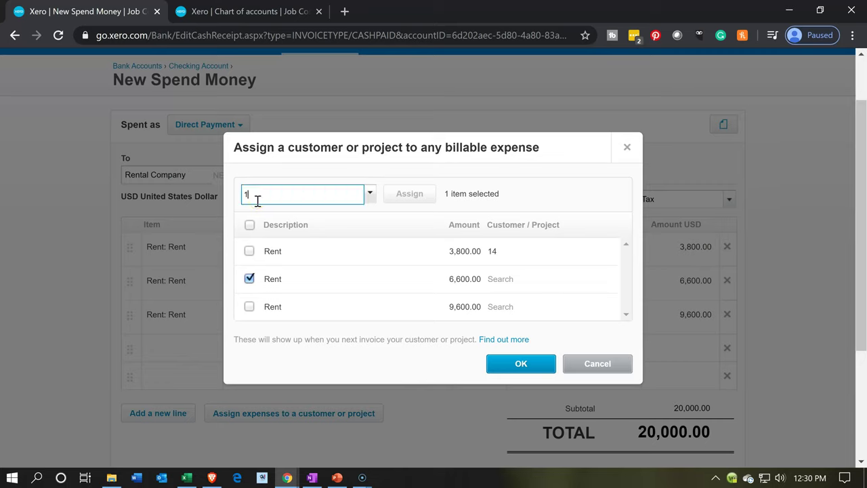
click(275, 254)
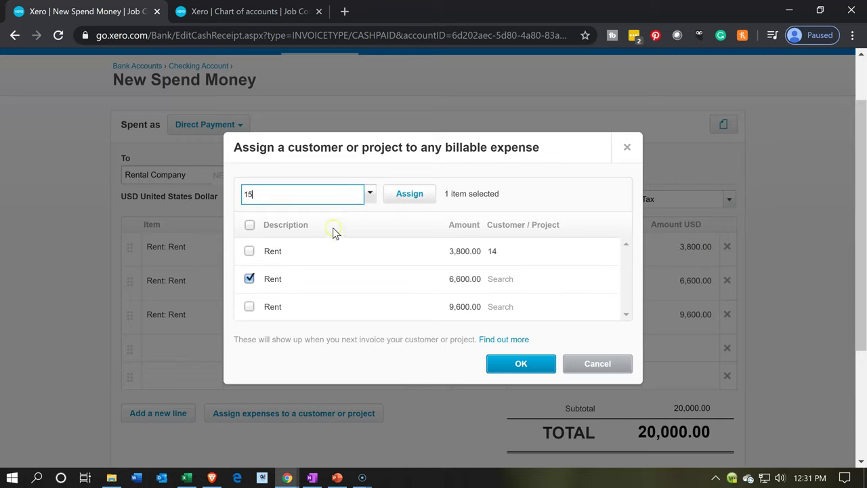
click(431, 196)
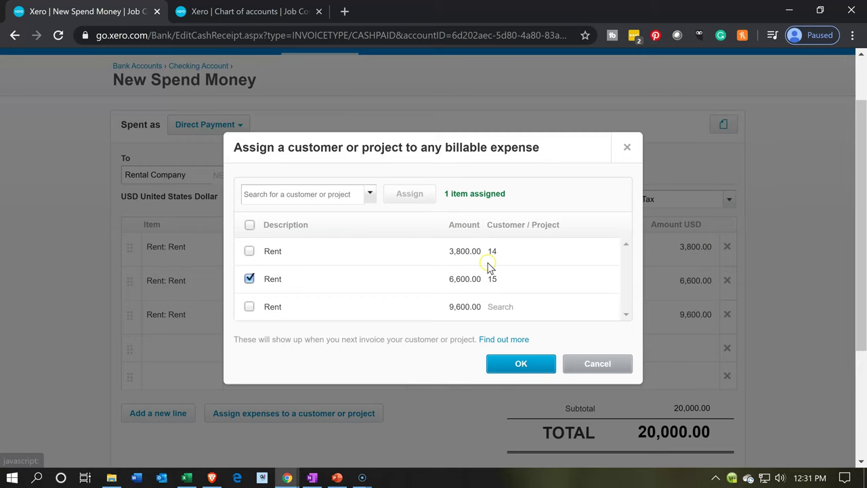
Assign only the 9,600.00 Rent line to project 16 and confirm the project assignments
click(248, 278)
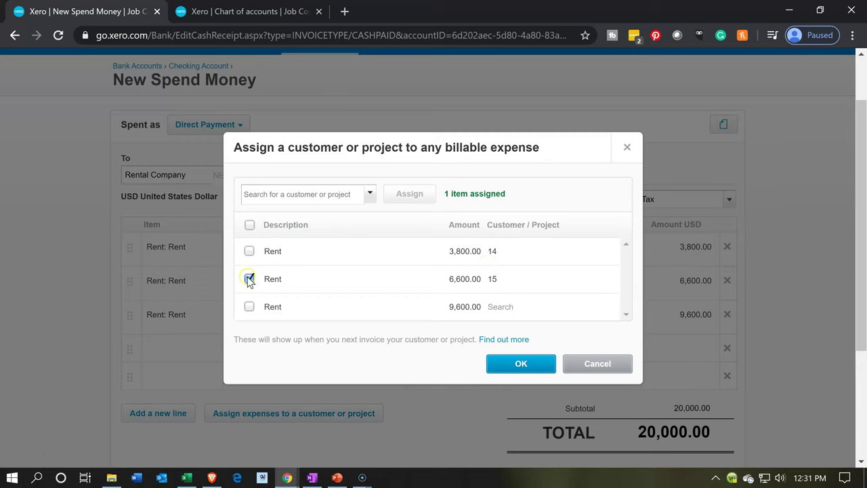
click(249, 307)
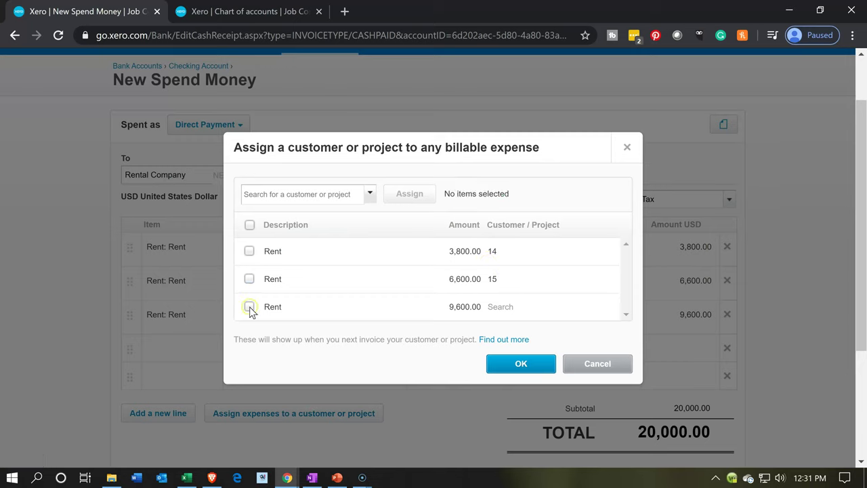
click(282, 195)
text(16)
click(281, 264)
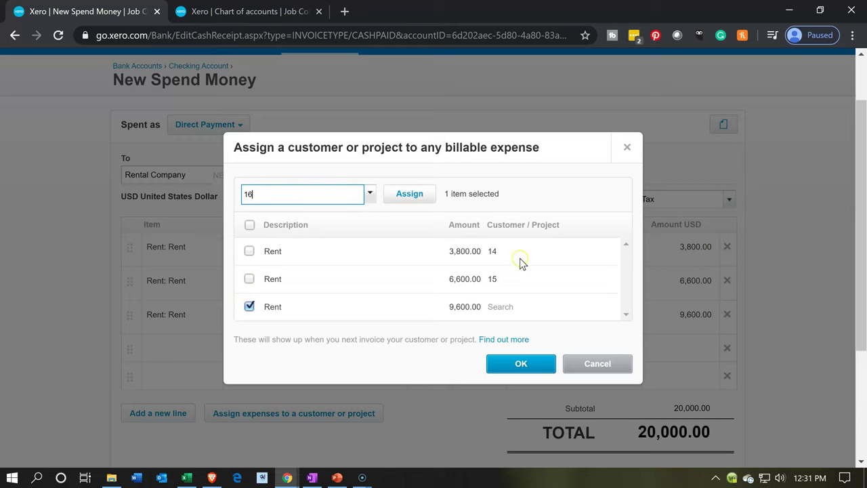
click(425, 200)
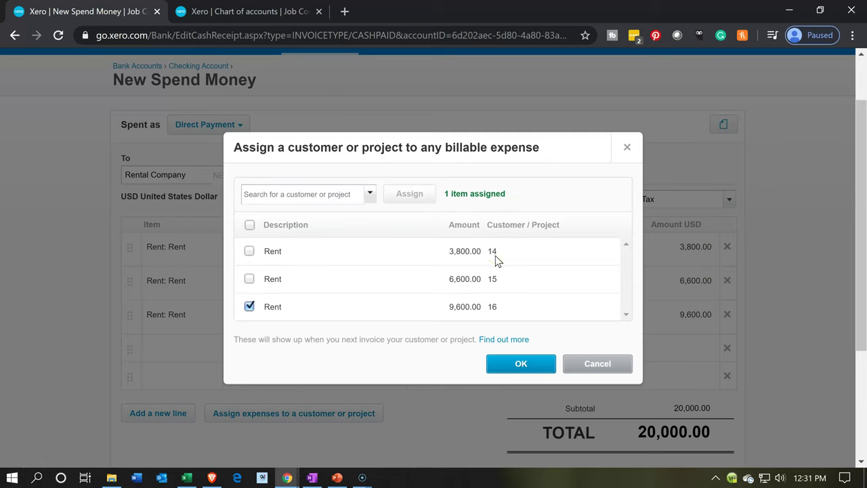
click(510, 364)
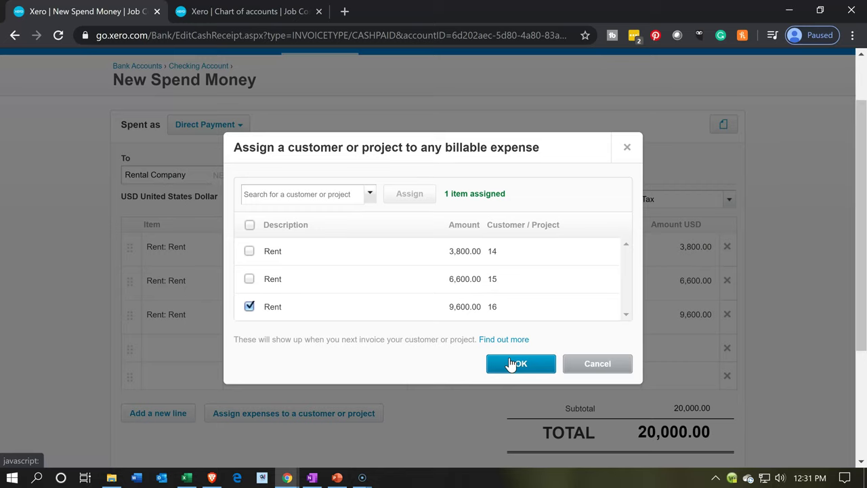
click(510, 363)
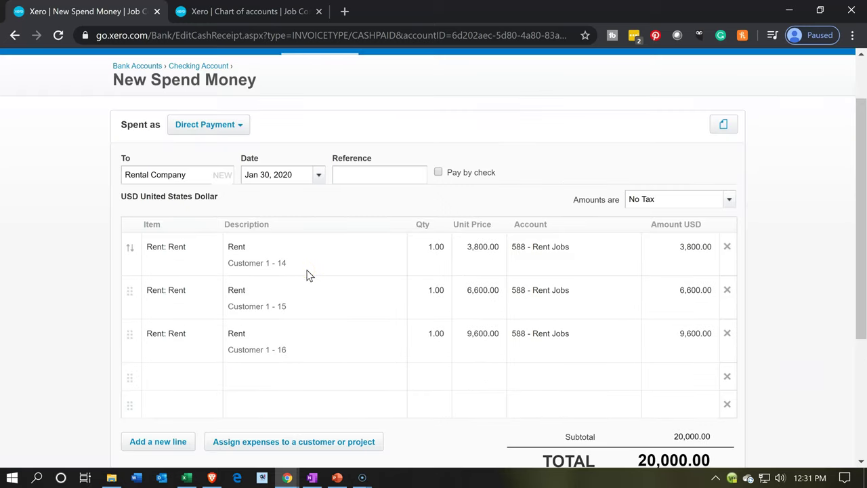
Review the Rent lines with their assigned projects, and save the rent payment with the option to add another transaction
click(302, 308)
click(307, 326)
click(315, 324)
scroll(315, 329, down, 1)
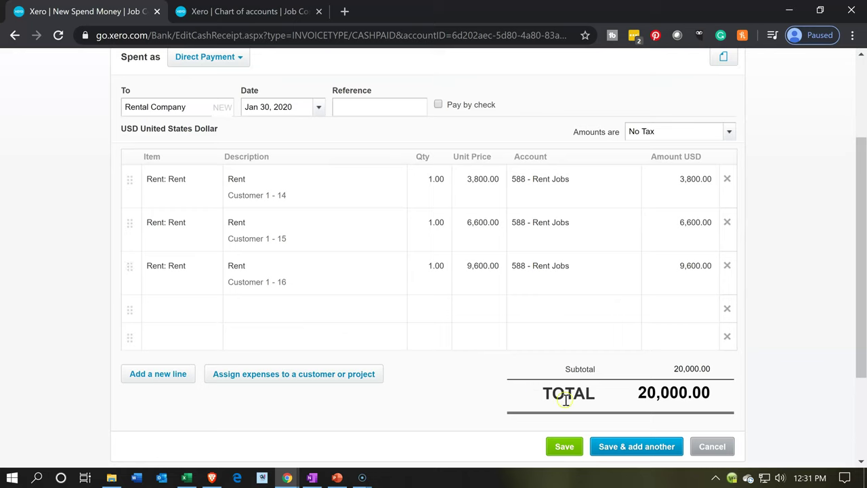
click(619, 450)
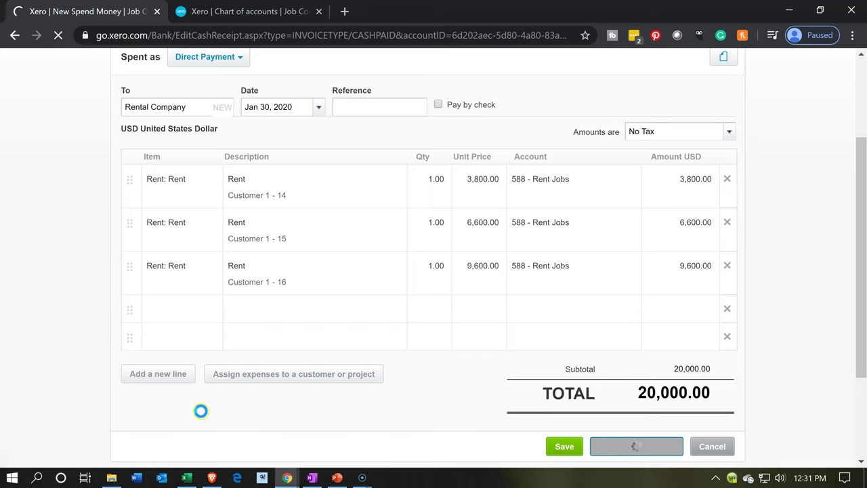
Switch to the Excel job cost workbook and fill the 1/30 overhead amounts 3,800, 6,600 and 9,600 for jobs 14, 15 and 16 green
click(186, 477)
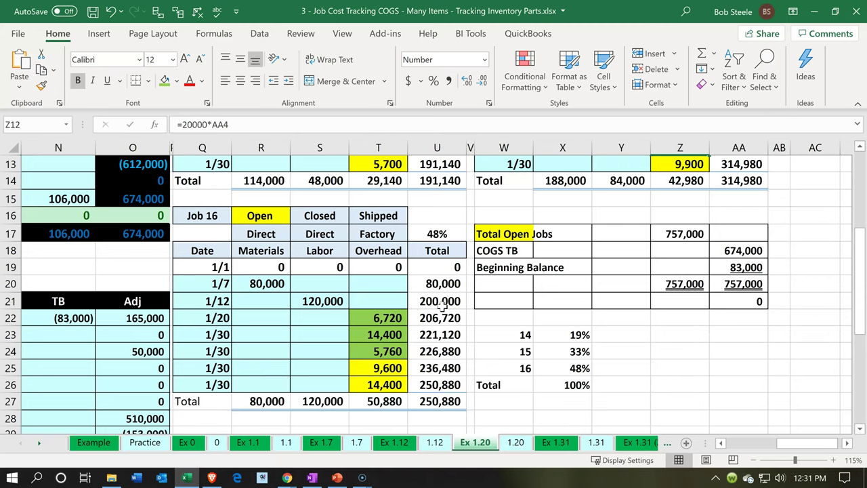
click(441, 304)
scroll(442, 305, up, 3)
scroll(441, 304, up, 1)
click(389, 297)
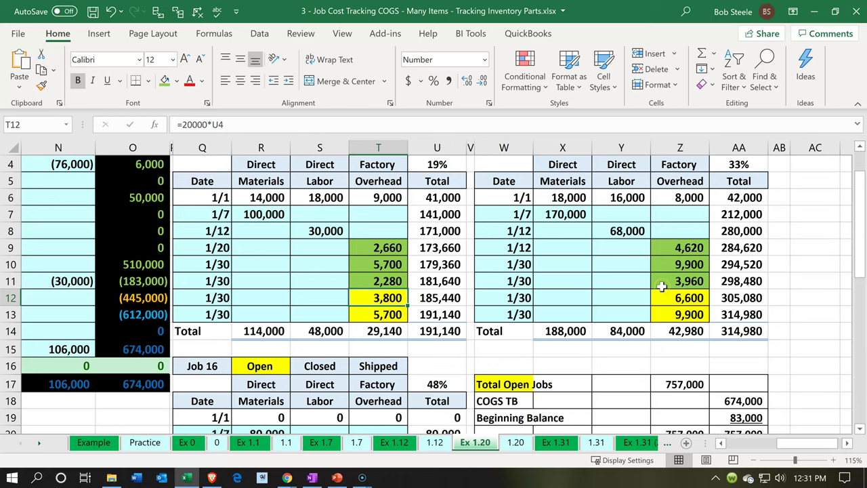
click(662, 293)
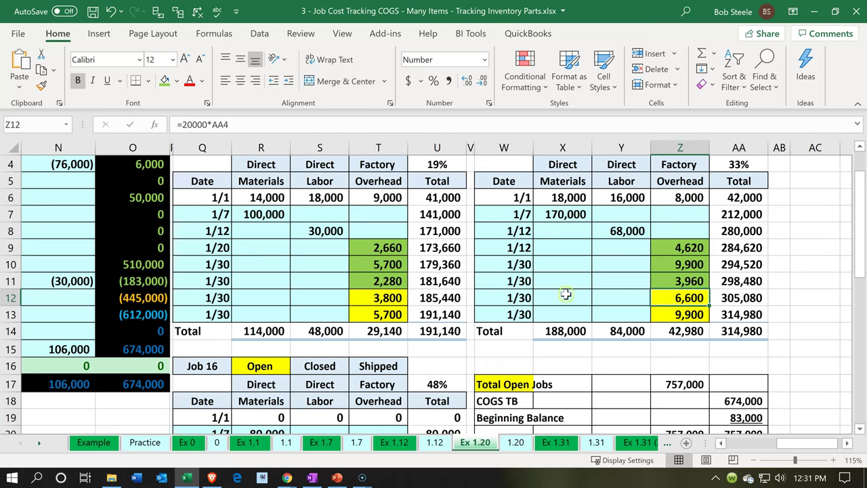
click(374, 298)
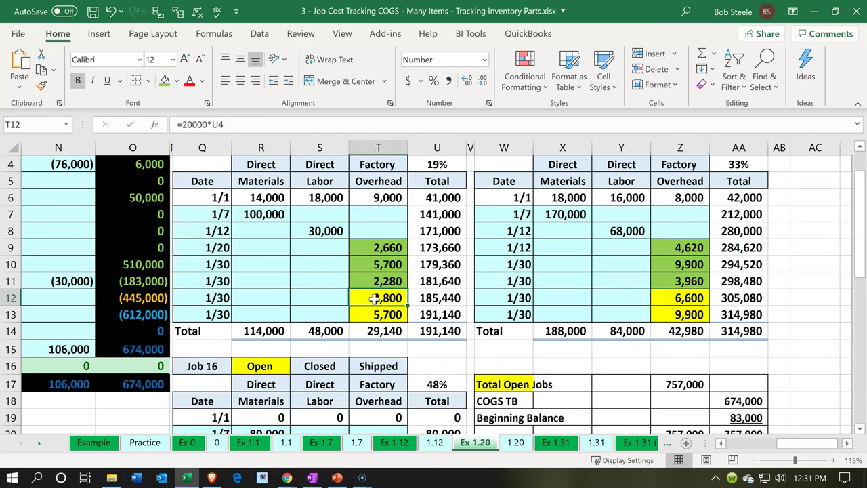
ctrl+click(660, 296)
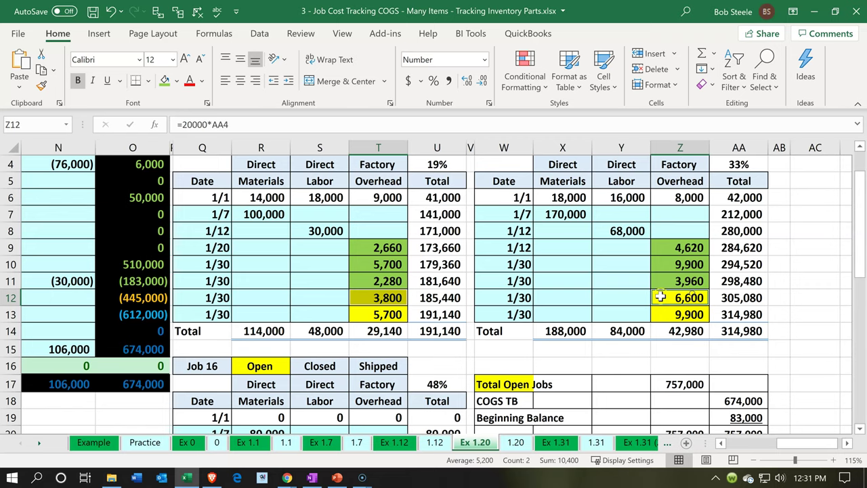
scroll(508, 301, down, 3)
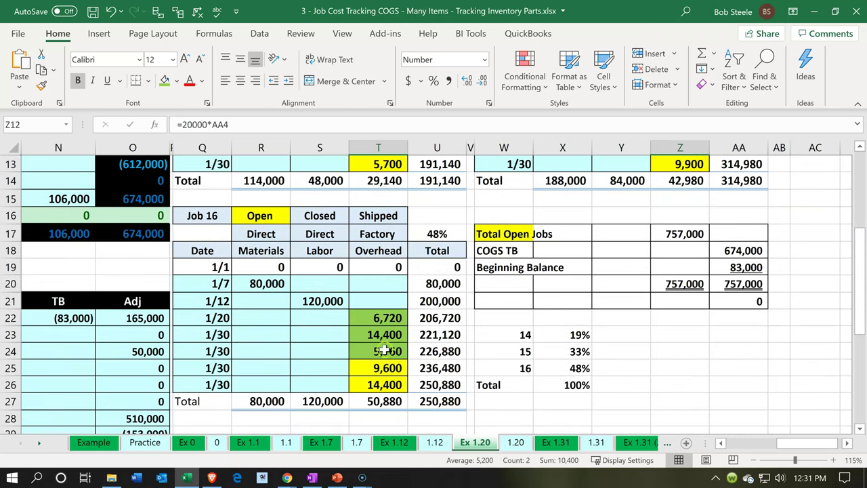
ctrl+click(388, 366)
right_click(388, 366)
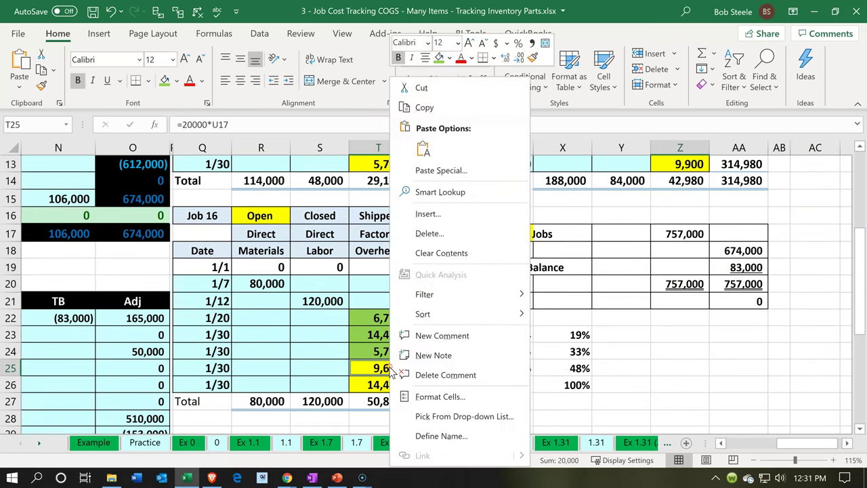
click(440, 59)
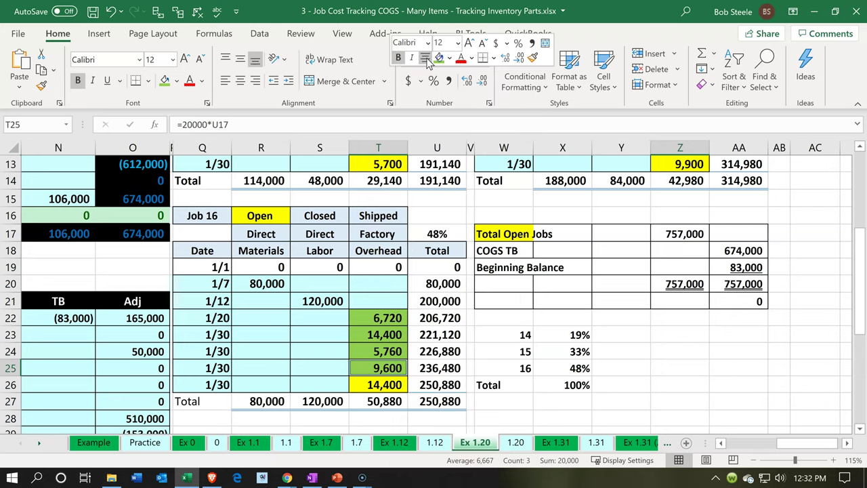
Review the 1/30 factory overhead transactions in the transaction list, down to the depreciation on factory equipment
click(303, 241)
key(Left)
key(Left)
key(Left)
key(Left)
key(Left)
key(Left)
key(Left)
key(Left)
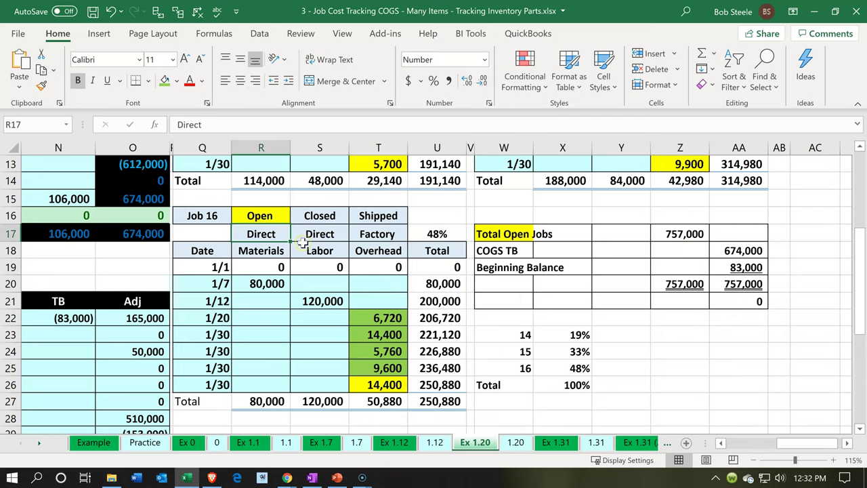
key(Home)
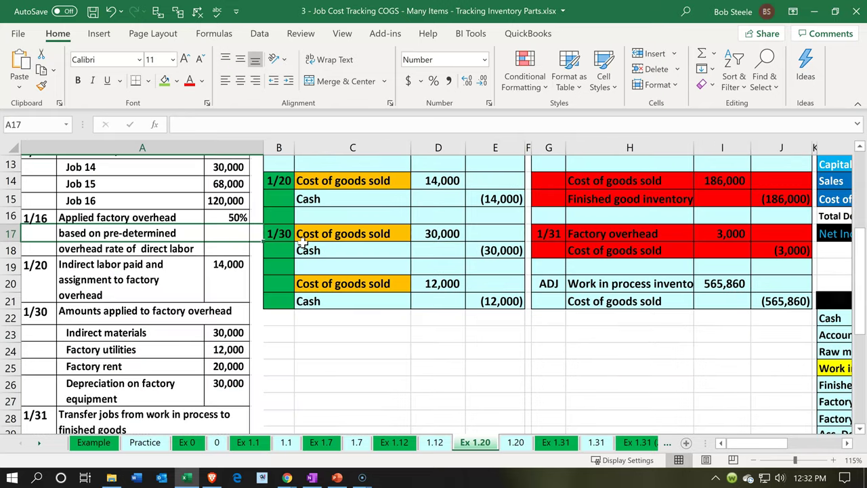
scroll(303, 242, down, 4)
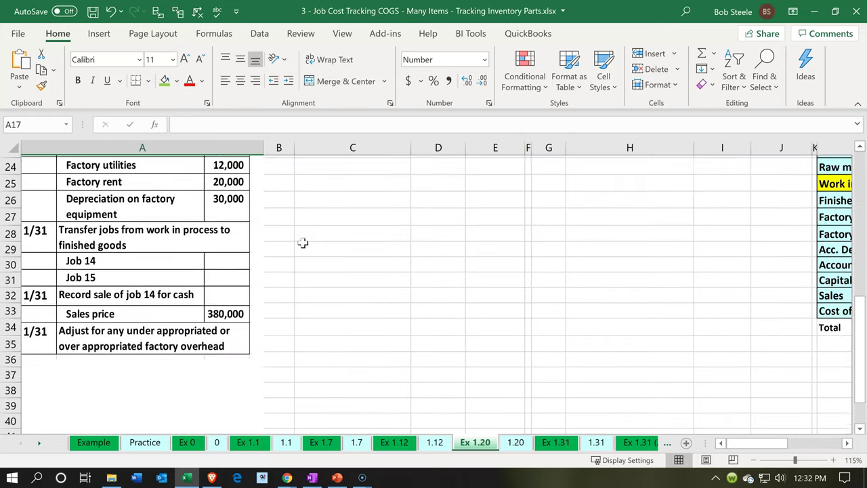
scroll(303, 243, up, 1)
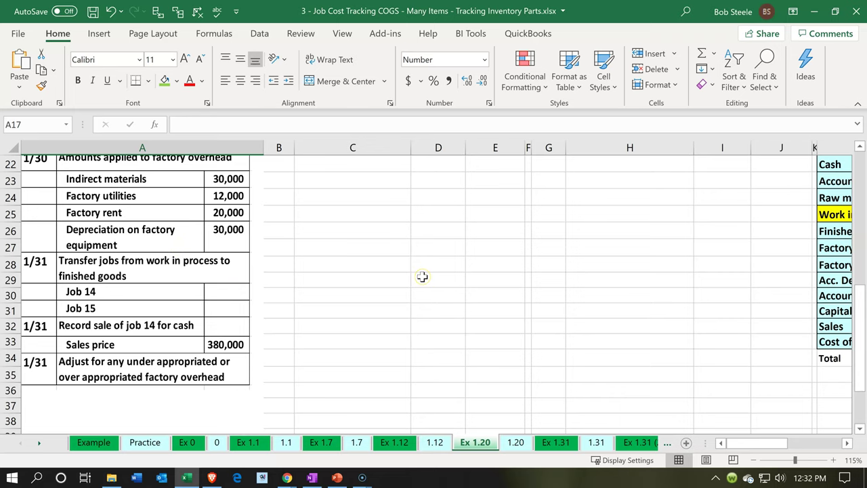
scroll(422, 276, up, 7)
Examine the factory equipment depreciation journal entry, its cost of goods sold debit and accumulated depreciation credit, alongside the trial balance
click(553, 250)
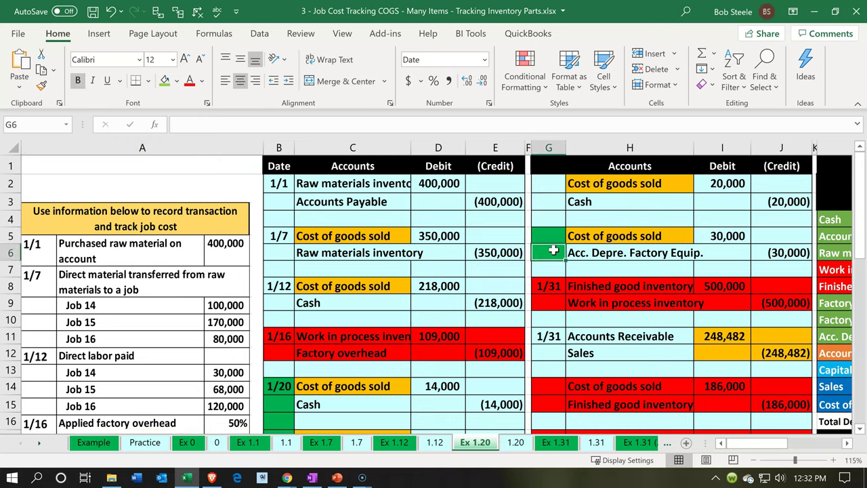
key(Right)
key(Right)
key(Right)
key(Right)
key(Right)
key(Right)
key(Right)
key(Right)
key(Right)
key(Right)
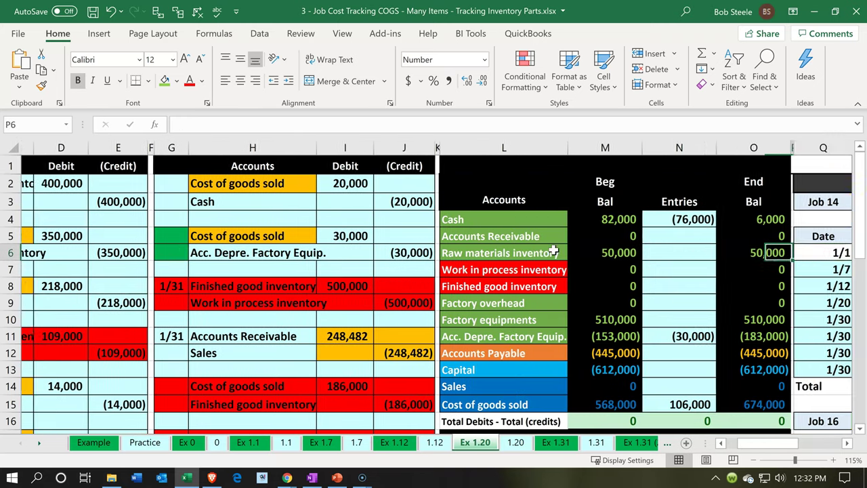
key(Right)
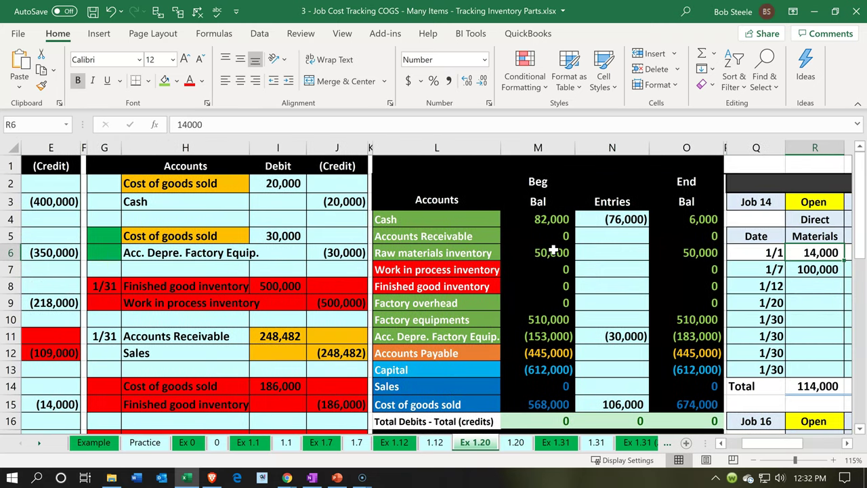
click(271, 238)
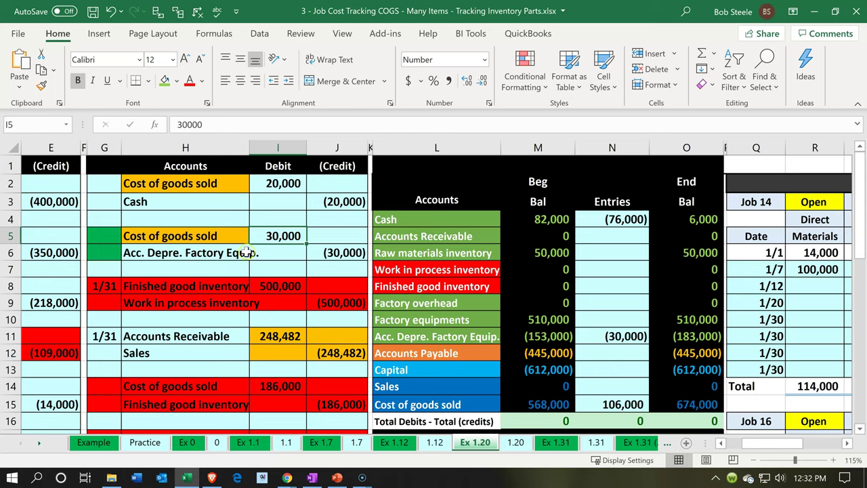
click(248, 252)
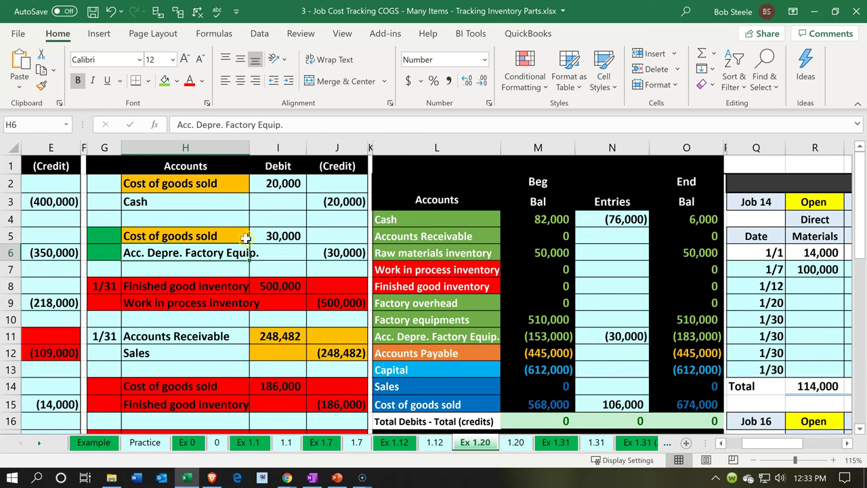
click(245, 237)
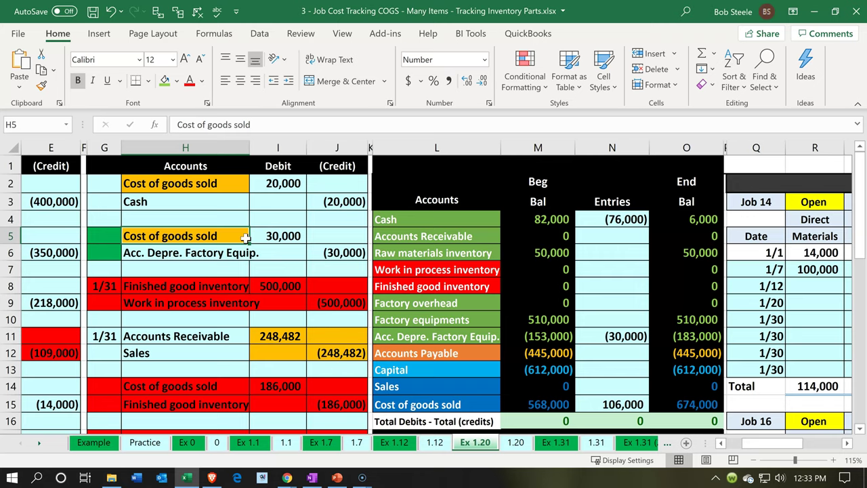
Examine the remaining yellow 1/30 factory overhead amounts on the cost sheets of jobs 14, 15 and 16
key(ctrl+Right)
key(ctrl+Right)
key(ctrl+Right)
key(ctrl+Right)
key(ctrl+Right)
key(ctrl+Right)
key(ctrl+Right)
key(ctrl+Right)
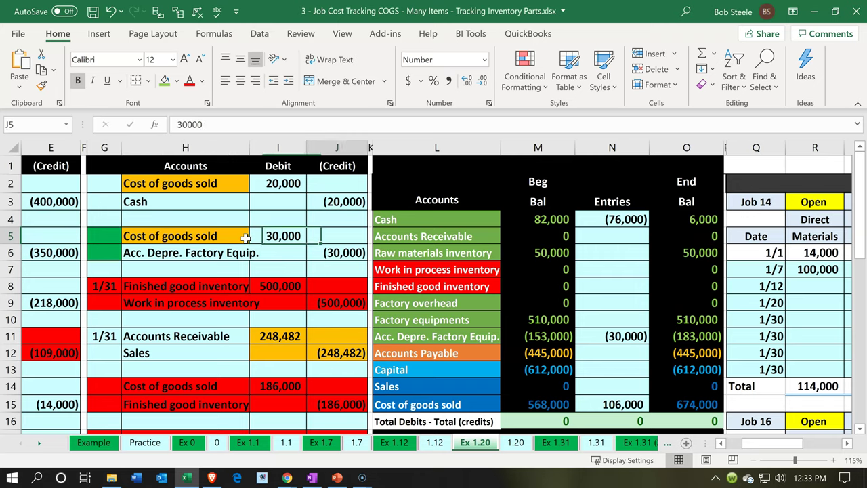
key(Right)
key(Right)
scroll(403, 273, down, 2)
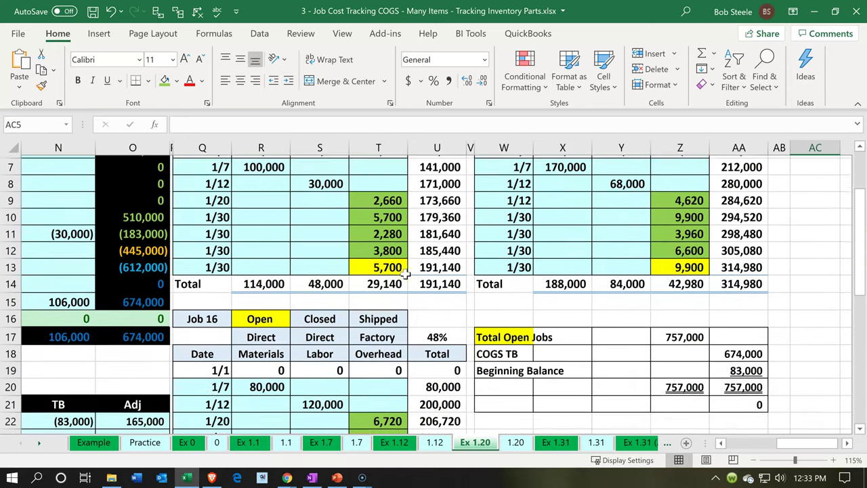
scroll(387, 291, down, 2)
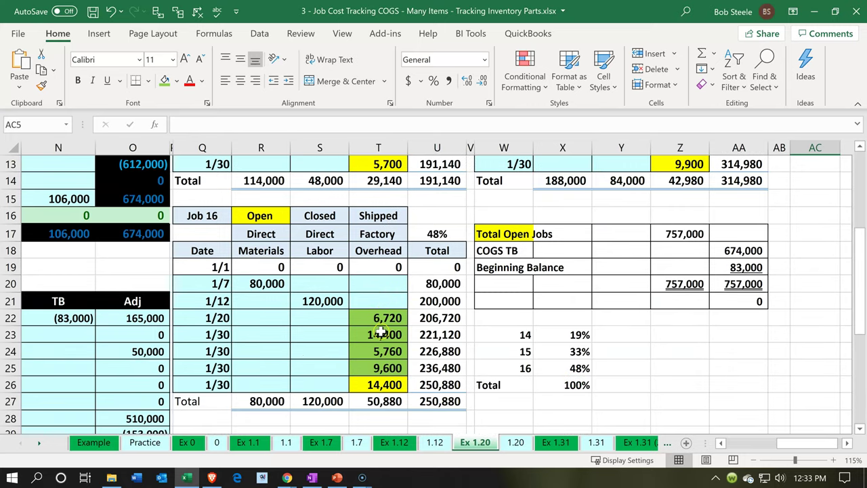
scroll(380, 331, up, 3)
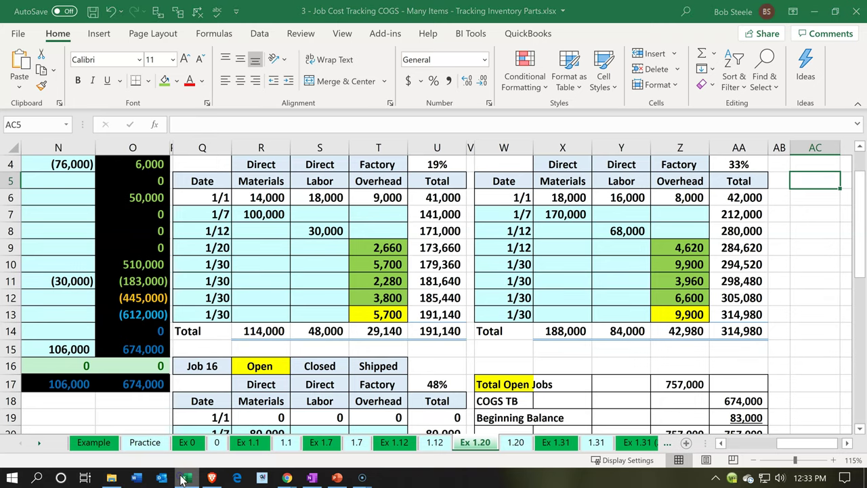
Switch back to the new spend money form in Xero and set the payee to Misc
click(183, 479)
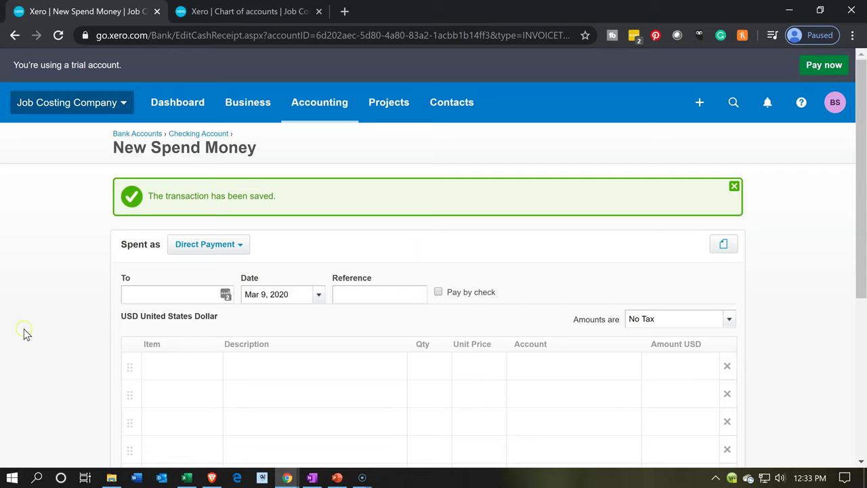
scroll(24, 333, down, 1)
text(Mi)
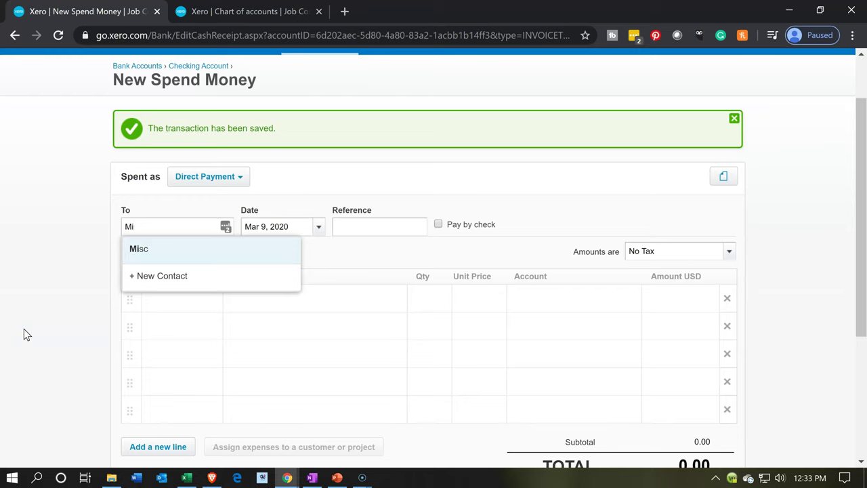
key(Tab)
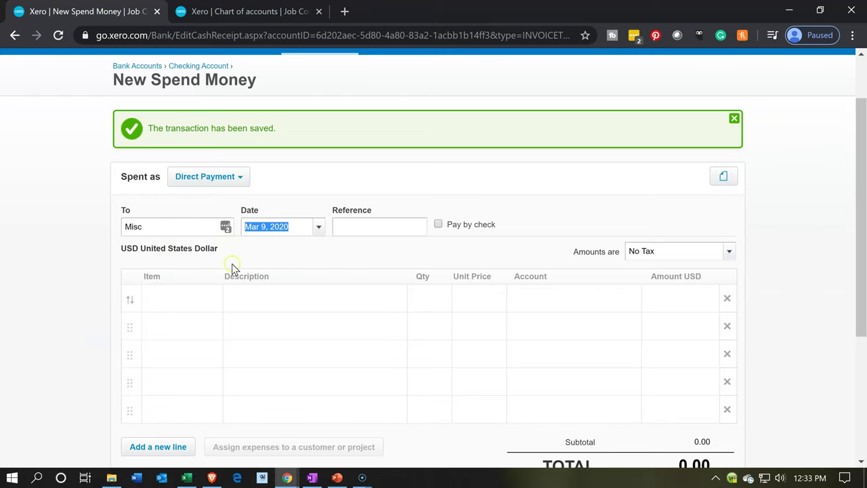
Set the date of the new spend money transaction to Jan 30, 2020
click(316, 229)
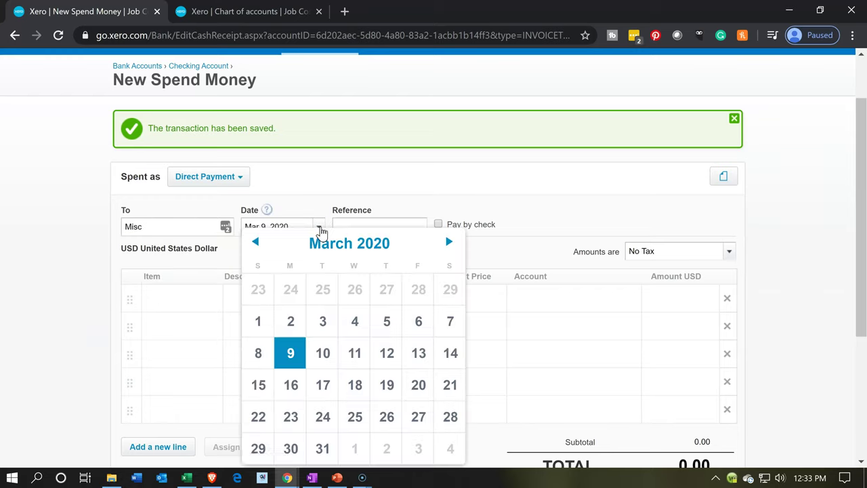
click(256, 242)
click(256, 242)
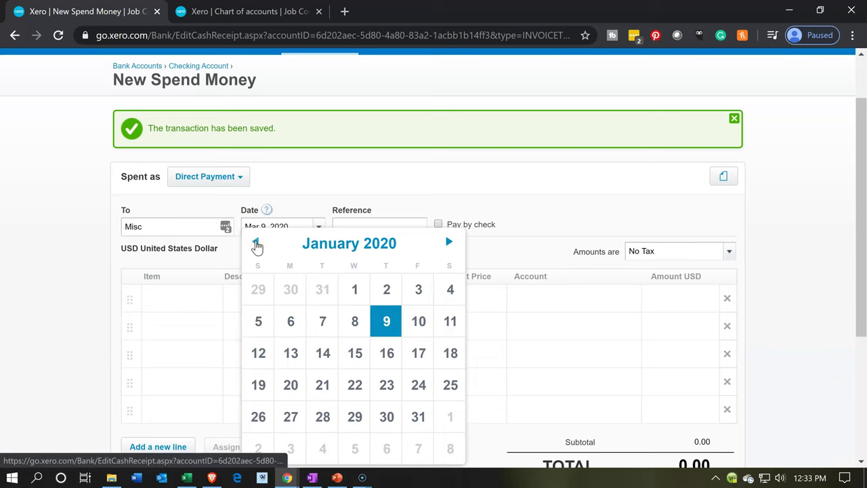
click(256, 242)
scroll(408, 321, down, 6)
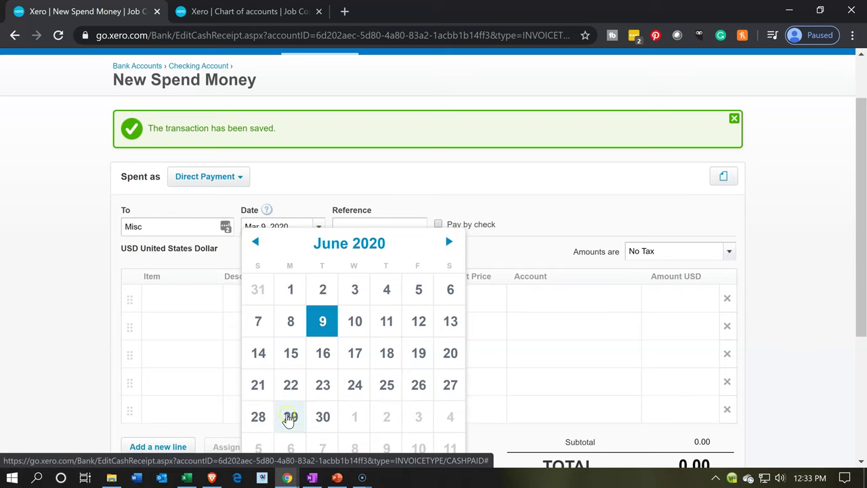
click(256, 244)
click(256, 244)
click(256, 244)
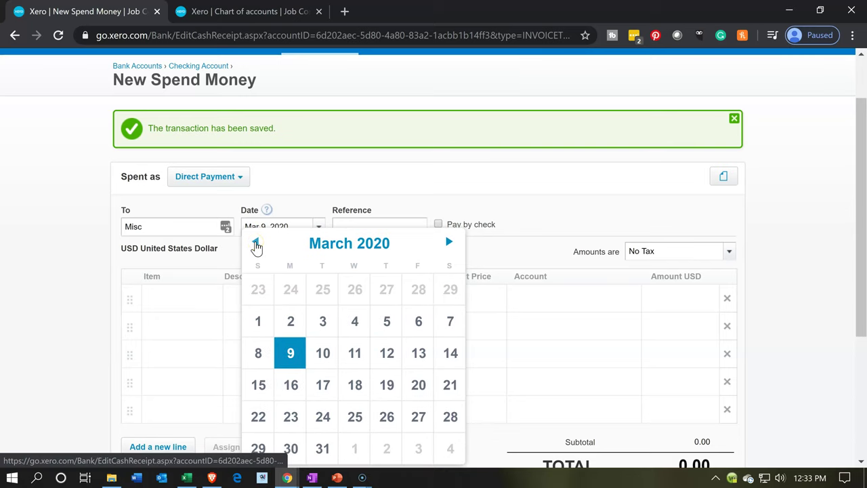
click(256, 243)
click(256, 243)
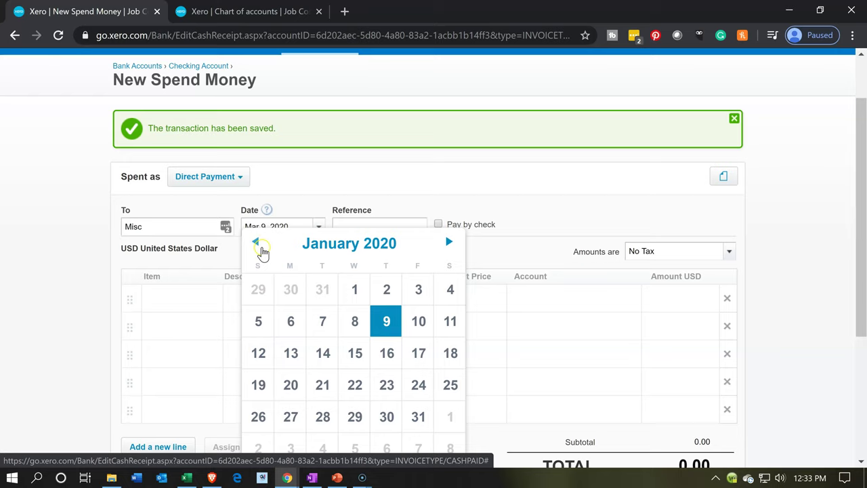
click(384, 421)
Create a new item from the first transaction line, with Depreciation as both its item code and item name
click(198, 305)
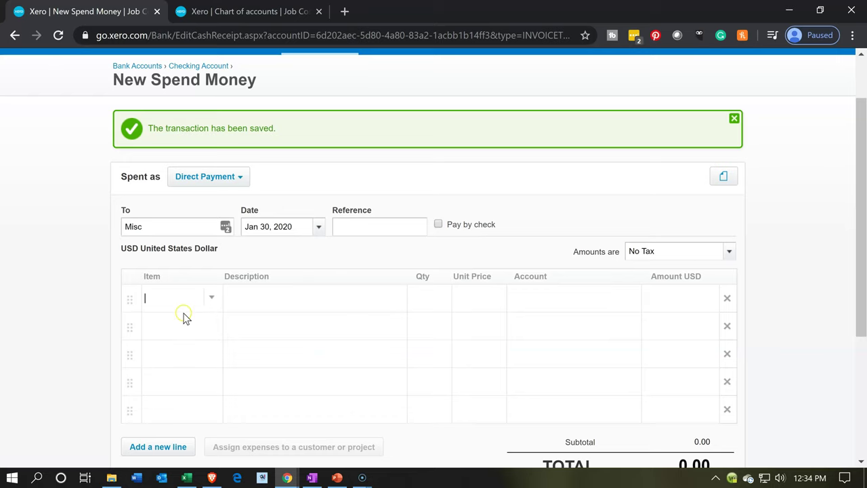
click(216, 299)
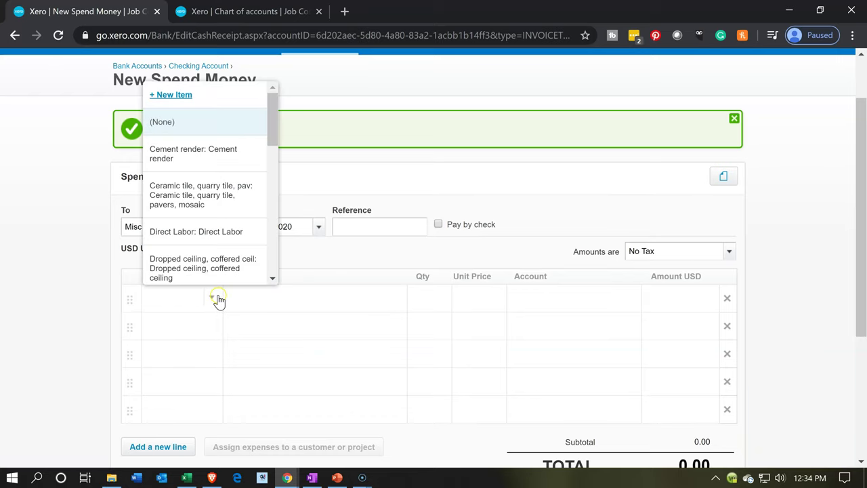
click(173, 98)
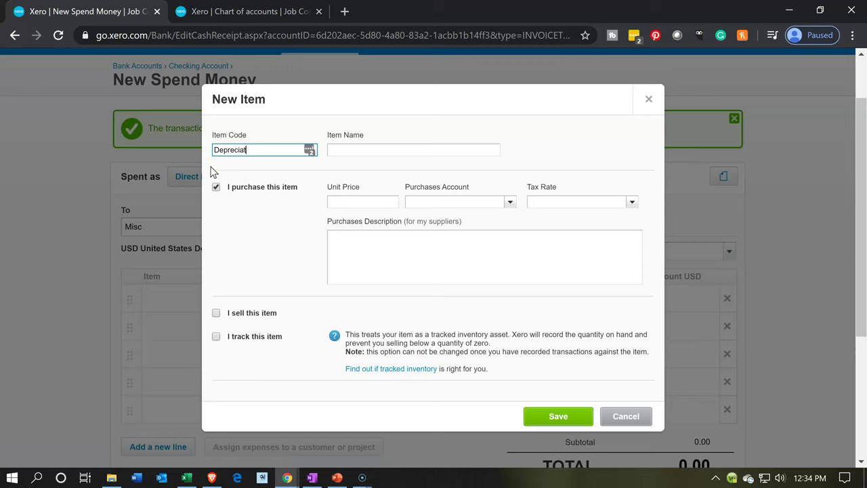
key(shift+Left)
key(shift+Left)
key(shift+Left)
key(shift+Left)
key(shift+Left)
key(shift+Left)
key(shift+Left)
key(shift+Left)
key(shift+Left)
key(shift+Left)
key(Tab)
text(Depreciation)
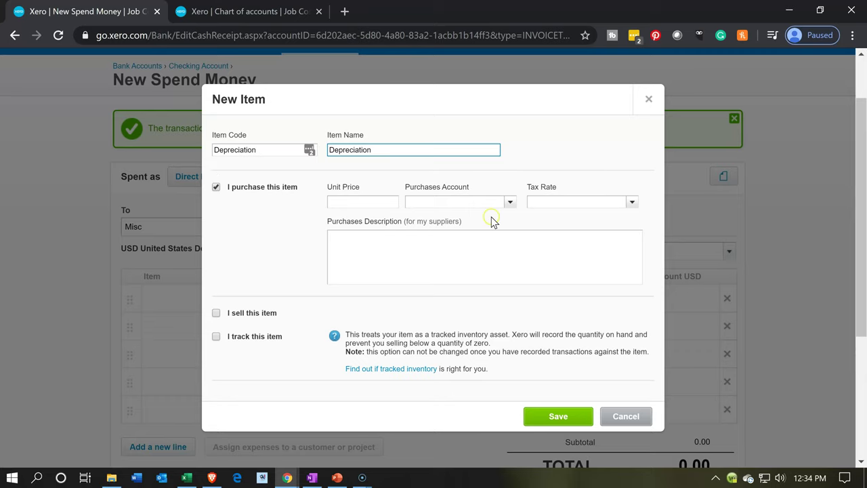
Start a new purchases account for the item, checking the chart of accounts for a free code, with type Direct Costs and code 590
click(510, 205)
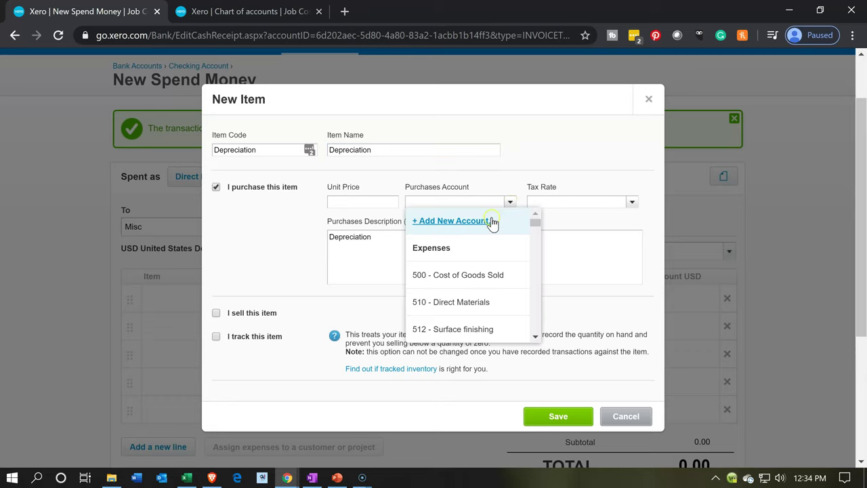
click(486, 224)
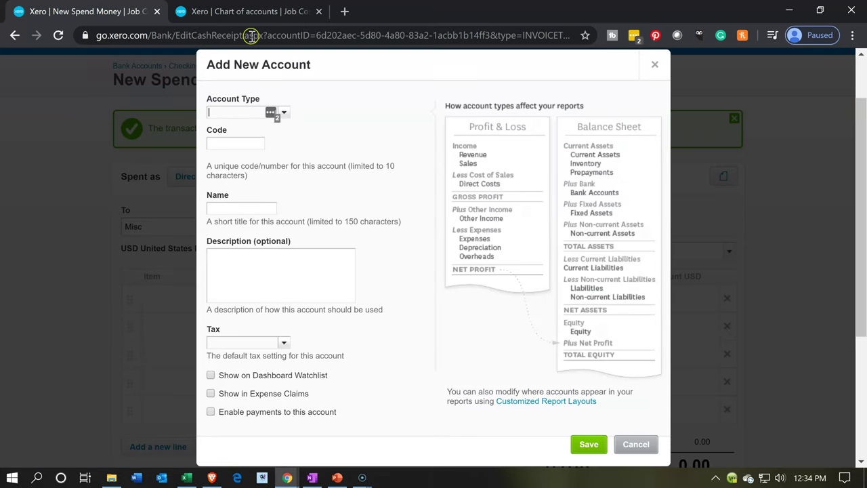
click(245, 14)
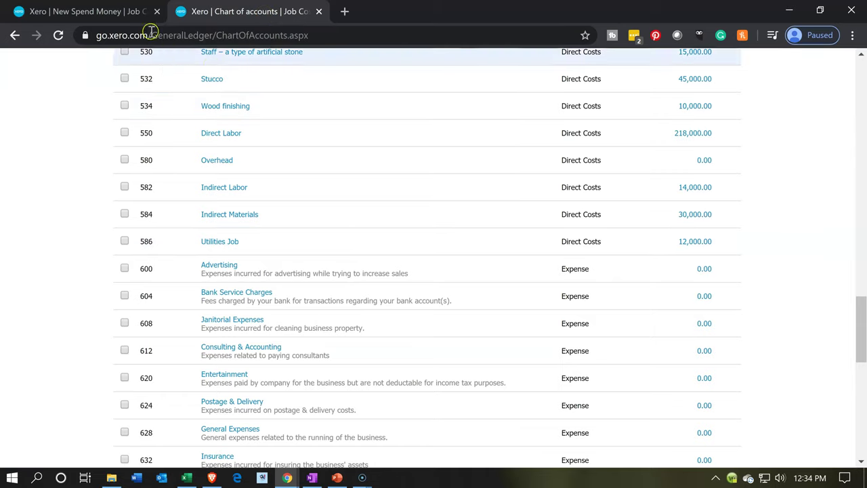
click(124, 14)
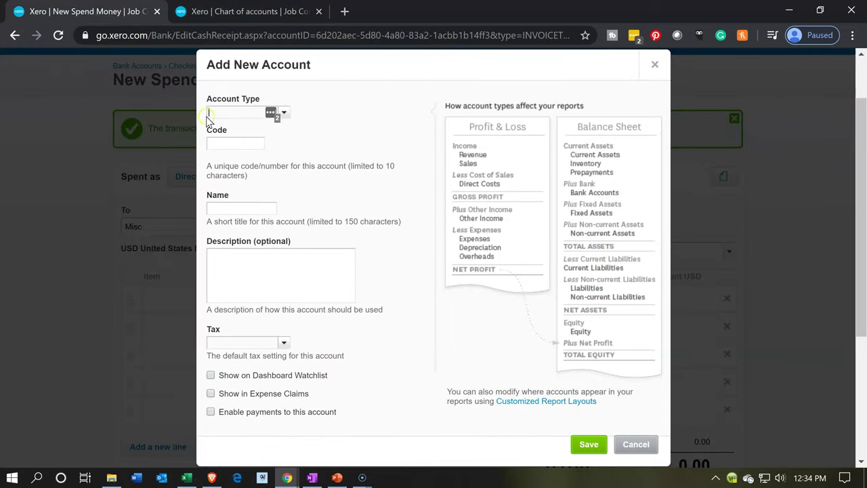
click(224, 144)
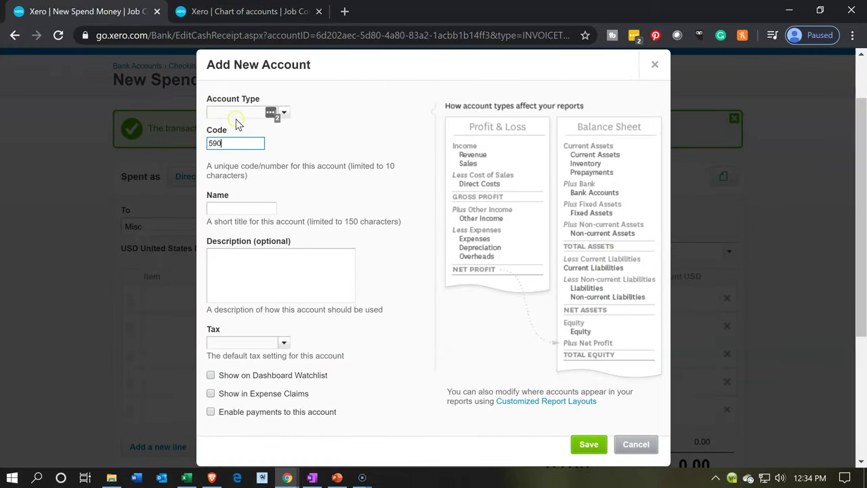
click(235, 114)
text(di)
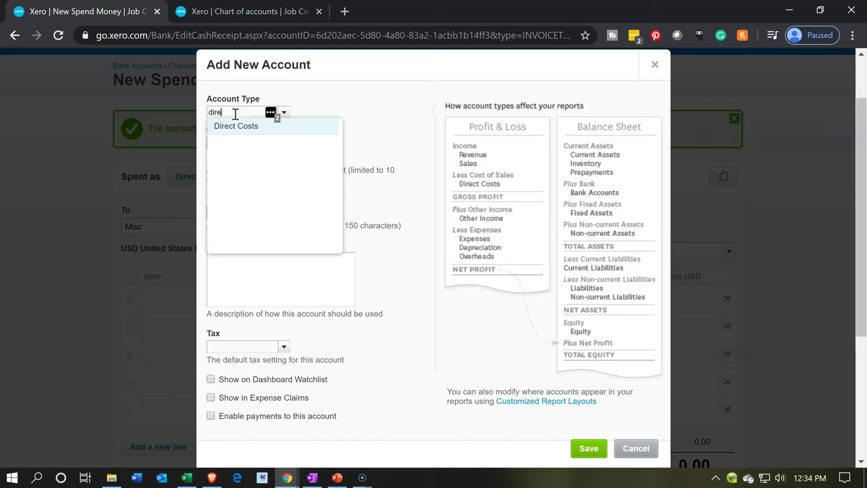
text(re)
key(Tab)
key(Tab)
key(Tab)
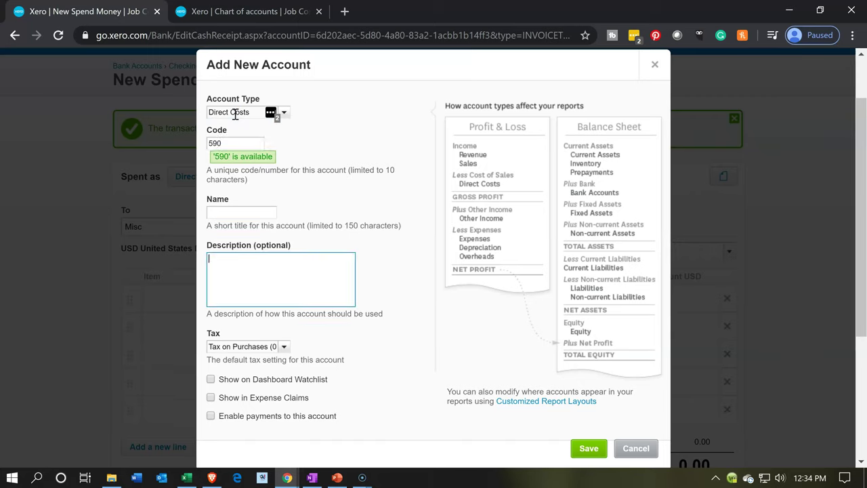
Name the new account Depreciation Job and save it
click(222, 215)
text(Depreciation)
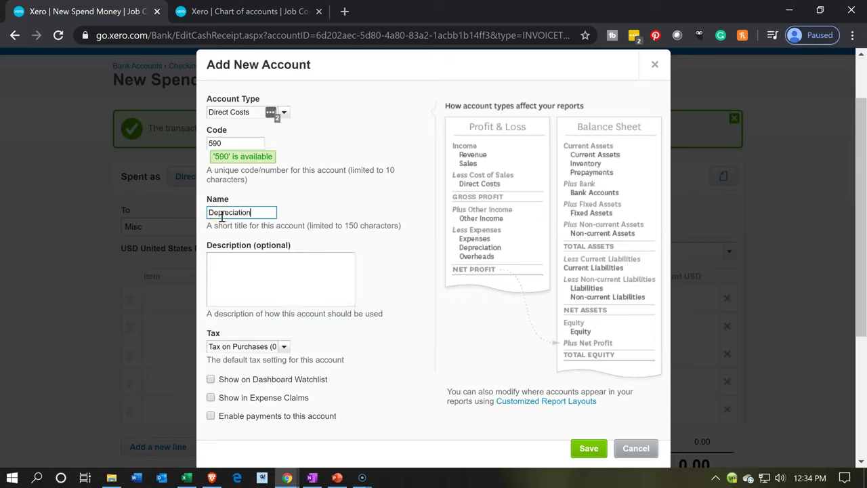
key(Tab)
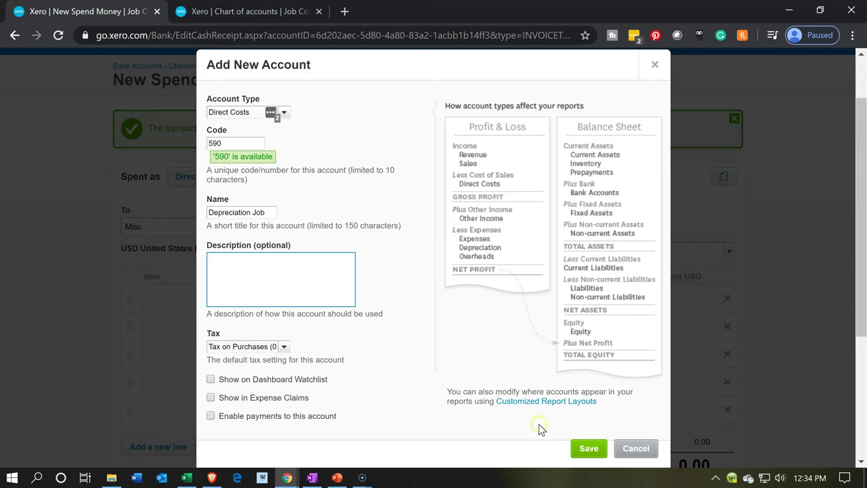
click(591, 460)
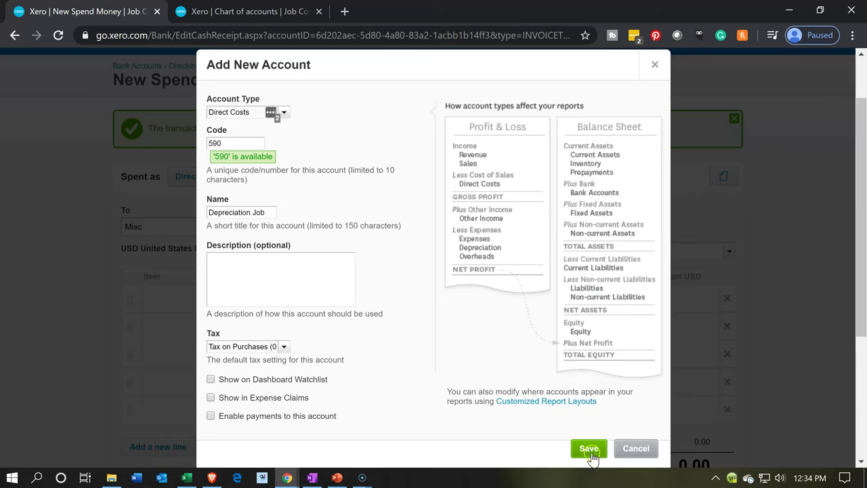
click(585, 447)
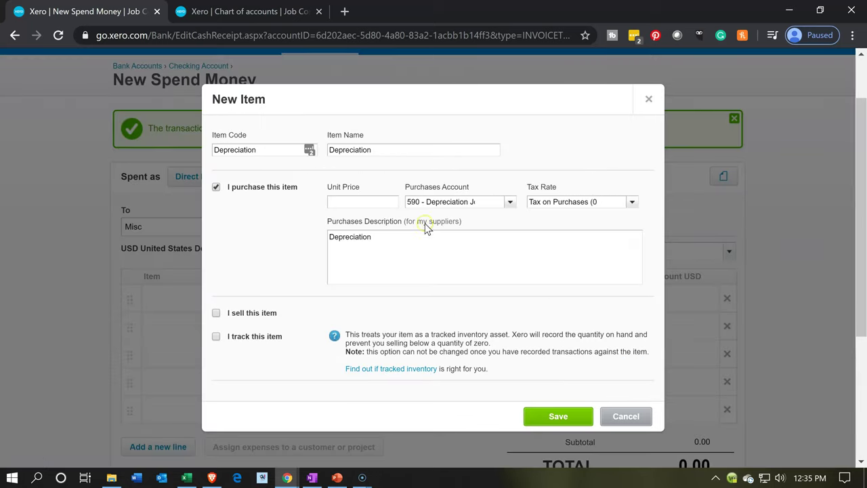
Mark the Depreciation item as sold with sales account 400 - Sales, and save the item
click(216, 314)
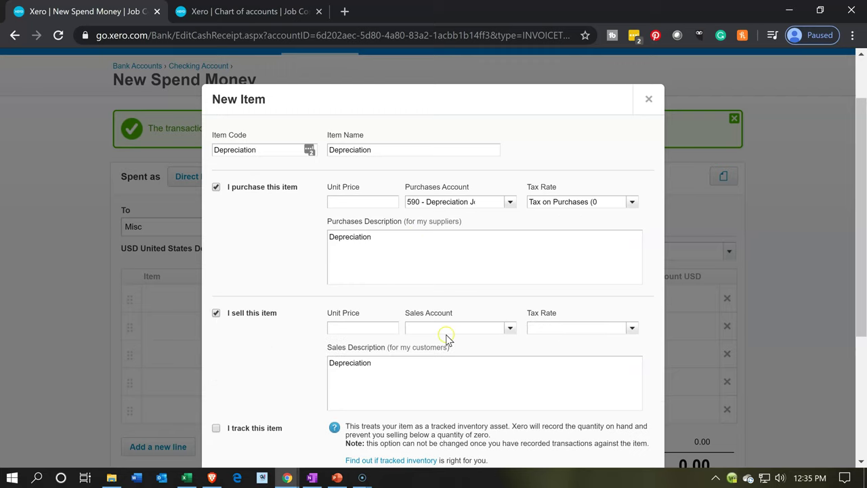
text(400)
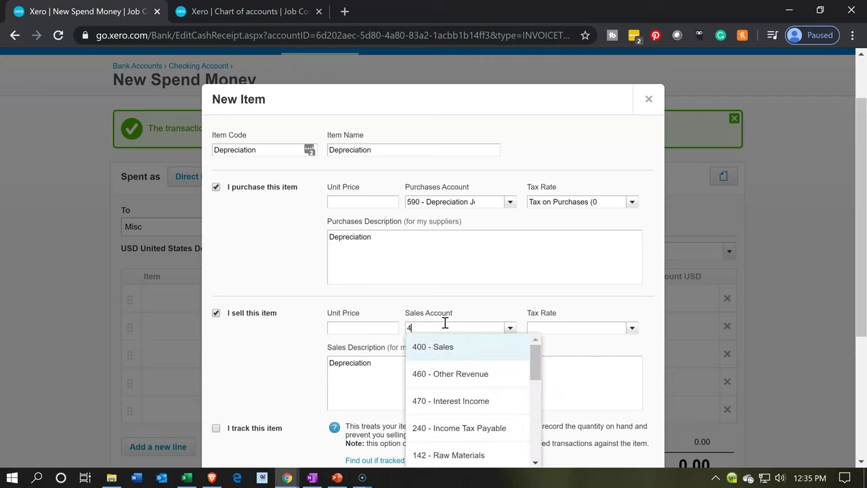
key(Tab)
key(Tab)
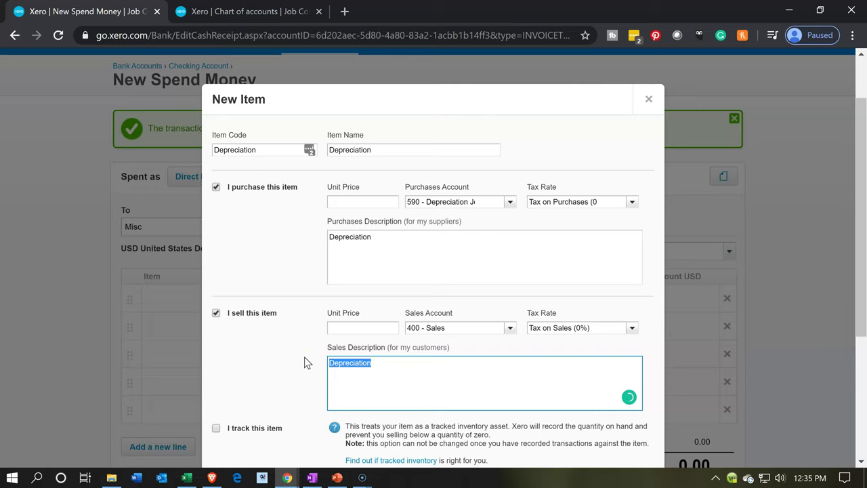
scroll(305, 362, down, 1)
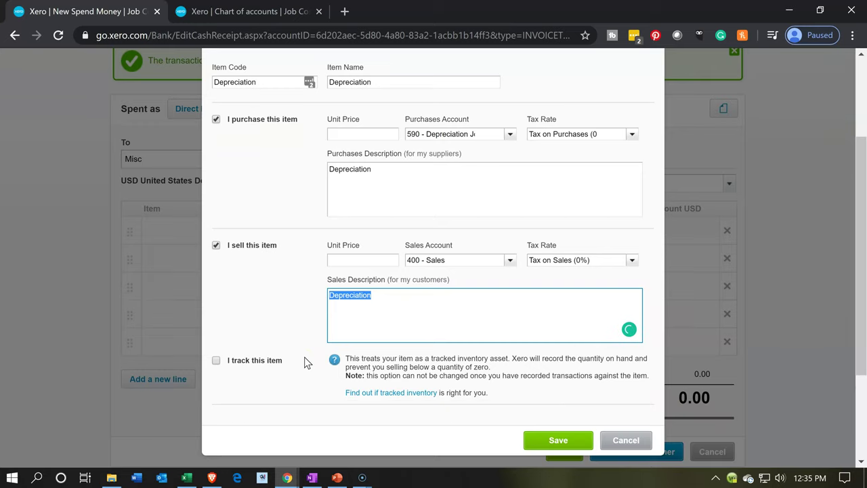
click(527, 440)
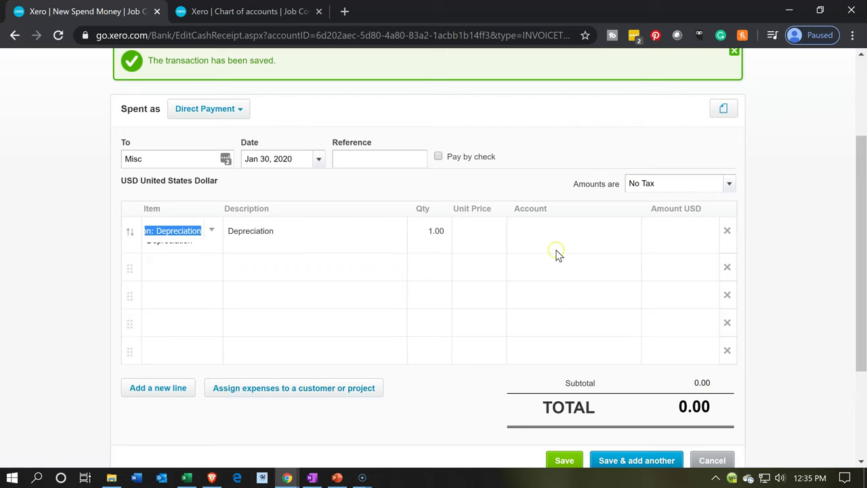
Cancel the current spend money form and start a new spend money transaction from the Checking Account
scroll(610, 318, down, 1)
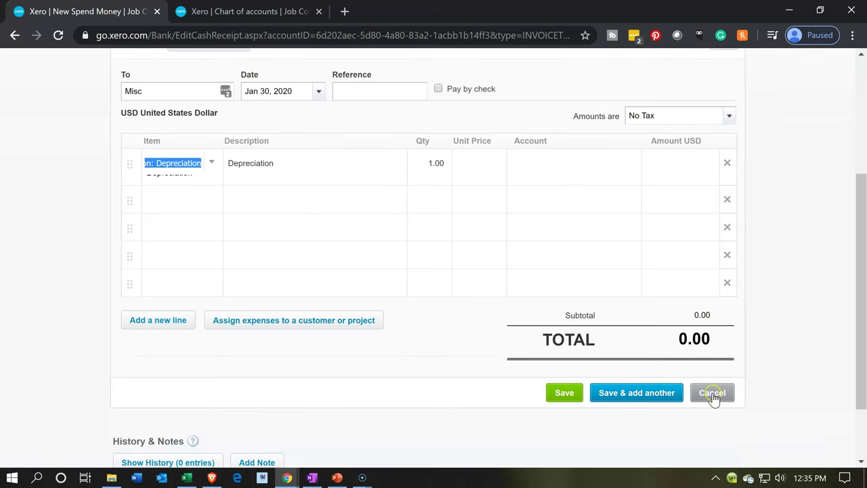
click(712, 397)
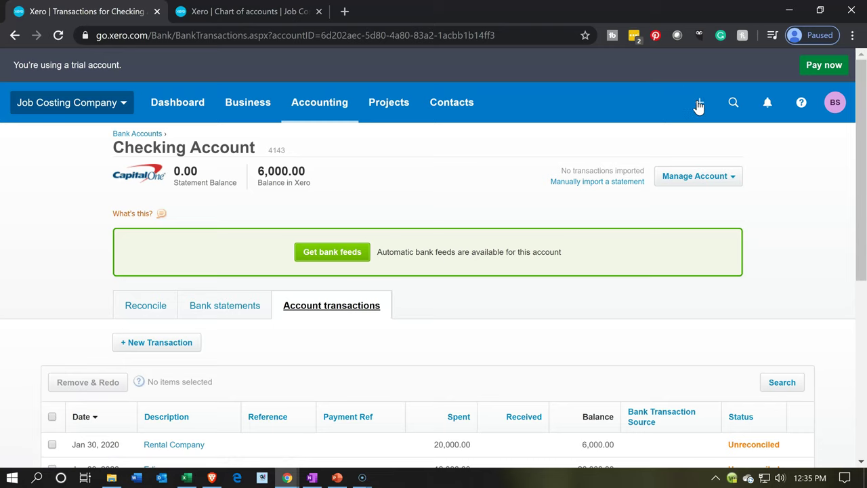
click(699, 105)
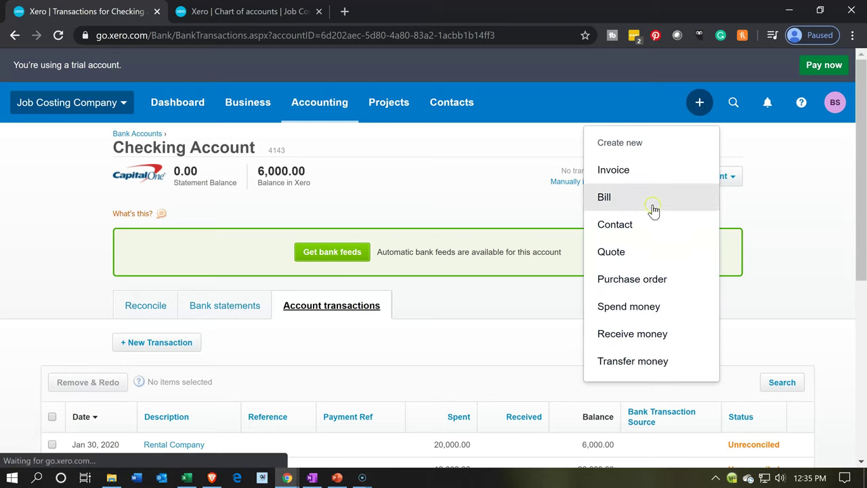
click(635, 306)
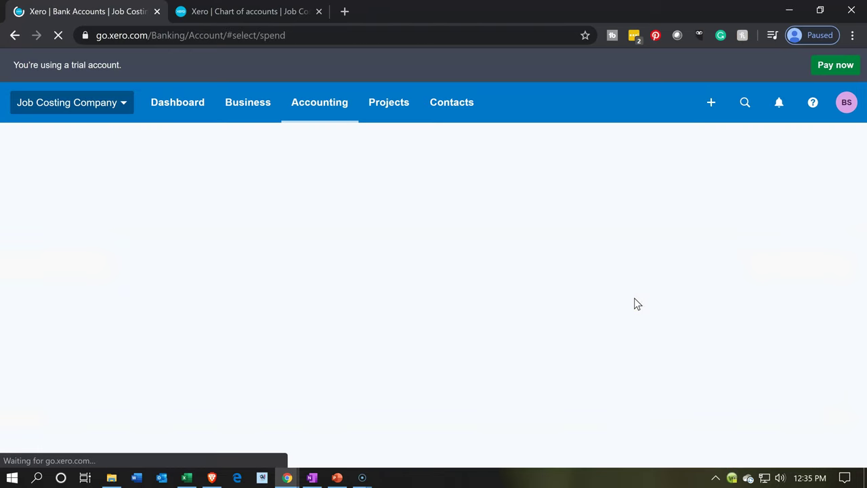
click(329, 261)
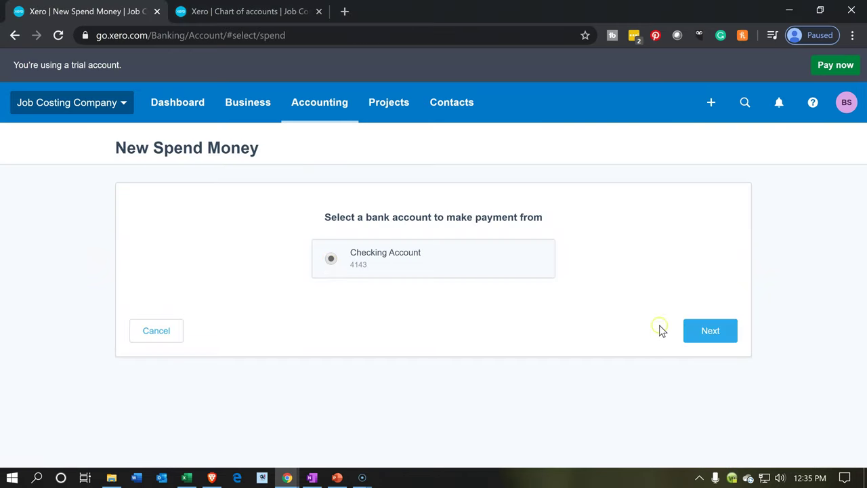
click(704, 328)
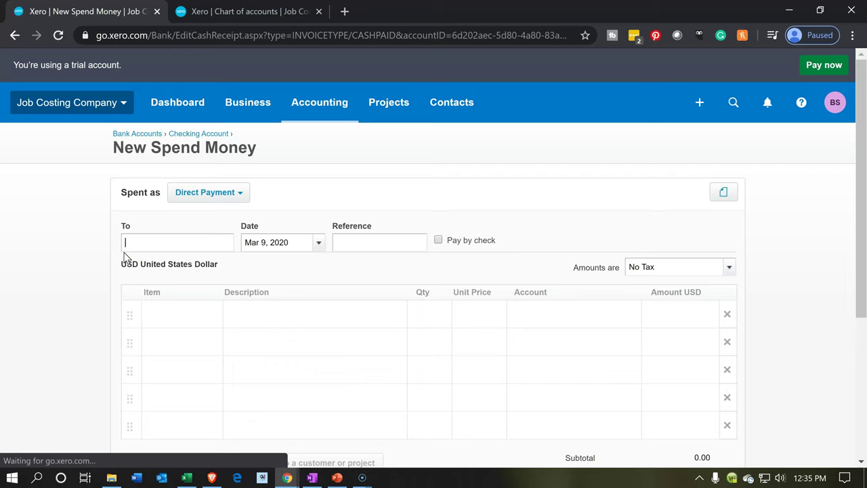
Set the payee of the new spend money transaction to Misc and its date to Jan 30, 2020
text(MIs)
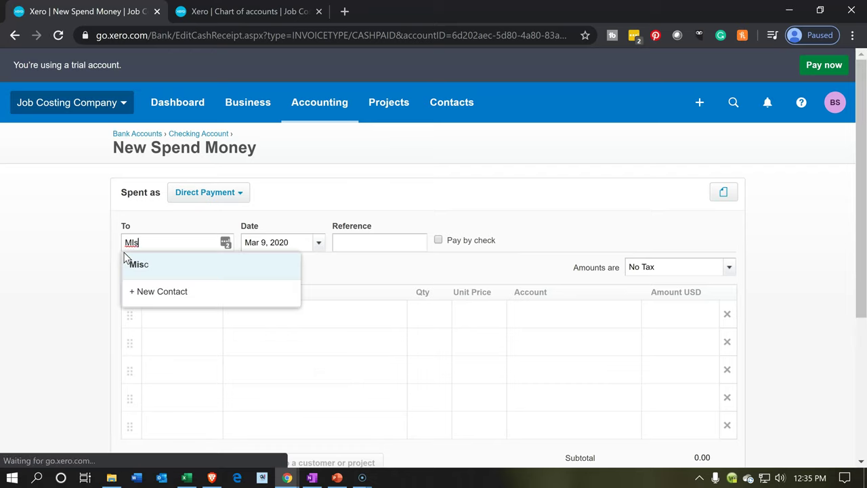
key(Tab)
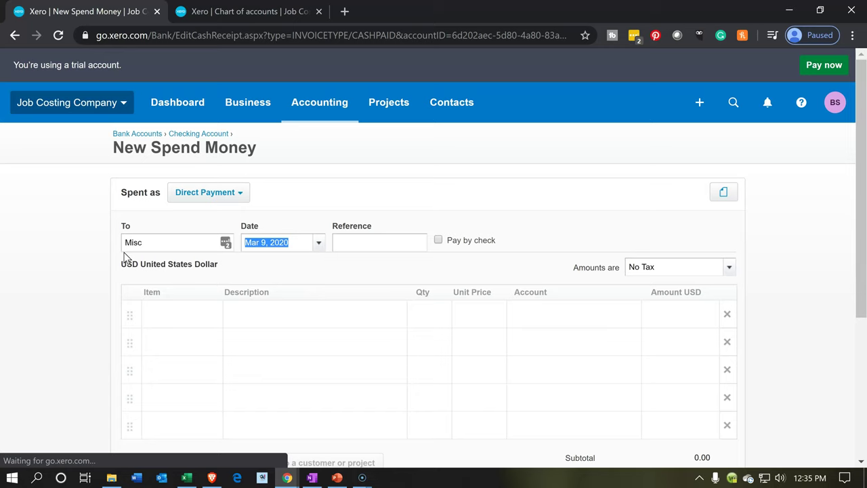
click(317, 244)
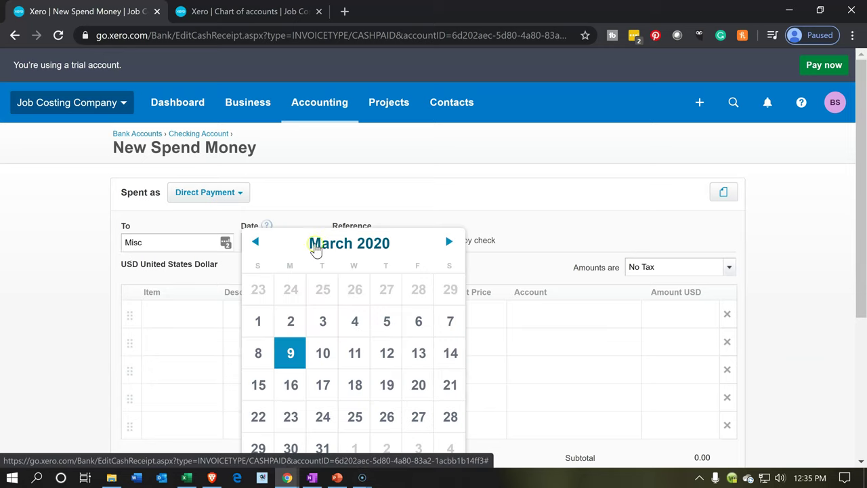
click(258, 243)
click(257, 243)
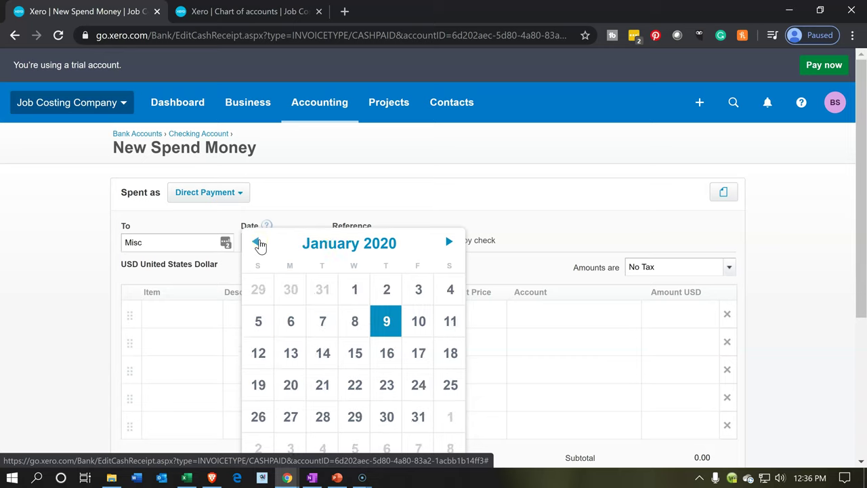
click(384, 418)
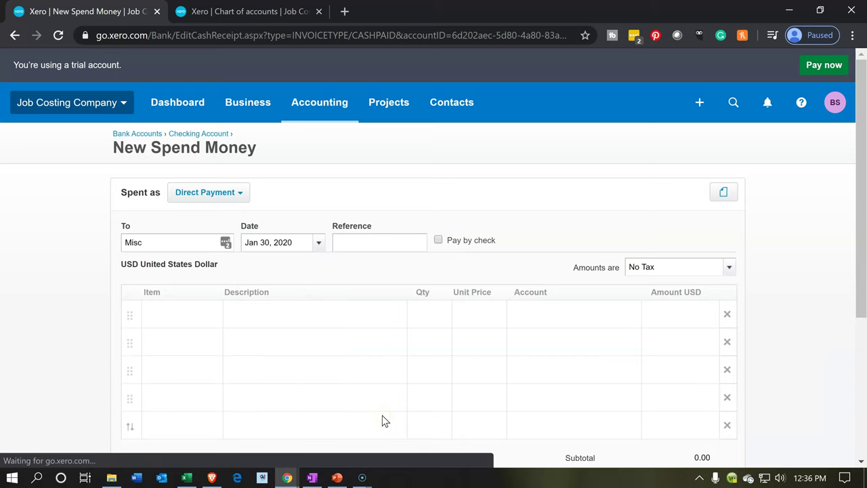
Choose the Depreciation item for the first line and go to its unit price
click(168, 317)
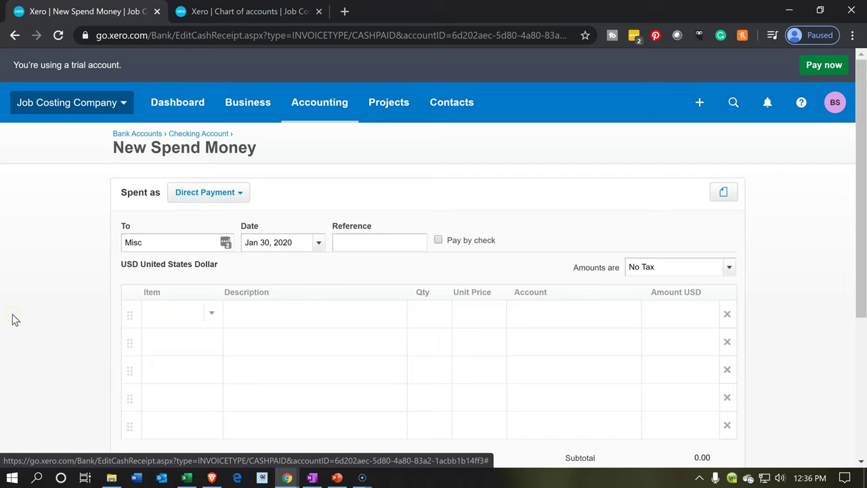
text(de)
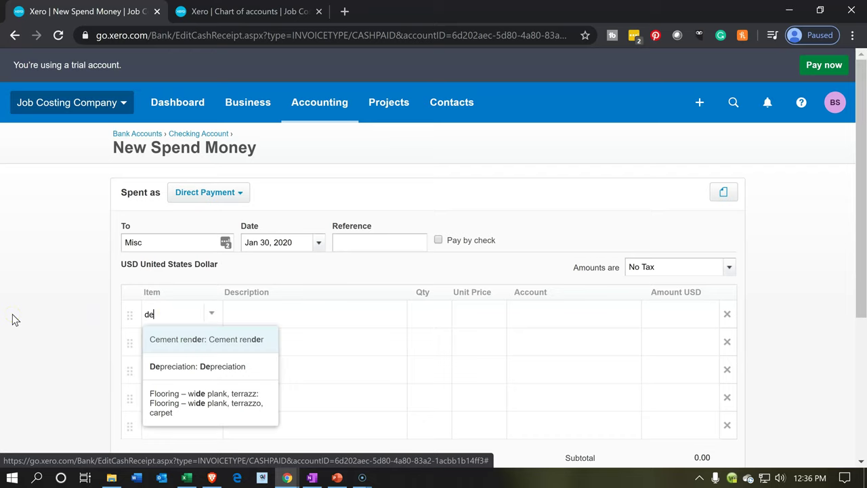
key(Down)
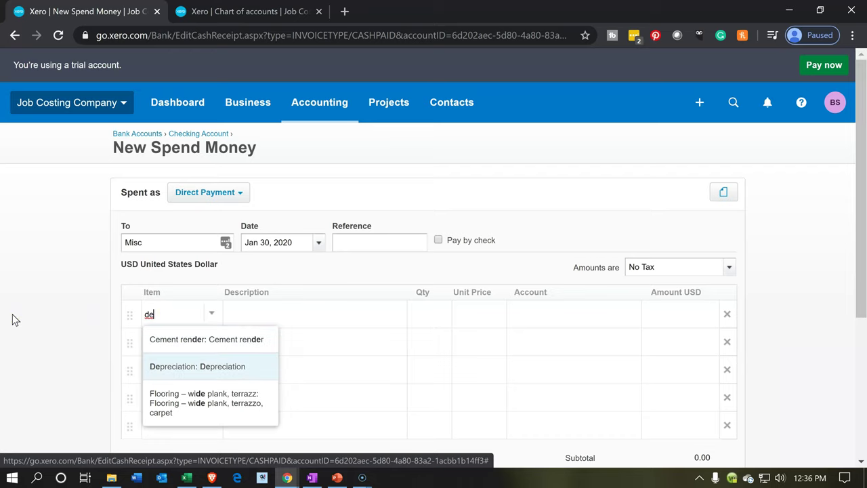
key(Return)
key(Tab)
key(Tab)
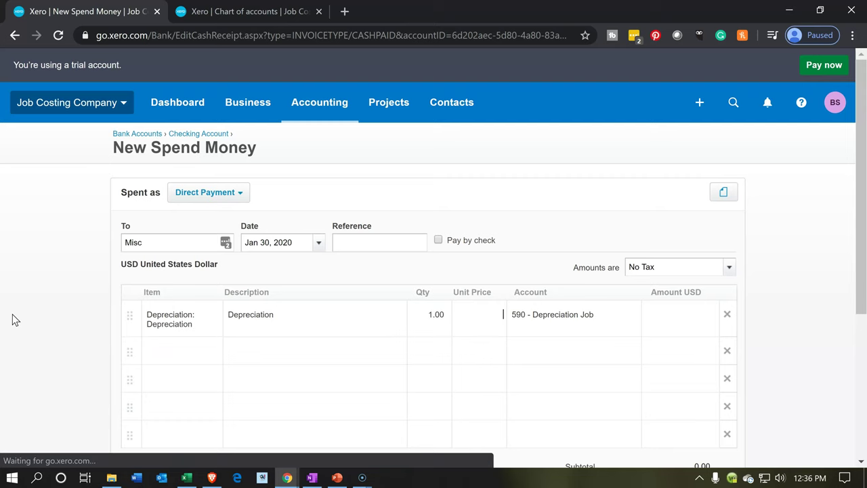
Look up job 14's January 30 depreciation in the Excel job cost workbook and enter 5,700 as the first line's unit price in Xero
click(187, 478)
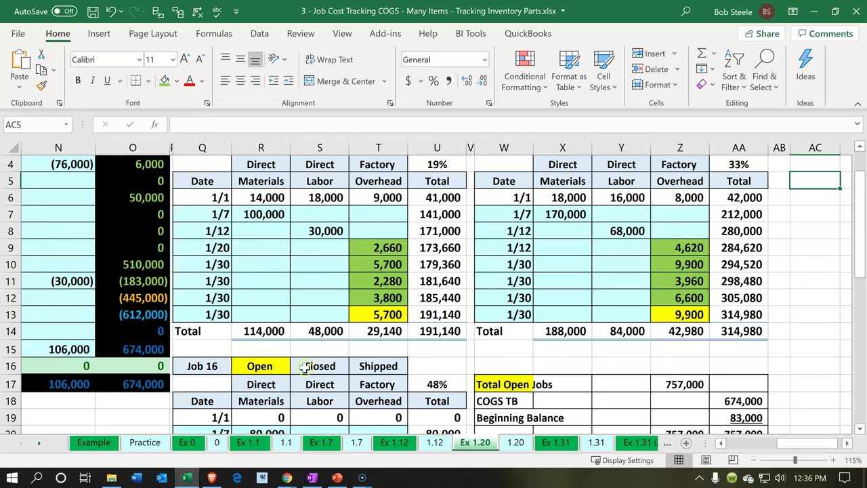
click(342, 314)
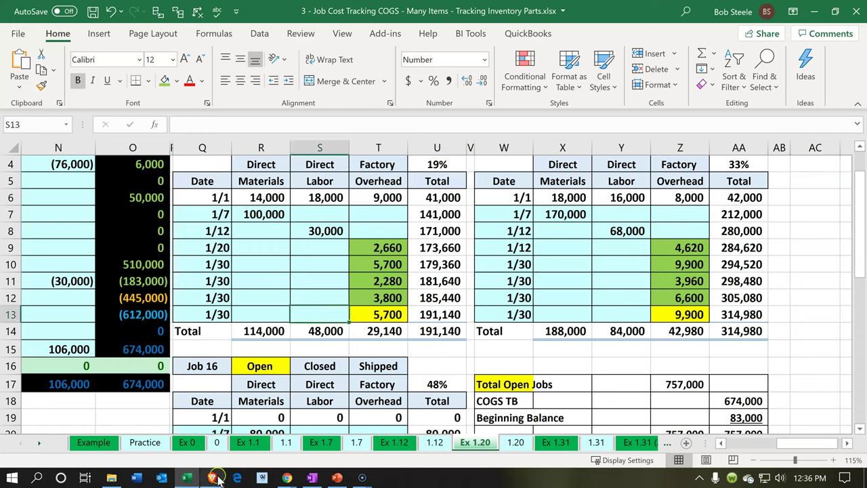
click(190, 478)
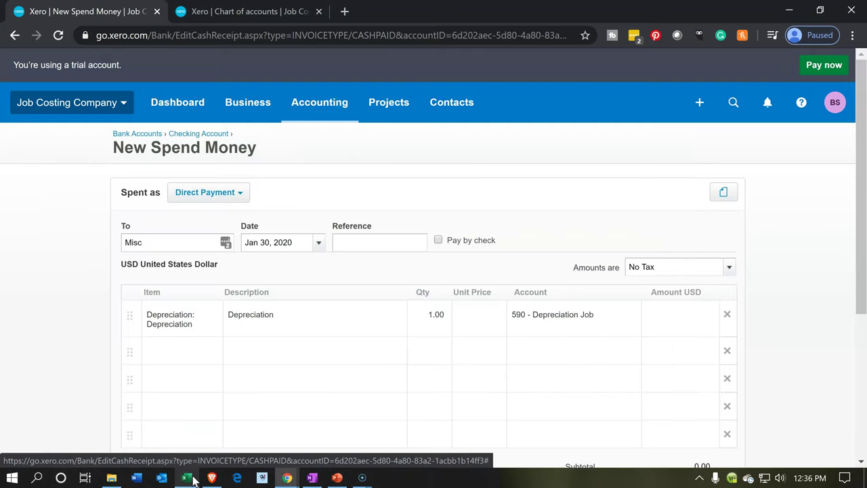
click(466, 315)
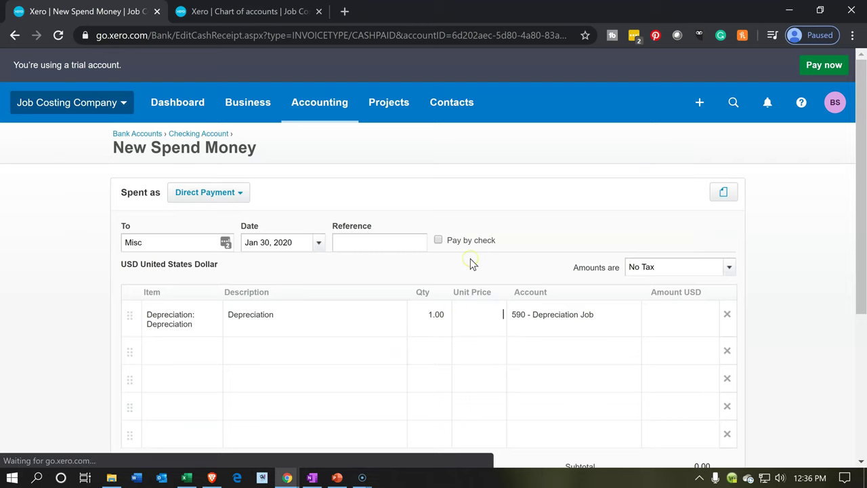
text(5,700)
key(Tab)
Add a second Depreciation line in Xero with unit price 9,900, taken from job 15's last overhead entry in the Excel workbook
key(Tab)
text(Depre)
key(Tab)
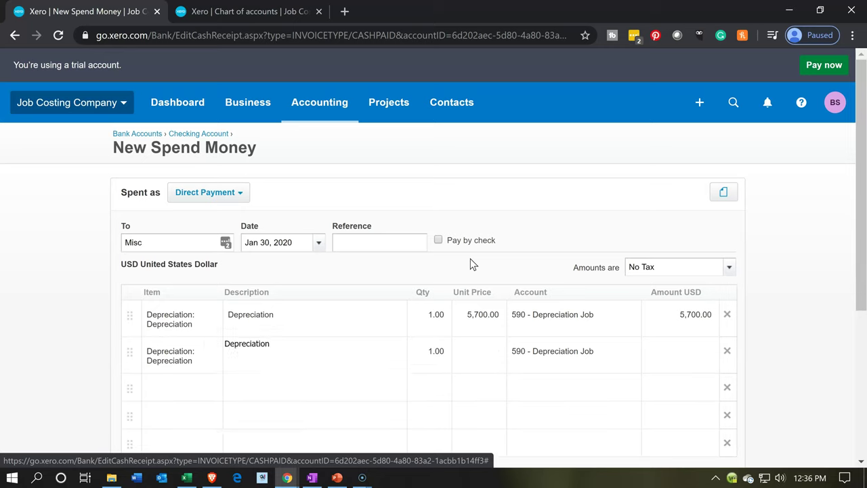
key(Tab)
key(Tab)
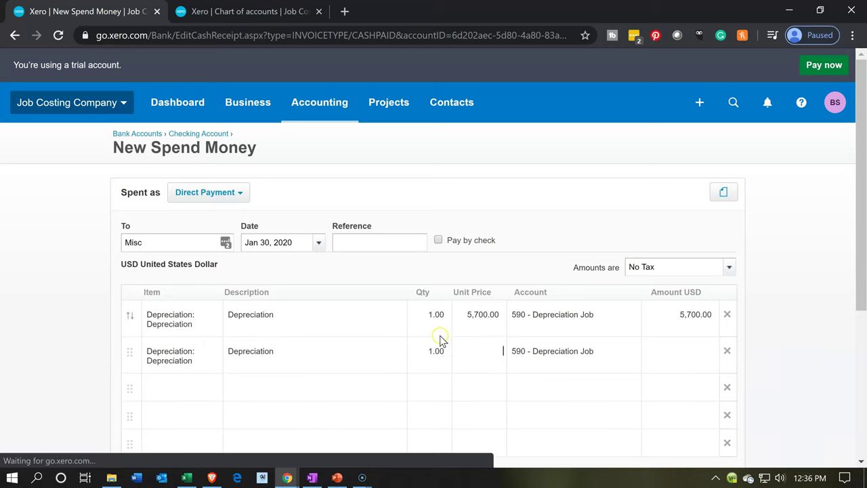
click(188, 479)
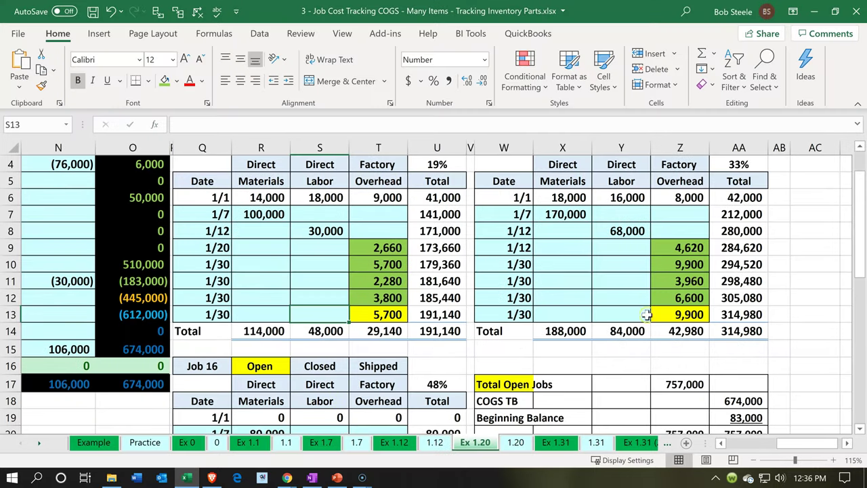
click(662, 317)
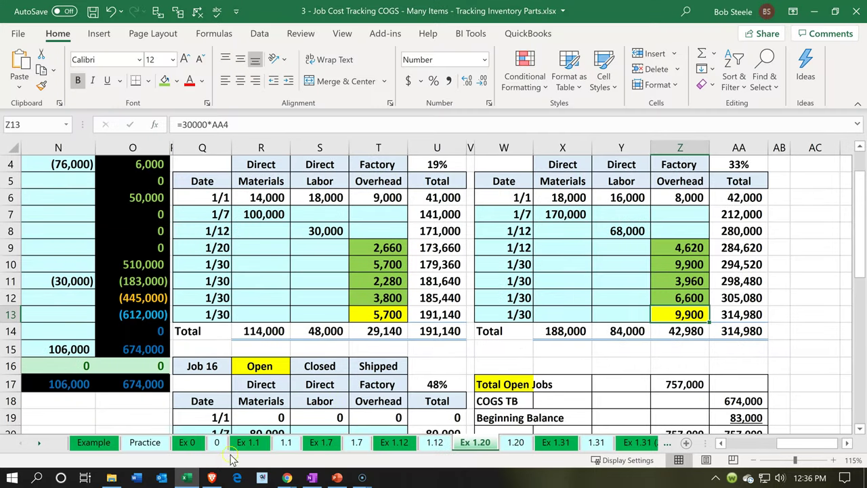
click(189, 478)
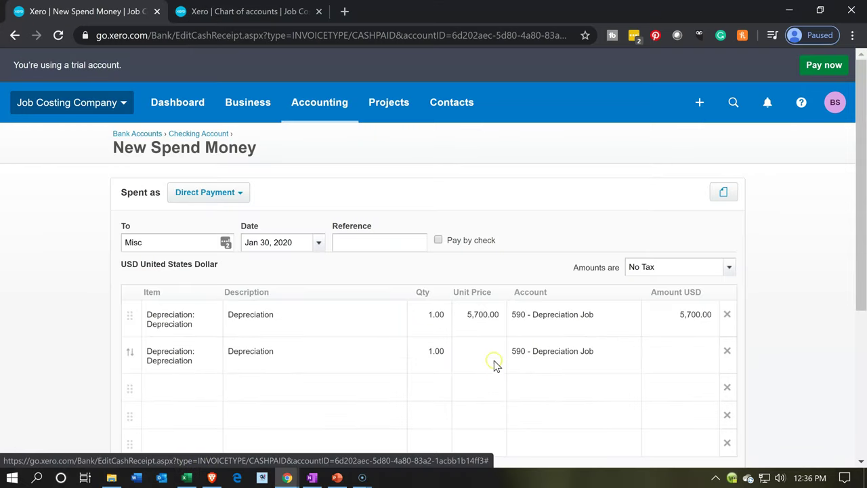
text(9900)
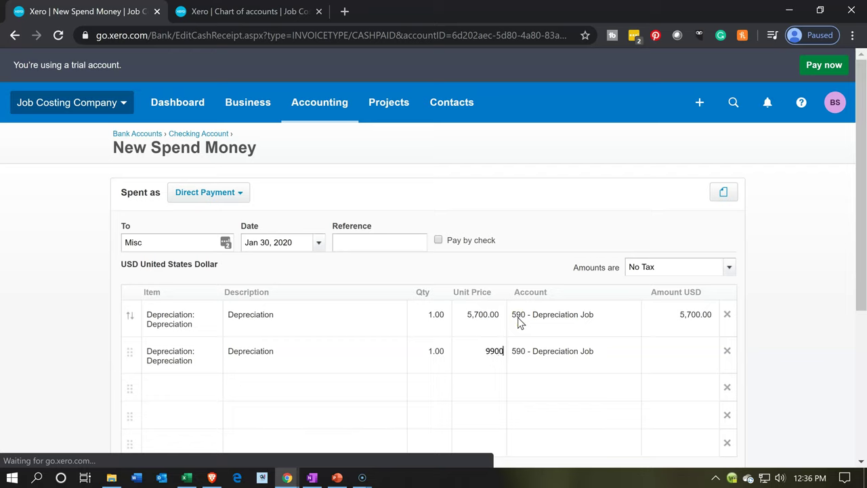
key(Tab)
Add a third Depreciation line in Xero with unit price 14,400, taken from job 16's last overhead entry in the Excel workbook
key(Tab)
key(Tab)
text(Dep)
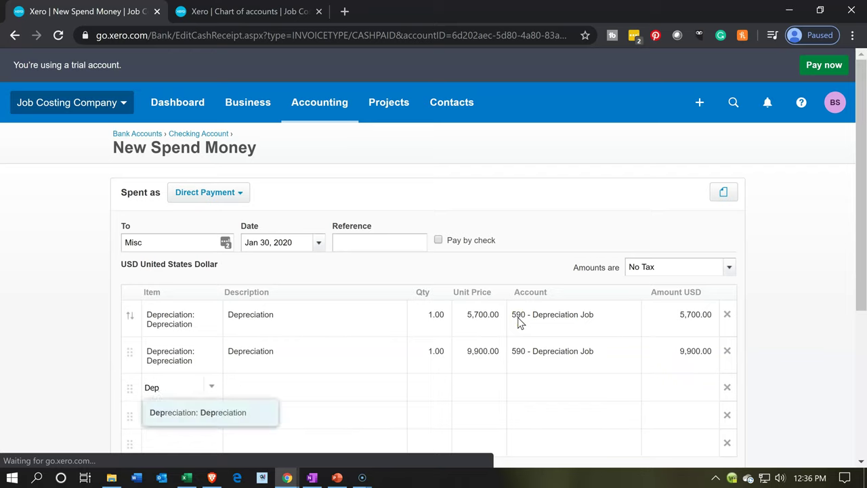
key(Tab)
key(Tab)
key(Tab)
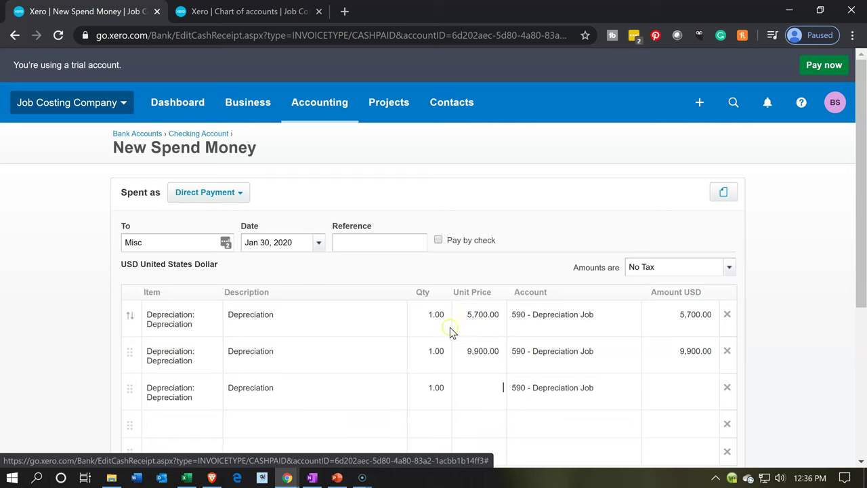
click(185, 478)
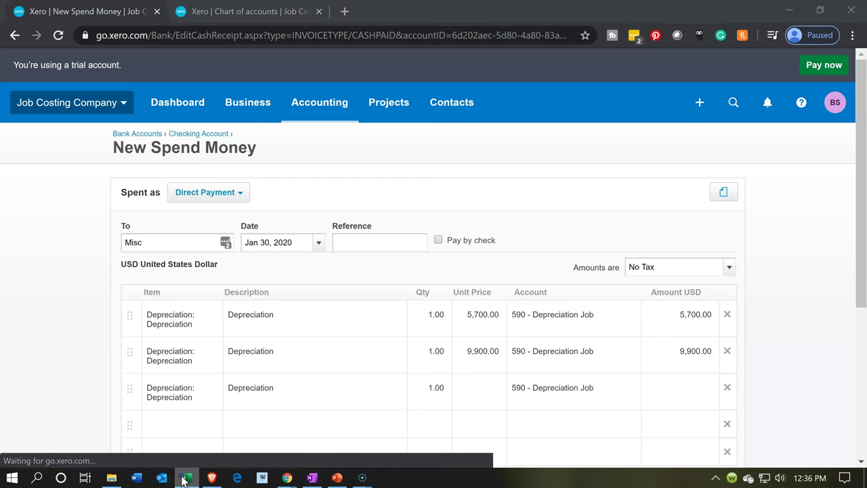
scroll(240, 399, down, 1)
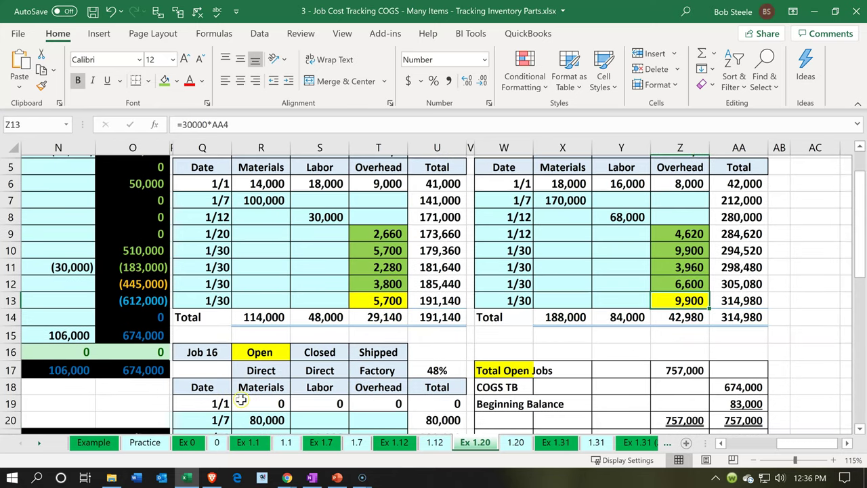
scroll(241, 400, down, 4)
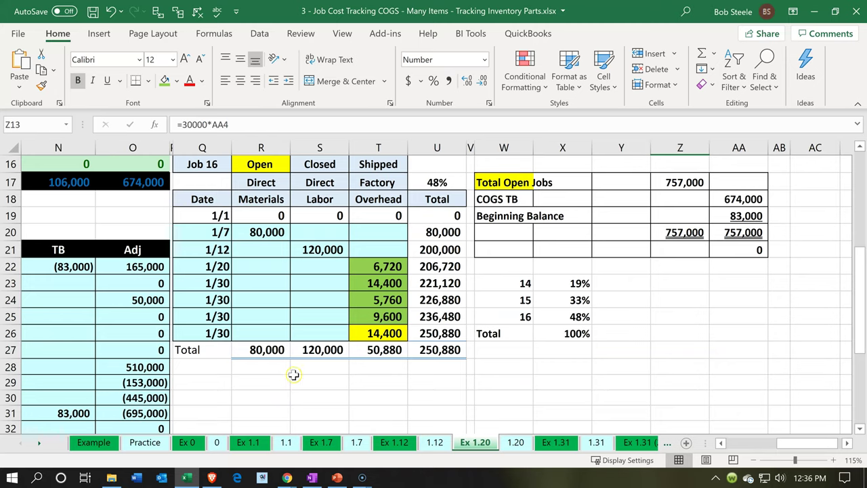
click(194, 477)
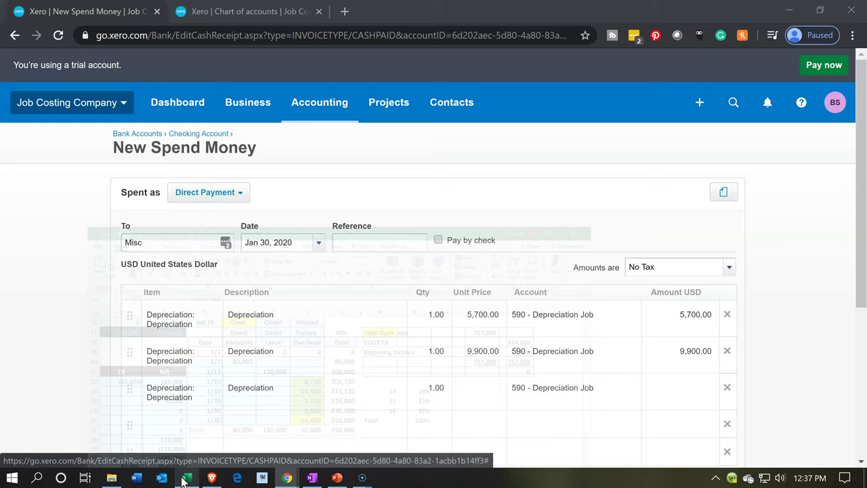
click(472, 386)
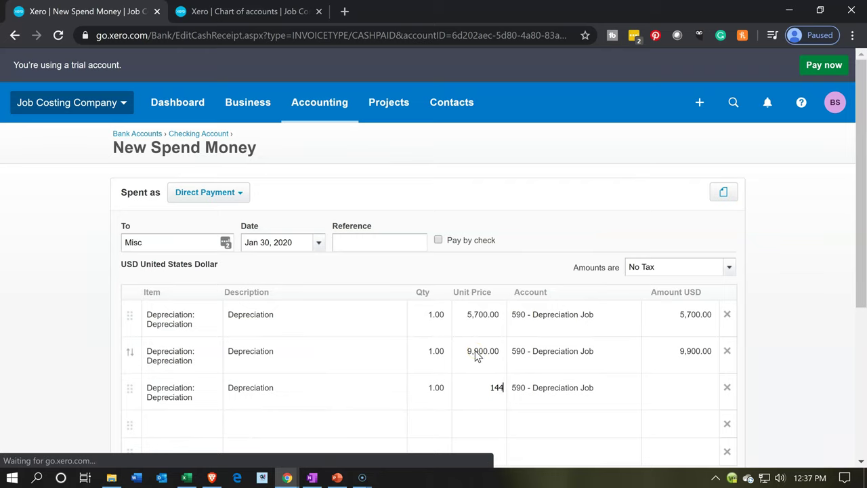
key(Tab)
Open the assignment of expenses to a customer or project, assign the 5,700.00 Depreciation line to project 14, and clear the selection
scroll(478, 355, down, 1)
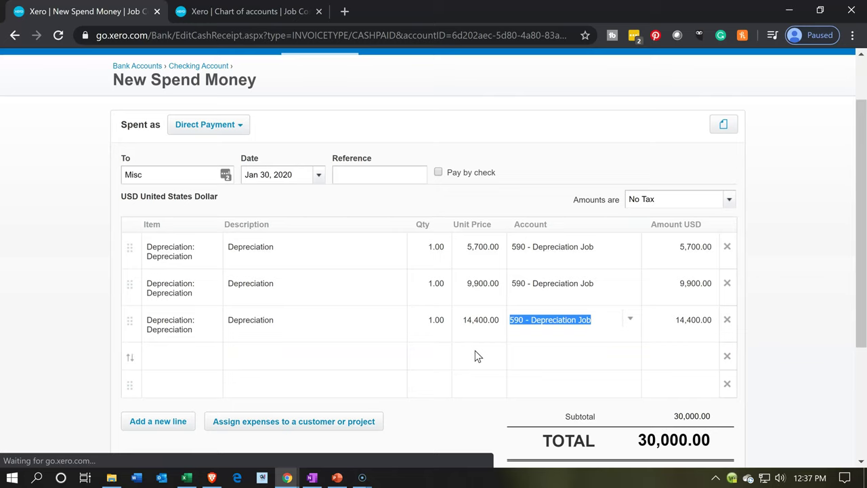
click(289, 422)
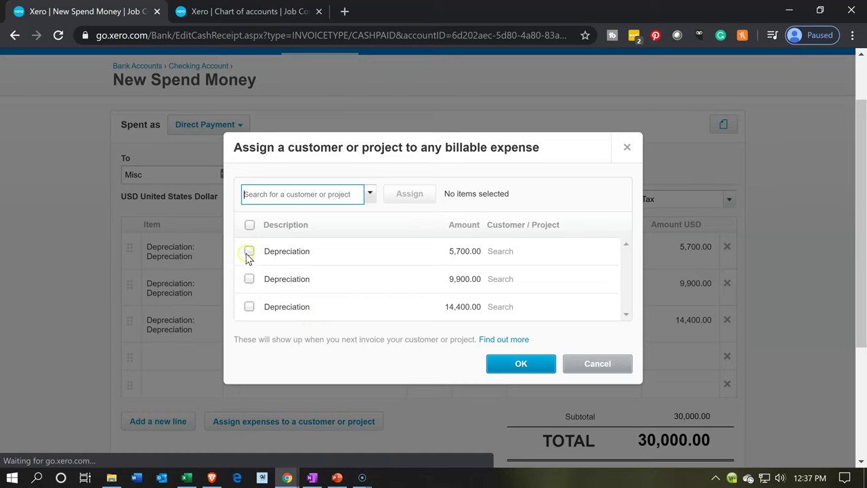
click(249, 251)
click(299, 196)
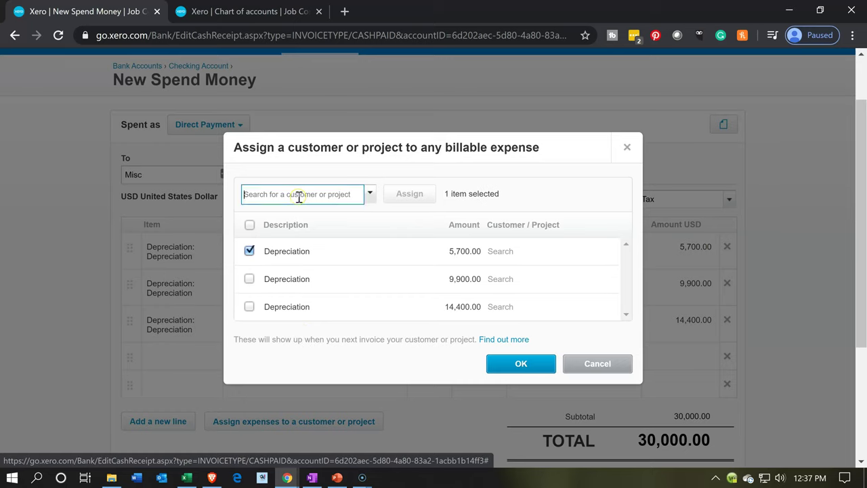
text(14)
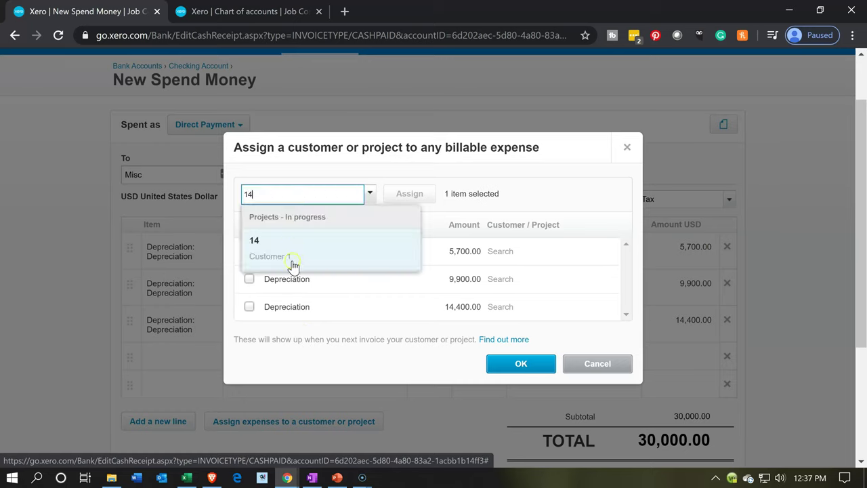
click(292, 262)
click(415, 198)
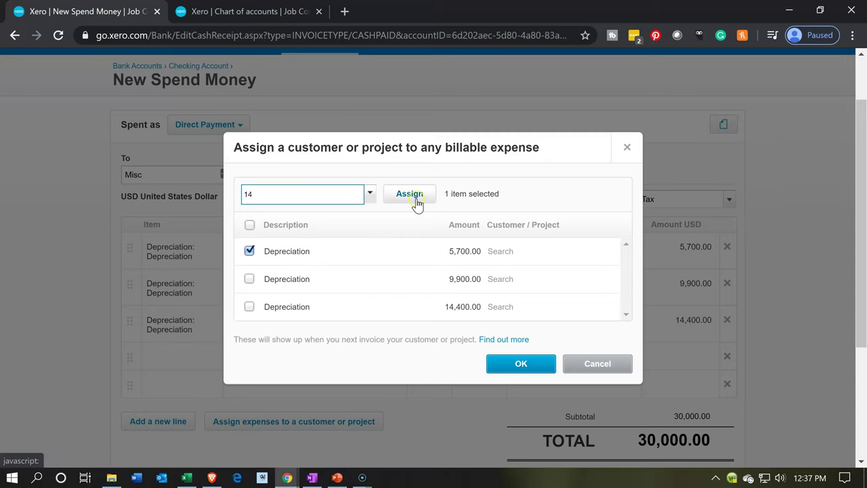
click(248, 252)
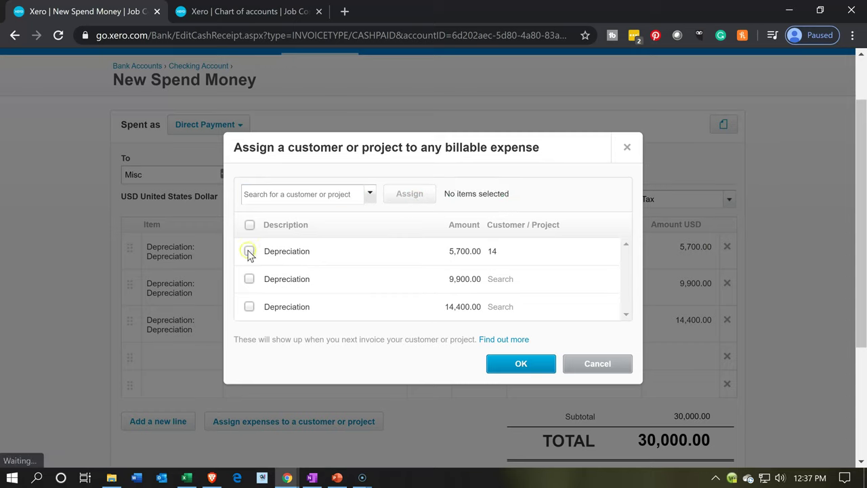
Assign the 9,900.00 Depreciation expense to project 15 and clear its selection
click(249, 278)
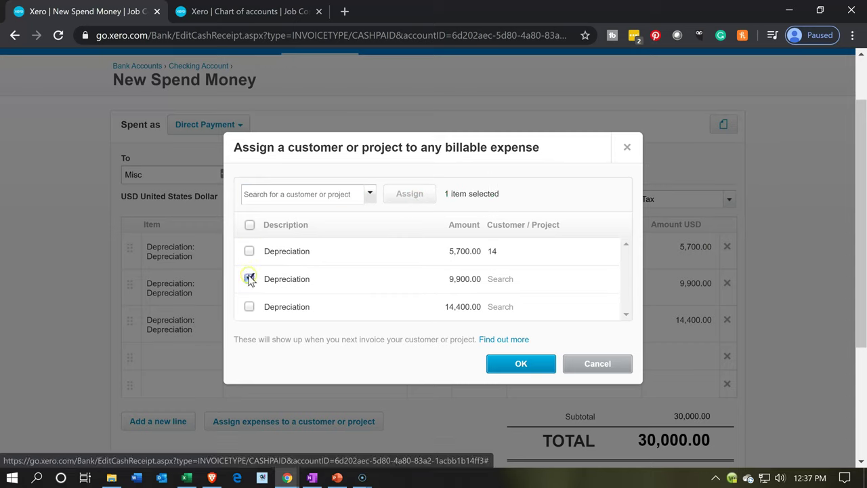
click(286, 196)
text(15)
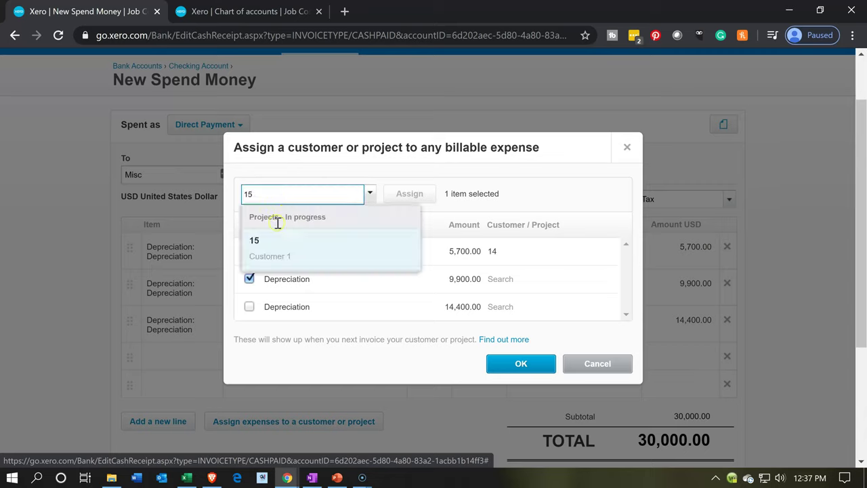
click(277, 248)
click(398, 200)
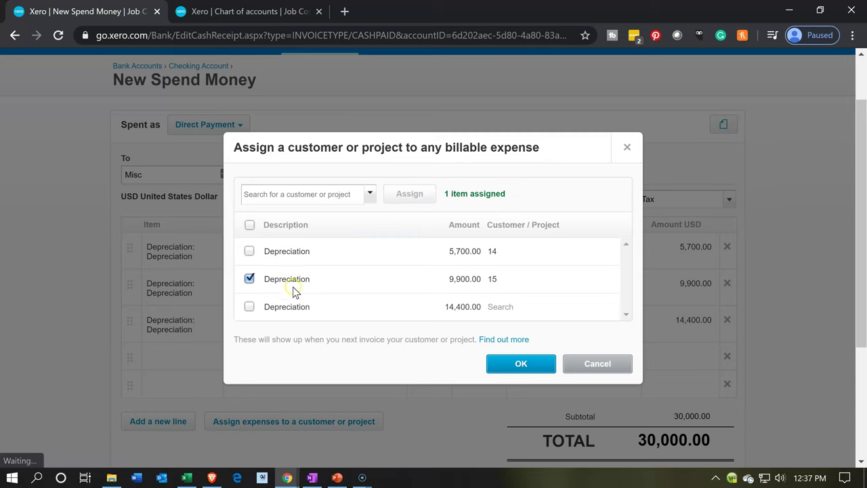
click(248, 280)
Assign the 14,400.00 Depreciation expense to project 16 and confirm the project assignments
click(249, 309)
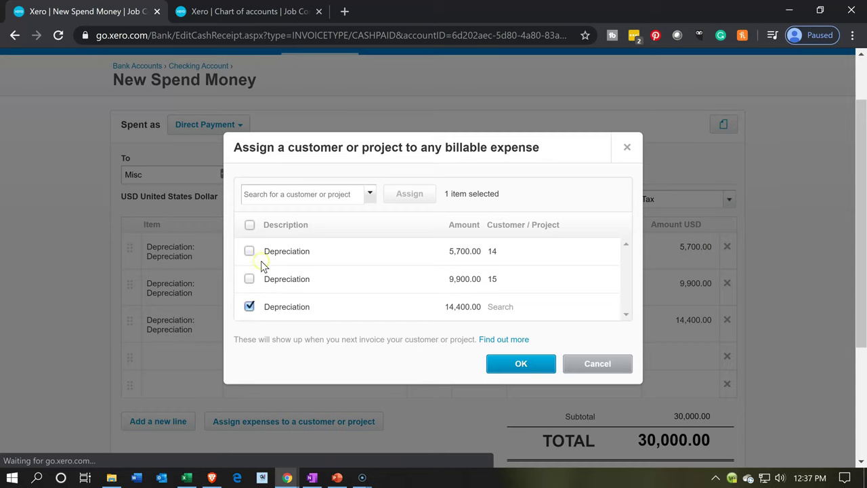
text(16)
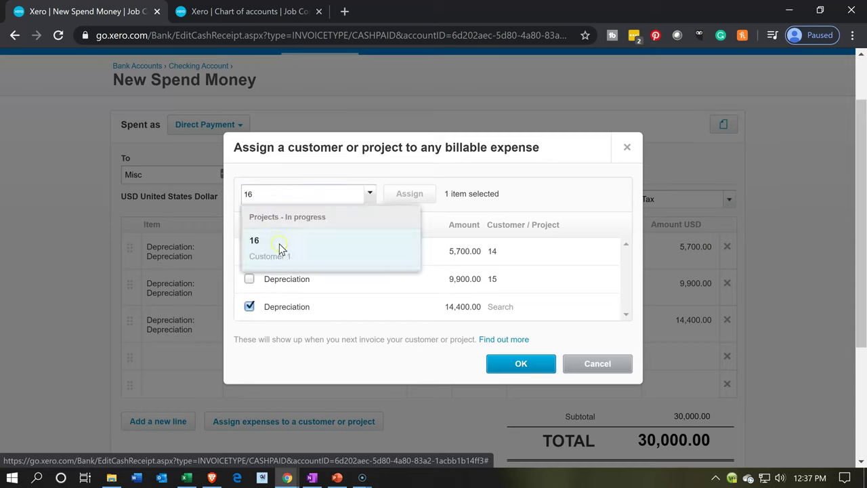
click(280, 248)
click(409, 194)
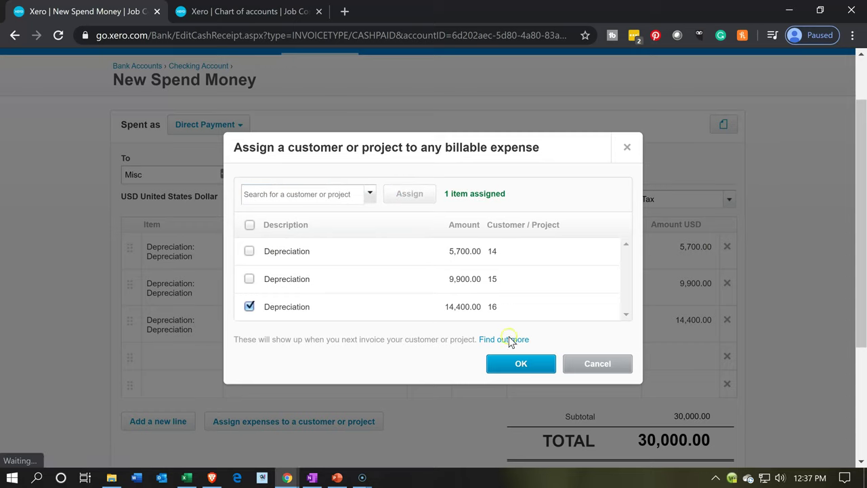
click(508, 366)
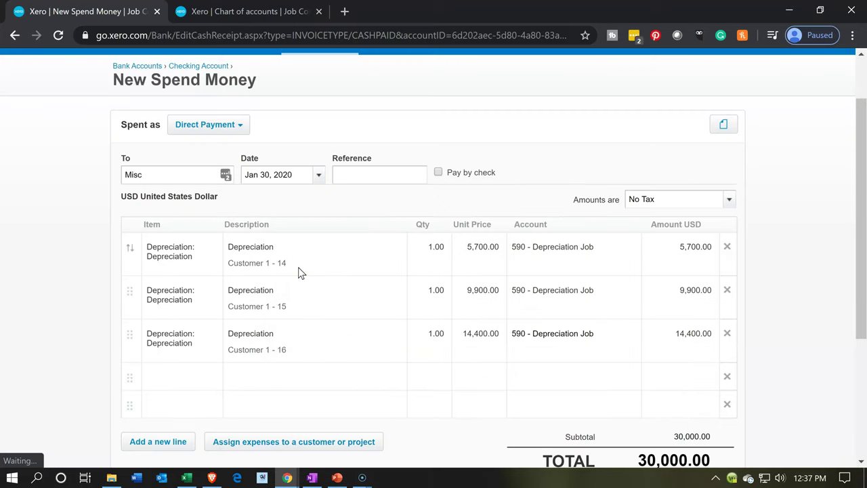
click(305, 332)
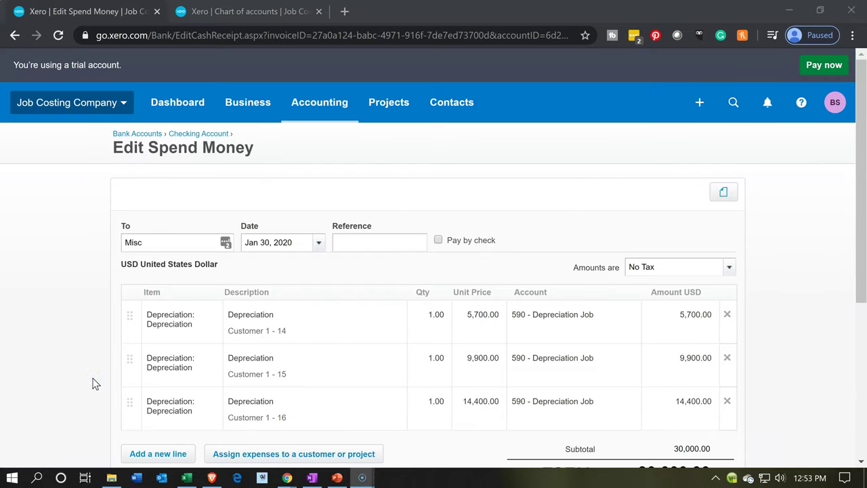
Add a fourth line to the depreciation transaction with quantity 1 and unit price -30,000, leaving its item and description blank
scroll(96, 384, down, 1)
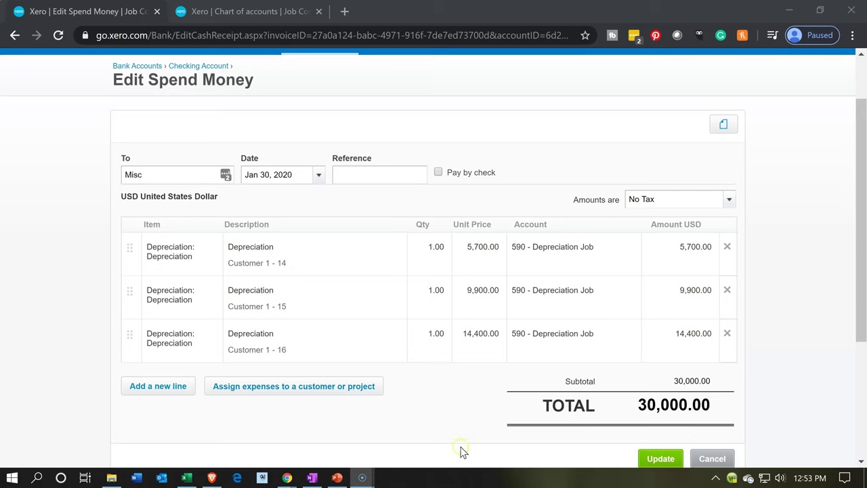
click(159, 394)
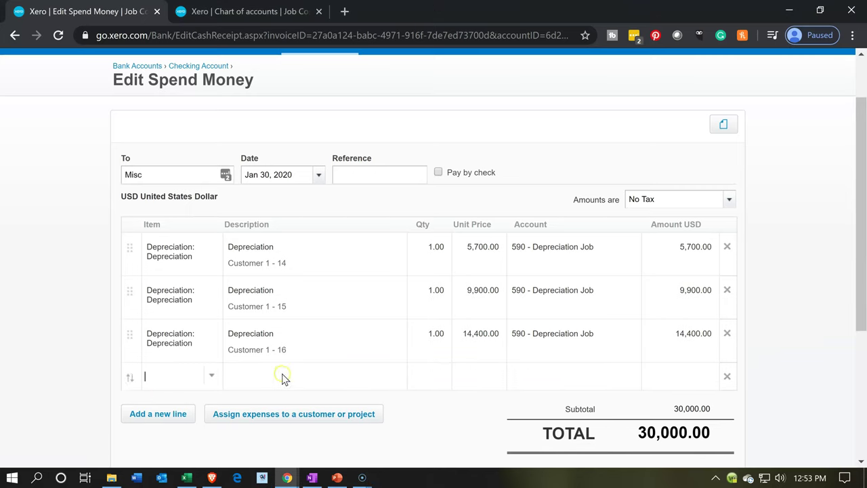
click(285, 374)
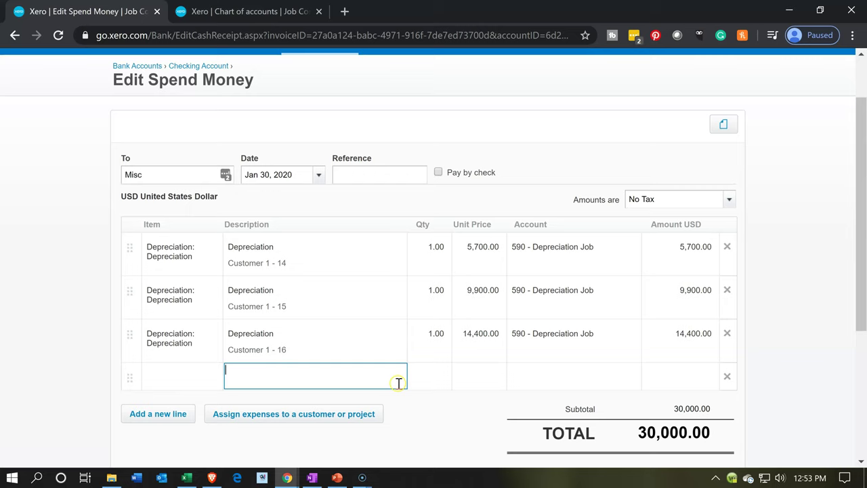
click(430, 384)
click(472, 386)
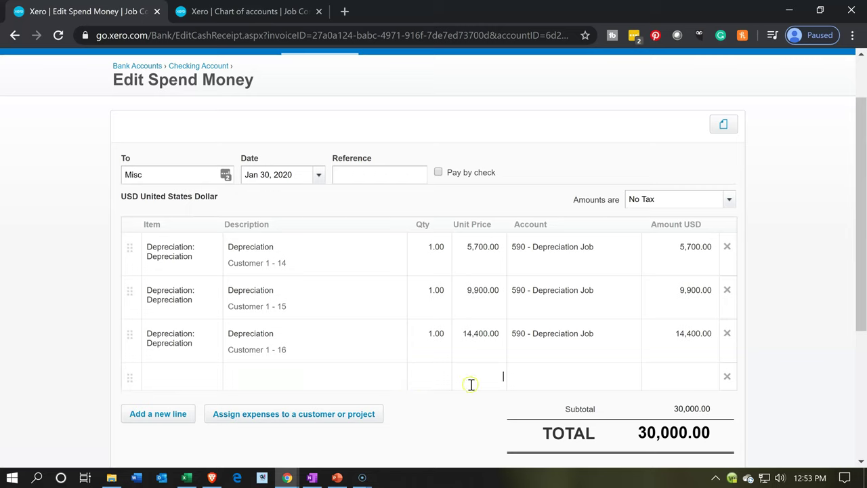
text(-30000)
key(Tab)
click(430, 379)
text(1)
key(Tab)
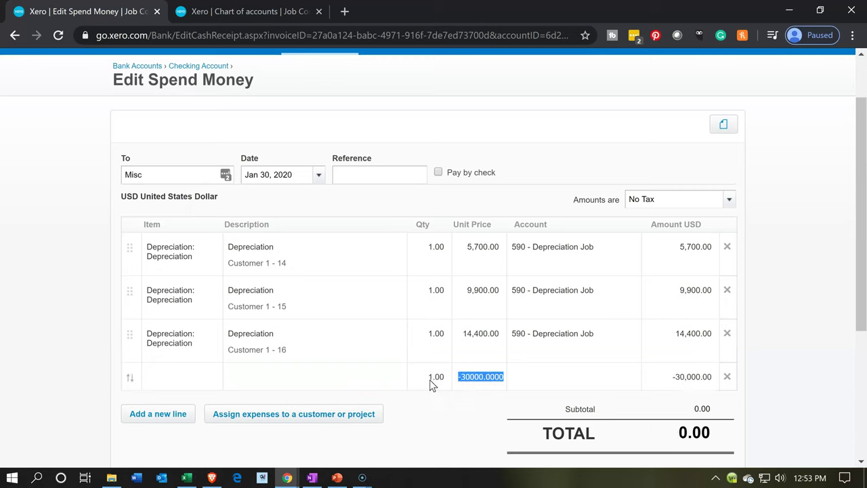
key(Tab)
Assign the -30,000.00 line to account 151 - Less Accumulated Depreciation on Office Equipment
click(643, 385)
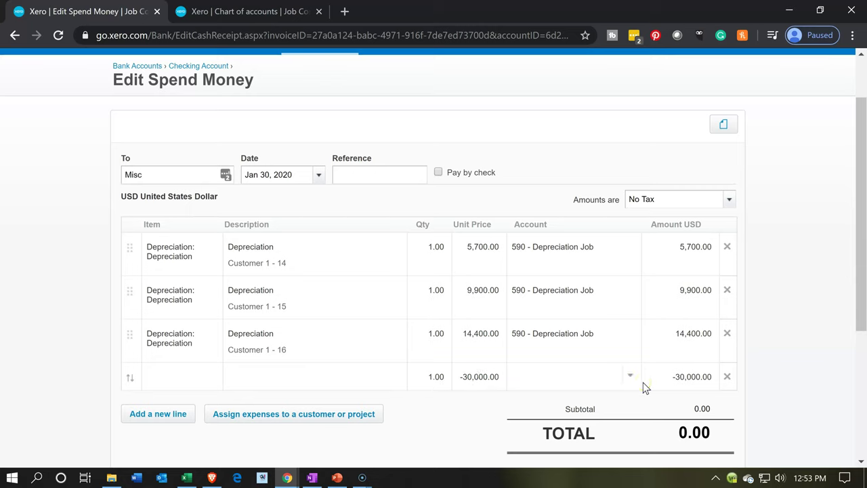
click(631, 377)
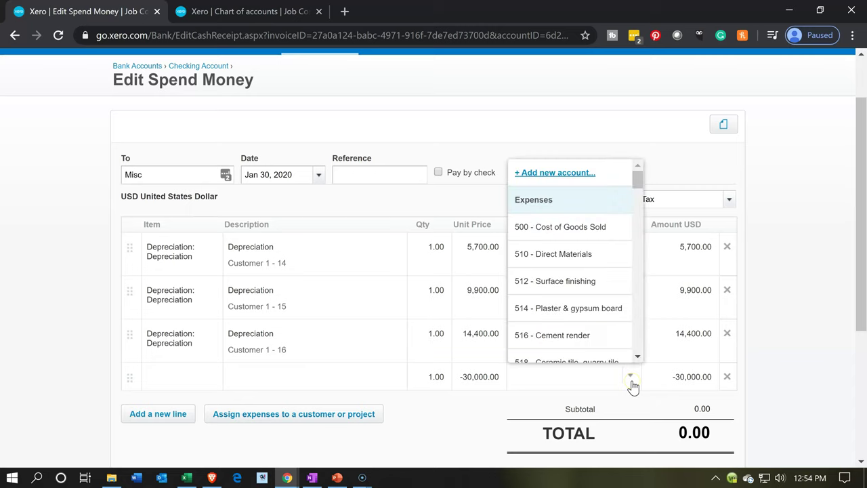
scroll(576, 304, down, 2)
scroll(580, 308, down, 4)
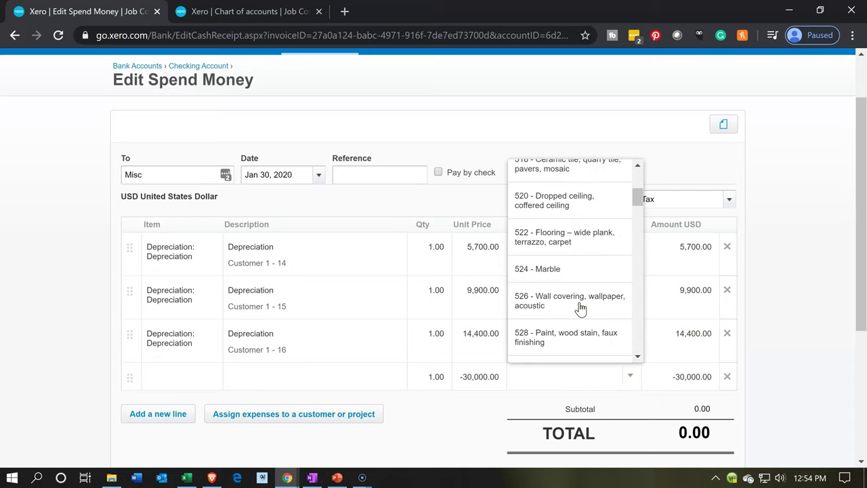
scroll(580, 308, down, 3)
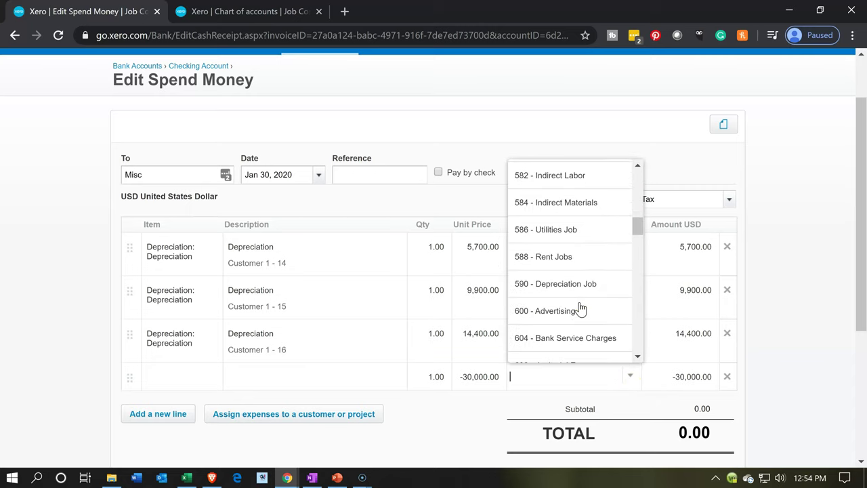
scroll(580, 308, down, 5)
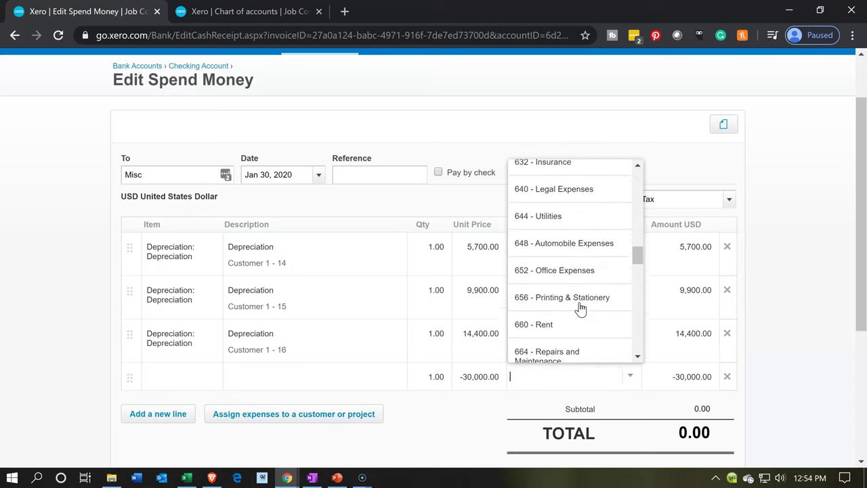
scroll(580, 308, down, 5)
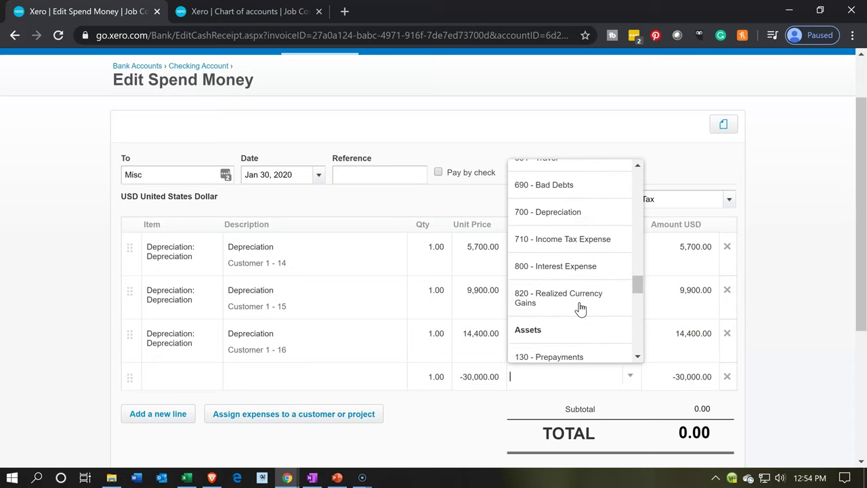
scroll(579, 308, down, 1)
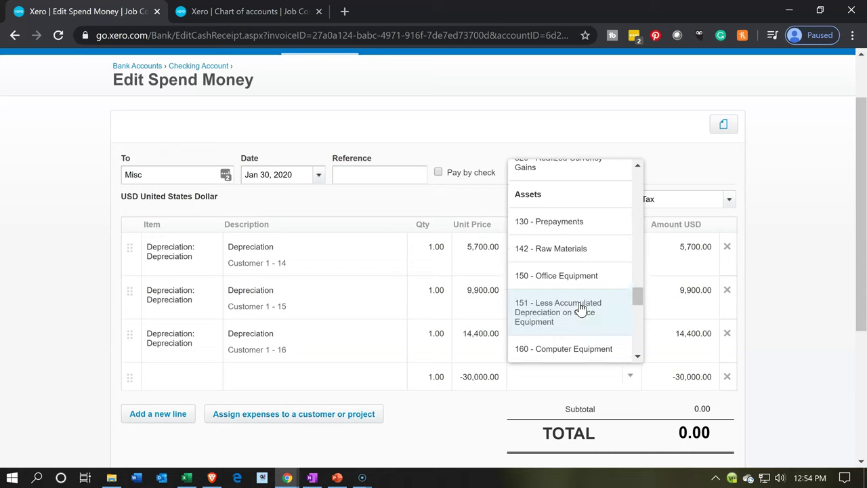
scroll(572, 291, down, 1)
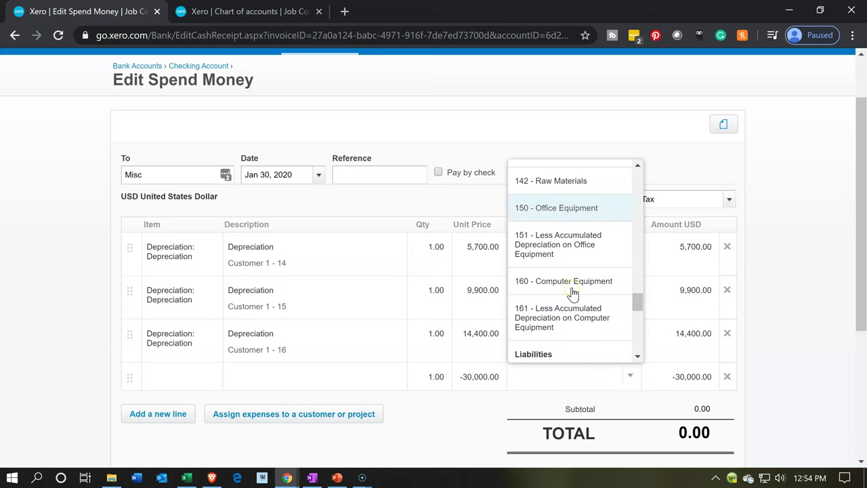
click(555, 246)
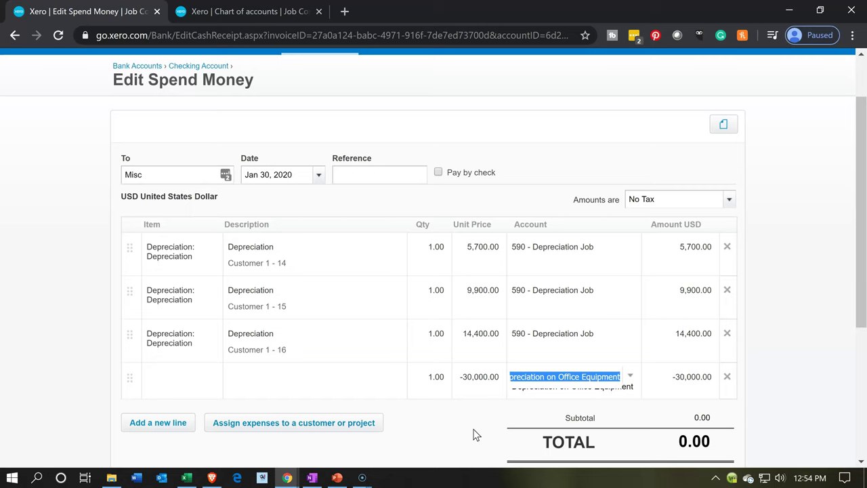
key(Tab)
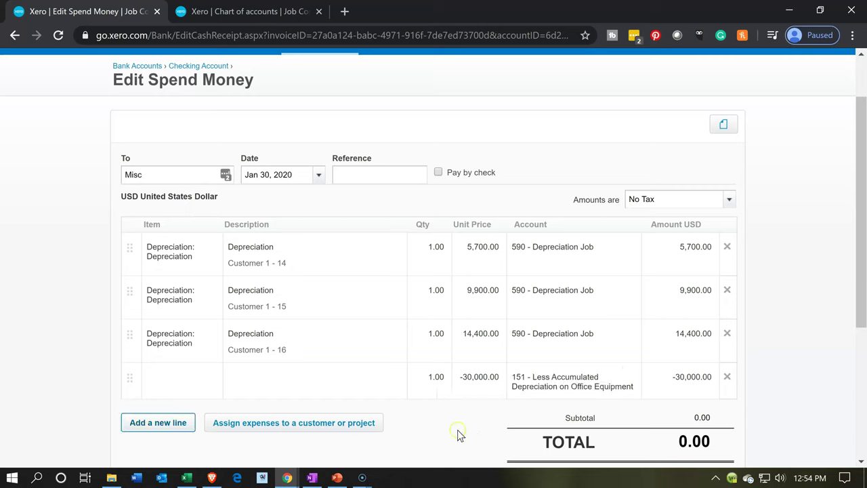
Save the updated January 30, 2020 depreciation spend money transaction
scroll(418, 435, down, 1)
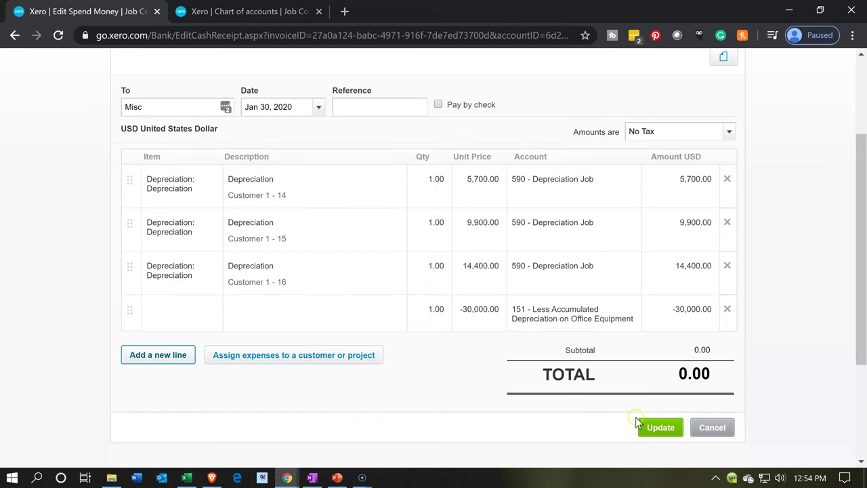
click(678, 429)
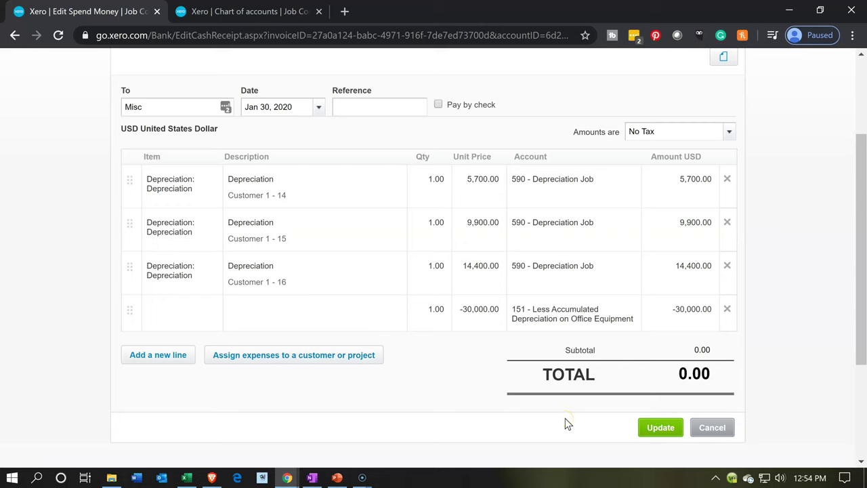
click(649, 429)
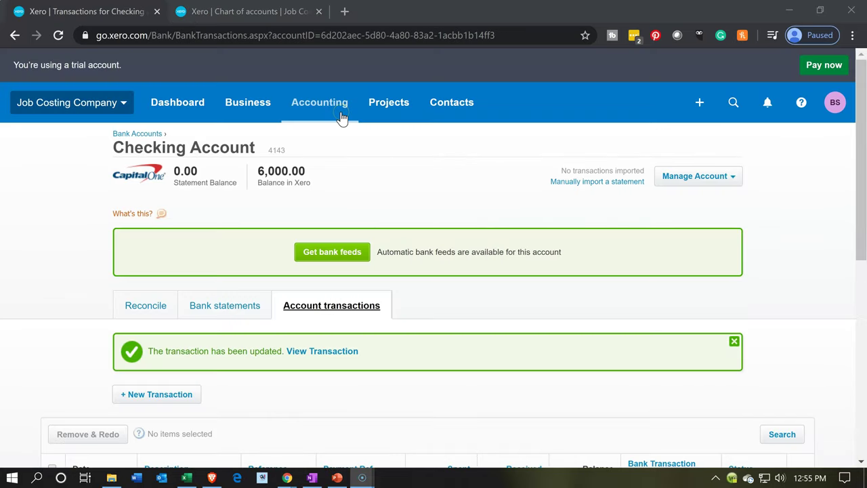
Open the Balance Sheet report and run it as of January 31, 2020
click(341, 116)
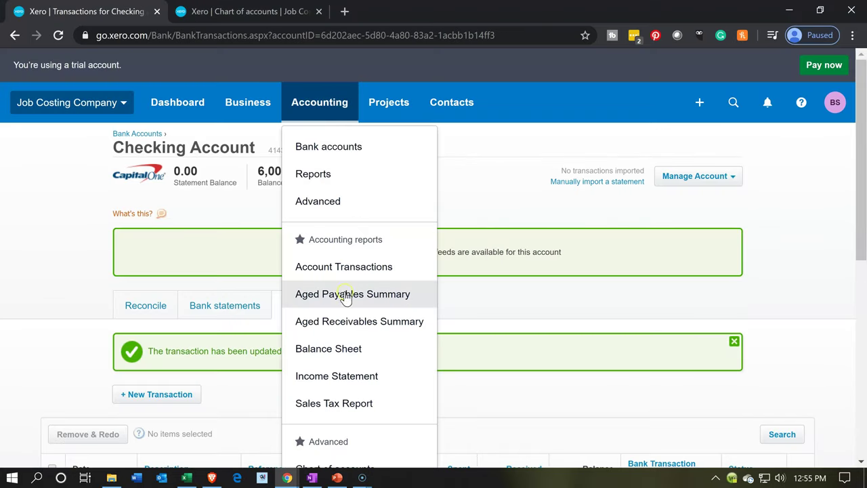
click(347, 342)
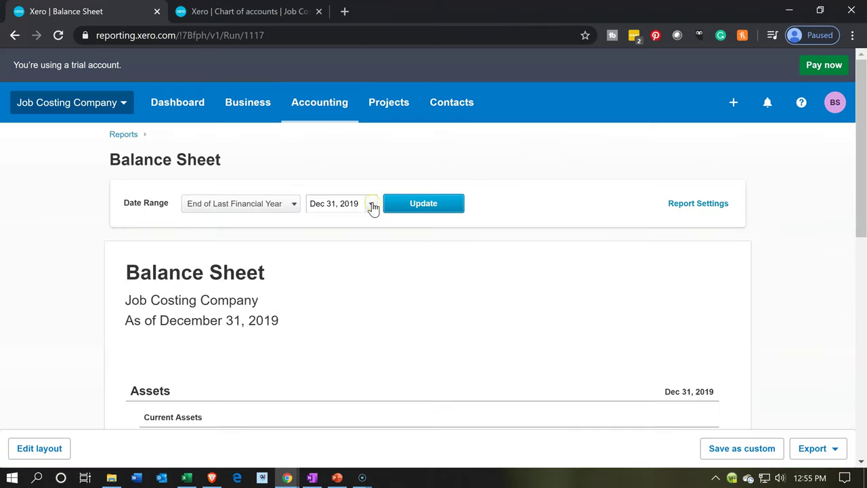
click(373, 206)
click(518, 227)
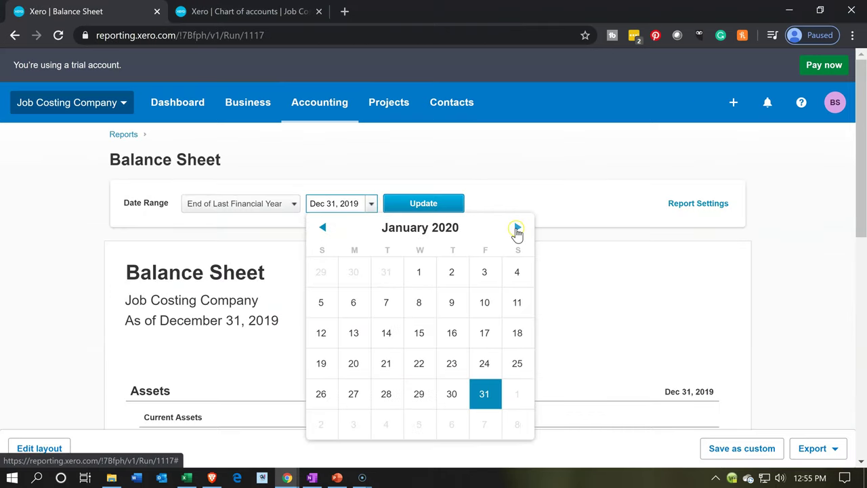
click(485, 394)
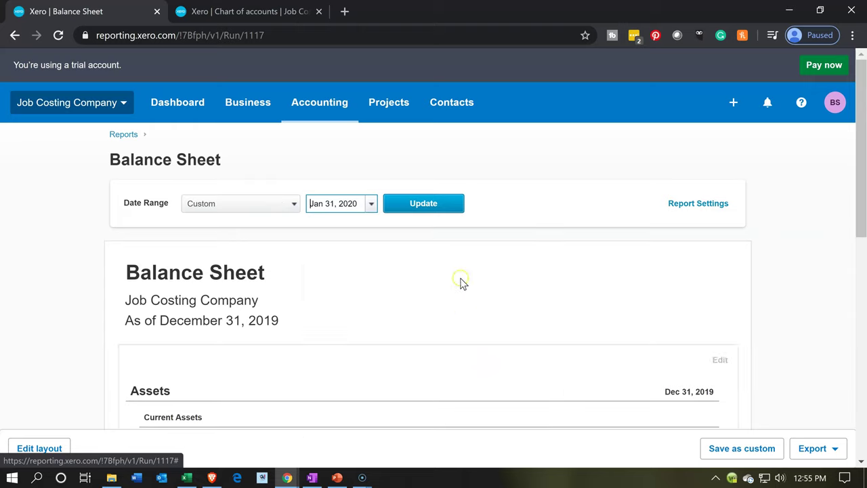
click(432, 206)
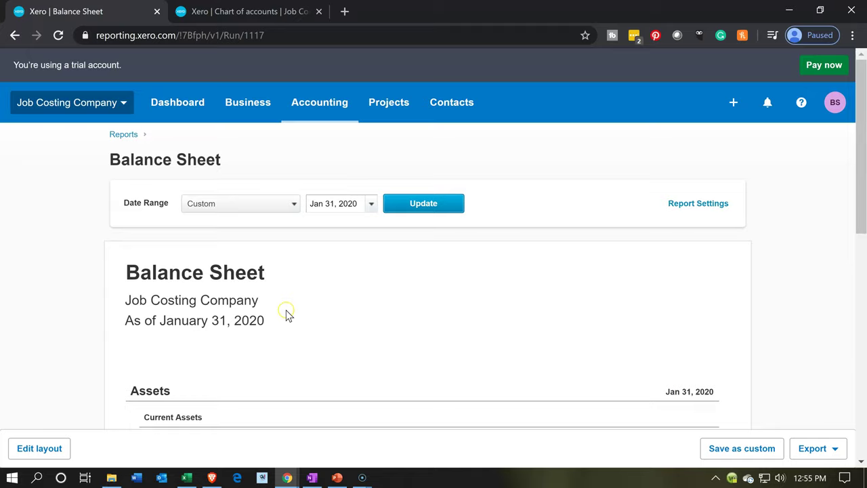
Open the Checking Account balance's transactions from the Balance Sheet and review the January 2020 spend money entries
scroll(286, 315, down, 3)
scroll(285, 315, down, 1)
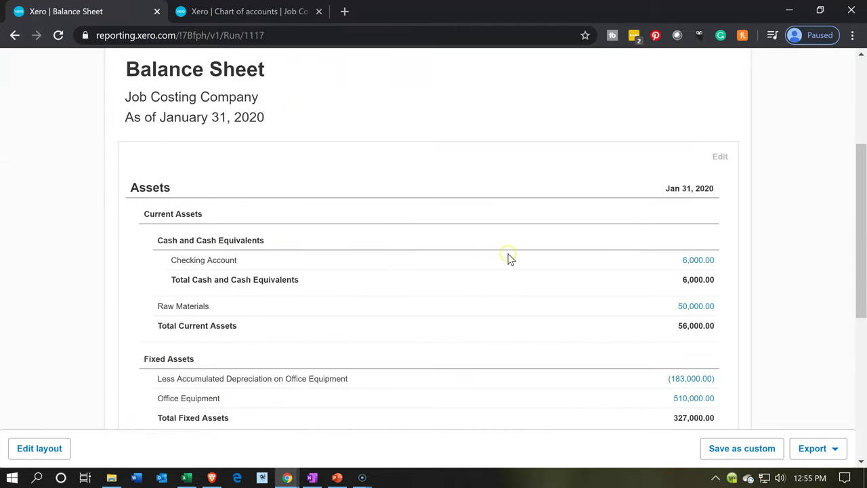
click(694, 264)
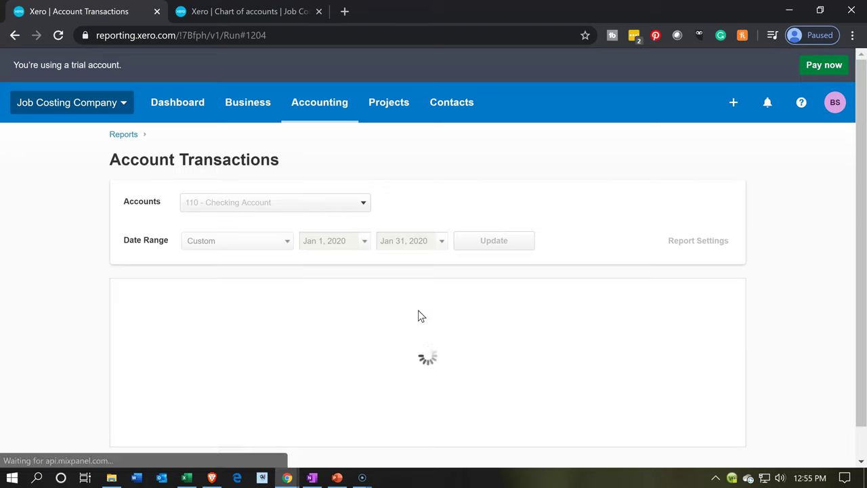
scroll(339, 360, down, 3)
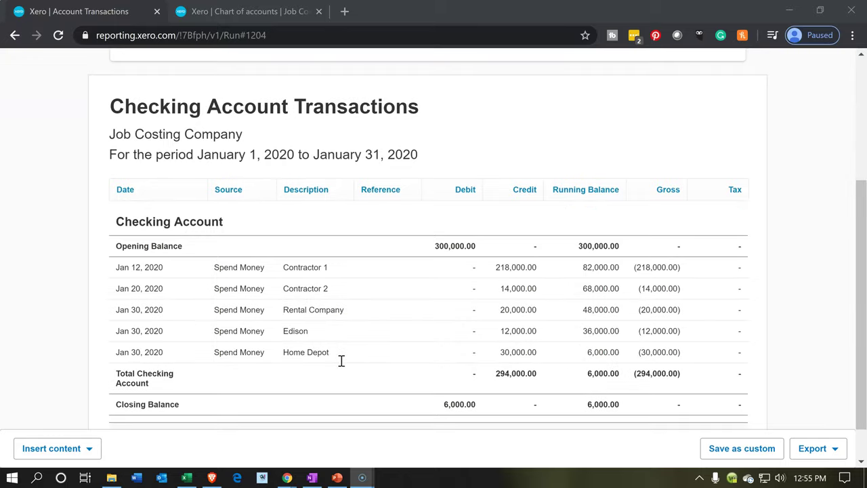
click(342, 311)
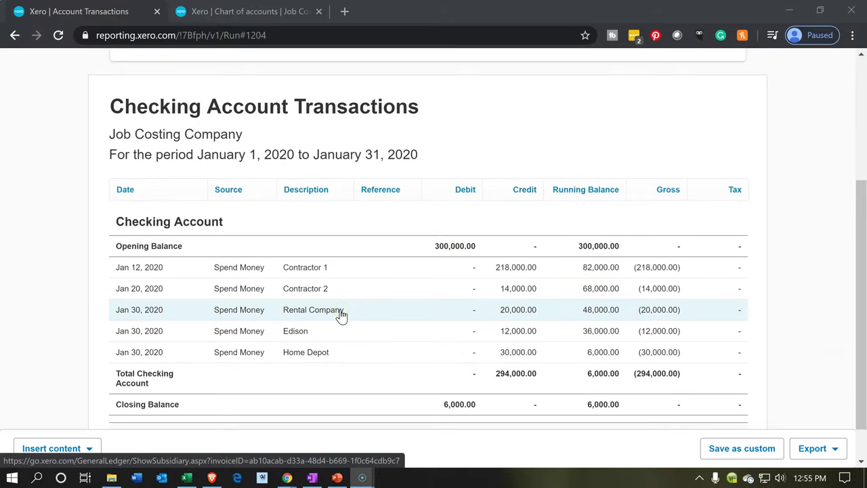
click(338, 330)
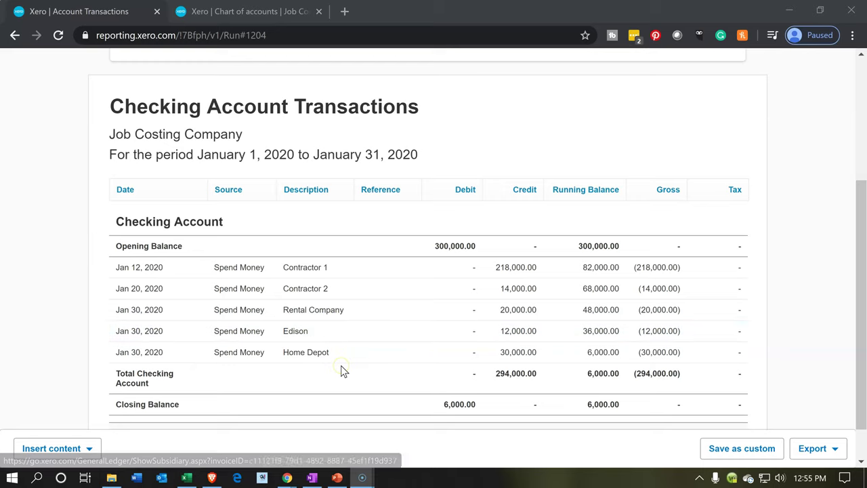
click(492, 318)
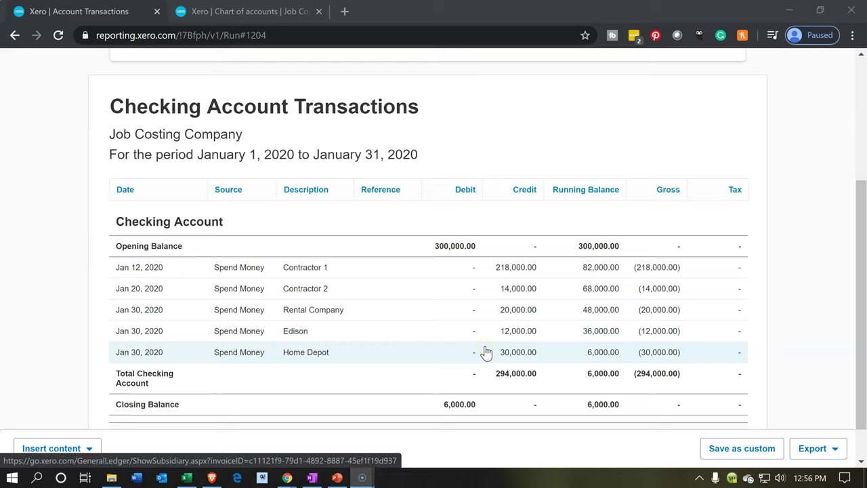
click(41, 353)
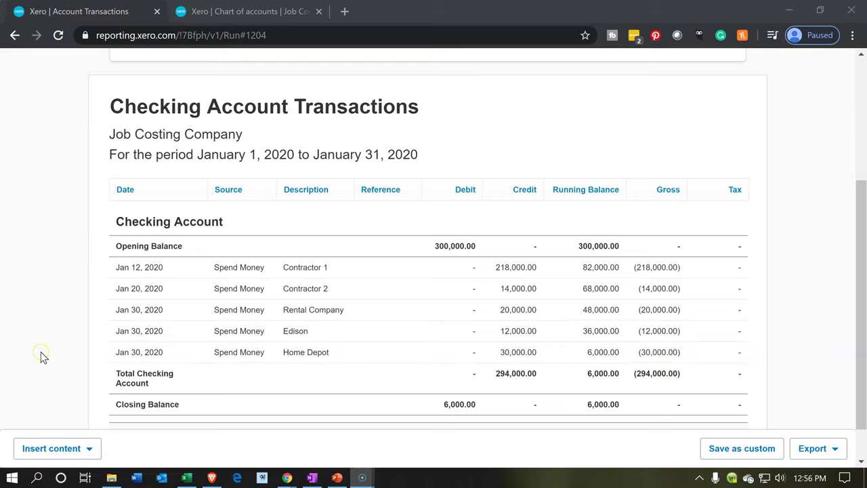
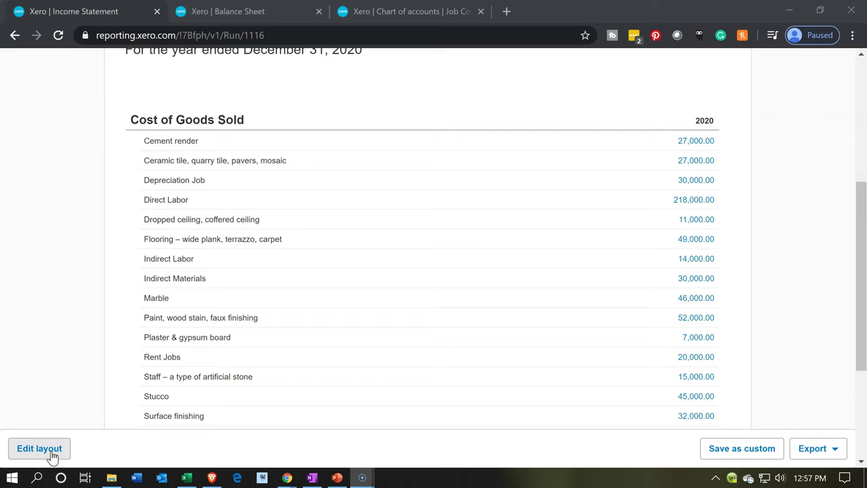
Duplicate the Income Statement browser tab and return to the original one
click(88, 366)
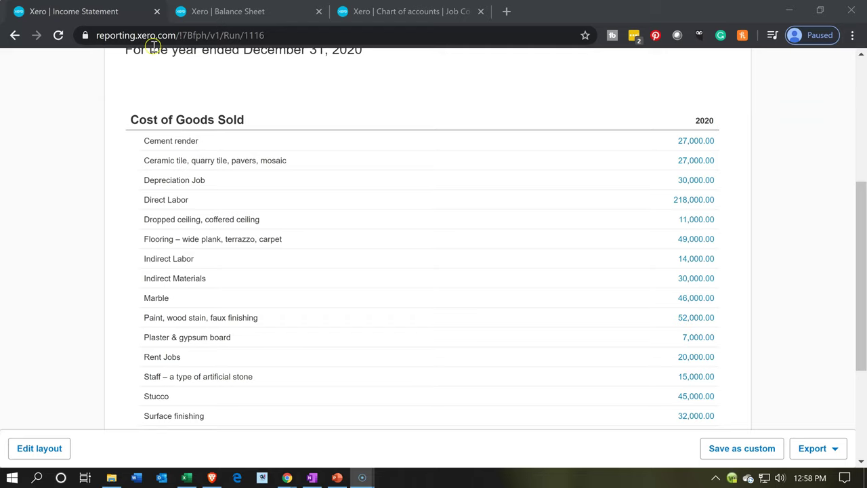
right_click(107, 12)
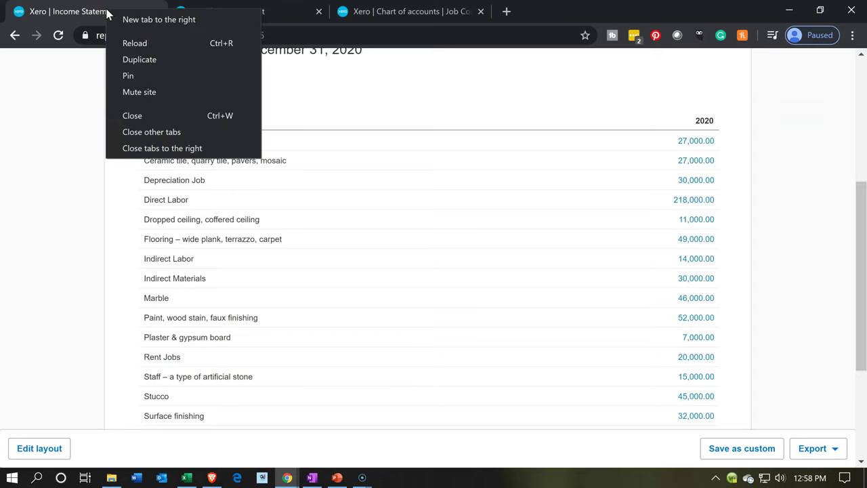
click(127, 59)
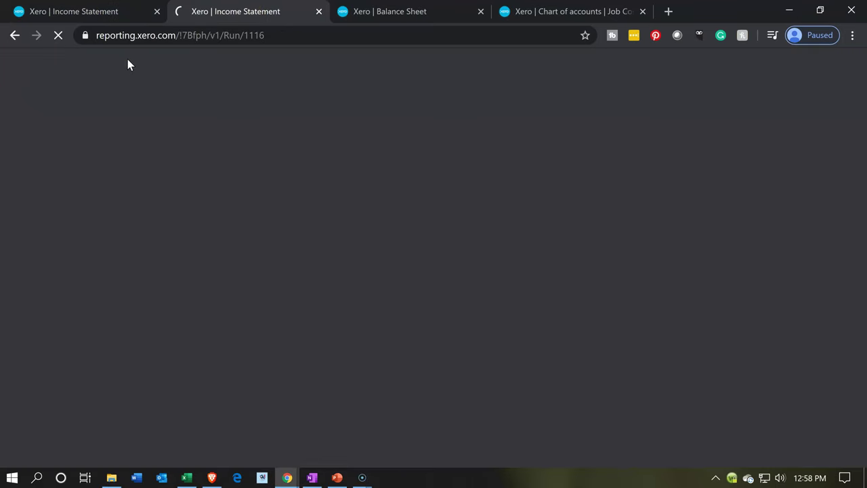
click(98, 14)
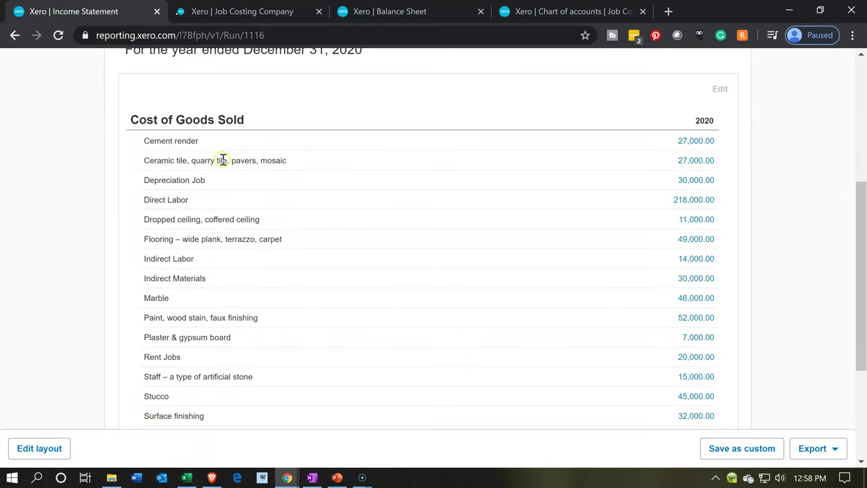
Open project 15 from the list of all projects and review its assigned expenses, including the actions available for the 30,000.00 paint expense
scroll(223, 160, up, 4)
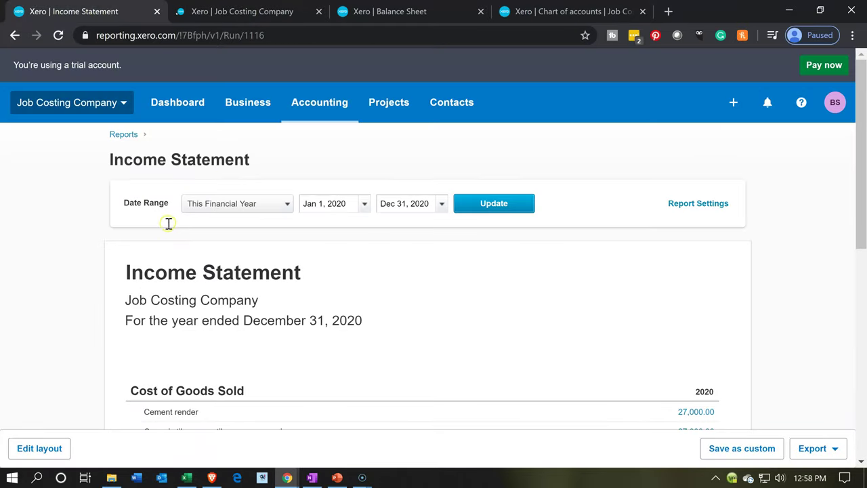
click(393, 103)
click(399, 156)
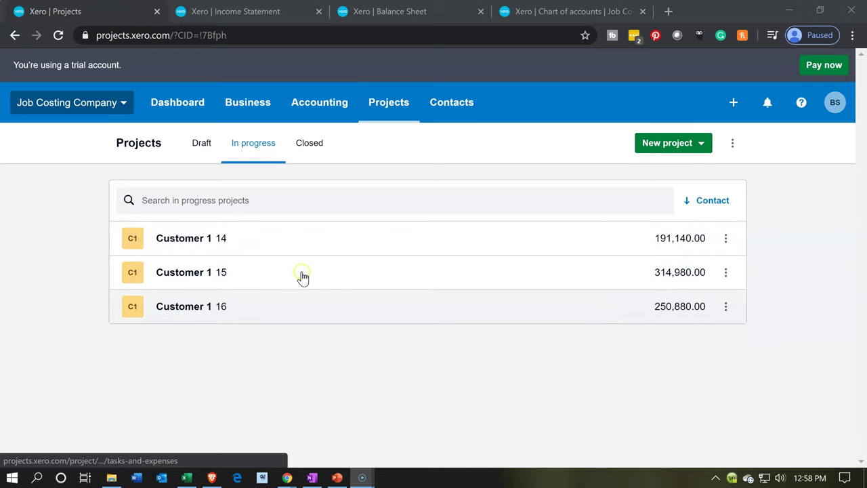
click(268, 275)
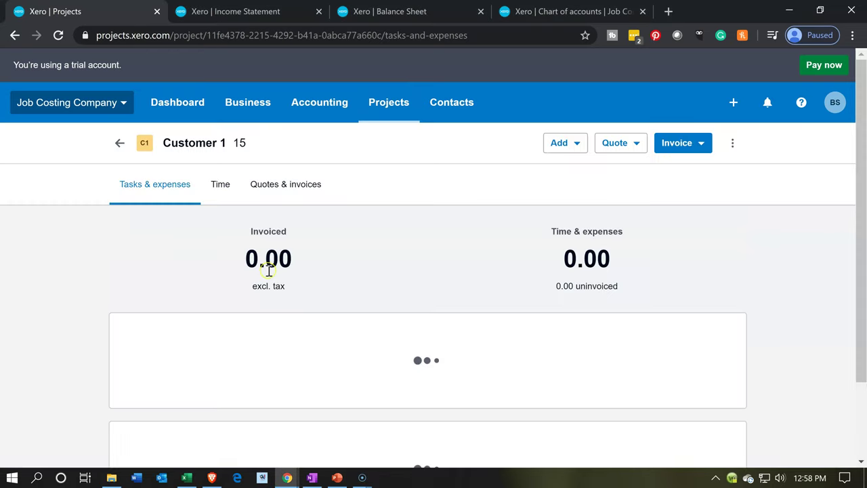
scroll(136, 327, down, 5)
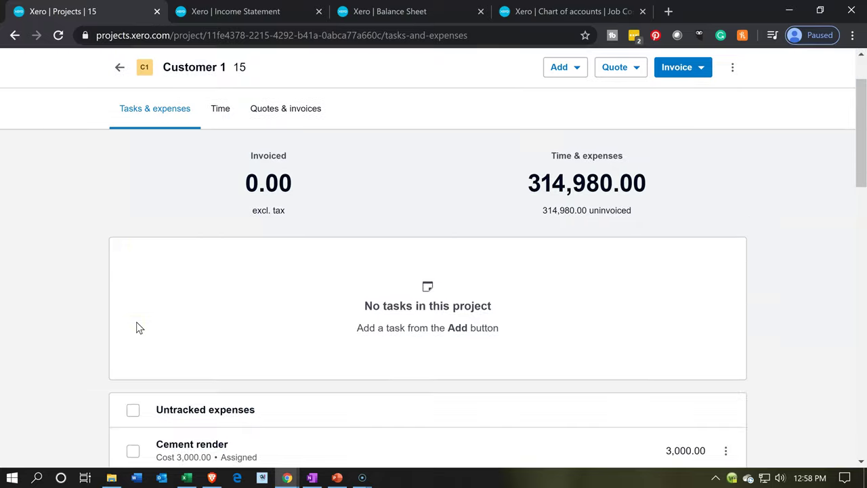
scroll(137, 328, down, 4)
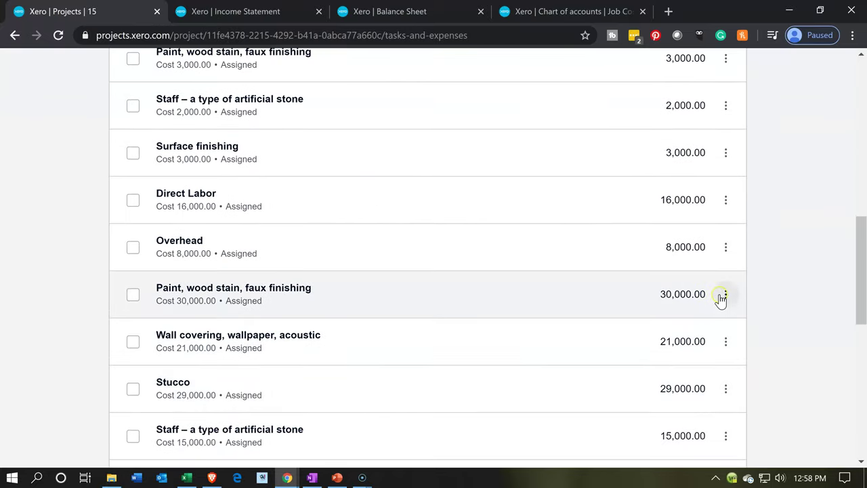
click(726, 295)
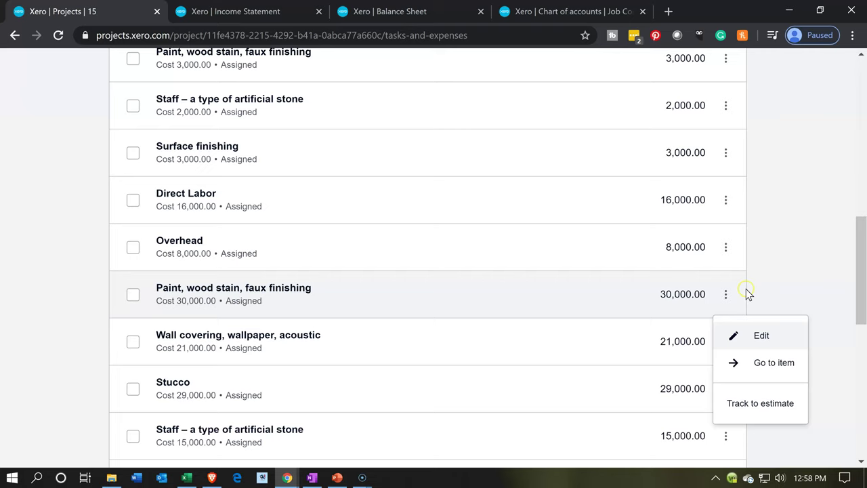
click(780, 294)
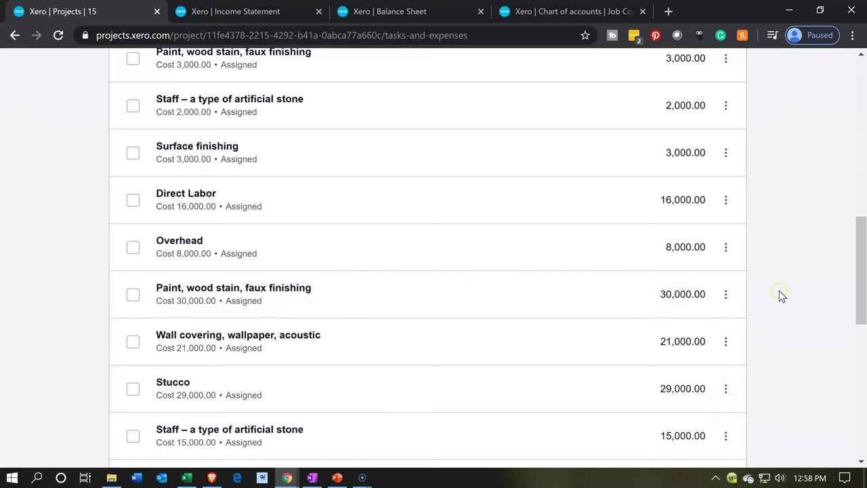
scroll(73, 361, up, 8)
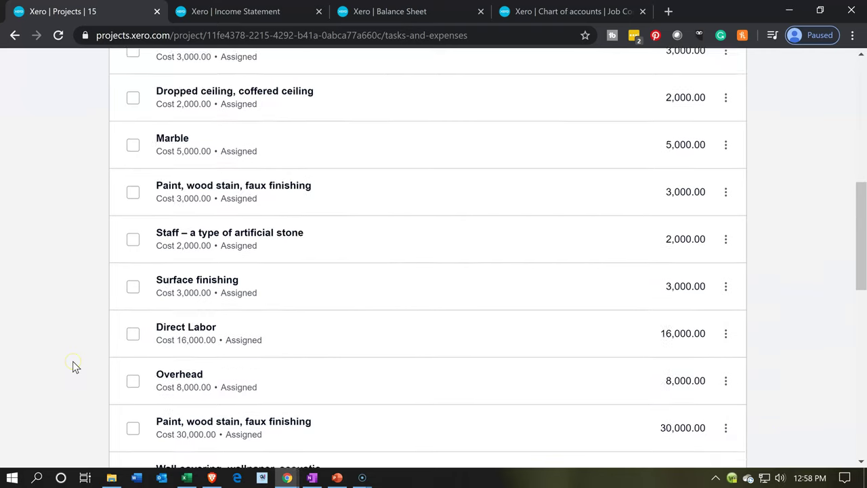
scroll(72, 361, up, 1)
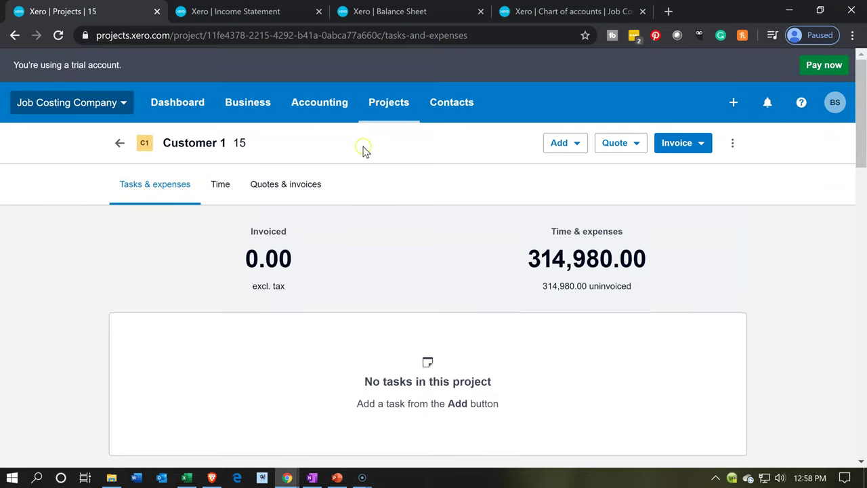
Open the Project Details report from the list of accounting reports
click(379, 112)
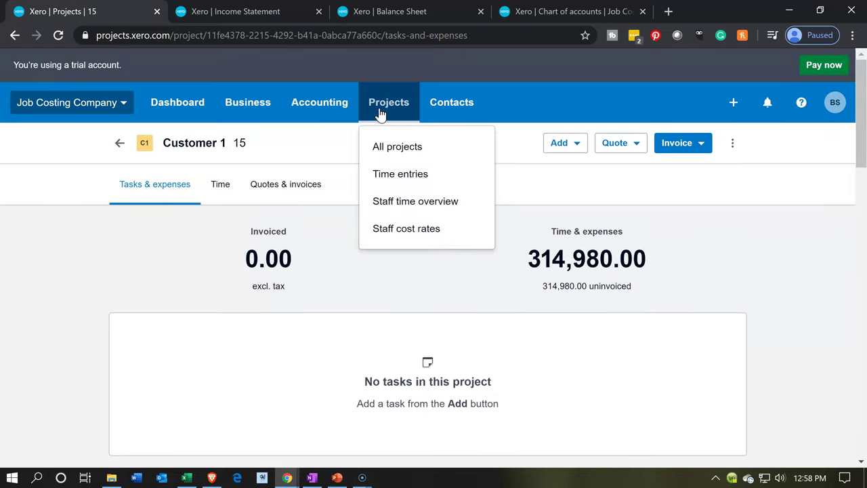
click(326, 102)
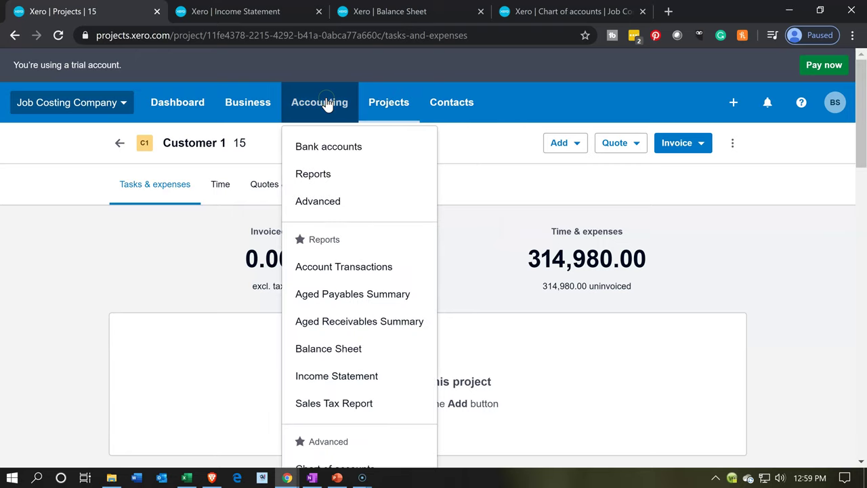
click(312, 175)
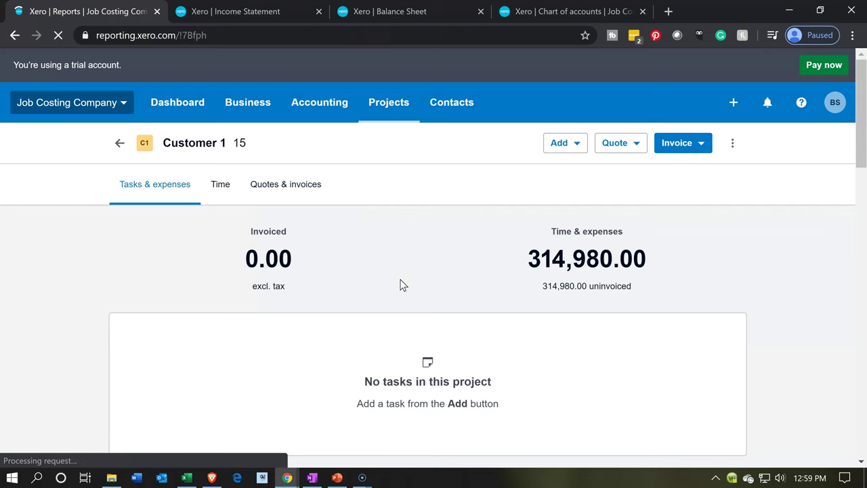
scroll(401, 285, down, 7)
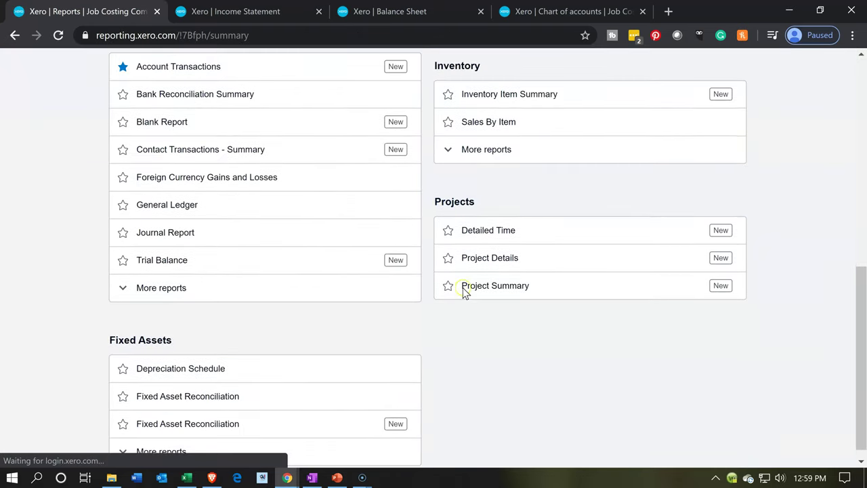
click(489, 263)
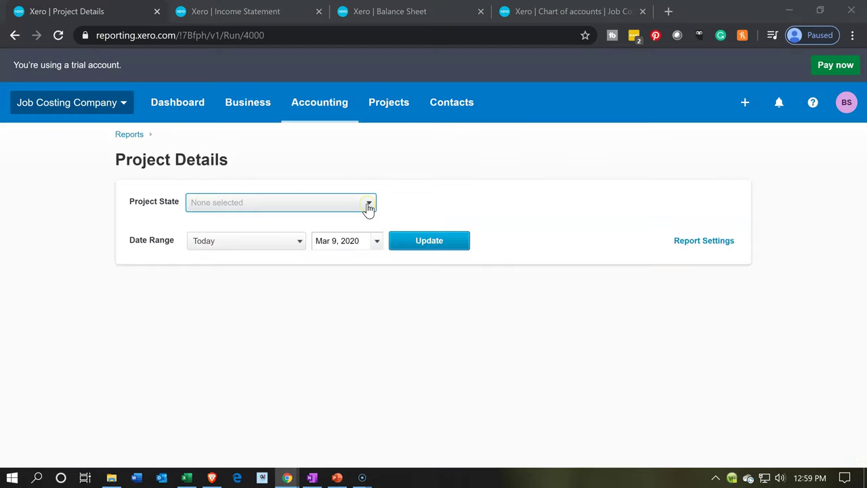
Run the Project Details report with the project state set to All and look over the resulting columns
click(368, 207)
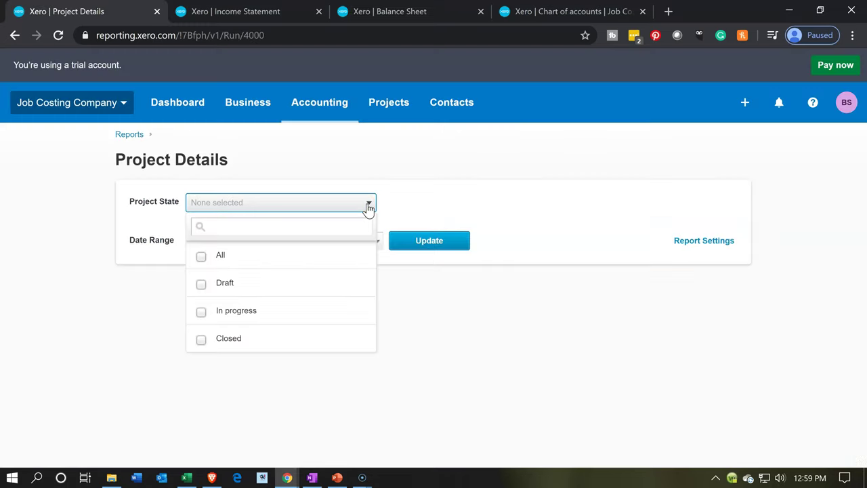
click(221, 263)
click(450, 240)
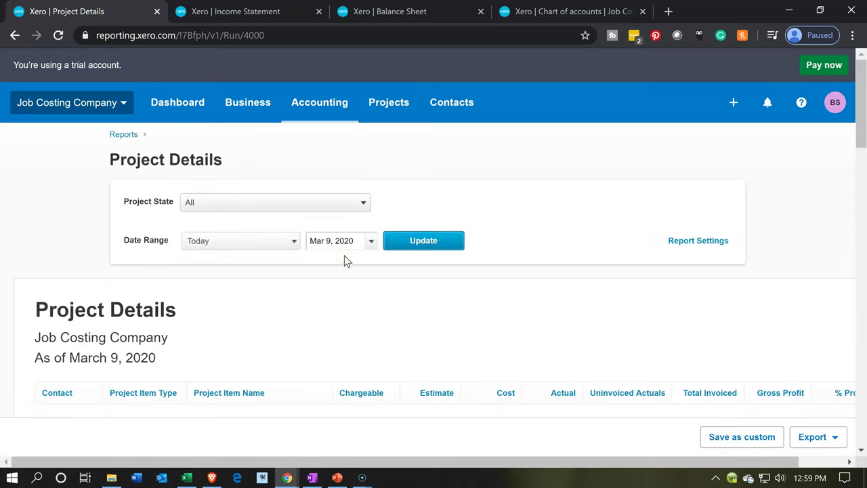
click(557, 250)
scroll(560, 255, down, 2)
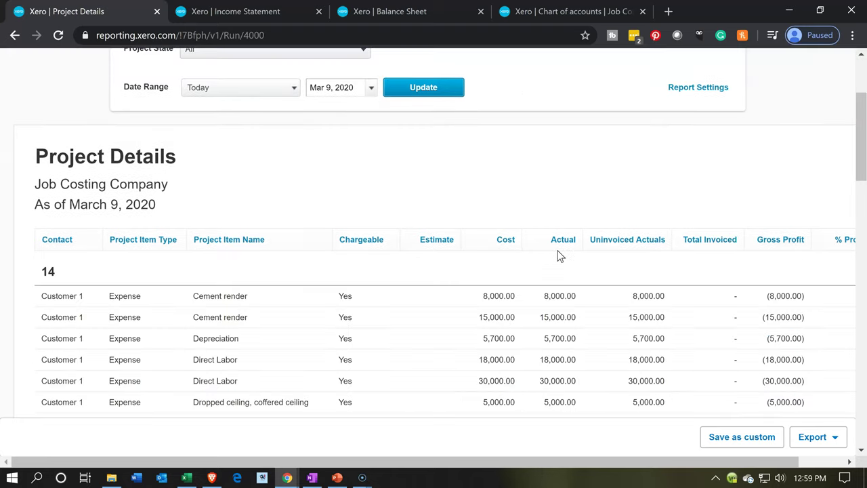
scroll(558, 251, down, 1)
scroll(558, 251, up, 3)
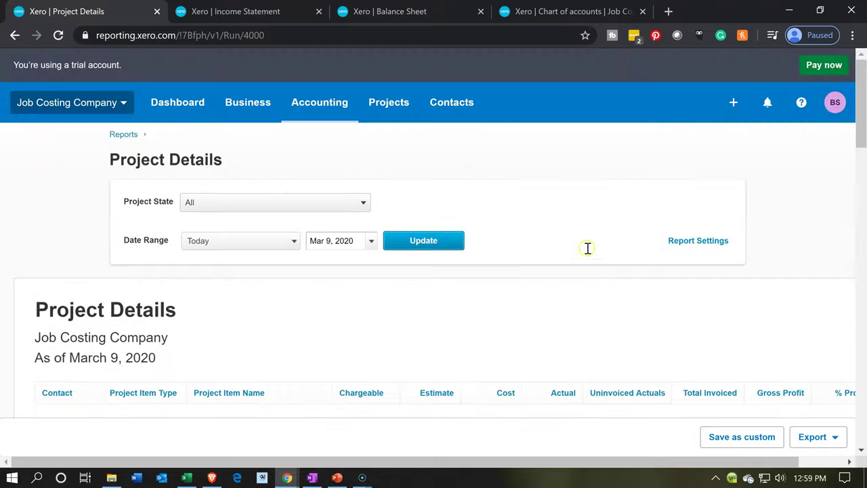
Add the Date column to the Project Details report, update it, and sort the entries by date in ascending order
click(694, 244)
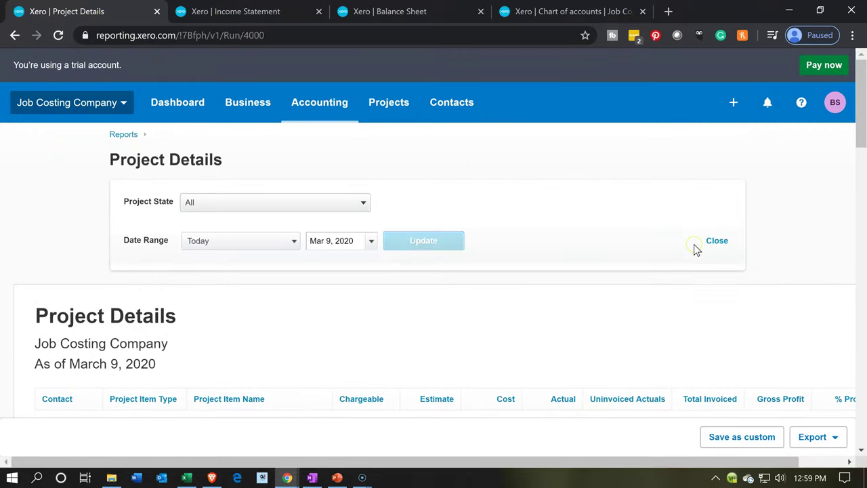
scroll(542, 319, down, 1)
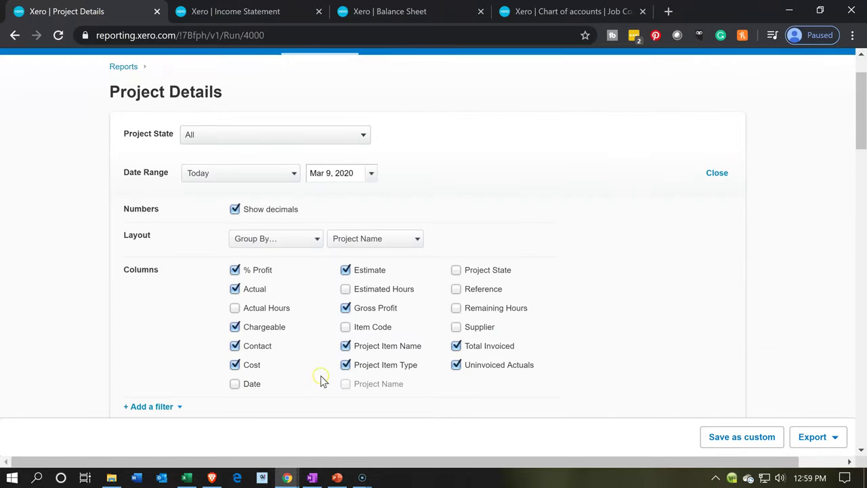
click(235, 383)
scroll(630, 391, down, 1)
scroll(630, 391, down, 3)
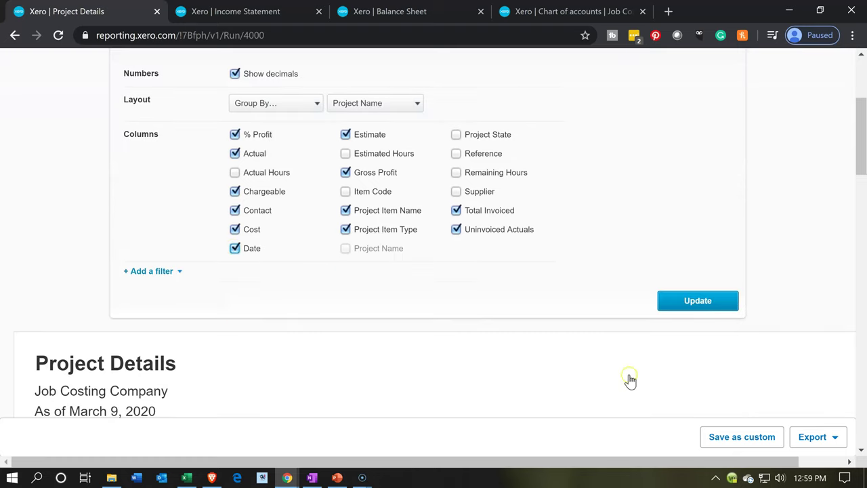
click(677, 234)
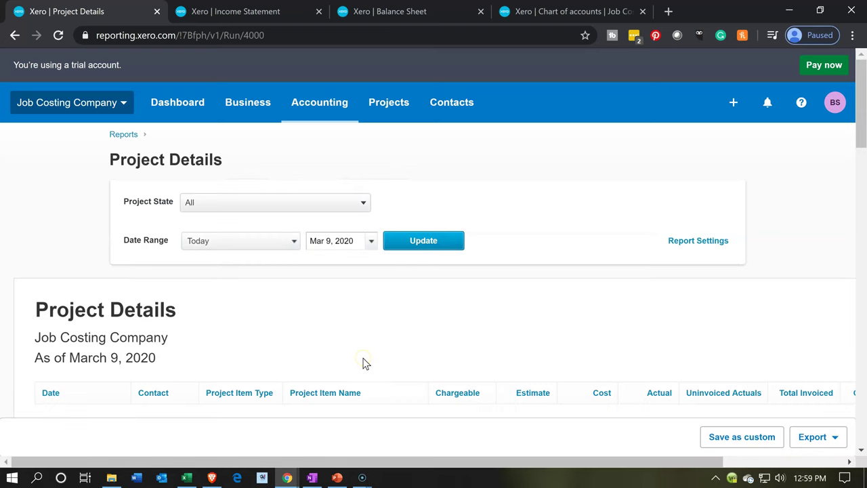
scroll(363, 362, down, 3)
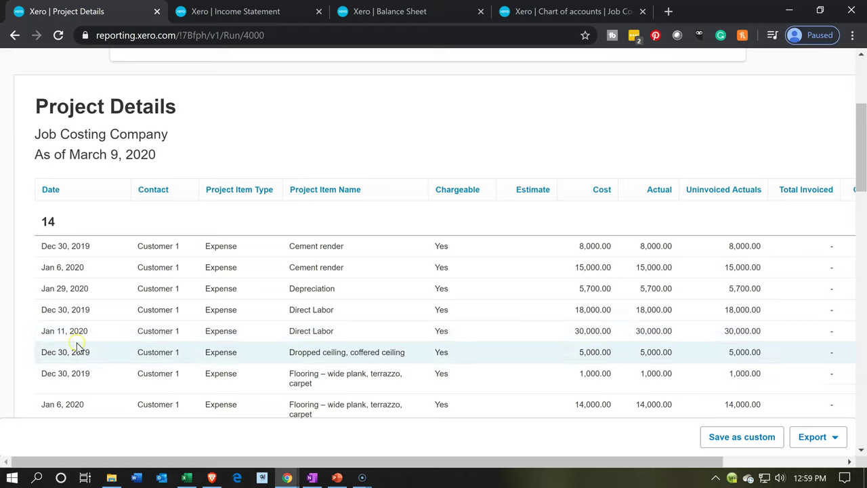
click(63, 194)
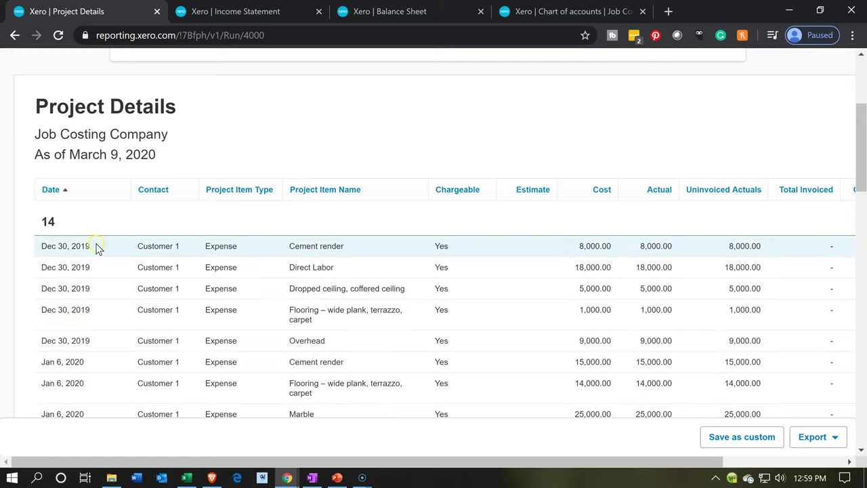
Examine the dated cost entries of jobs 14, 15 and 16 in the Project Details report
scroll(101, 255, down, 2)
scroll(101, 254, down, 3)
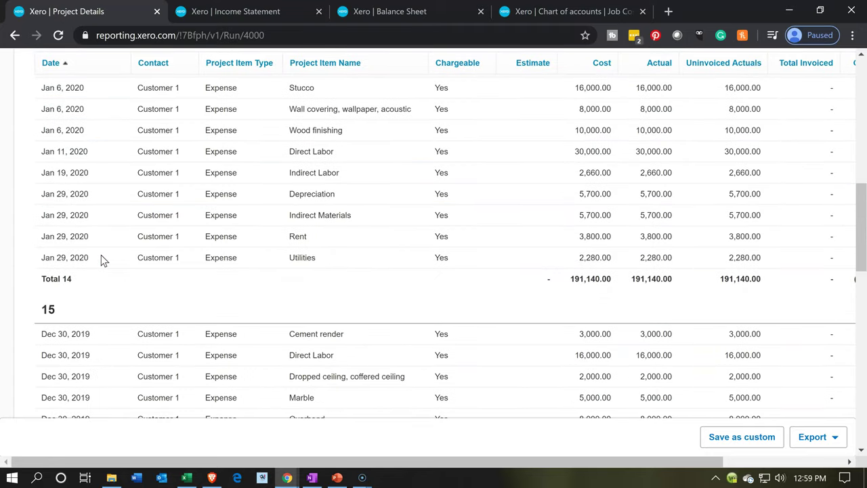
scroll(101, 254, down, 4)
scroll(100, 258, down, 6)
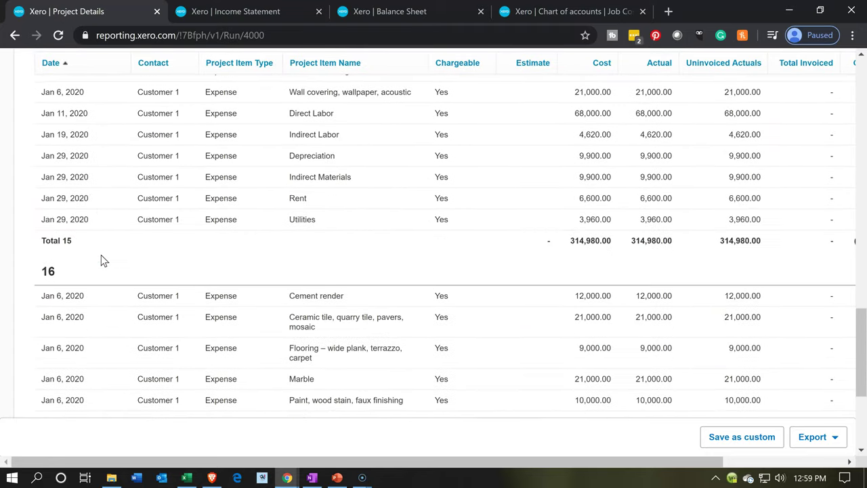
scroll(101, 258, down, 2)
scroll(101, 257, up, 3)
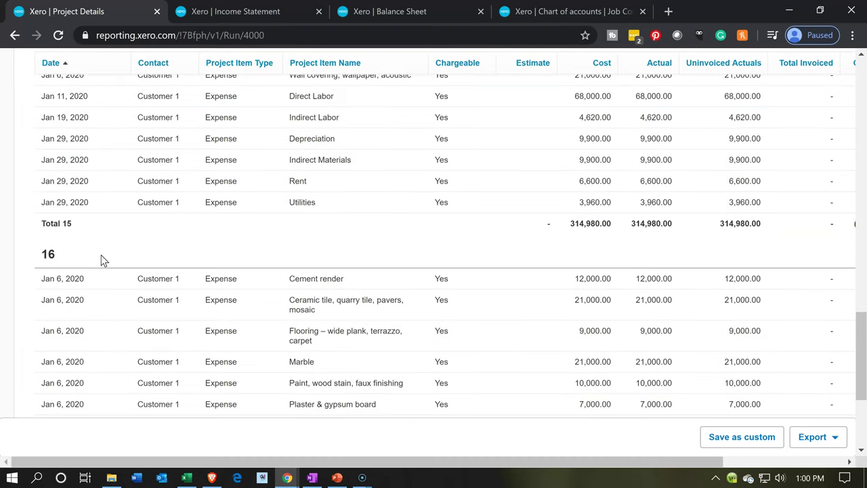
scroll(100, 257, up, 4)
scroll(101, 258, up, 3)
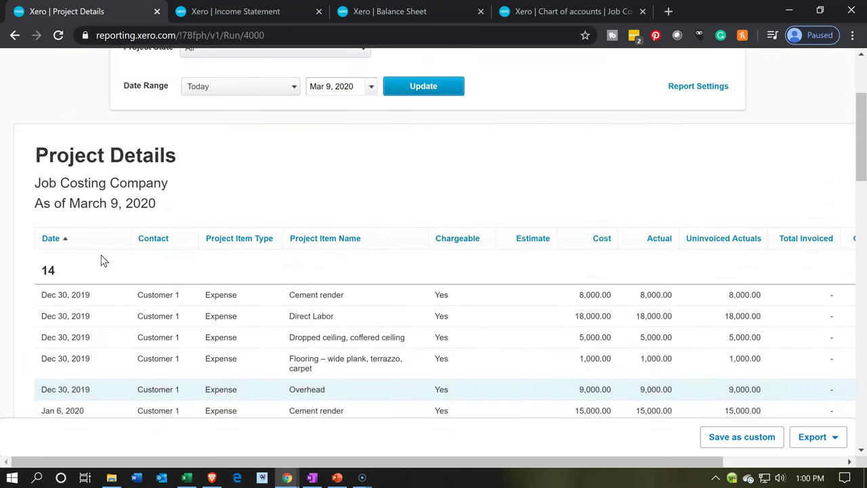
Compare job 14's total cost in the Project Details report with its total in the Excel Job Cost Record
scroll(100, 258, down, 3)
scroll(101, 259, down, 3)
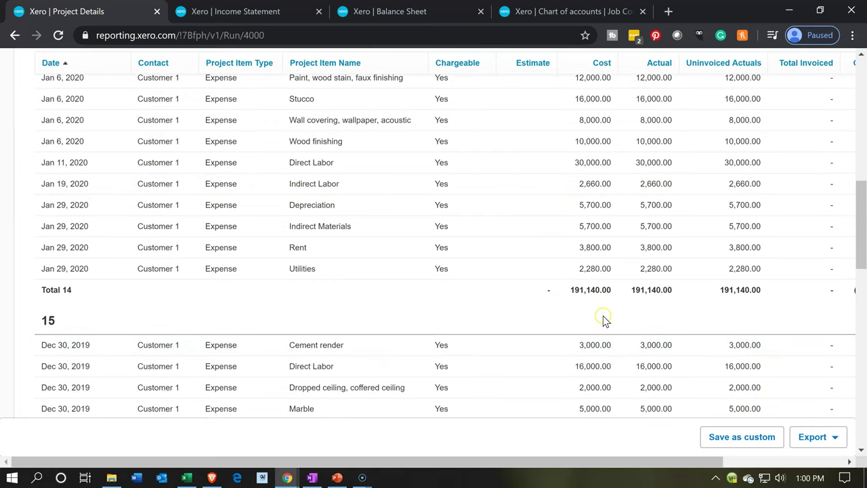
click(187, 479)
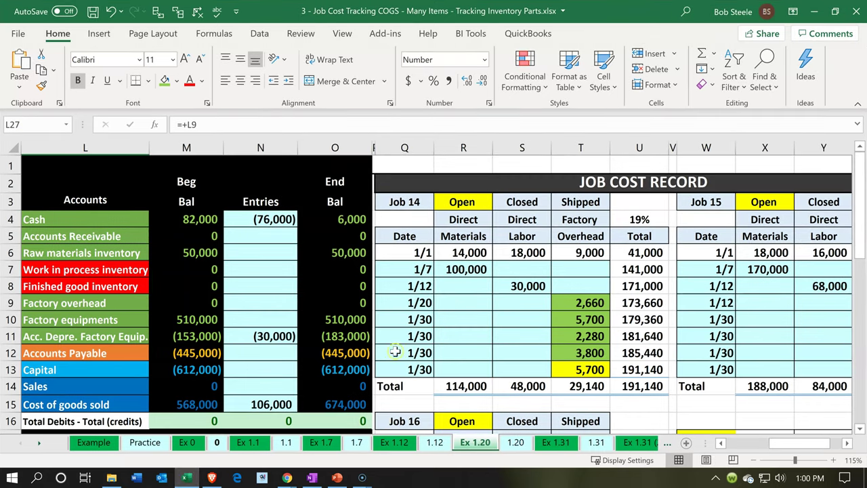
click(644, 390)
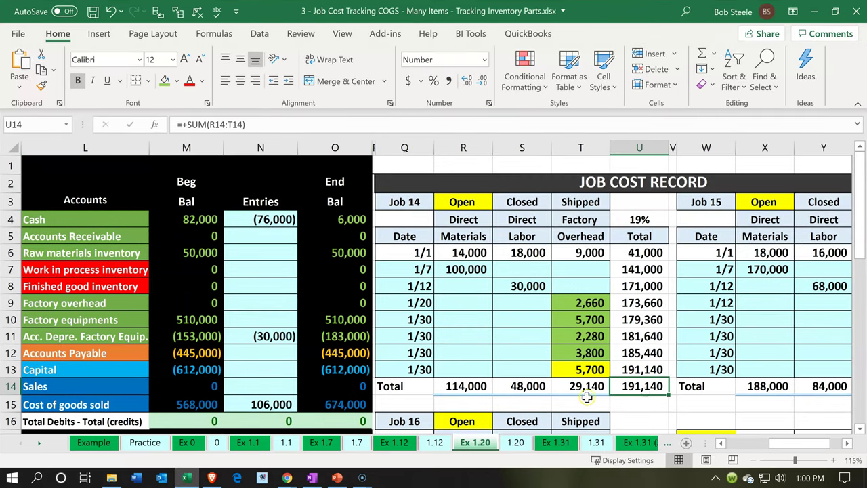
Switch back to Xero for job 15's total cost and compare it with job 15's total in the Excel Job Cost Record
click(183, 479)
scroll(690, 218, down, 2)
scroll(689, 218, down, 6)
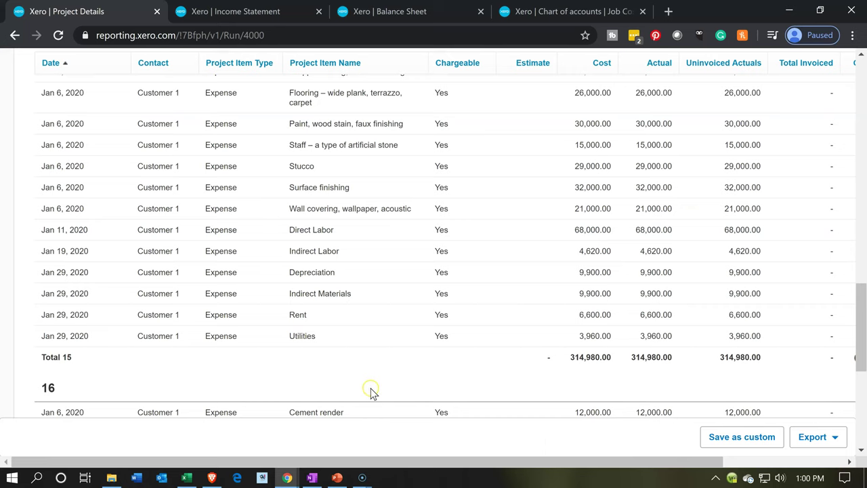
click(187, 478)
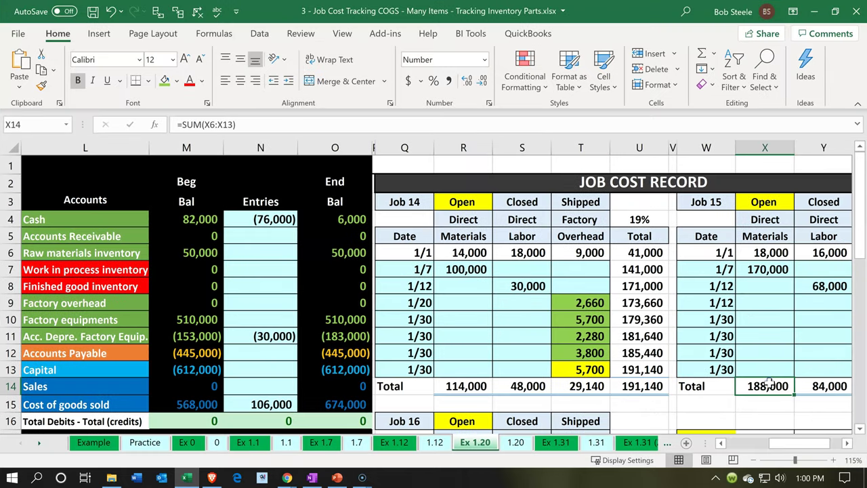
key(Right)
key(Right)
key(Right)
key(Right)
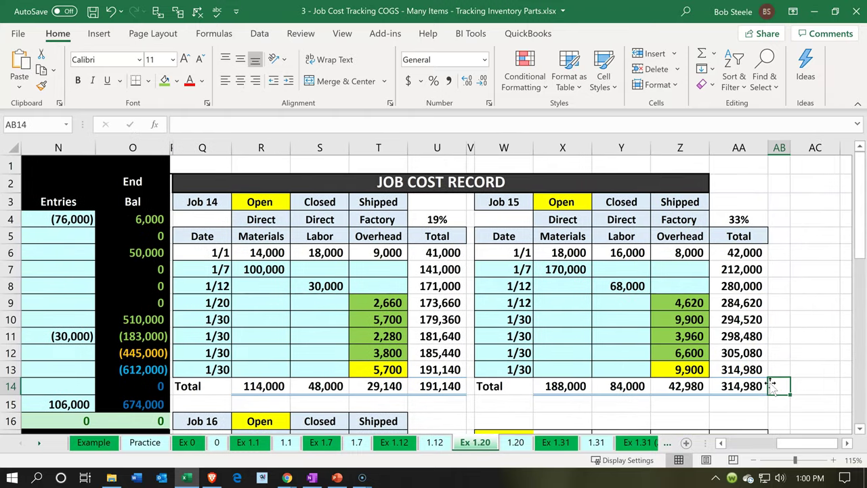
Compare job 16's total in the Excel Job Cost Record with its total cost in Xero's Project Details report
scroll(571, 319, down, 1)
scroll(571, 319, down, 5)
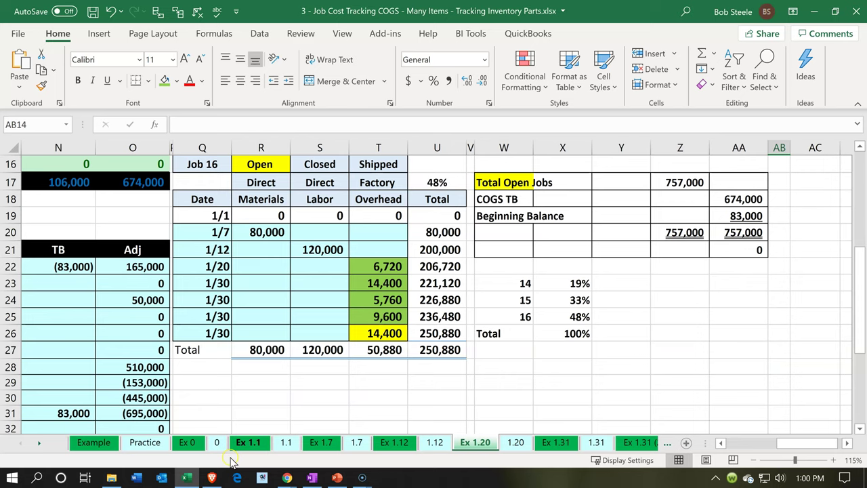
click(187, 478)
scroll(215, 406, down, 5)
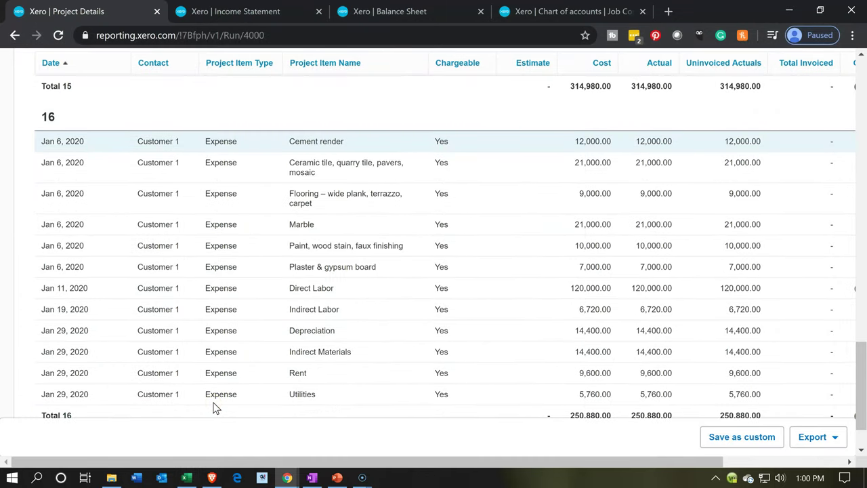
scroll(216, 406, down, 1)
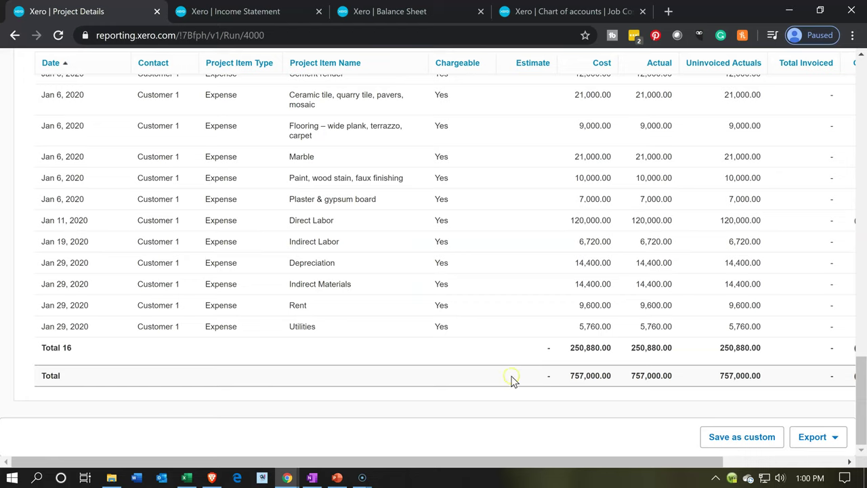
Switch to Excel and compare the Total Open Jobs amount with the overall total of the Project Details report
click(187, 477)
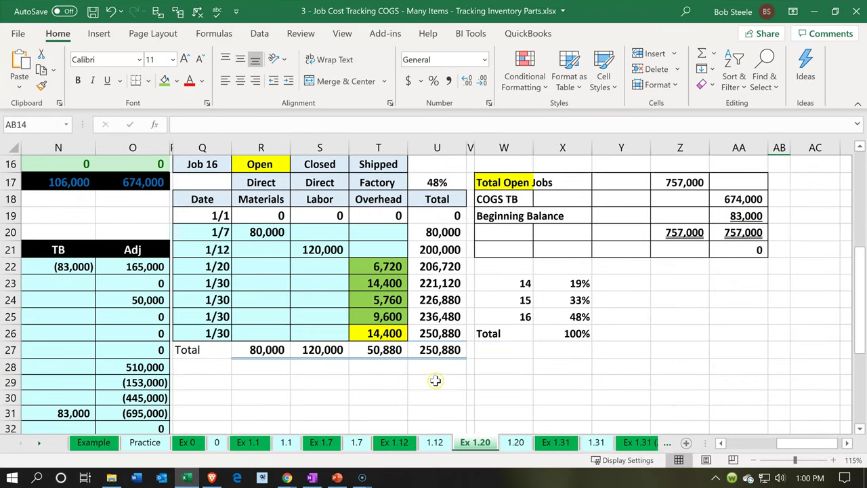
scroll(534, 363, up, 1)
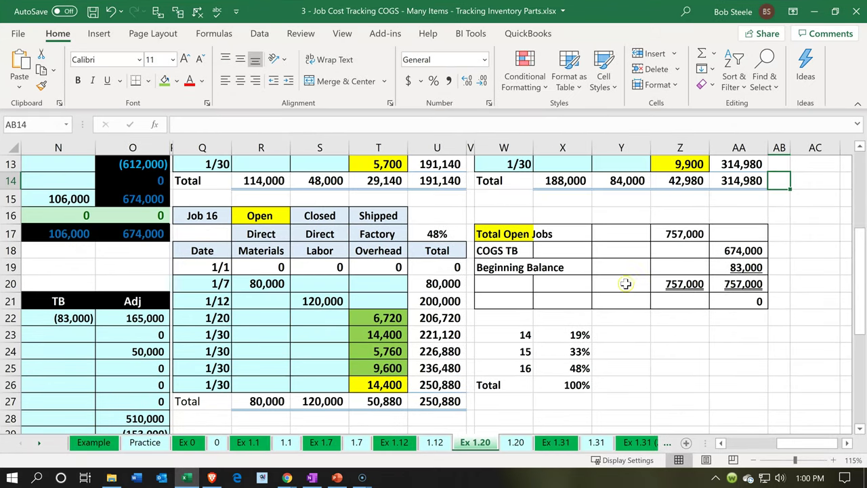
click(672, 237)
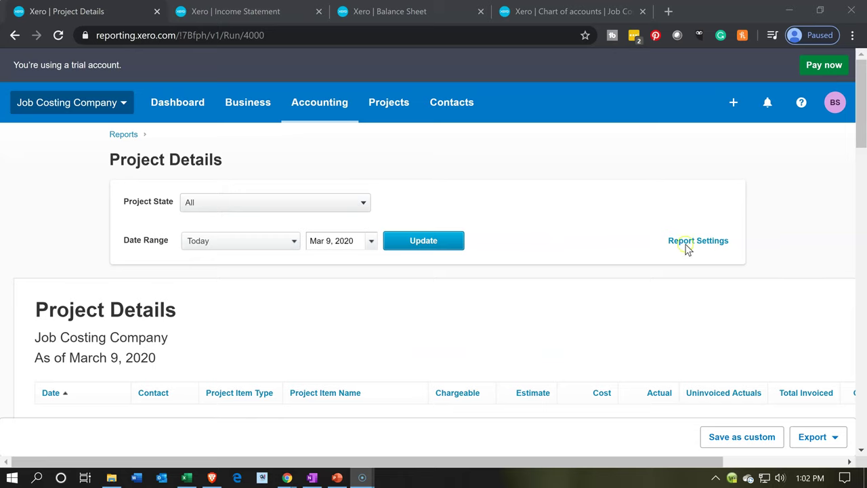
Add a Date filter in the settings of Xero's Project Details report
click(723, 244)
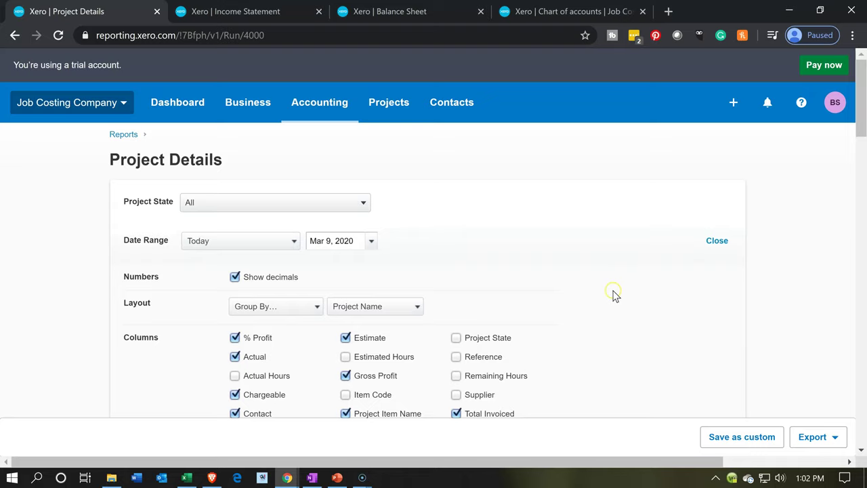
scroll(613, 296, down, 3)
scroll(614, 296, down, 1)
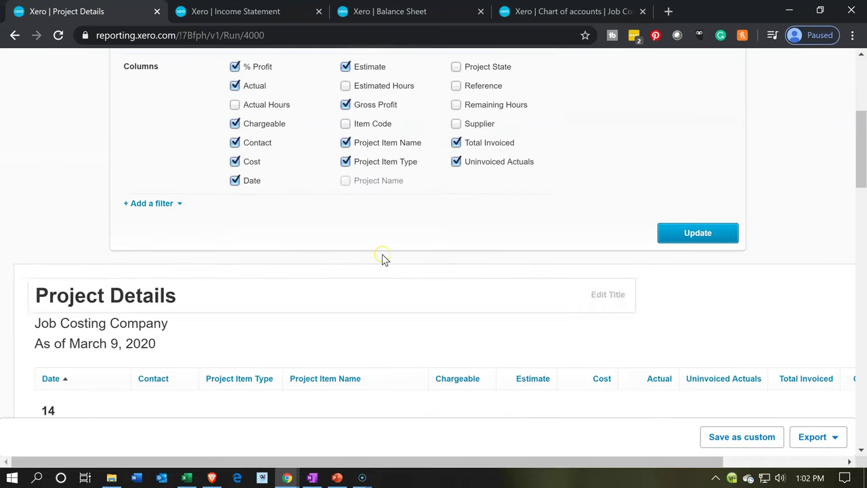
click(175, 205)
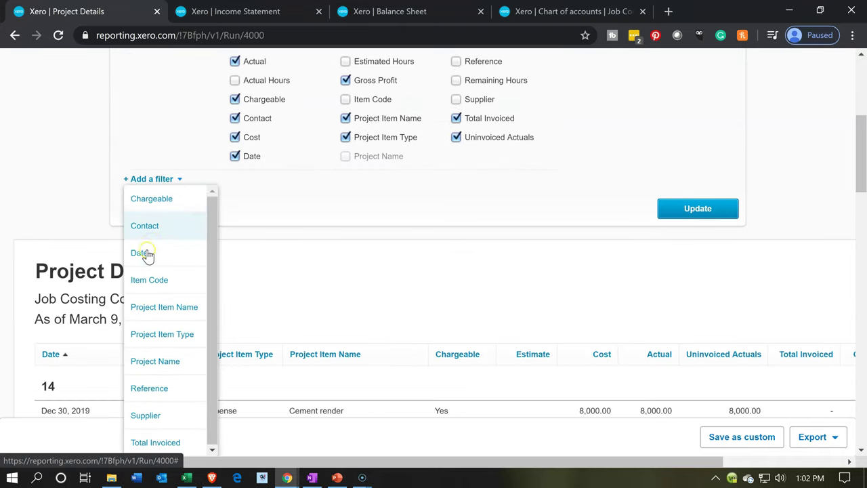
click(147, 256)
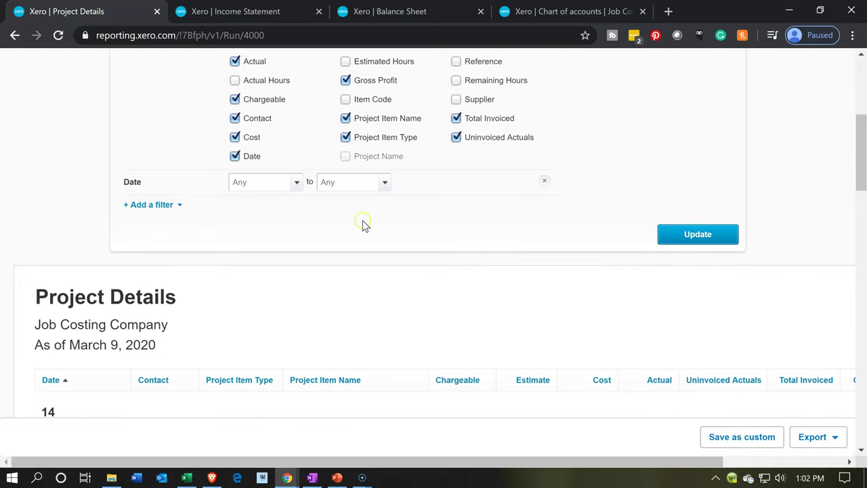
Set the Date filter to run from January 1, 2020 to January 31, 2020 and update the Project Details report
click(295, 183)
click(248, 207)
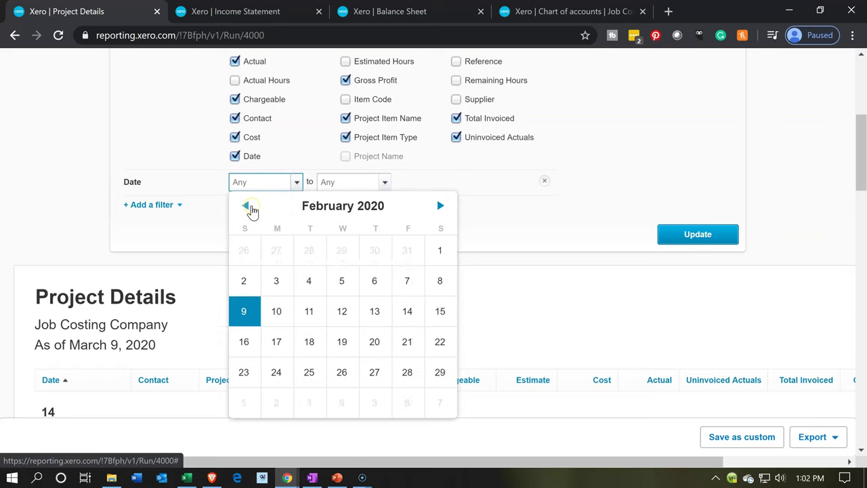
click(246, 207)
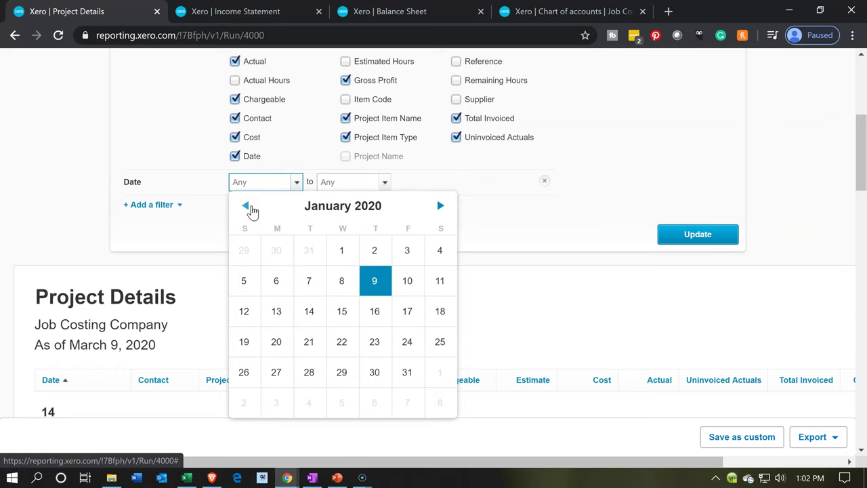
click(341, 252)
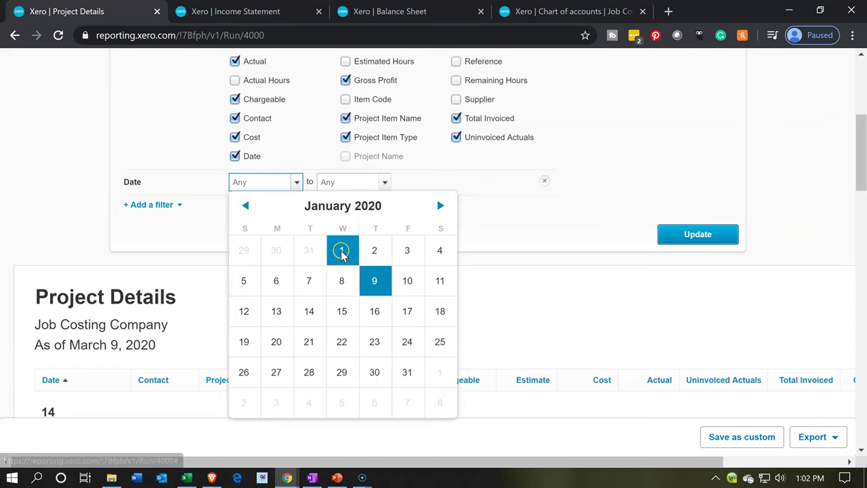
click(390, 184)
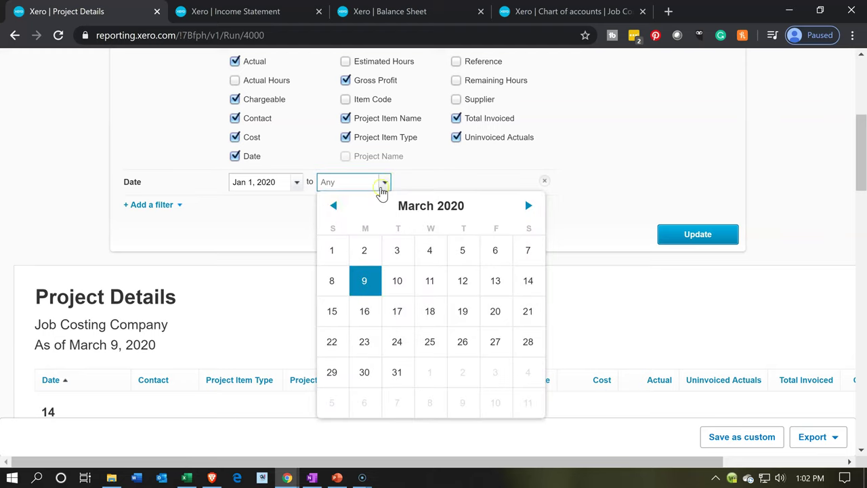
click(335, 208)
click(336, 208)
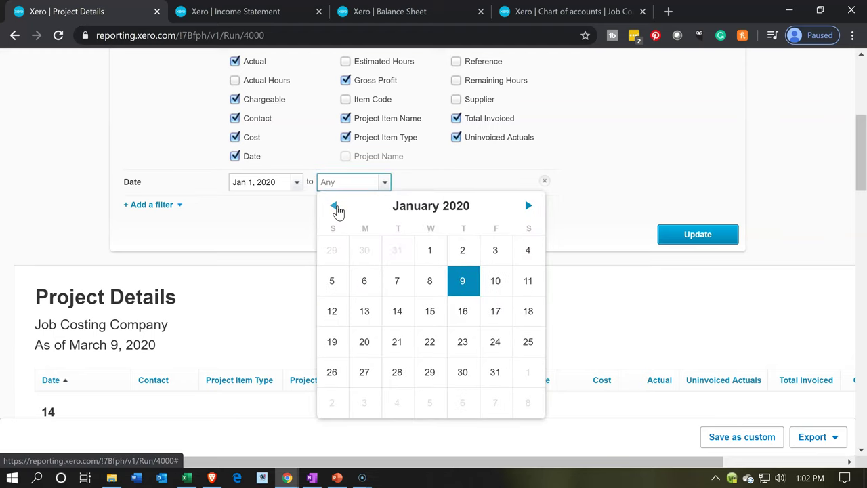
click(487, 381)
click(714, 243)
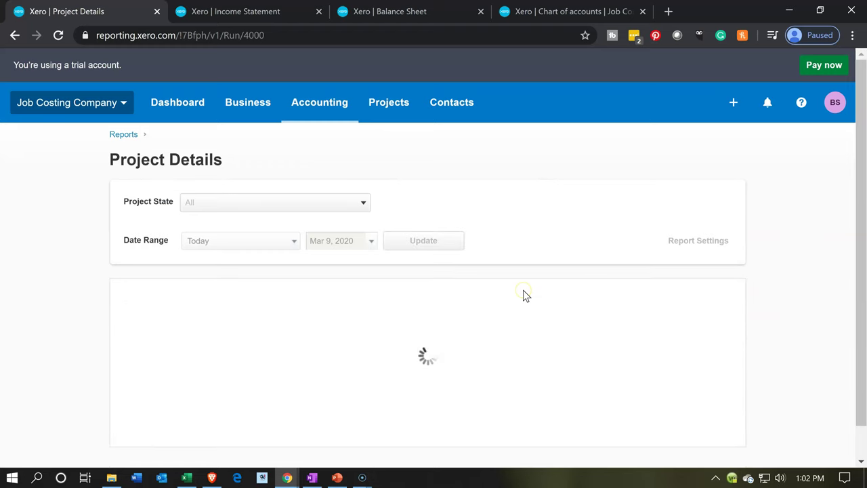
Examine the January cost entries of jobs 14, 15 and 16 and the overall total in the filtered Project Details report
scroll(523, 291, down, 4)
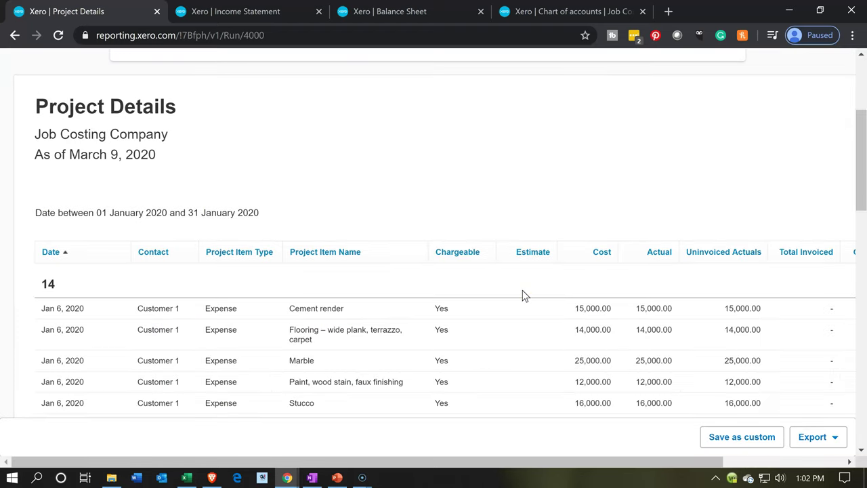
scroll(522, 295, down, 2)
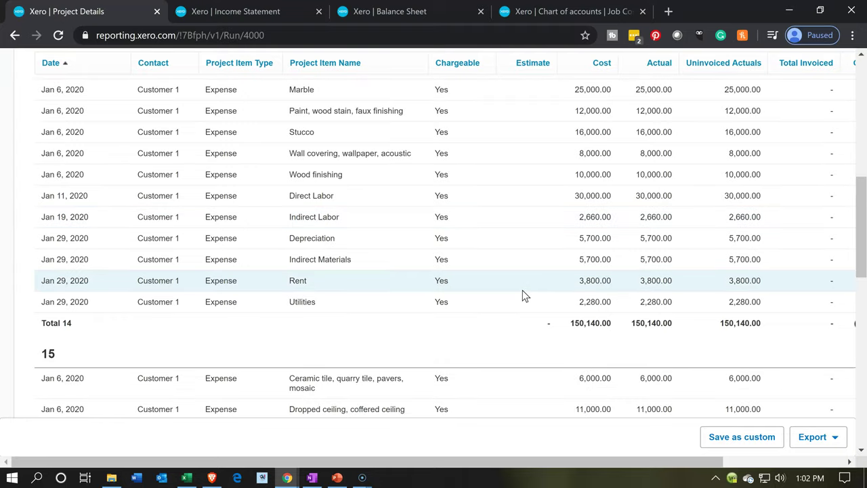
scroll(522, 294, down, 2)
scroll(135, 356, down, 1)
scroll(133, 357, down, 8)
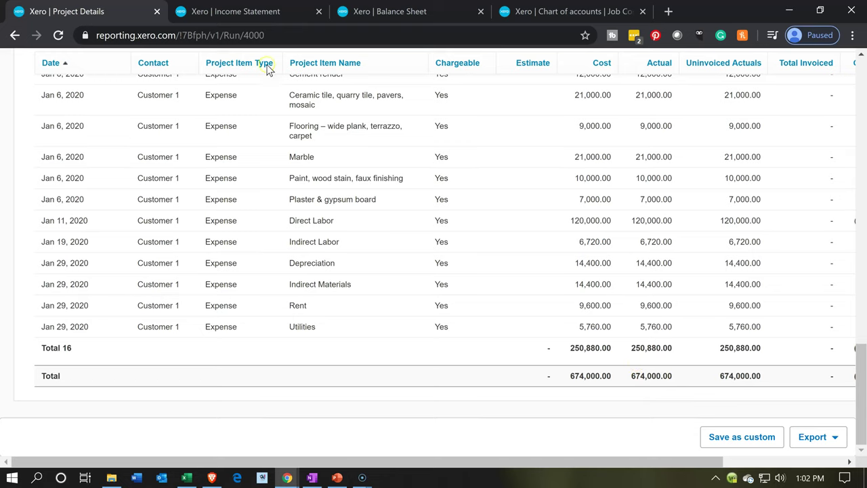
Check the filtered project total against Total Cost of Goods Sold on the Income Statement and Current Year Earnings on the Balance Sheet
click(231, 13)
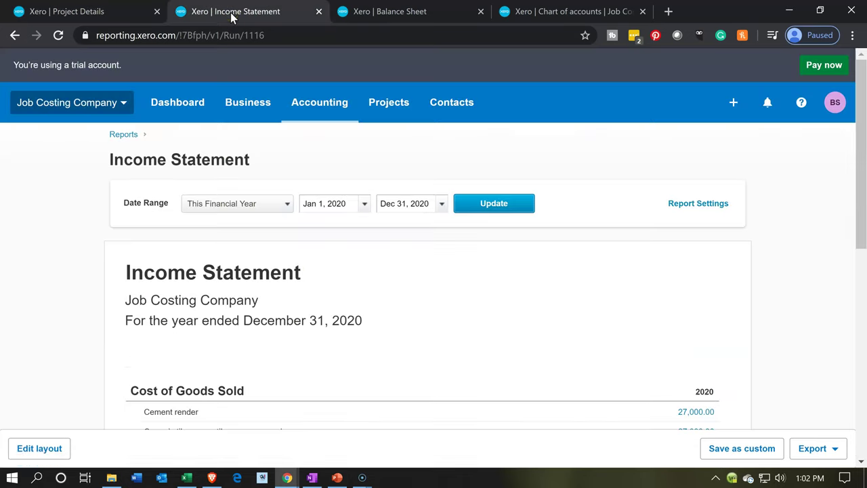
scroll(335, 263, down, 4)
scroll(334, 264, down, 3)
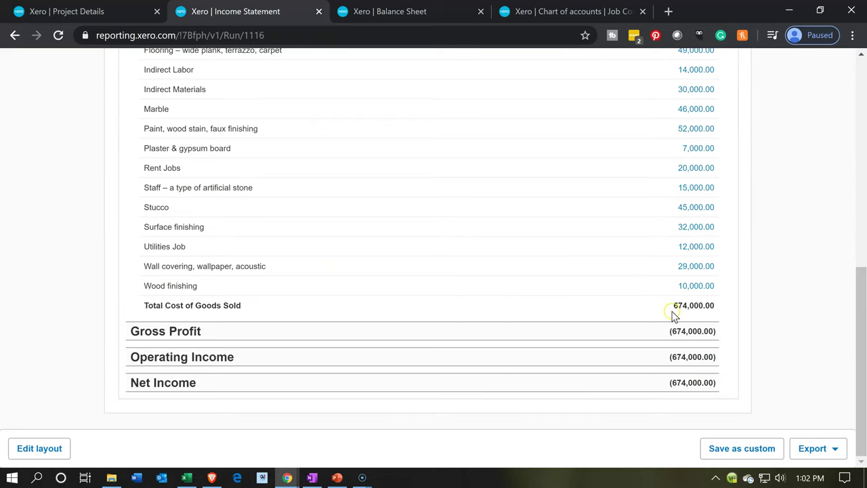
click(441, 11)
scroll(331, 228, down, 7)
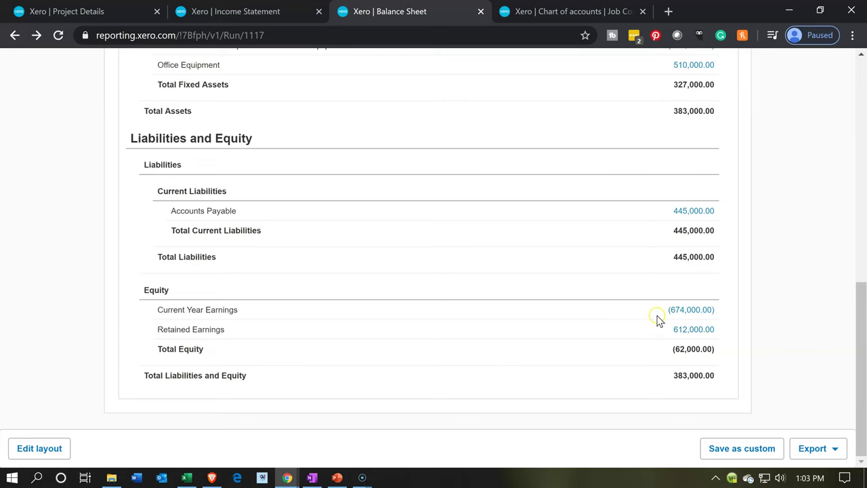
Return to the filtered Project Details report and review the January costs of jobs 16, 15 and 14
click(124, 10)
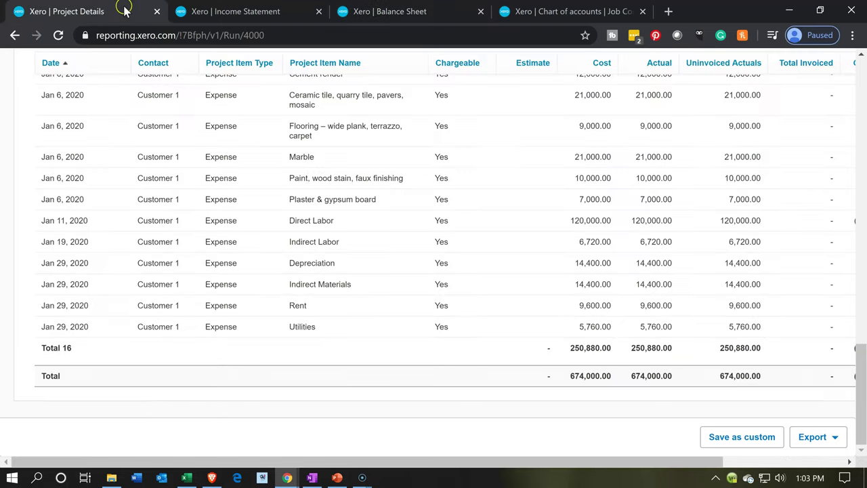
scroll(469, 310, up, 2)
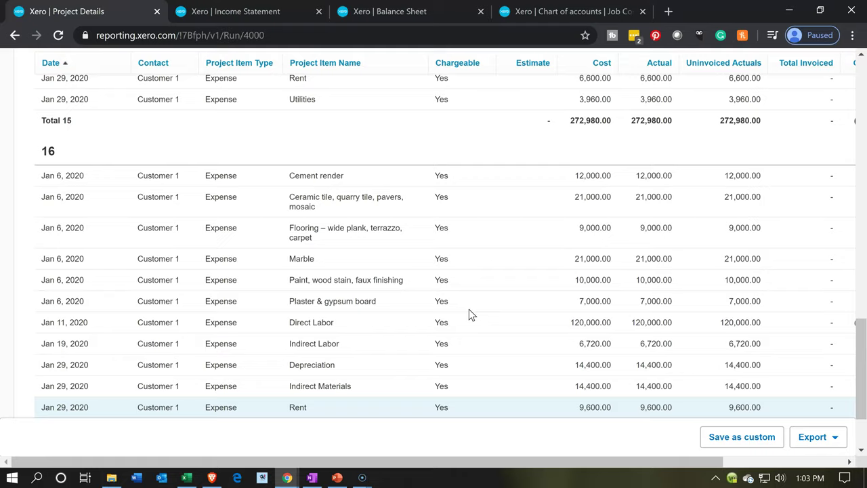
scroll(469, 314, up, 3)
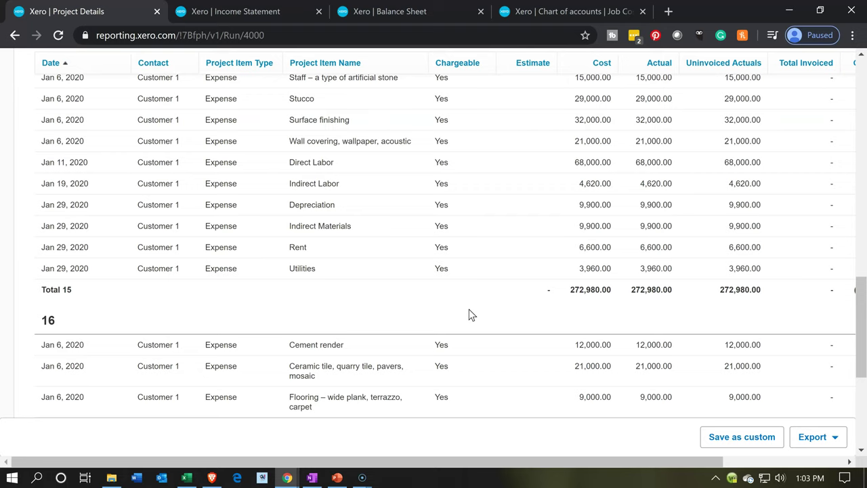
scroll(469, 314, up, 10)
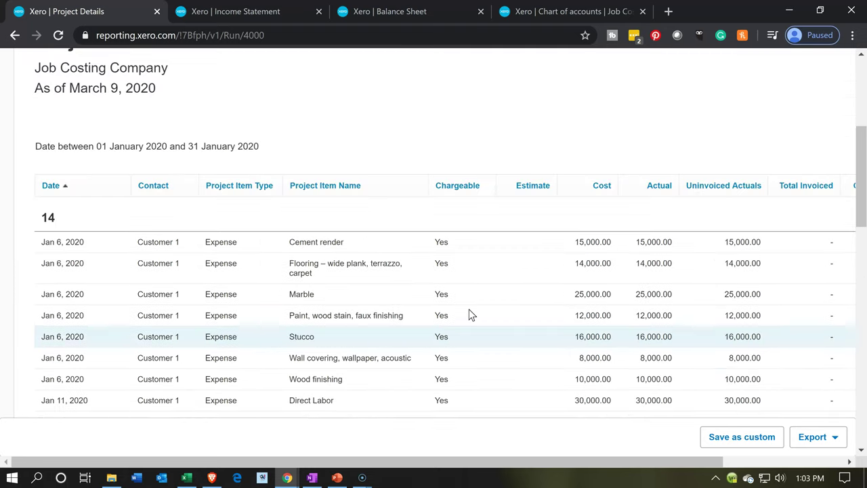